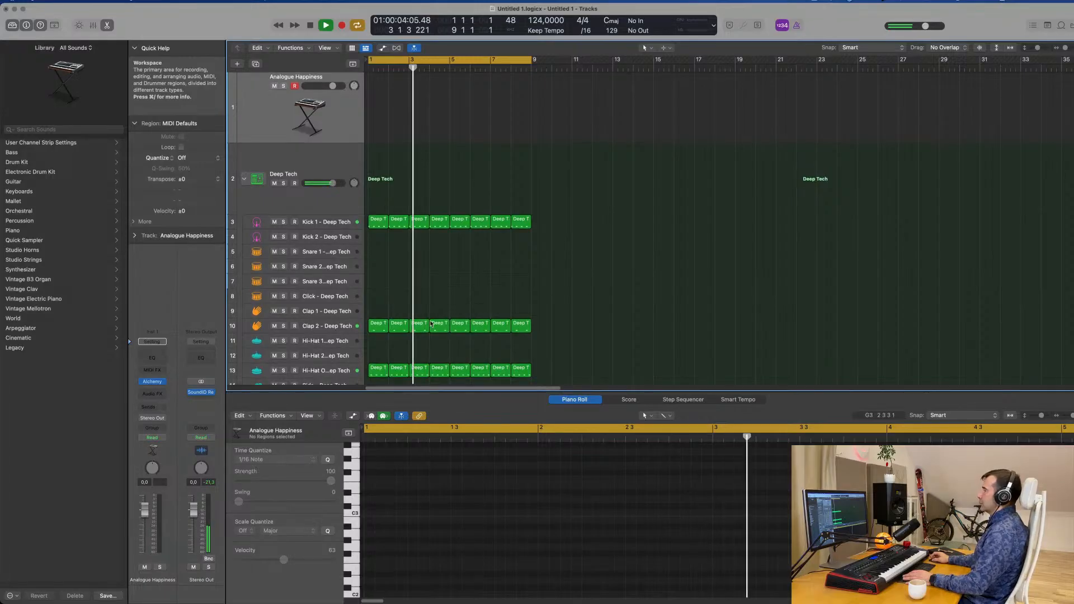
Set the Hi-Hat Open drum track's volume to -18.0 dB
click(329, 372)
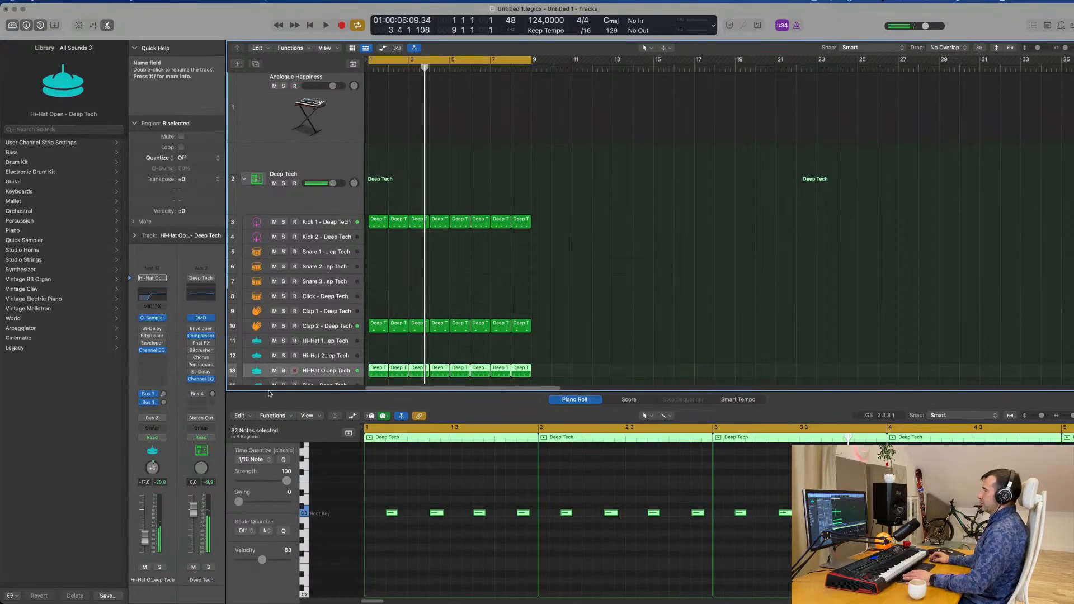
key(space)
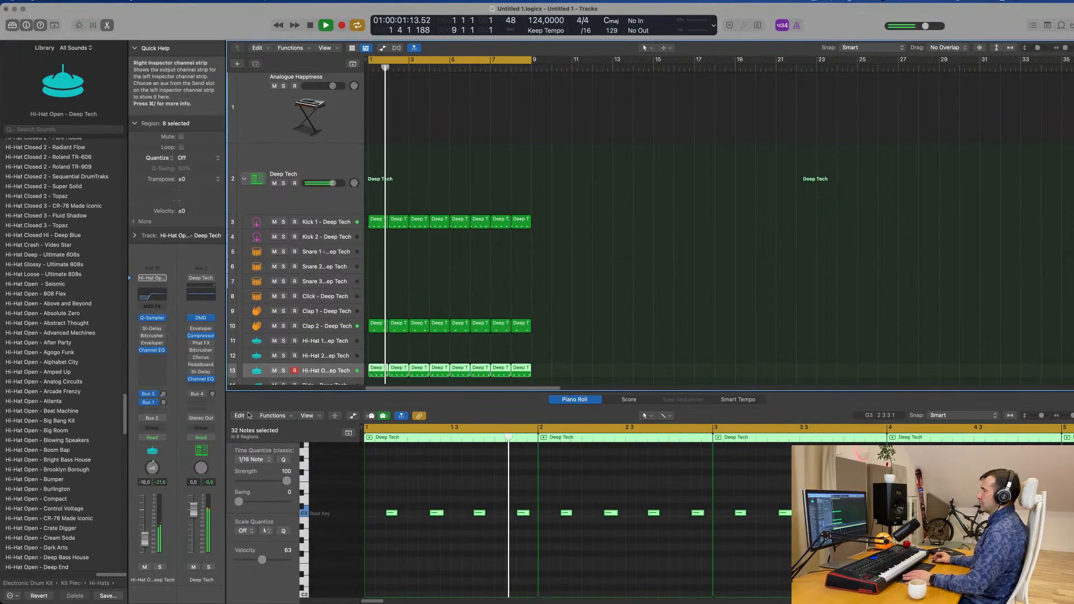
In the Kick 1 track's Channel EQ, turn off the high-pass band and boost the 75 Hz low shelf to +7.2 dB
click(323, 226)
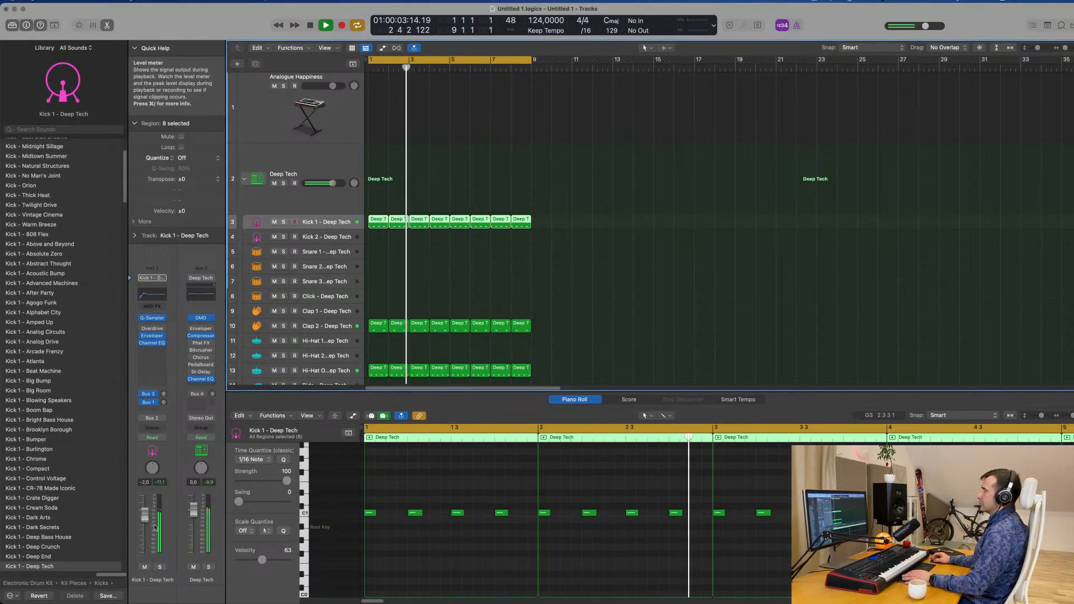
click(156, 298)
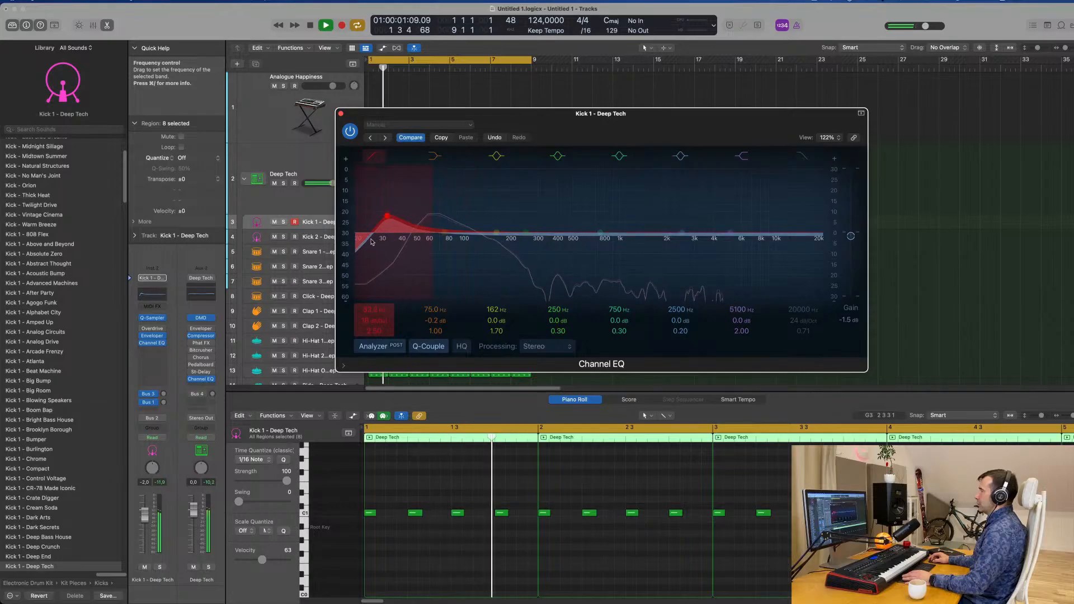
drag(414, 240, 419, 242)
click(373, 156)
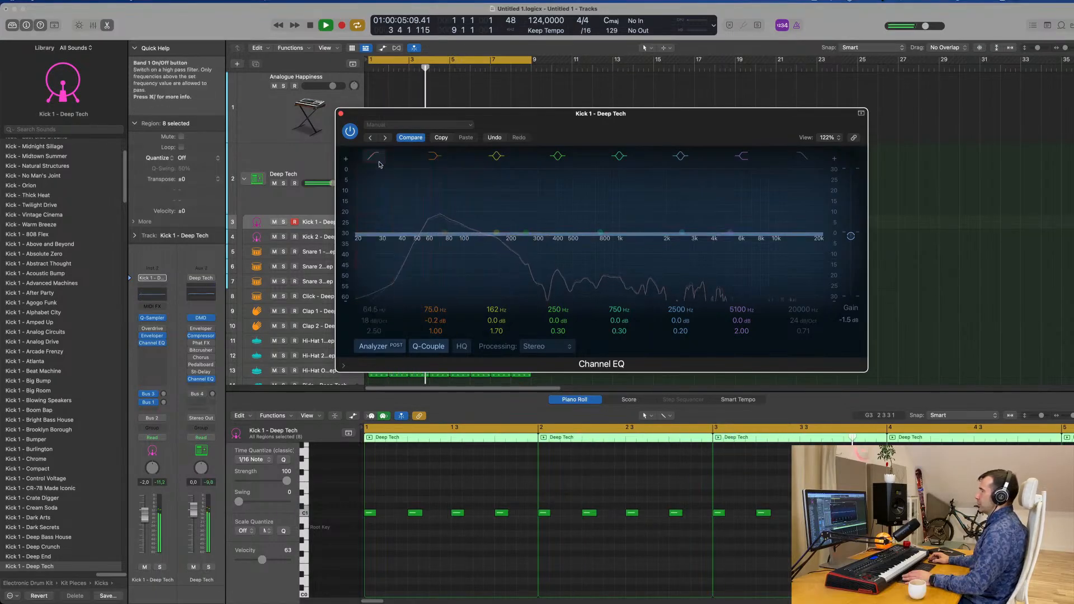
drag(435, 321, 435, 301)
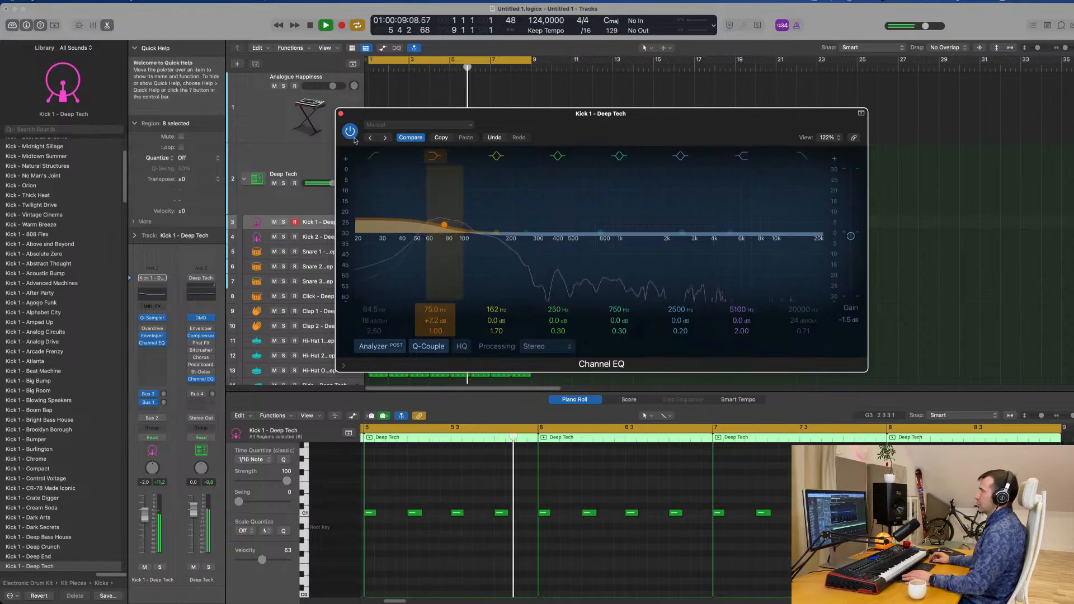
click(340, 114)
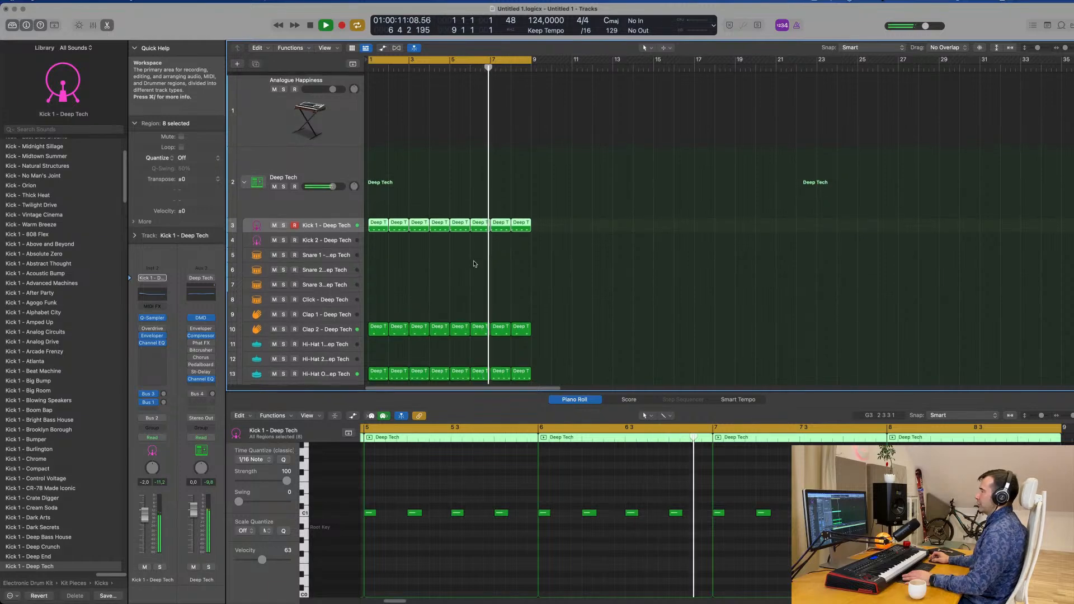
Restart playback and lower the Analogue Happiness track's volume to -7.4 dB
key(Return)
click(328, 112)
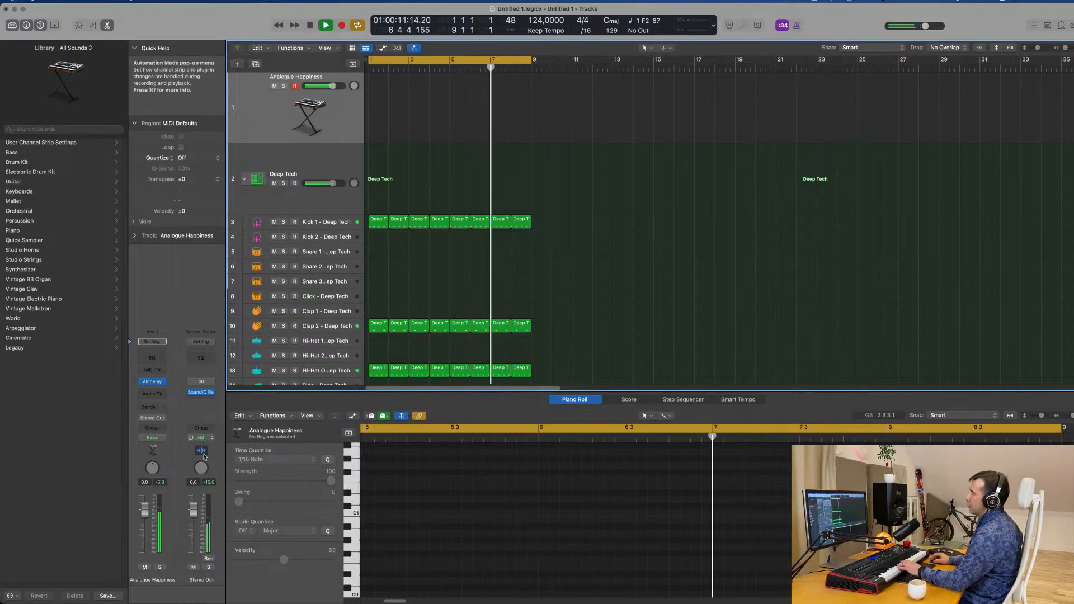
drag(149, 516, 145, 539)
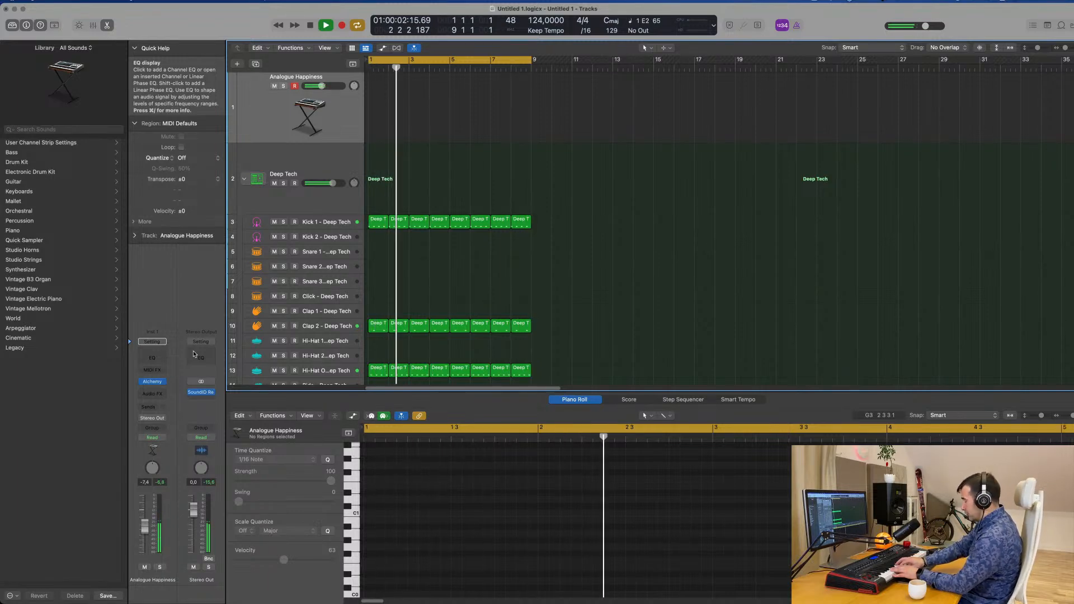
Record a two-bar MIDI bass line on the Analogue Happiness track and move the region to the start of bar 1
key(r)
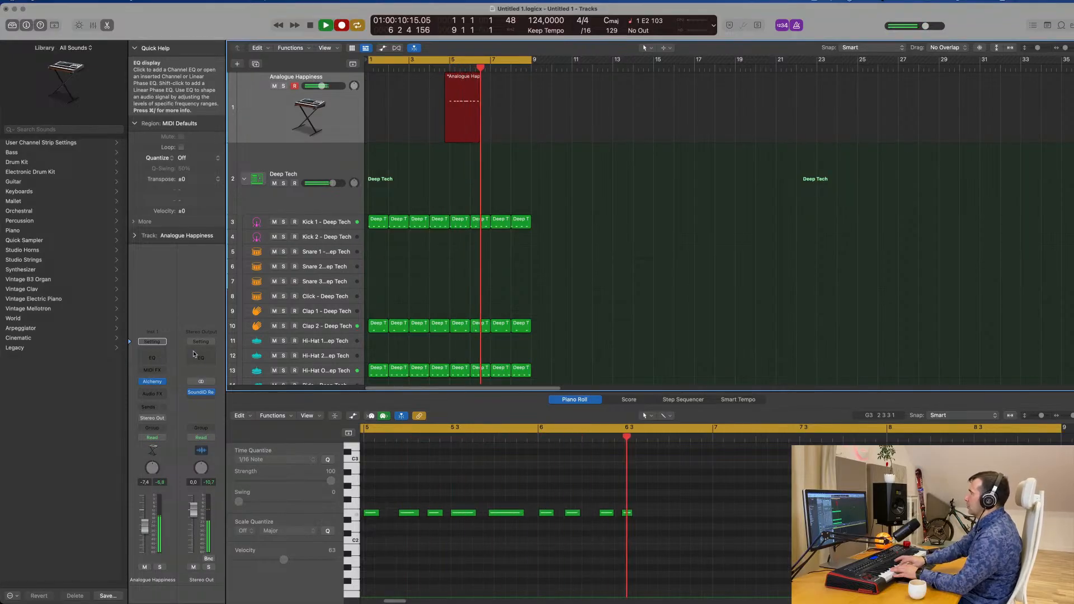
key(space)
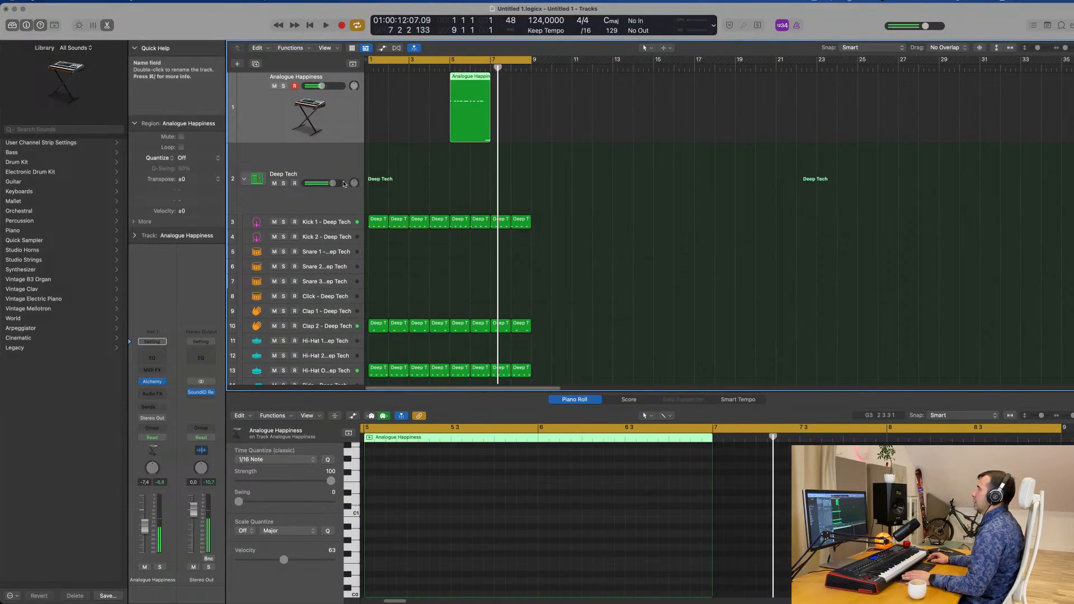
drag(476, 83, 400, 78)
Open the Analogue Happiness region's notes in the Piano Roll and play the pattern from the beginning
key(space)
key(e)
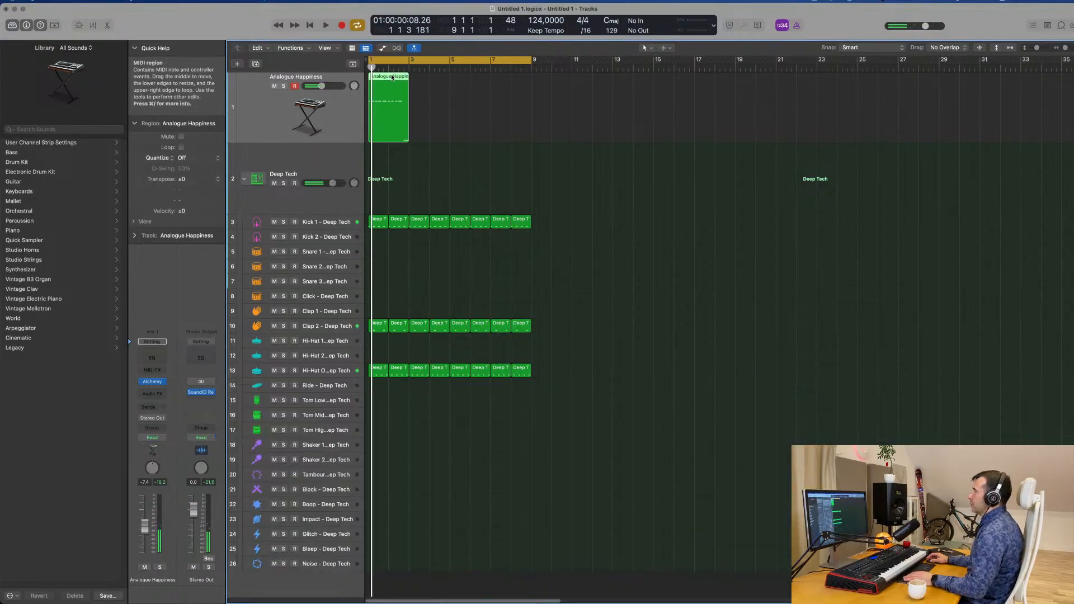
key(e)
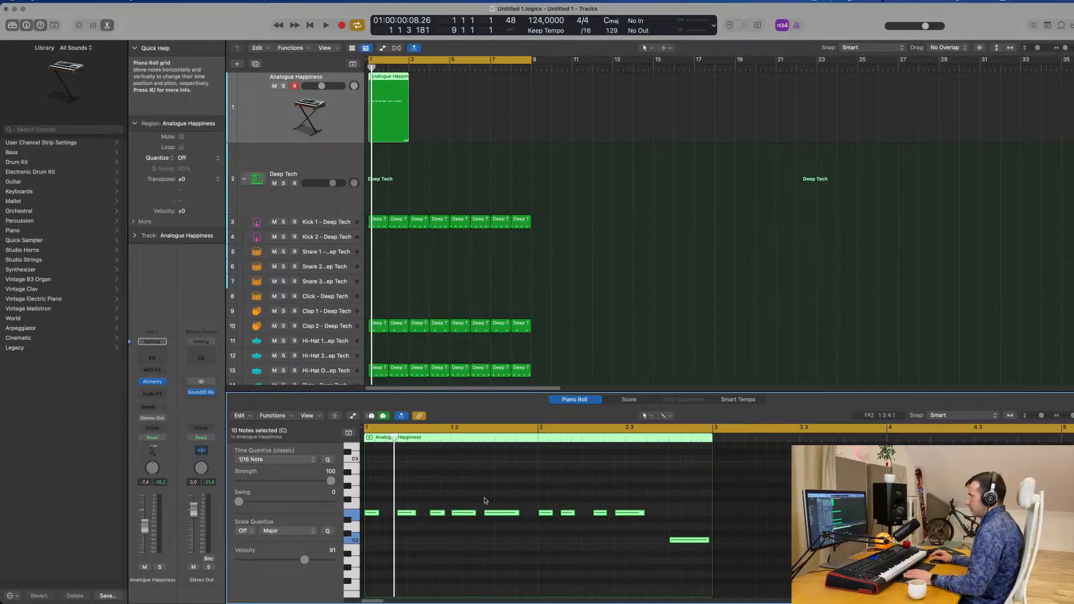
key(space)
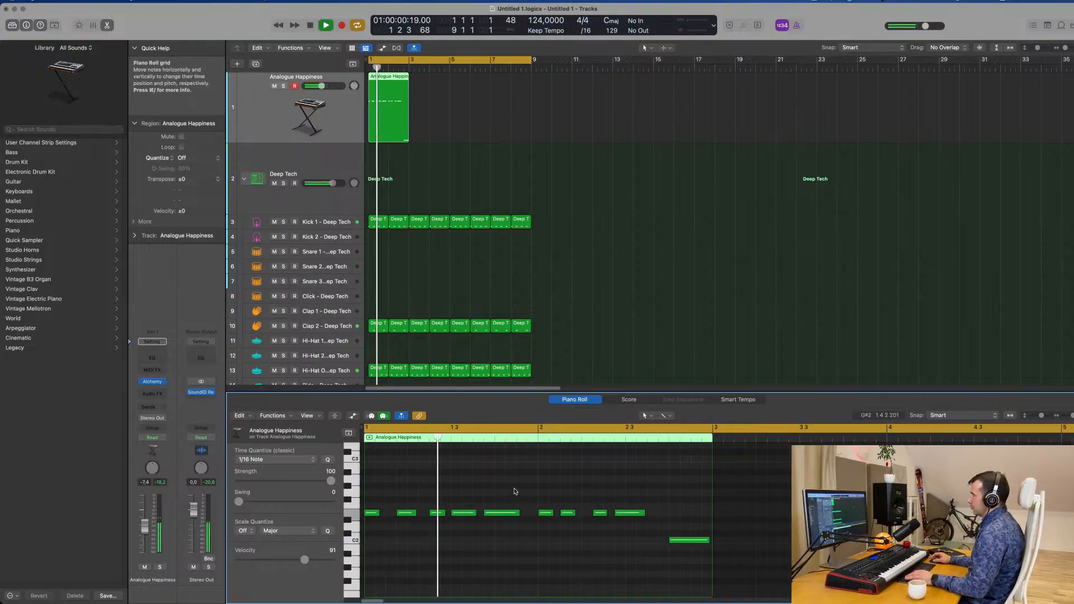
key(Return)
scroll(549, 501, up, 4)
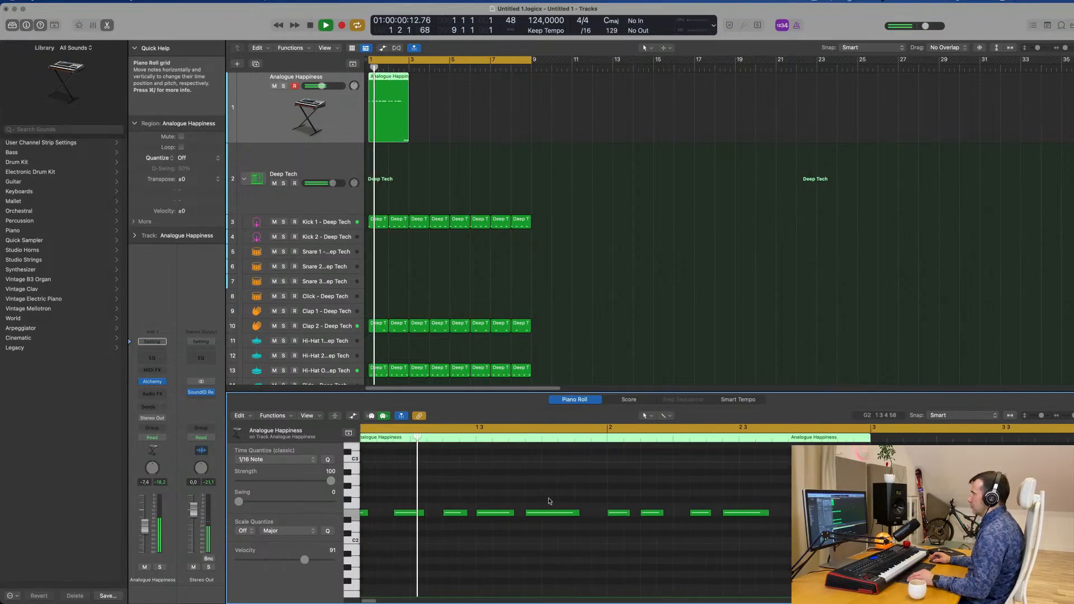
scroll(556, 501, down, 2)
key(space)
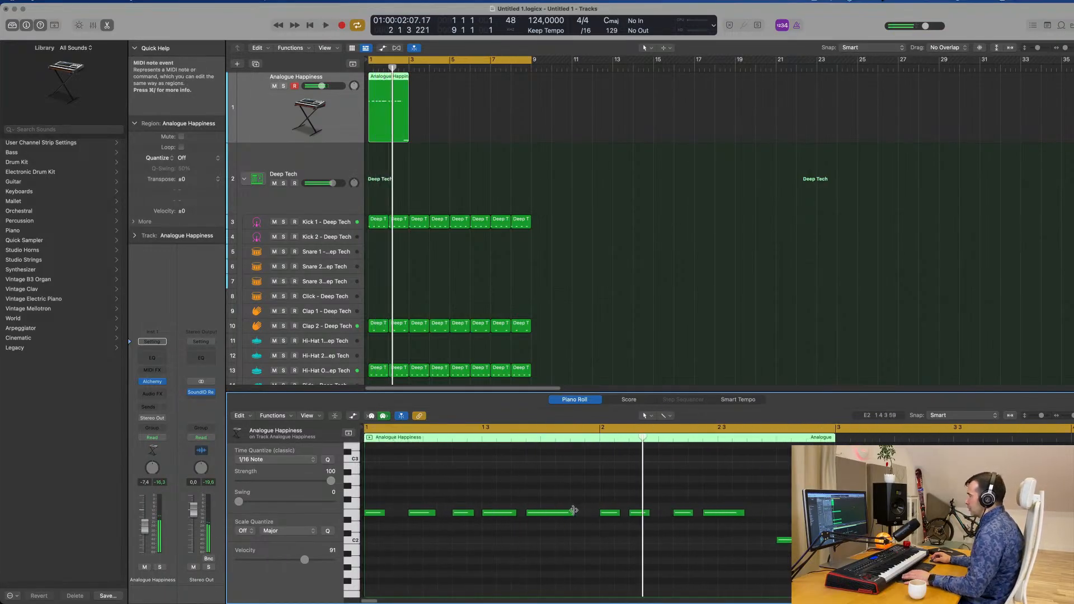
Shorten the third, fourth and fifth E2 notes in the first bar, the fifth to a length of 0 0 2 0, and replay the pattern
drag(573, 513, 571, 512)
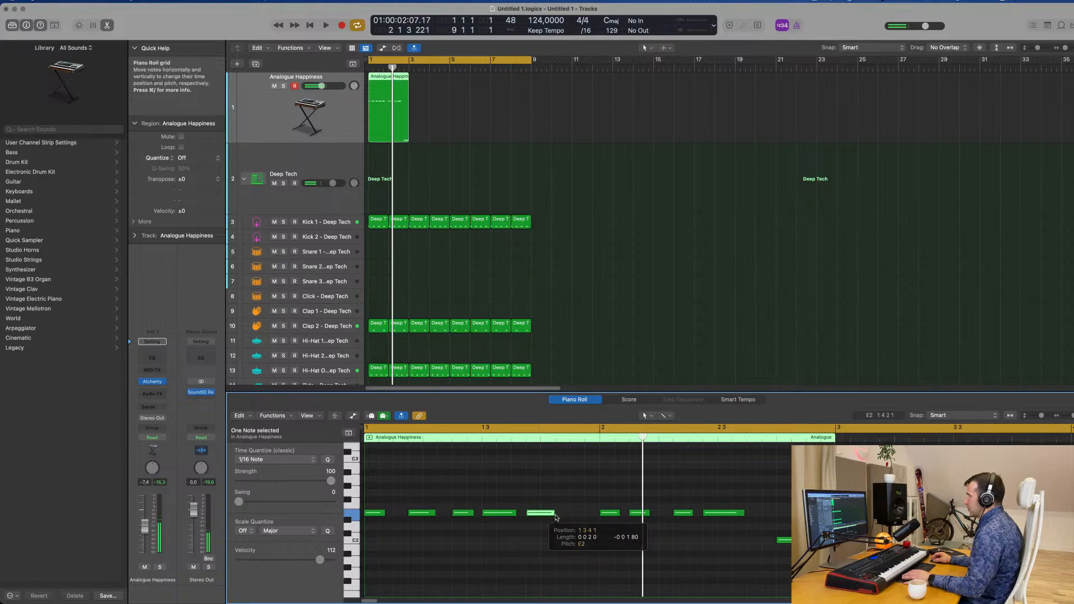
key(space)
key(space)
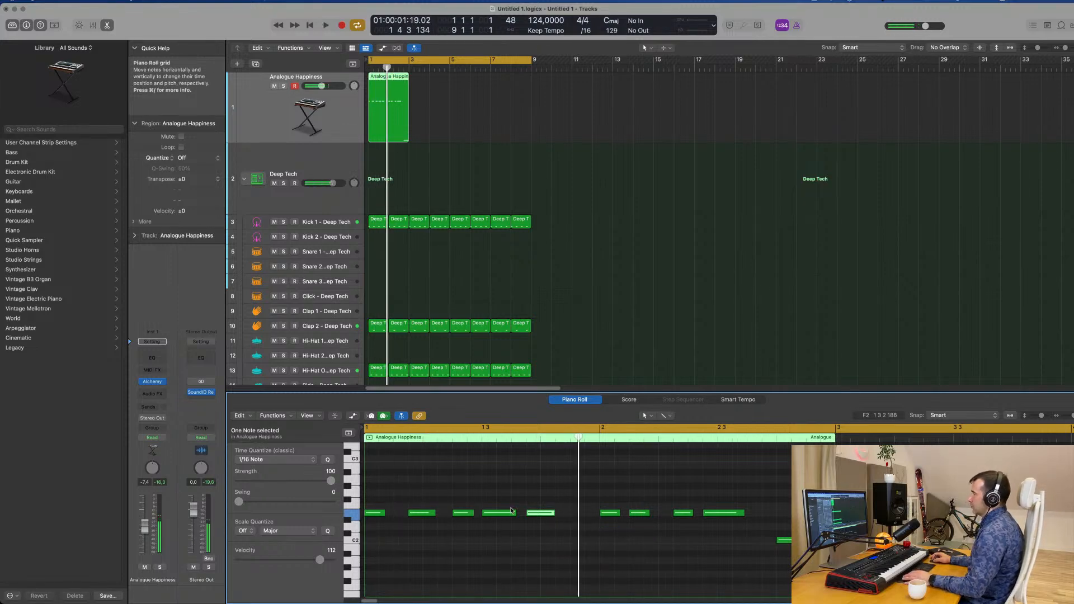
key(space)
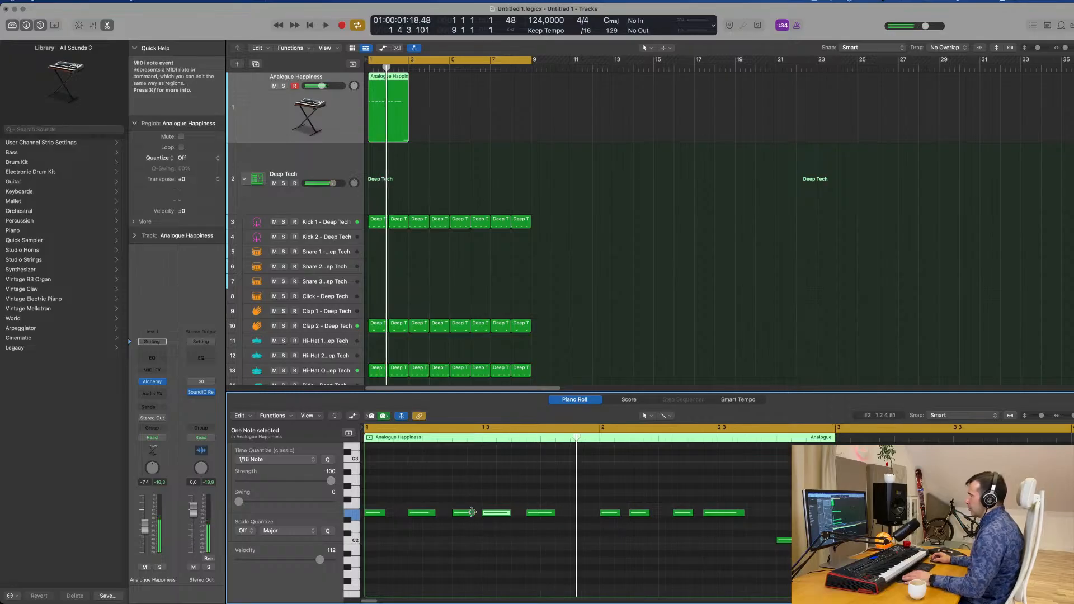
drag(472, 513, 435, 513)
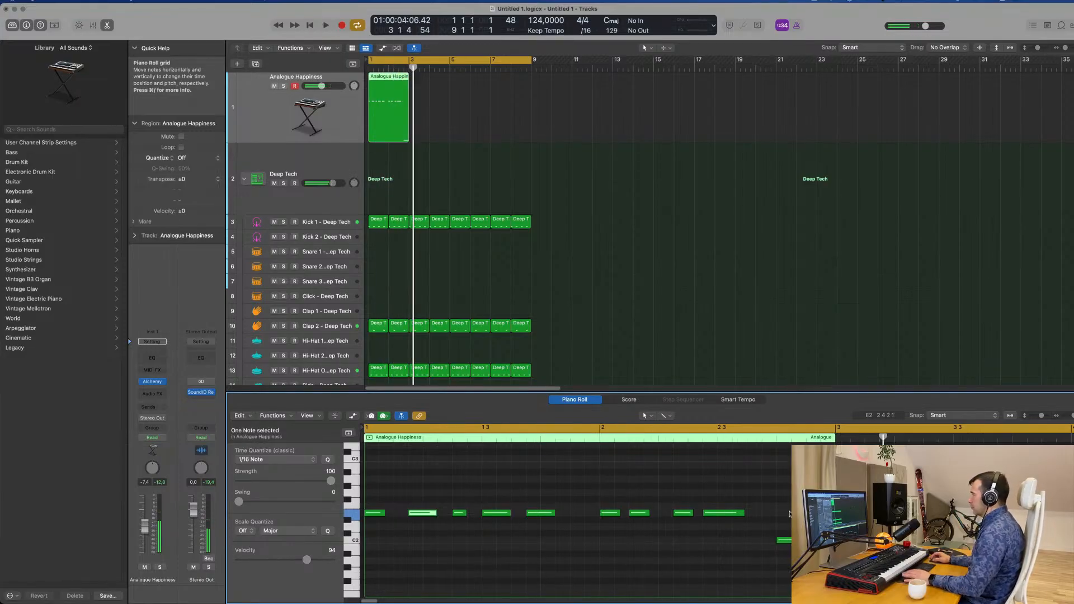
click(785, 540)
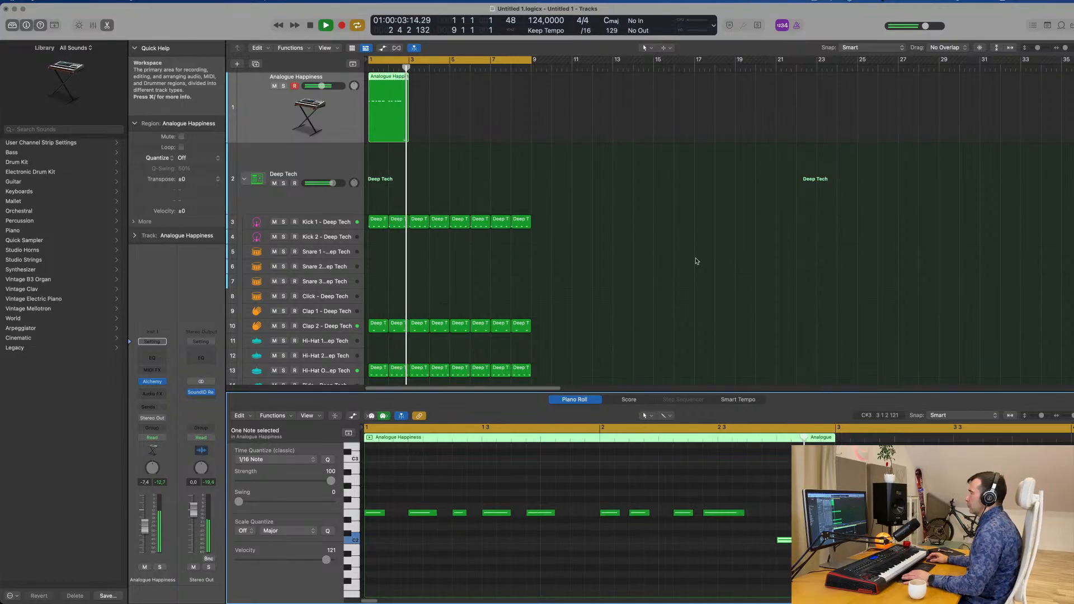
key(Return)
key(space)
Insert a stereo Compressor as an audio effect on the Analogue Happiness track and shift its window away from the track headers
click(279, 116)
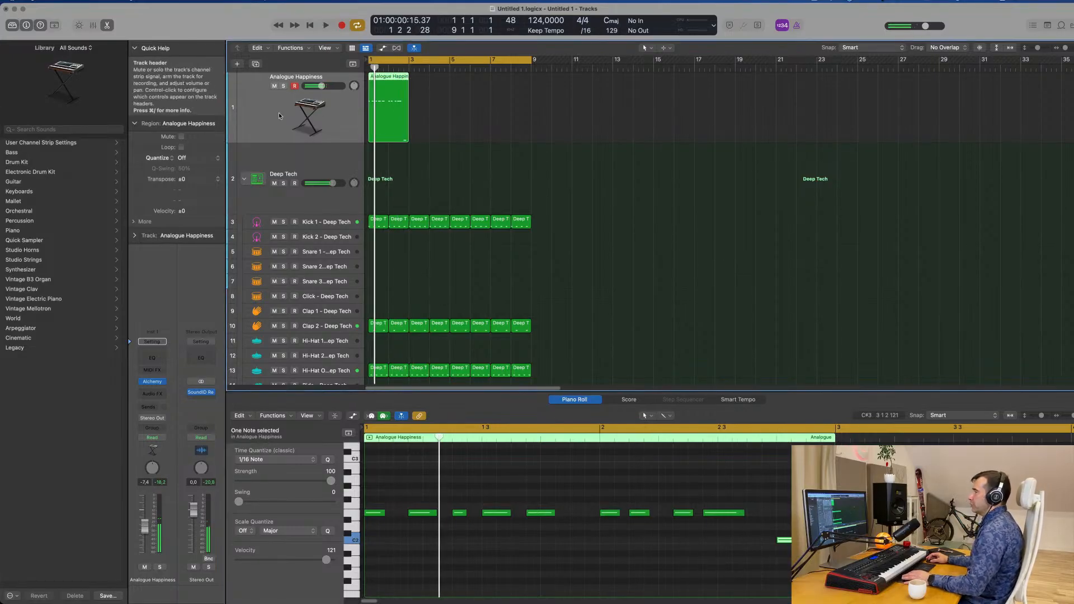
click(154, 394)
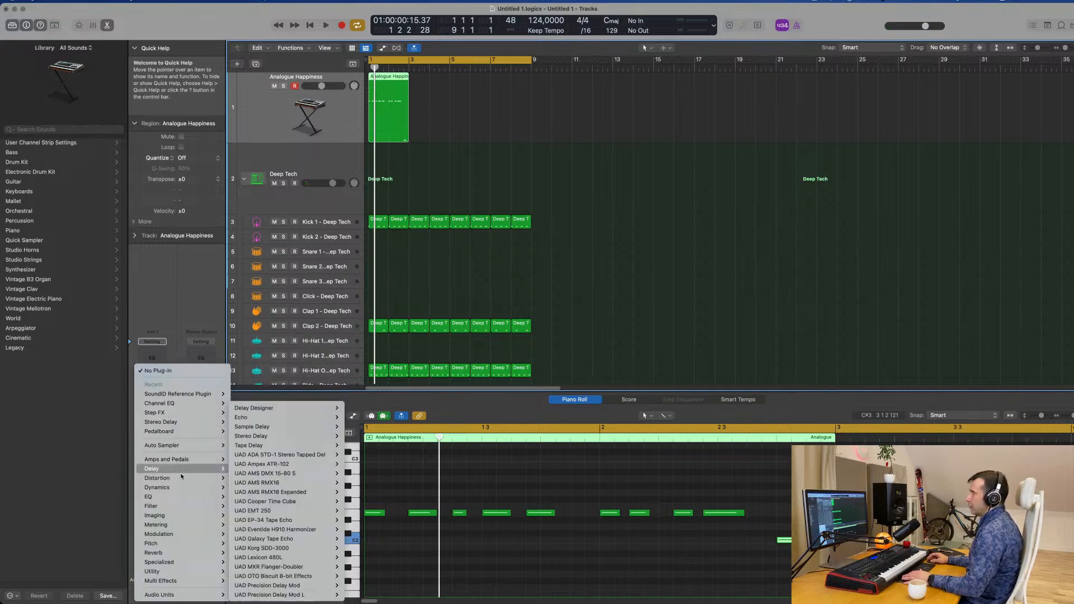
mouse_move(180, 486)
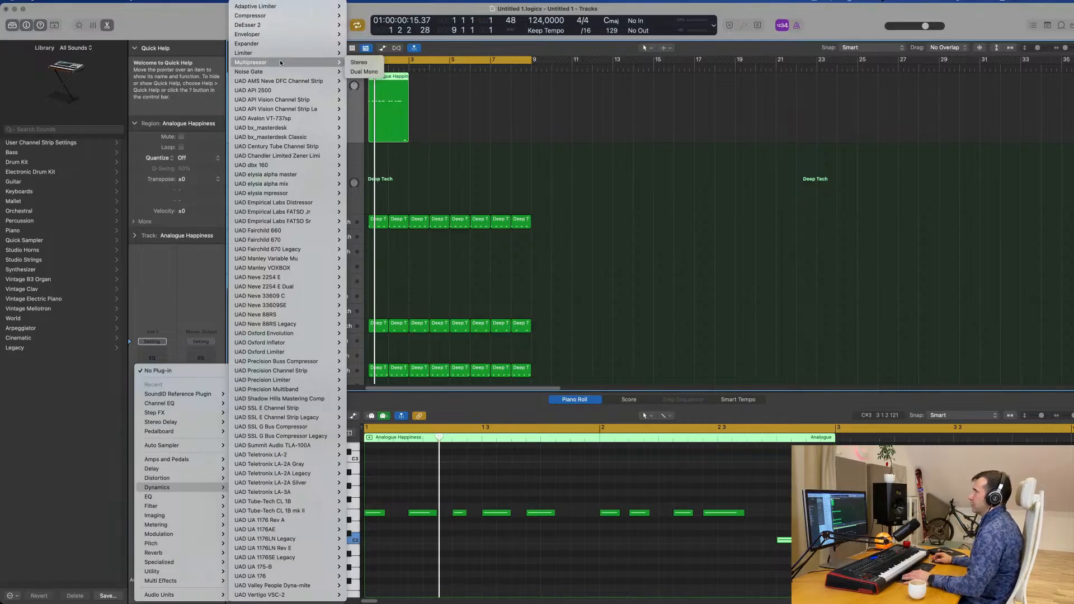
mouse_move(289, 13)
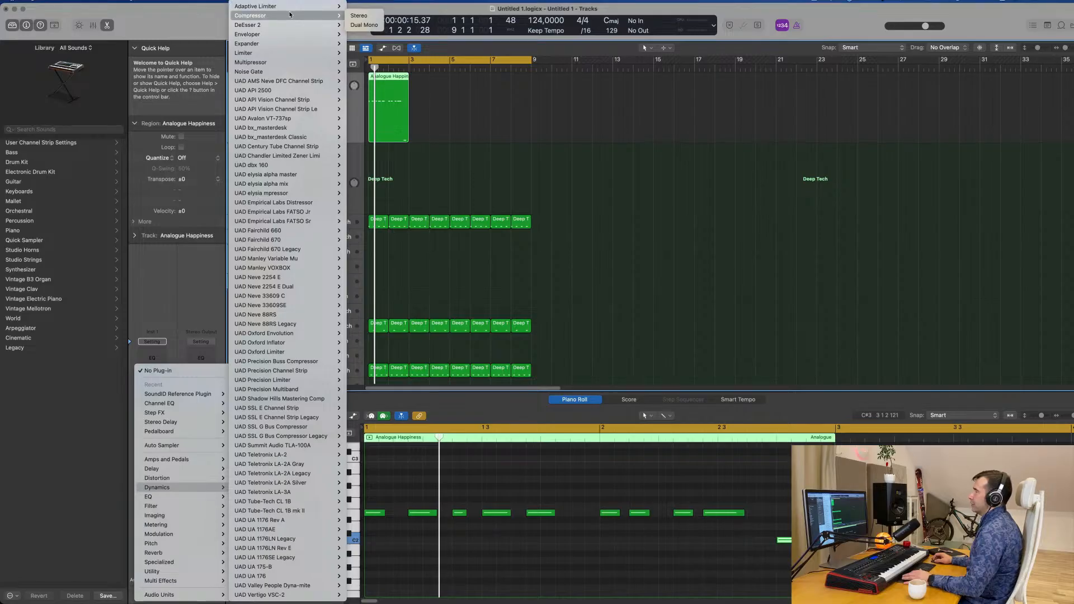
click(360, 15)
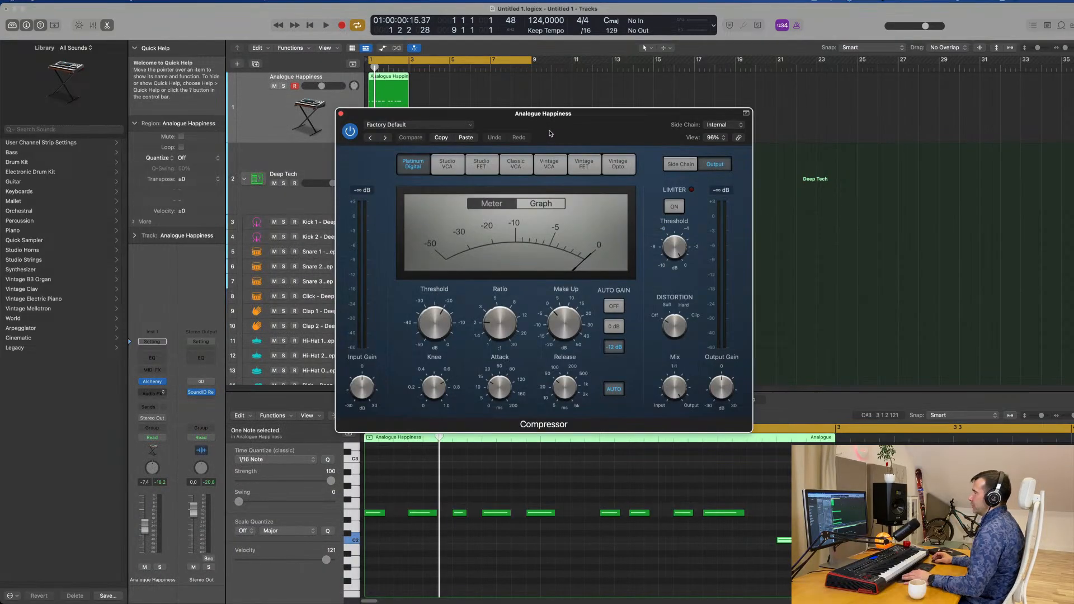
drag(539, 126, 647, 120)
Set the compressor's side chain source to the Kick 1 - Deep Tech instrument (Inst 2)
key(space)
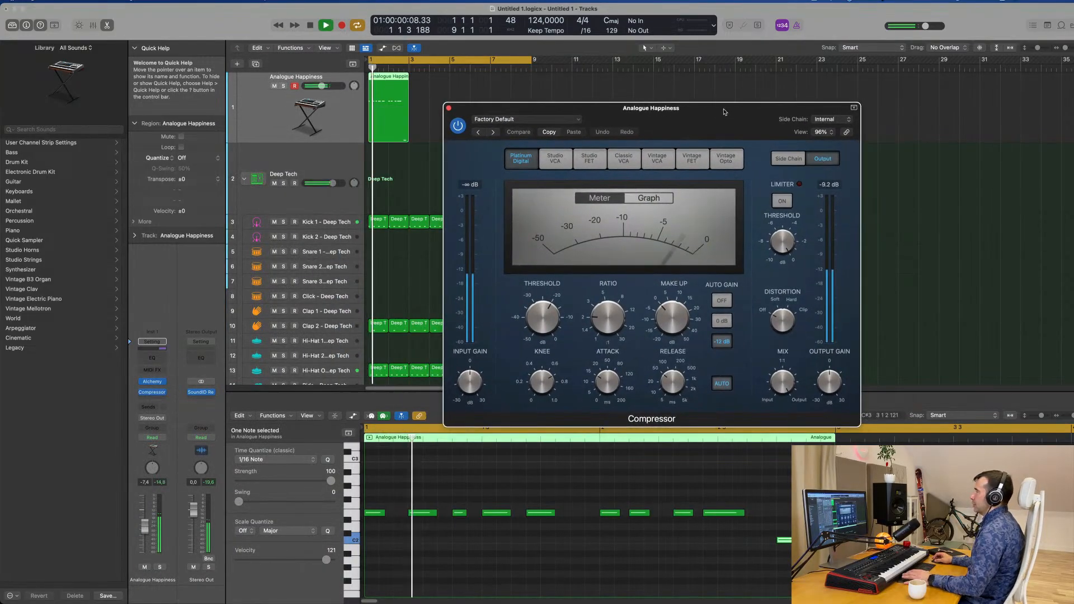
click(829, 118)
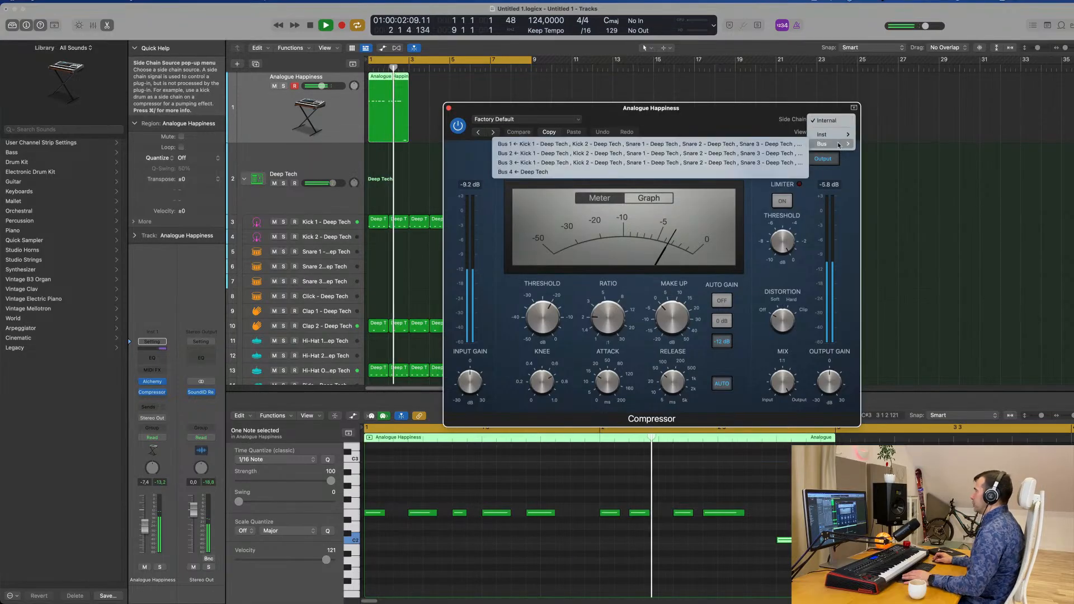
mouse_move(838, 136)
click(876, 134)
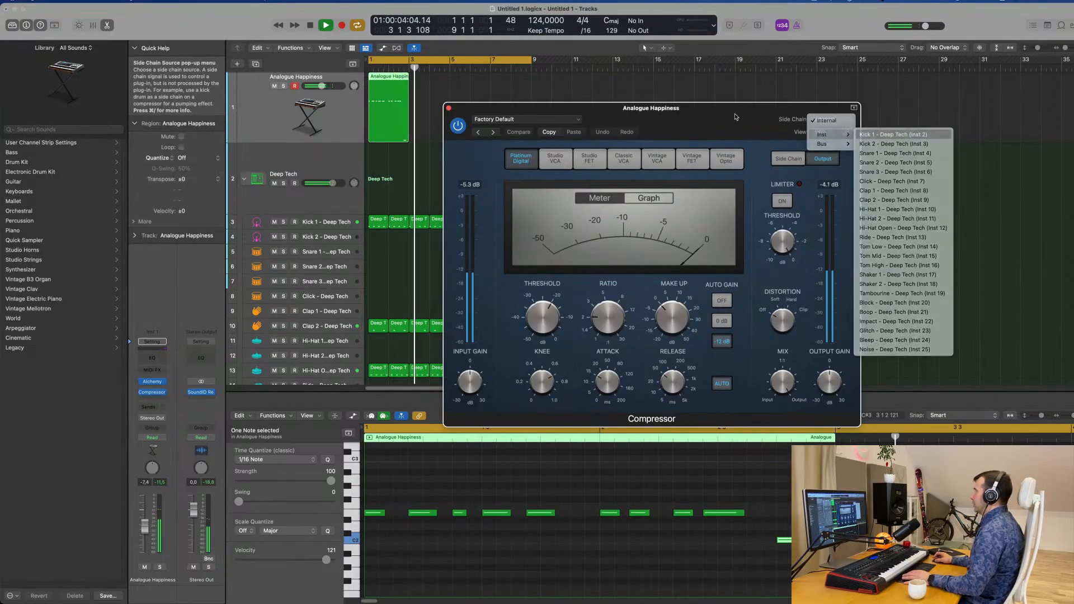
mouse_move(727, 116)
mouse_down()
mouse_move(750, 112)
mouse_move(713, 122)
mouse_up()
key(space)
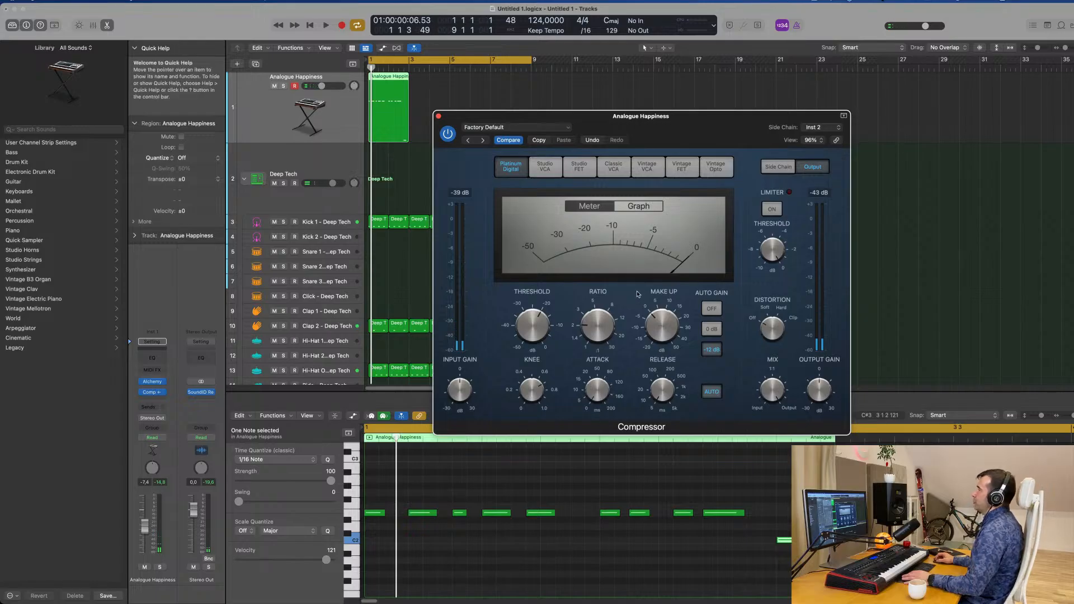
Set the compressor's ratio to 4.1:1 and threshold to -24.5 dB, with automatic release off and release at 5.0 ms
key(space)
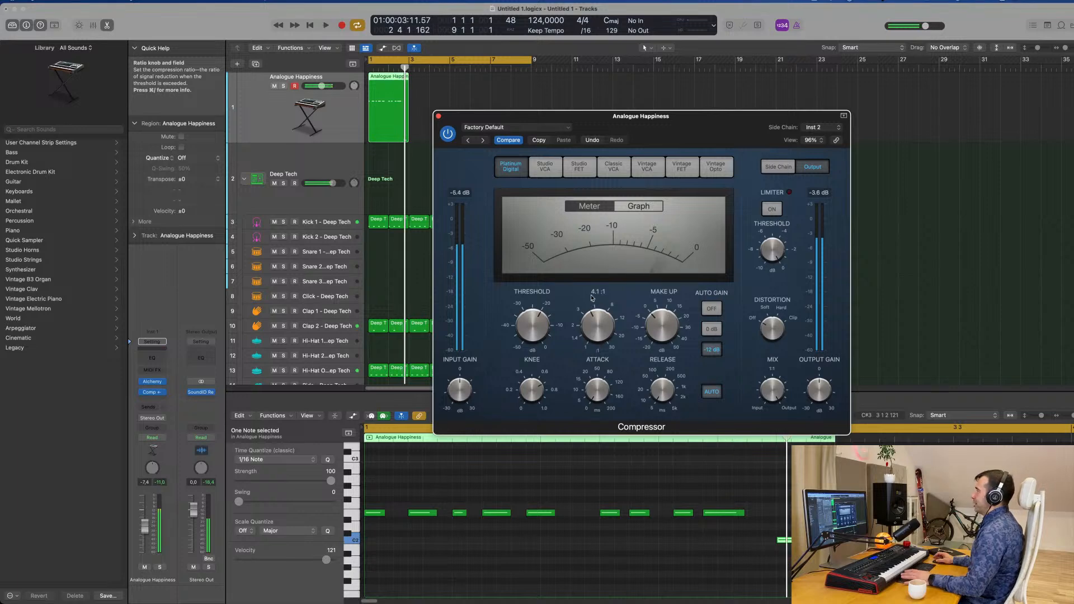
scroll(537, 331, down, 2)
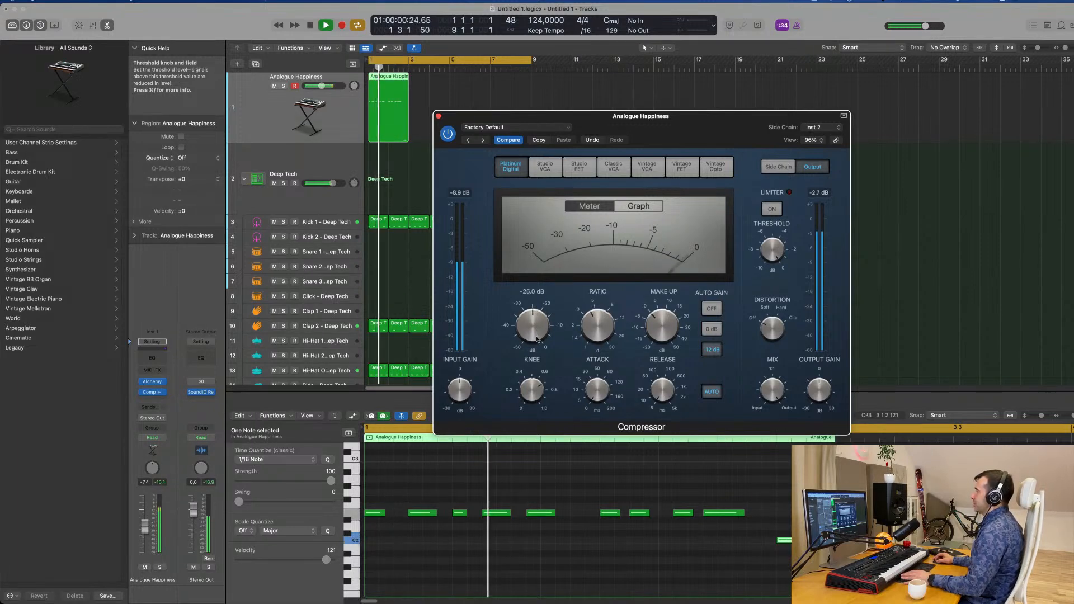
key(Return)
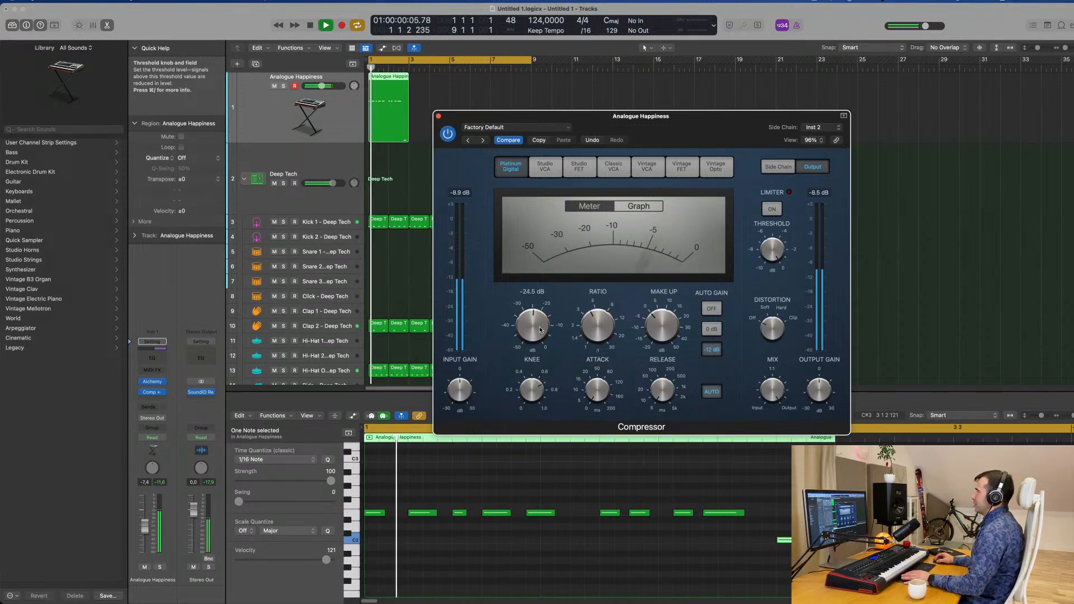
key(Return)
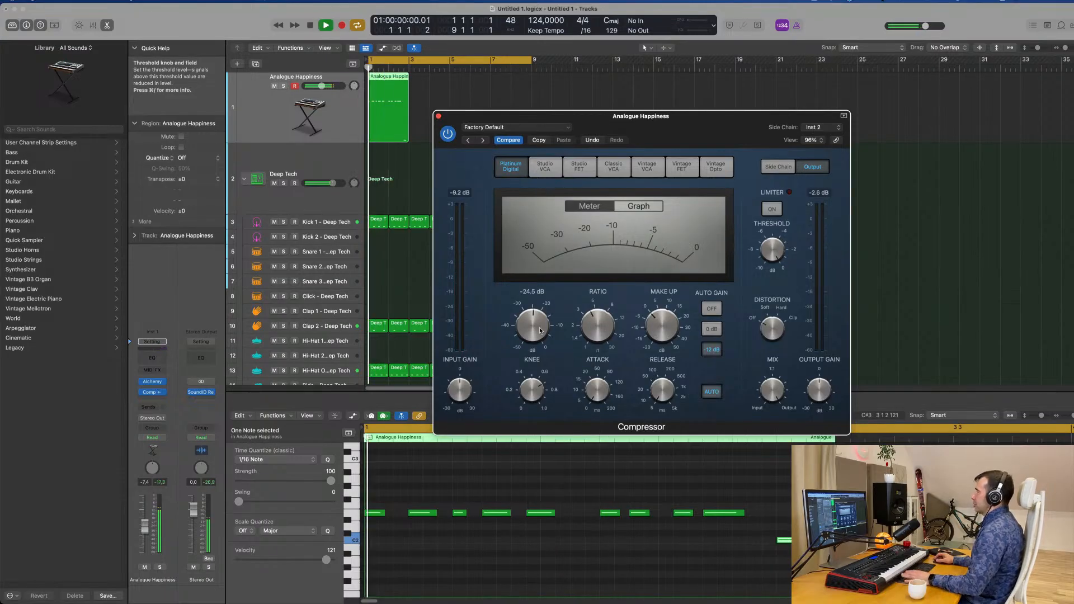
click(717, 394)
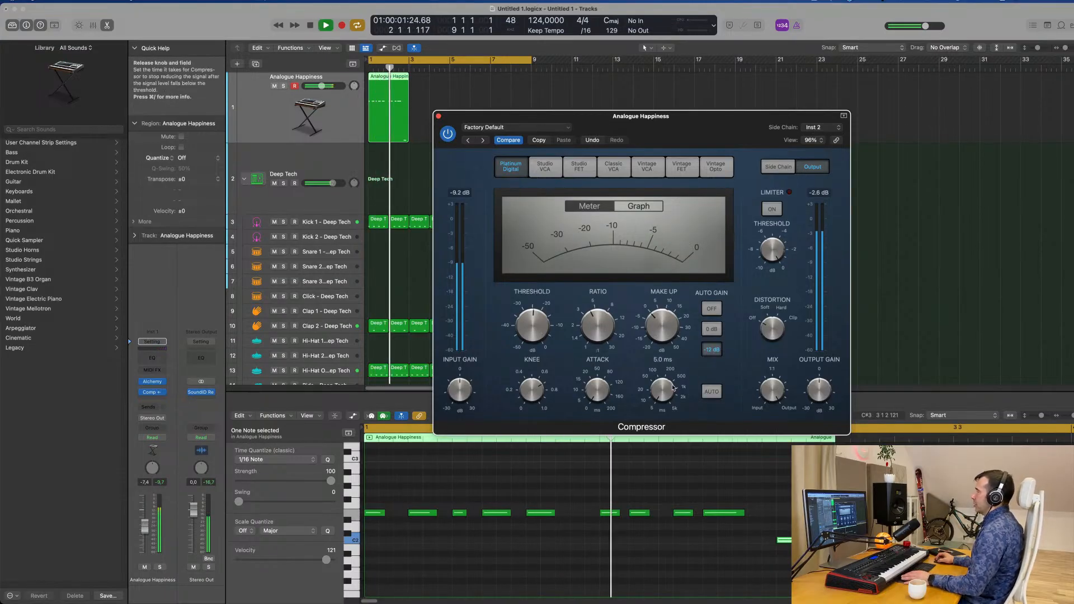
Turn off the compressor's auto gain, replay the loop from the start and close the compressor window
click(712, 309)
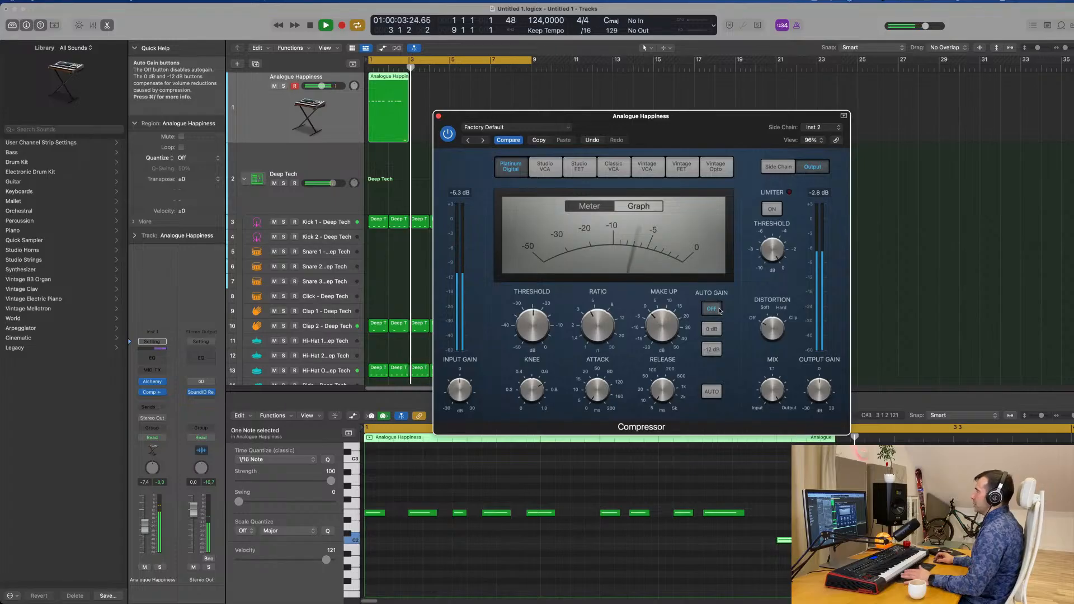
key(Return)
key(space)
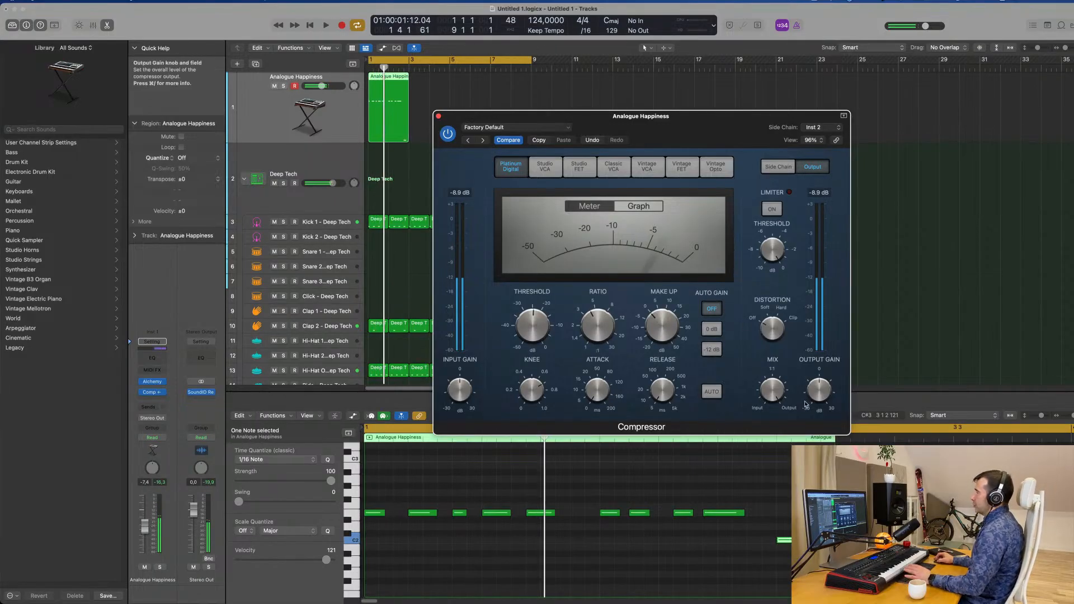
key(space)
drag(816, 392, 821, 391)
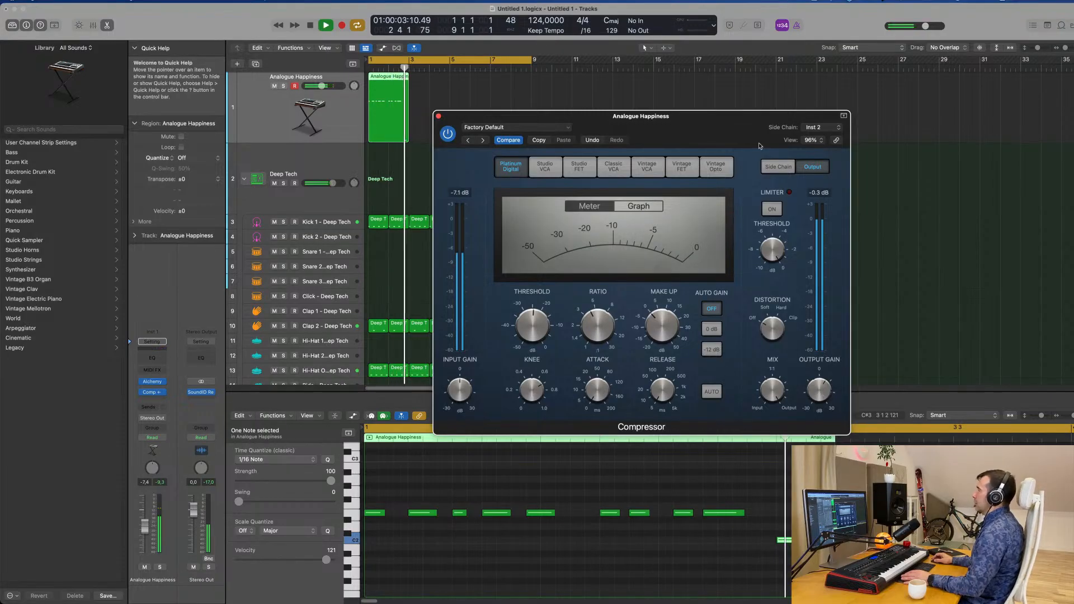
drag(750, 136, 775, 146)
key(space)
click(464, 125)
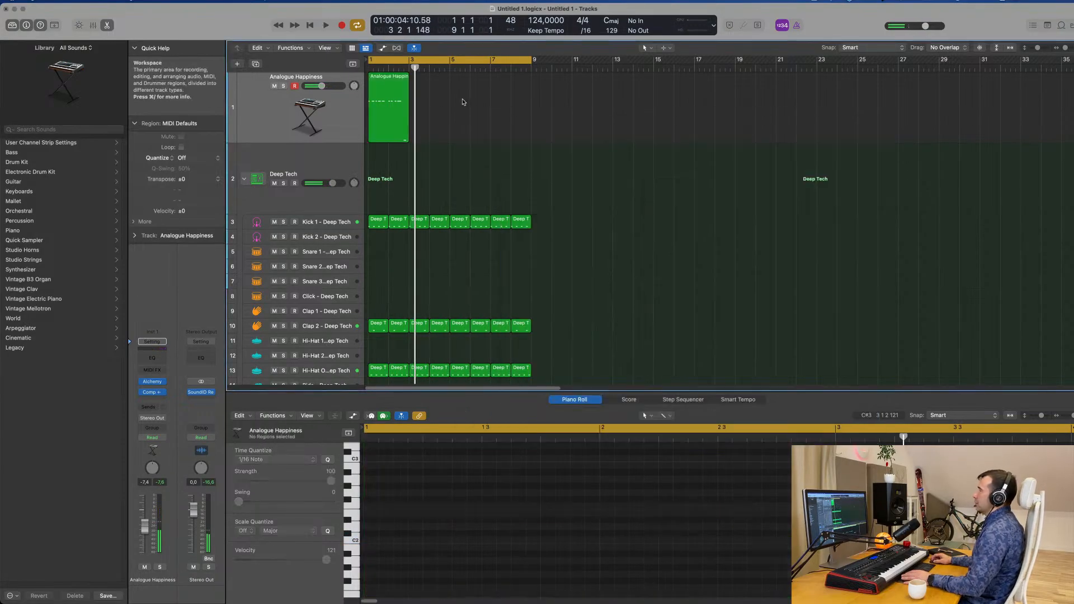
Repeat the two-bar Analogue Happiness region three times to fill the eight-bar cycle and start playback
key(super+r)
key(super+r)
key(super+r)
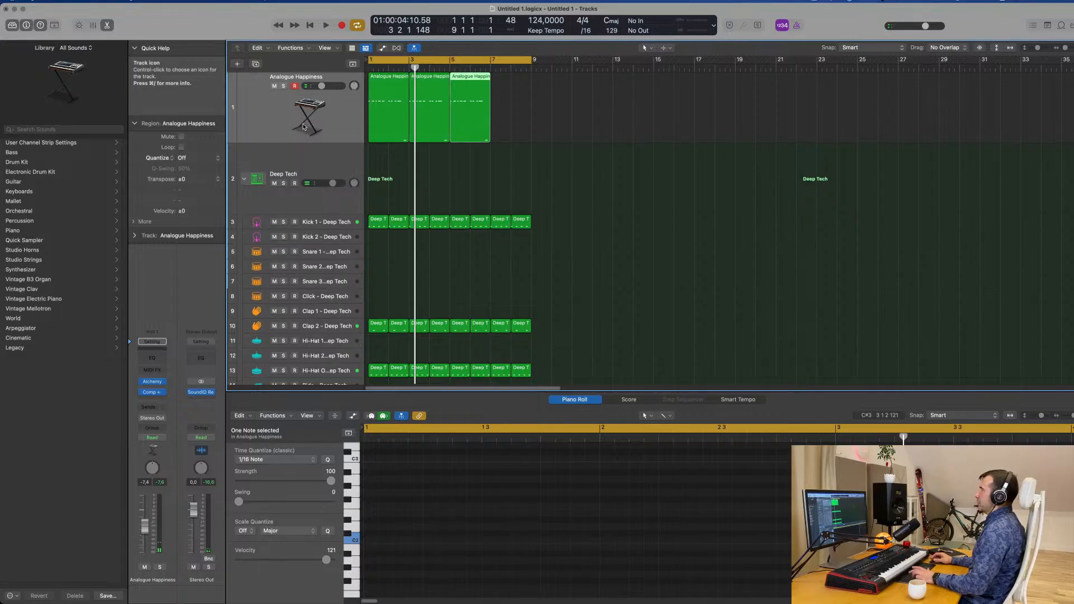
key(space)
key(space)
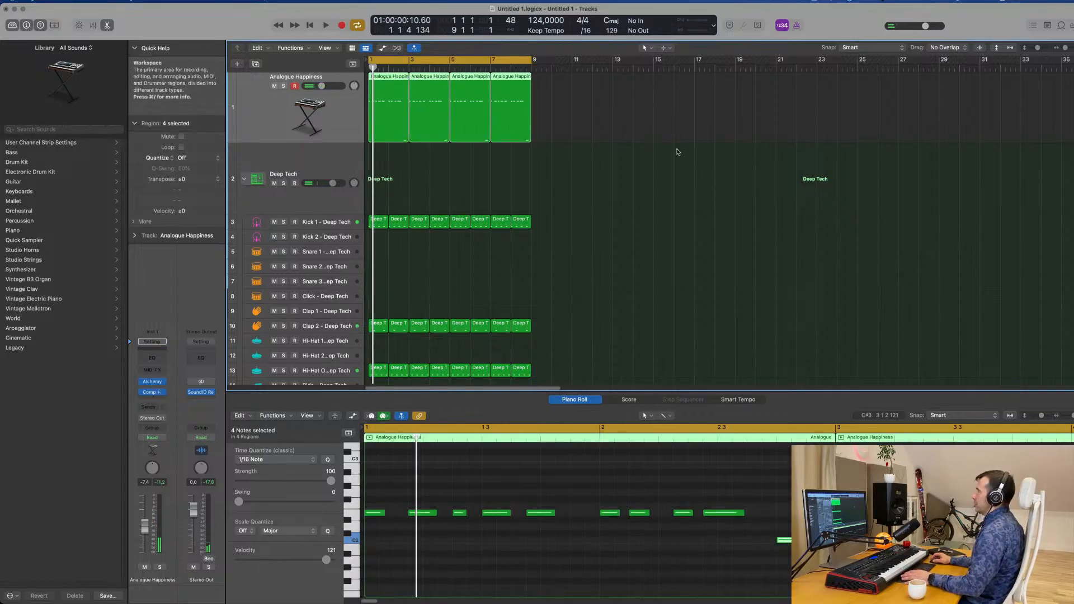
Open the Alchemy synth on the Analogue Happiness track and audition its performance snapshots during playback, settling on Subby
click(152, 383)
key(space)
drag(747, 171, 725, 113)
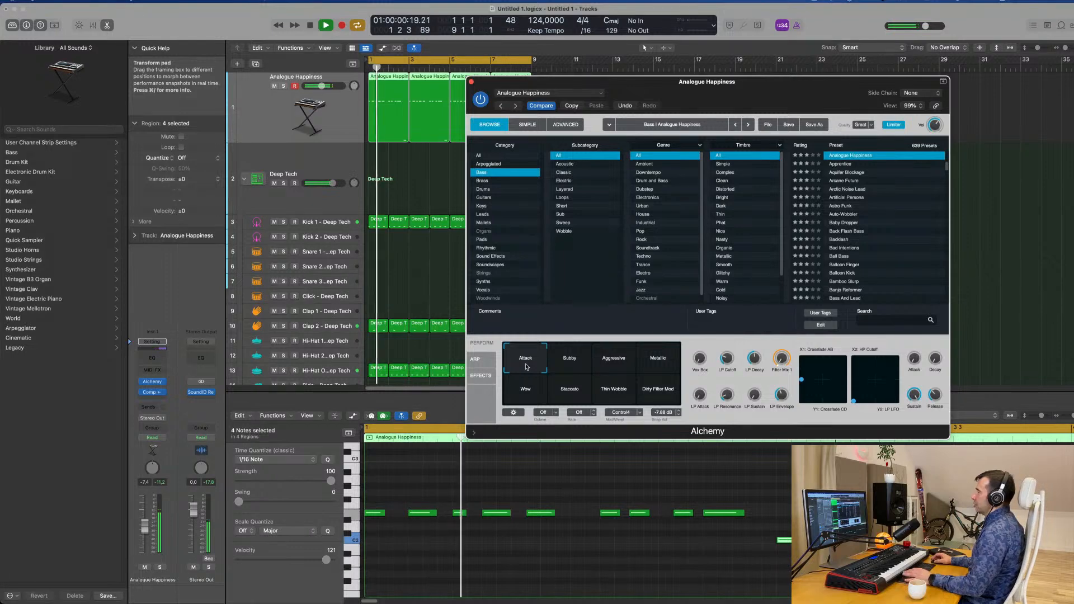
click(615, 360)
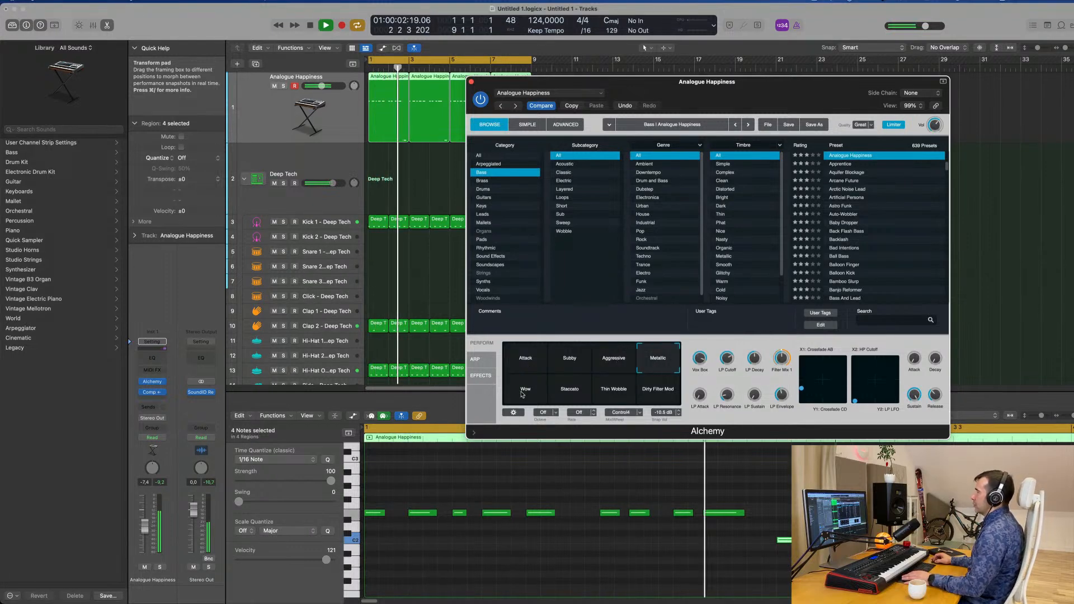
click(571, 390)
click(605, 392)
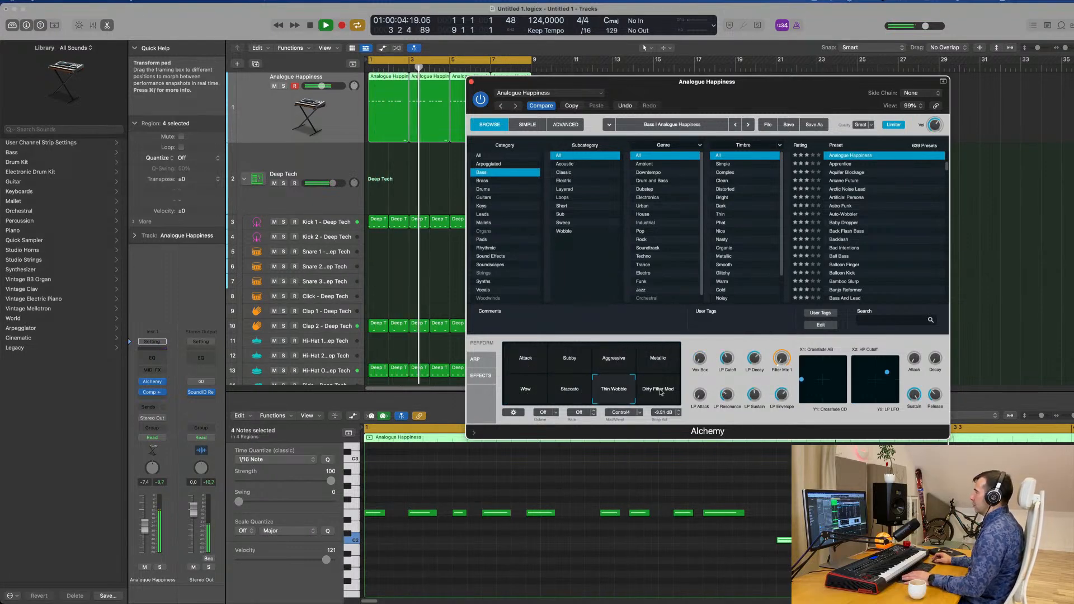
click(661, 387)
click(580, 363)
key(space)
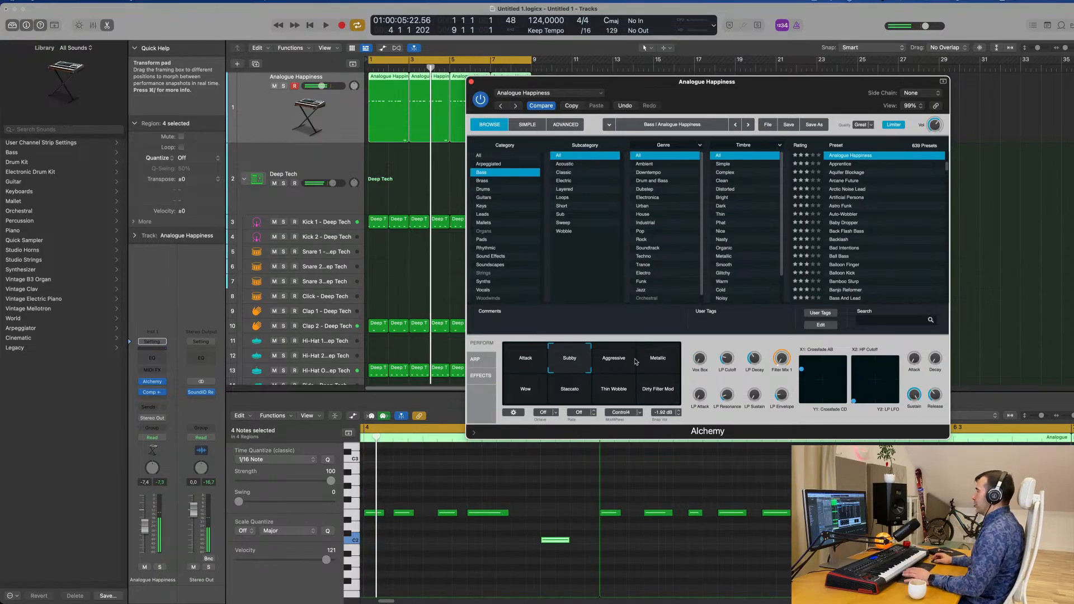
Replay the loop with the Subby snapshot and close the Alchemy window
key(space)
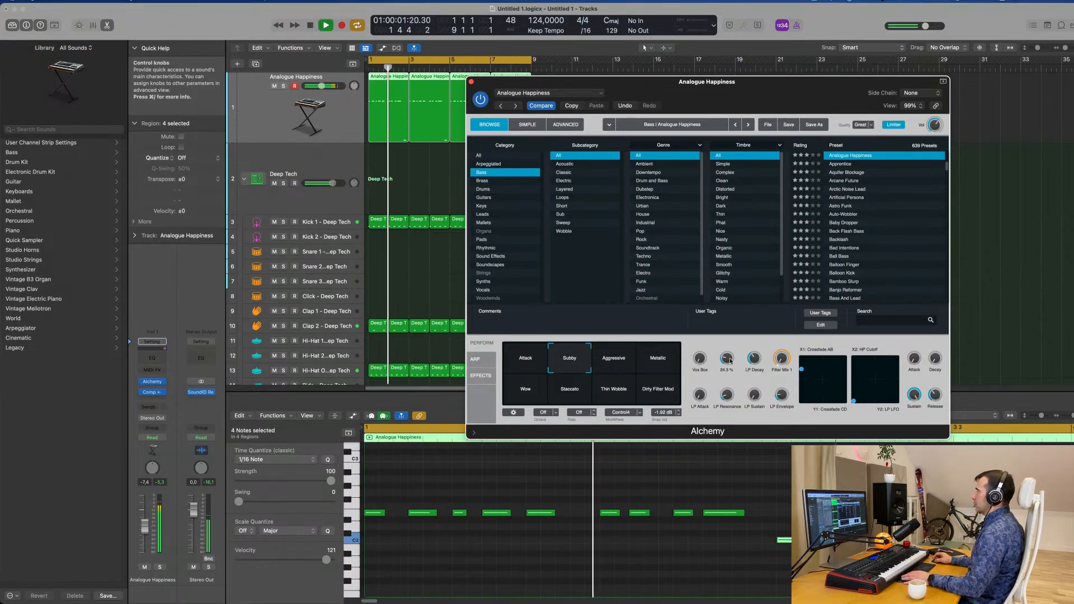
drag(769, 97, 831, 77)
click(536, 61)
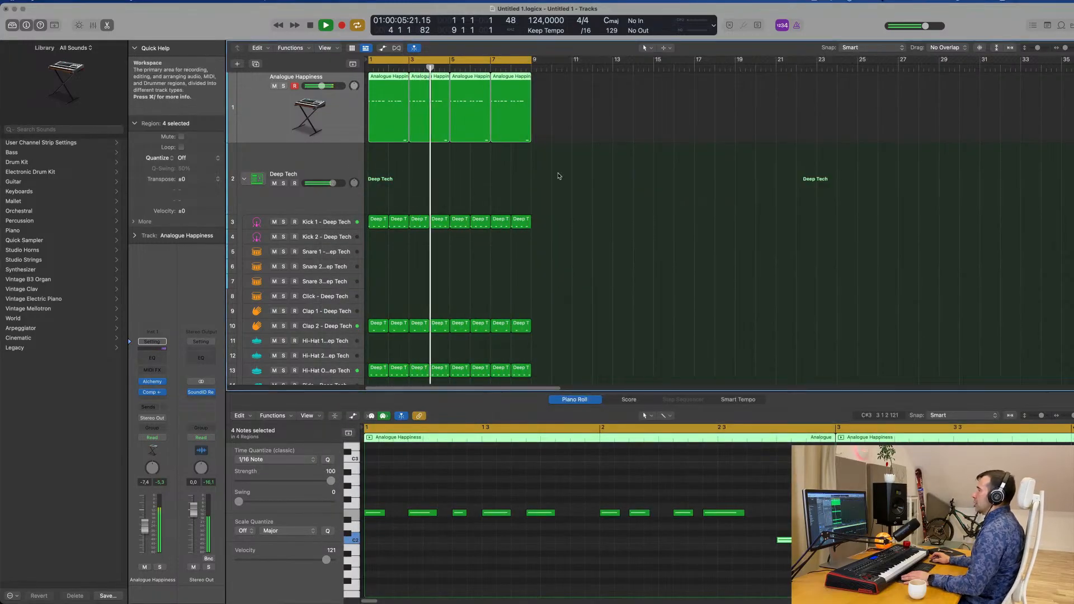
key(space)
Move the fifth E2 note in the first Analogue Happiness region one sixteenth note later and replay the pattern
click(393, 160)
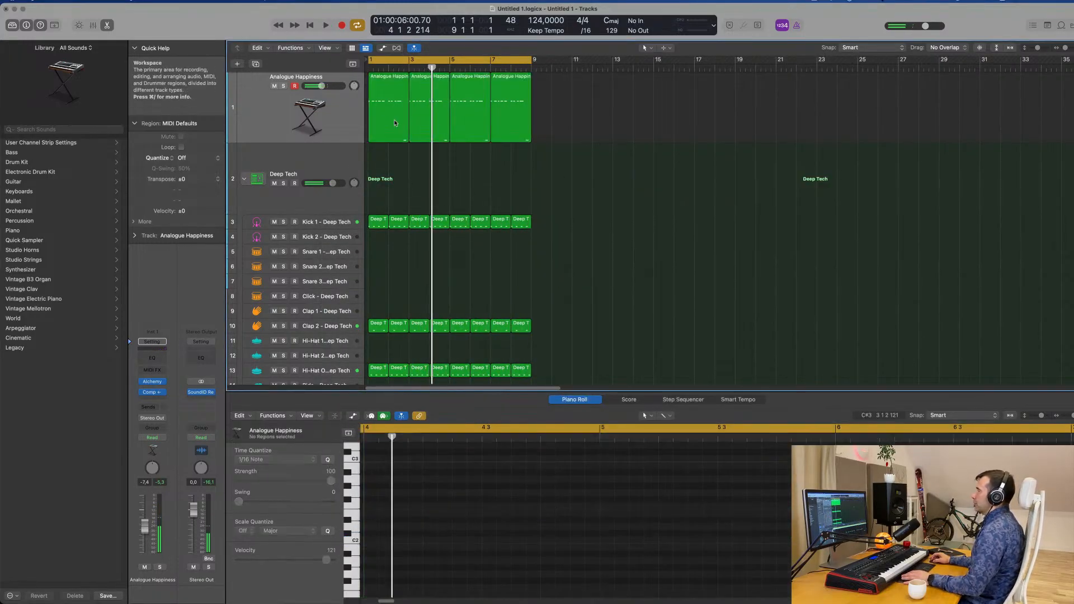
click(380, 85)
key(space)
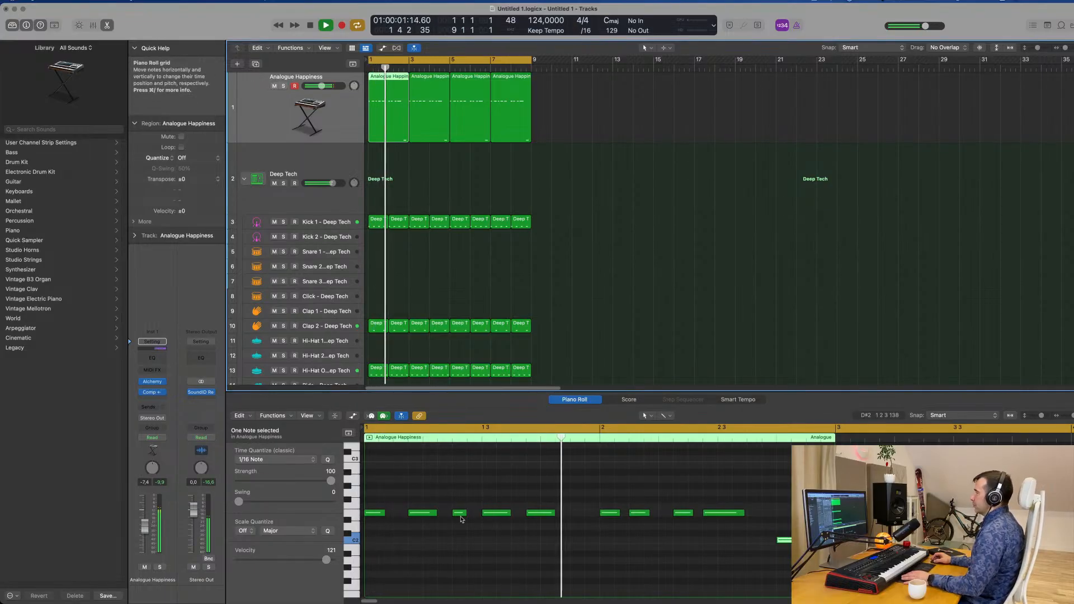
key(space)
click(540, 513)
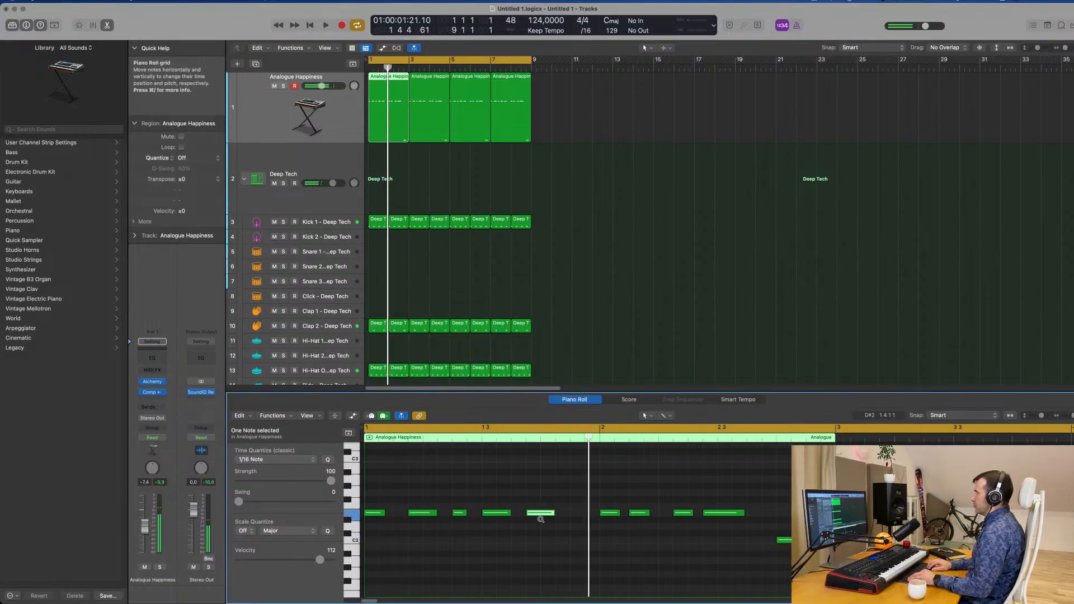
drag(540, 520, 555, 519)
key(space)
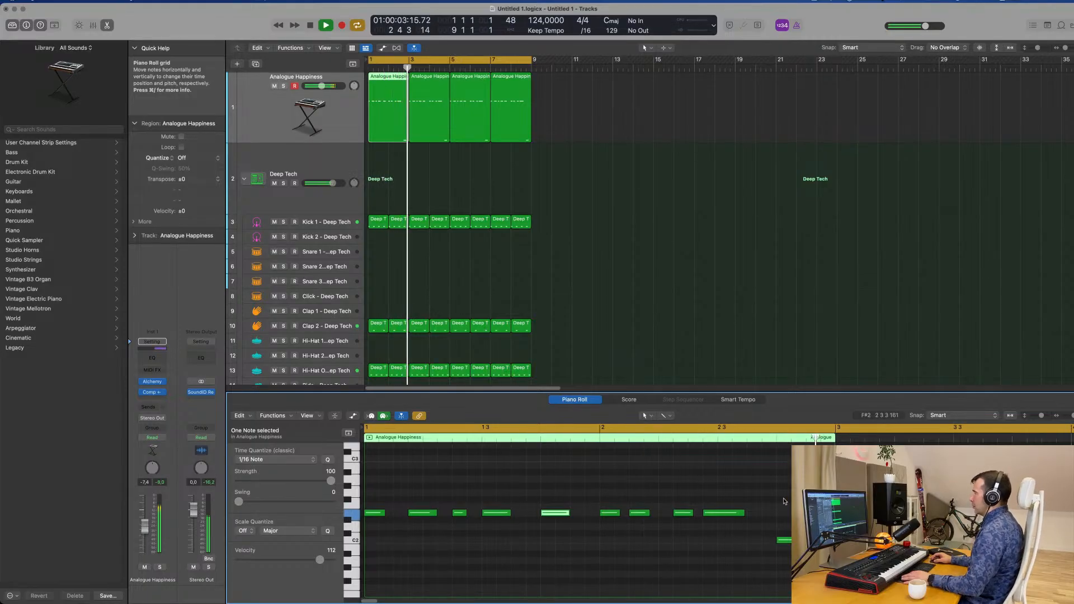
key(space)
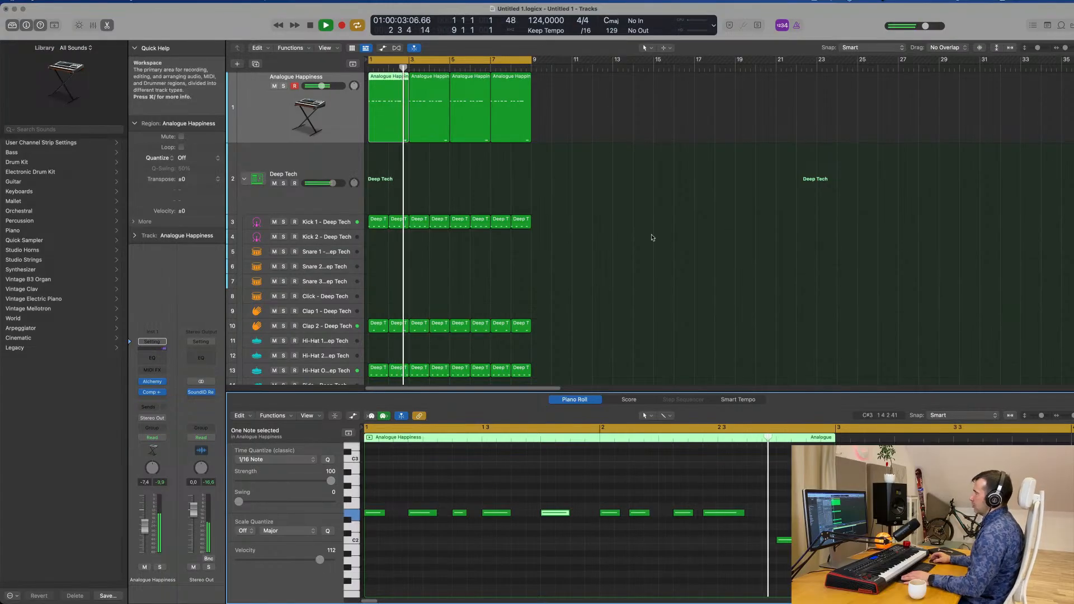
key(space)
Replace the three copied bass regions with three repeats of the edited first region and play the eight-bar loop
drag(562, 93, 427, 143)
key(Delete)
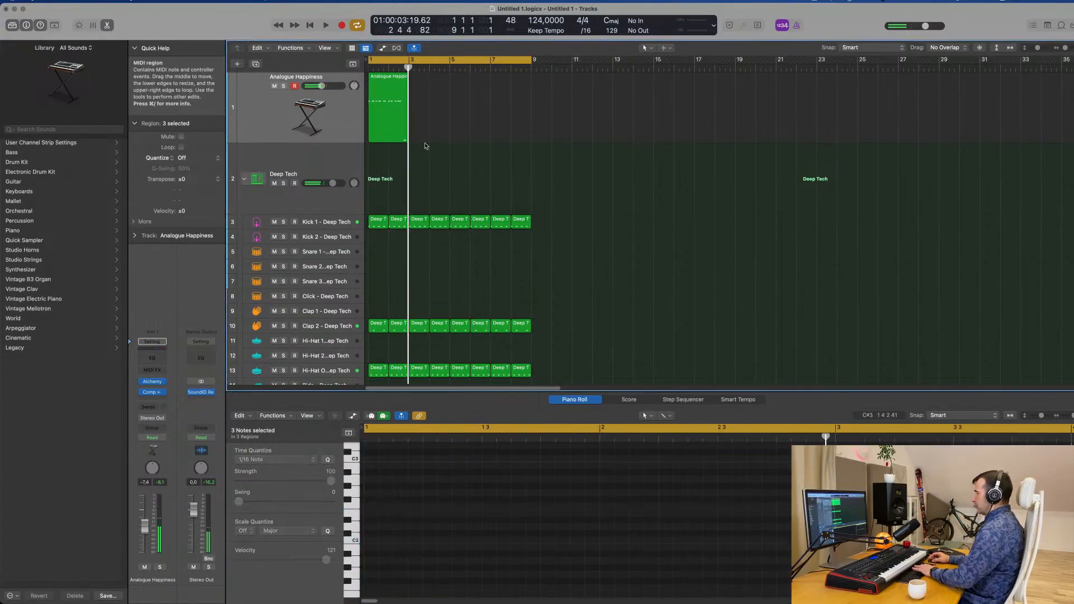
click(354, 126)
key(super+r)
key(super+r)
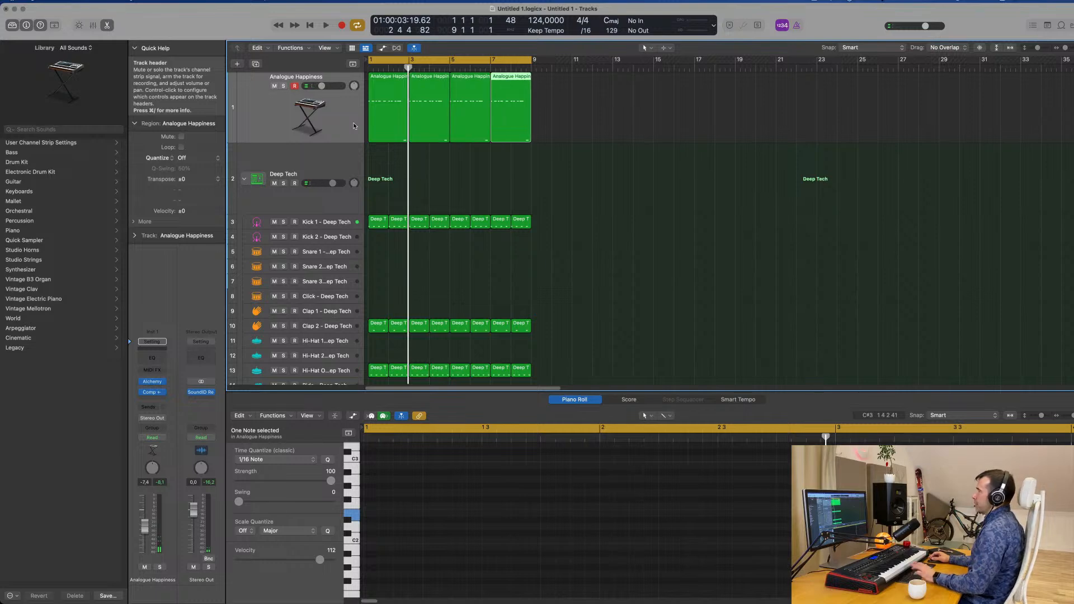
click(329, 113)
key(space)
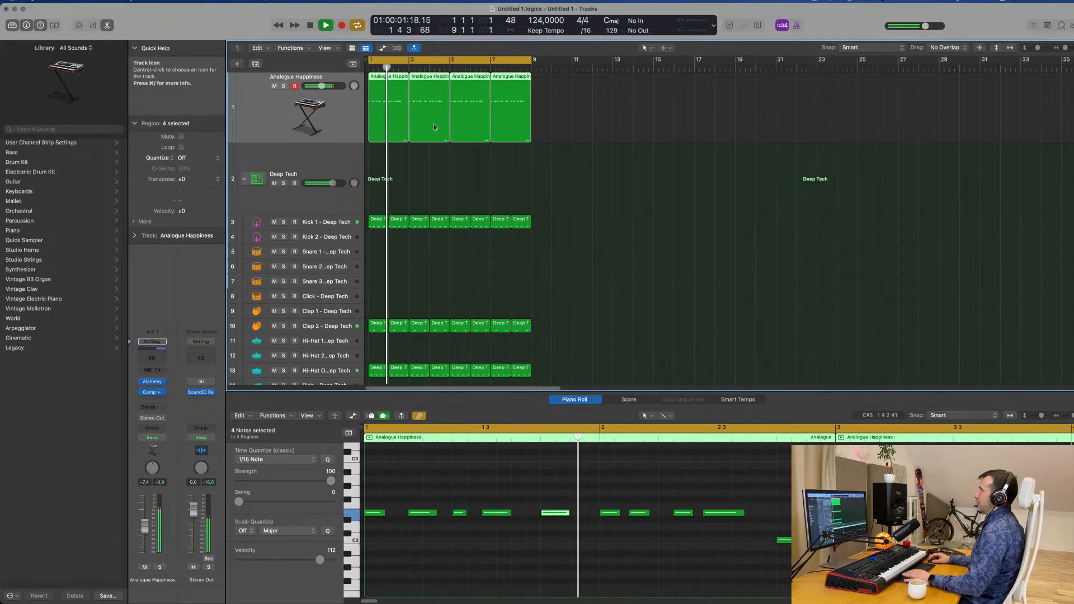
click(638, 165)
click(352, 123)
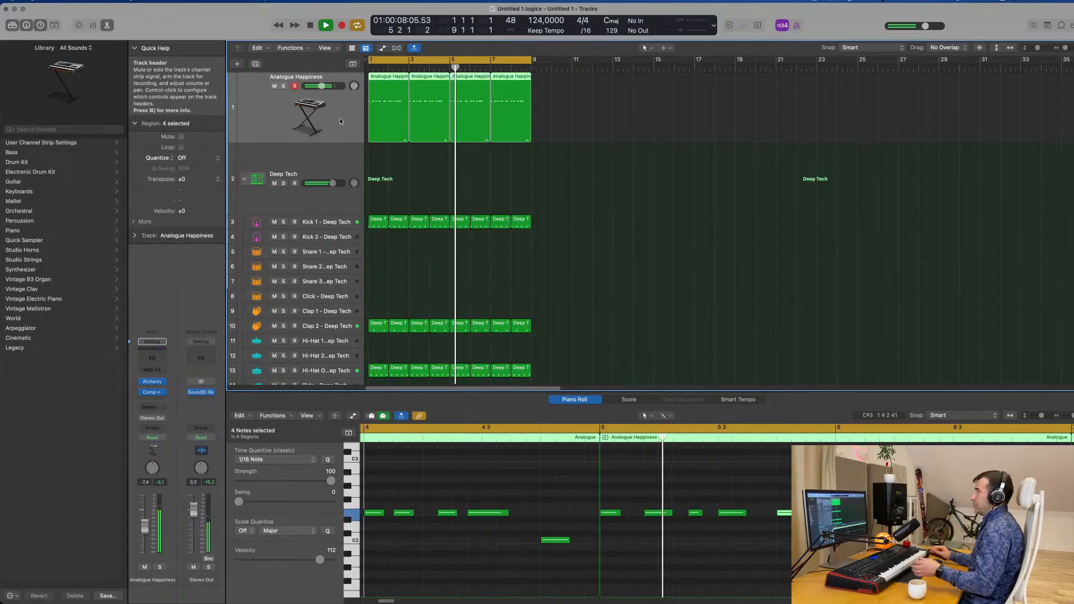
Duplicate the Analogue Happiness track with its settings and copy its four MIDI regions onto the new track
click(256, 64)
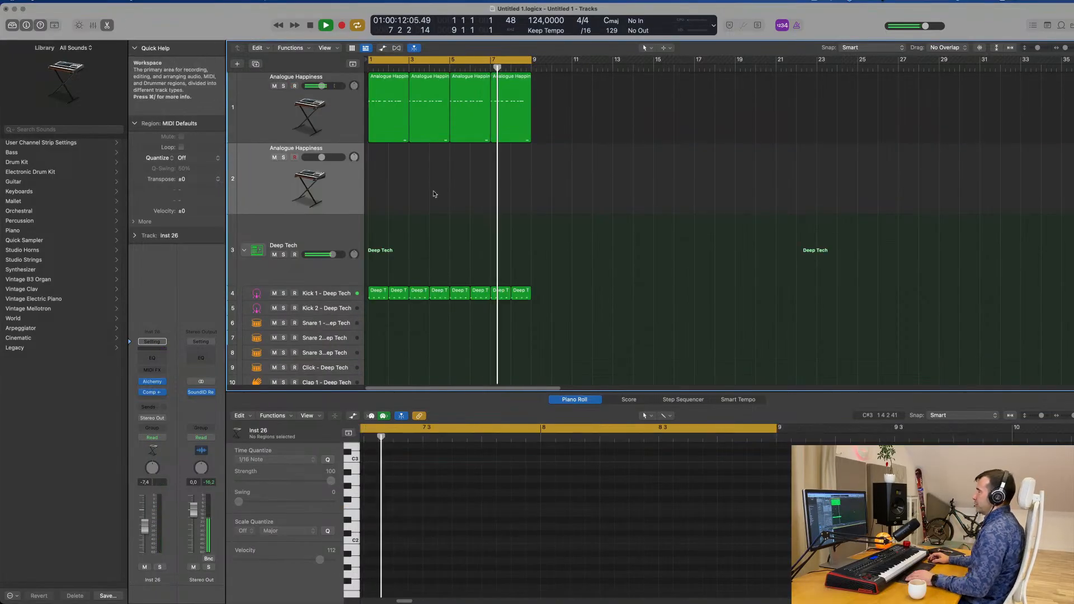
click(383, 126)
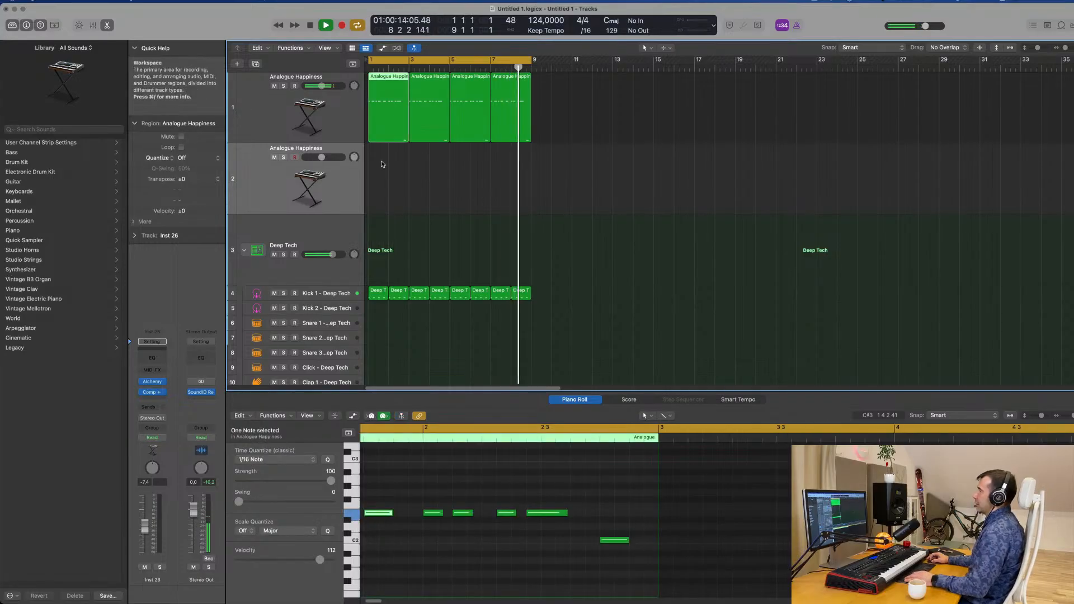
drag(383, 162, 558, 111)
key(space)
drag(375, 74, 329, 175)
click(435, 555)
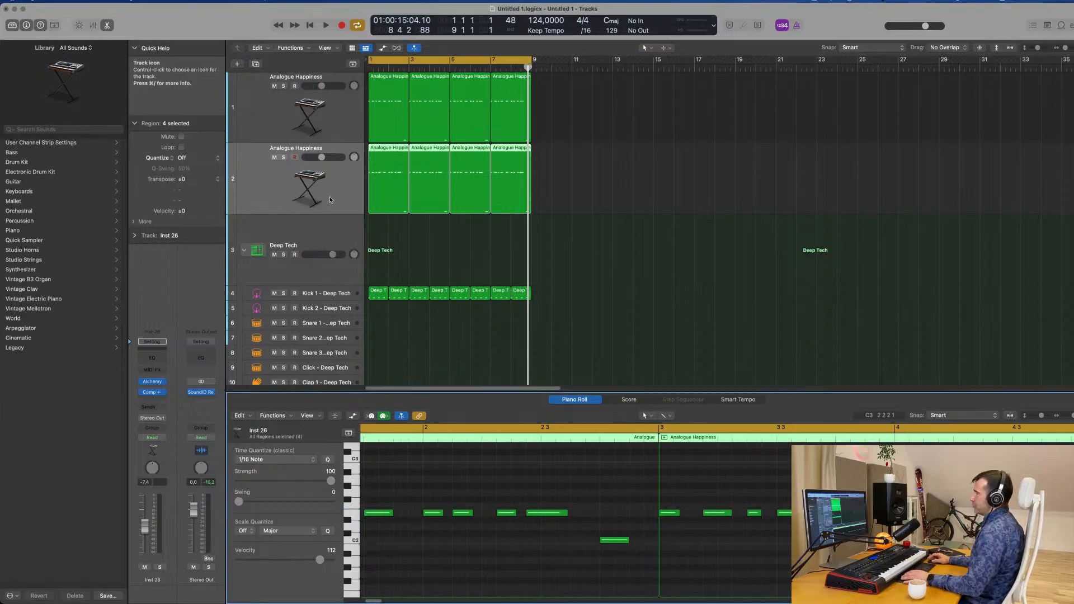
Replace Alchemy with a stereo Sculpture instrument on the duplicated track and lower the track's volume to -29.0 dB during playback
click(163, 382)
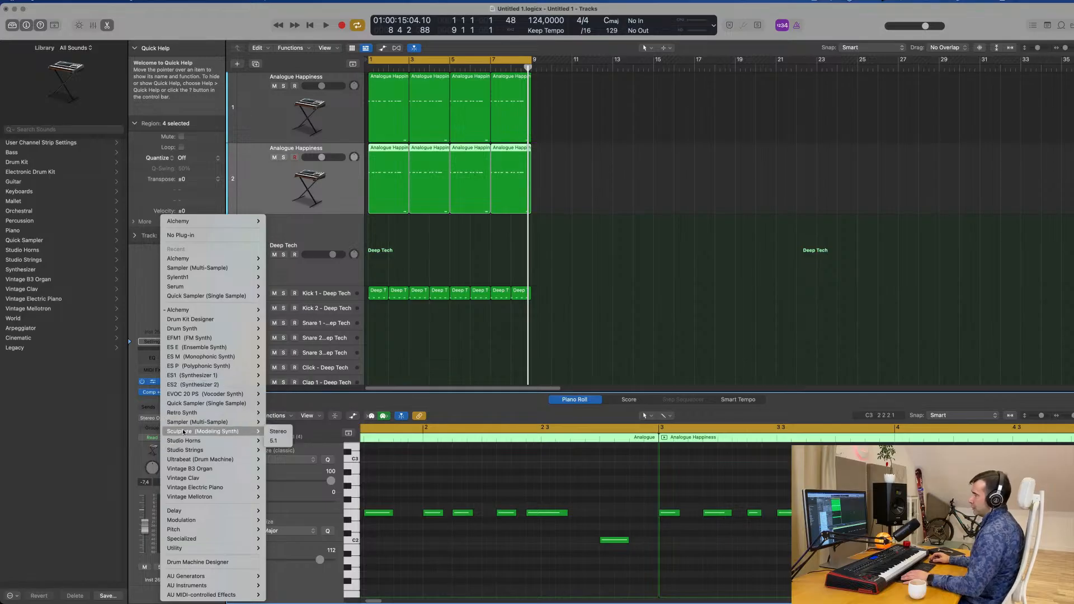
click(280, 432)
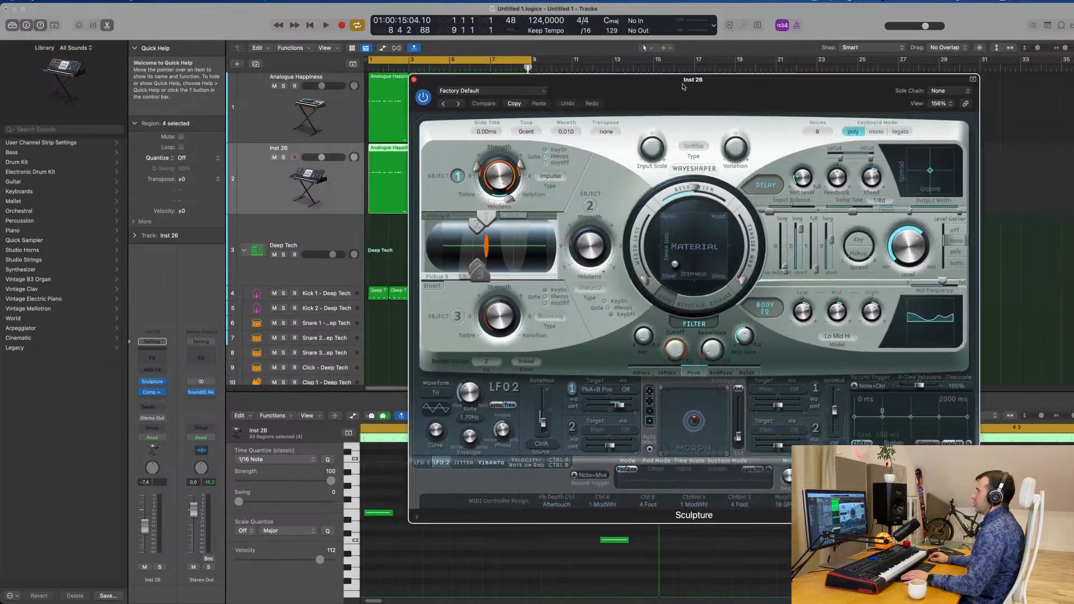
drag(683, 87, 750, 67)
click(255, 188)
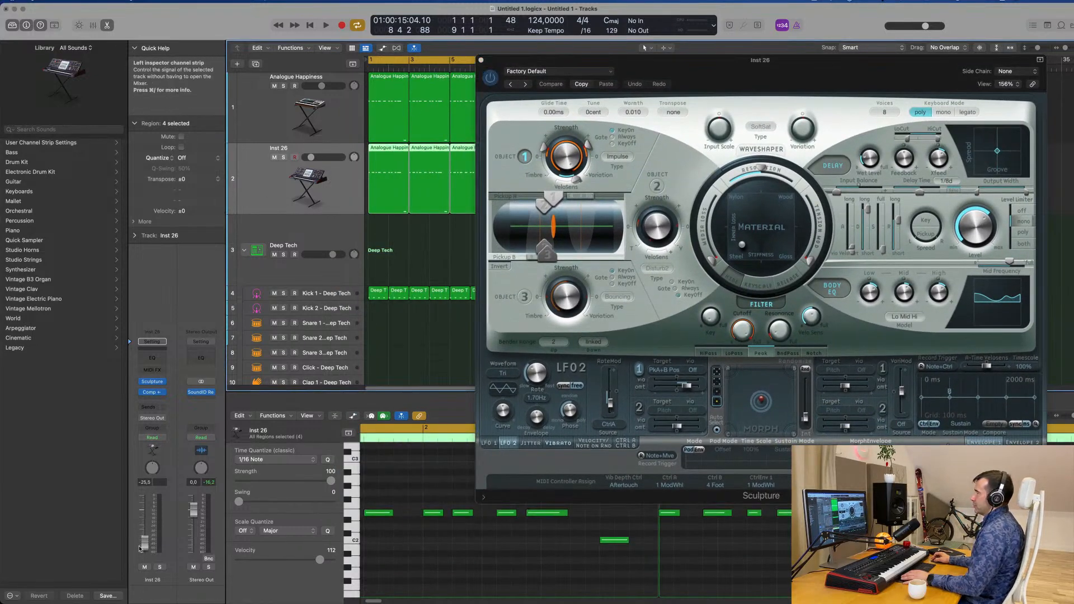
key(space)
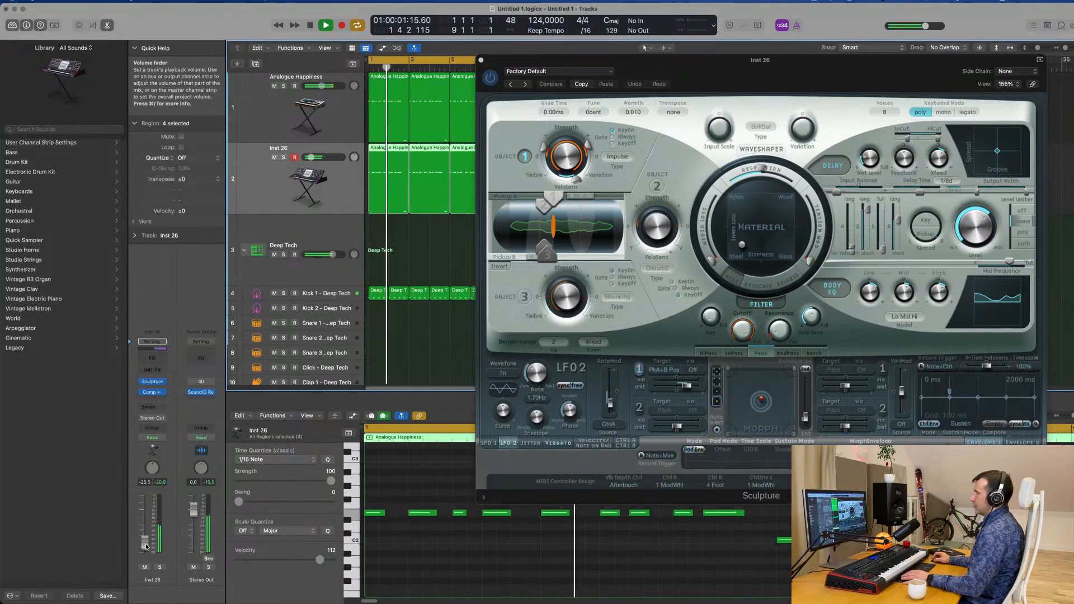
drag(146, 546, 146, 549)
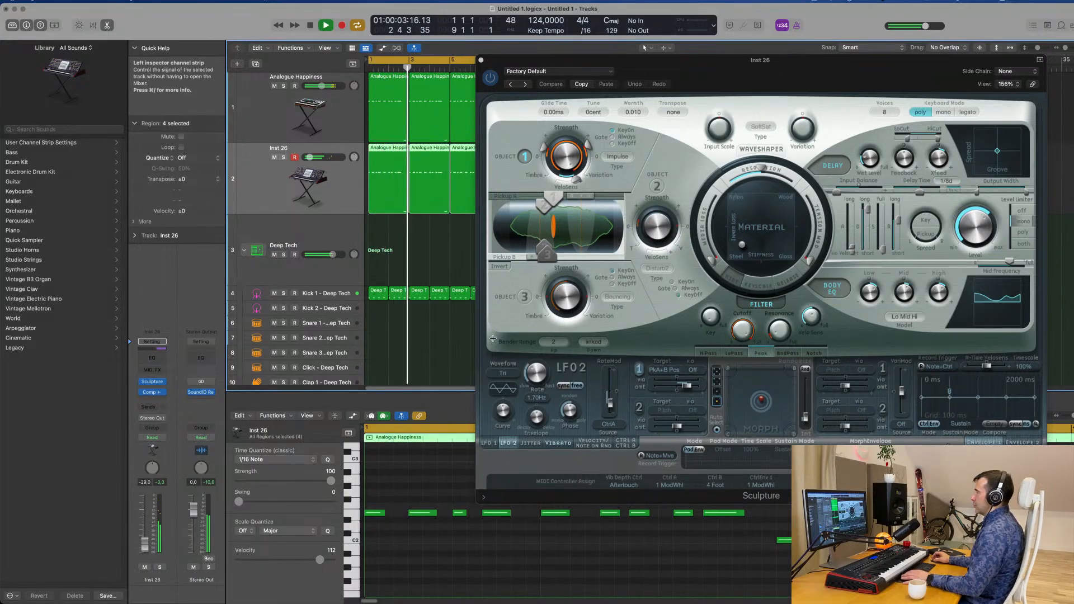
key(space)
Load the Lean on 2 preset in Sculpture on the duplicated track and play it against the loop
drag(678, 73, 489, 94)
key(space)
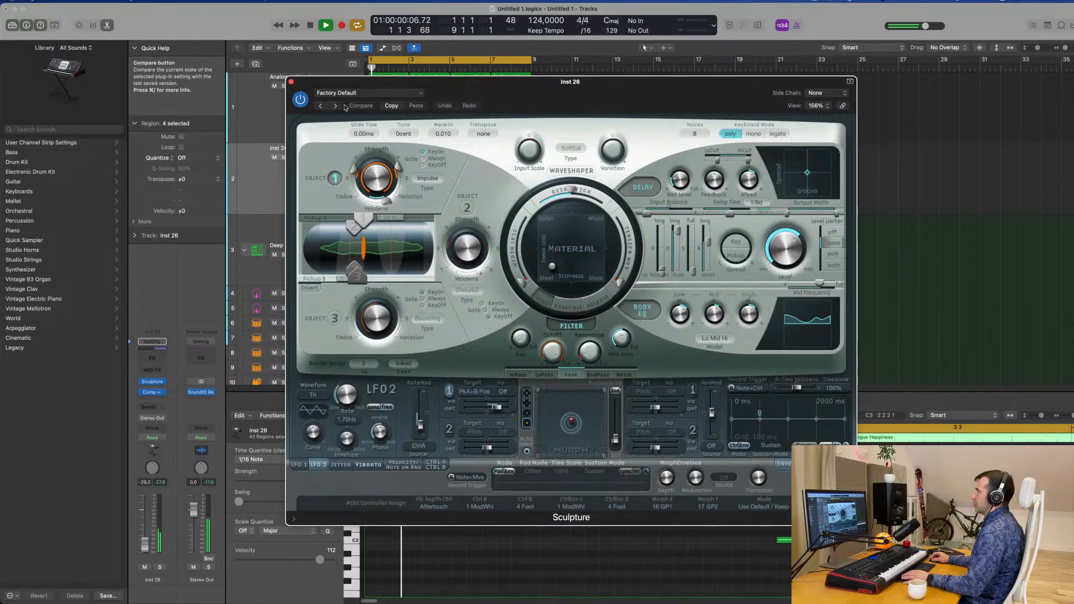
click(338, 106)
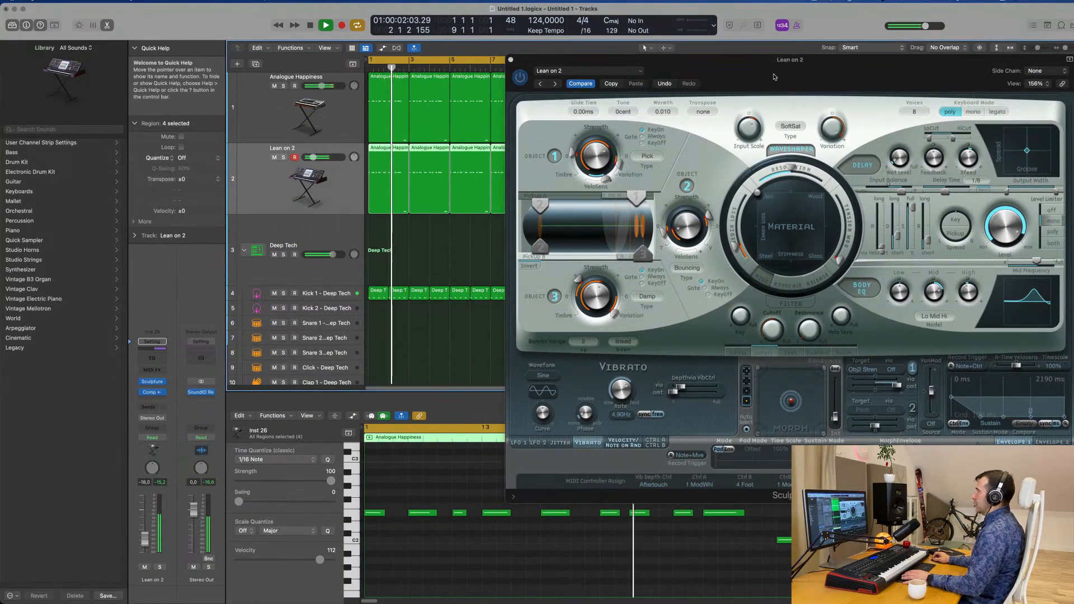
mouse_move(814, 69)
mouse_down()
mouse_move(636, 163)
mouse_move(697, 166)
mouse_move(655, 161)
mouse_move(684, 141)
mouse_up()
key(space)
key(space)
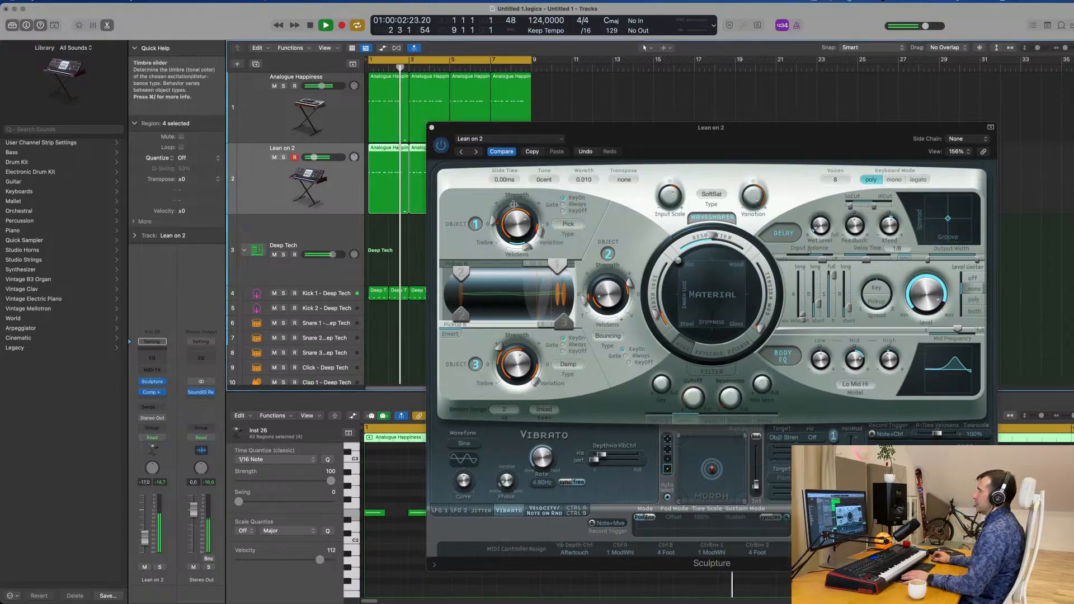
Audition the Sculpture presets from Lean on through Aggressive Pluck Bass and Breathing Hollow Bass to Eighties FM Bass with the loop
key(space)
click(476, 152)
key(space)
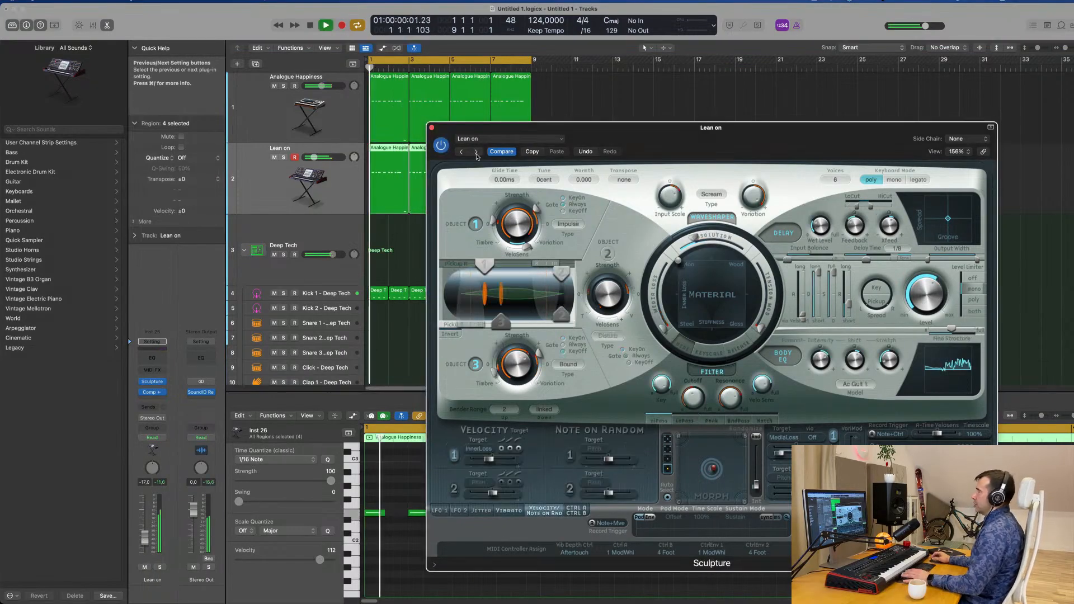
click(476, 152)
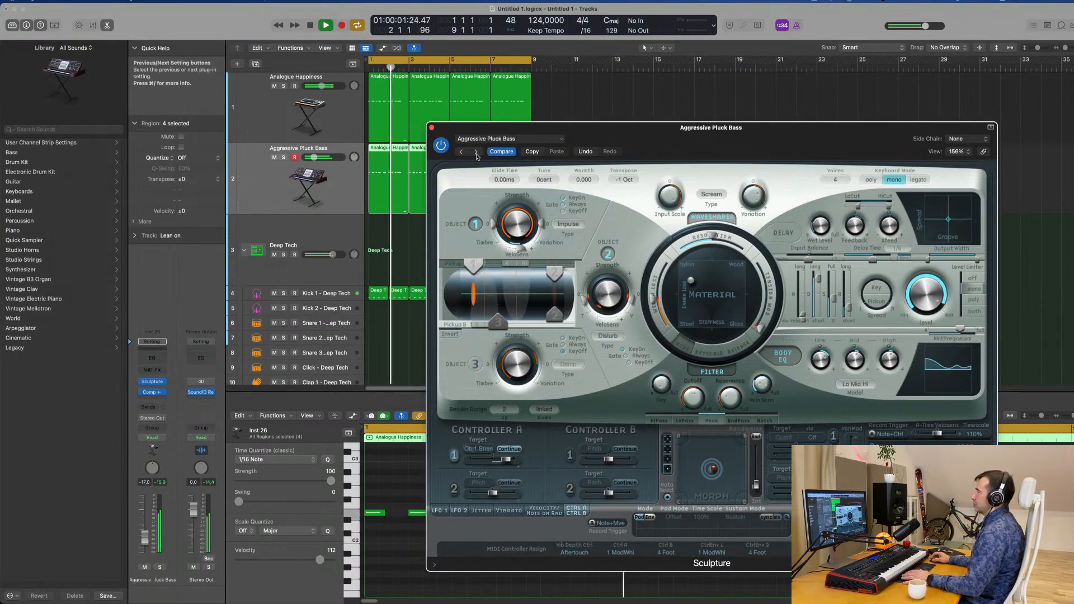
key(Return)
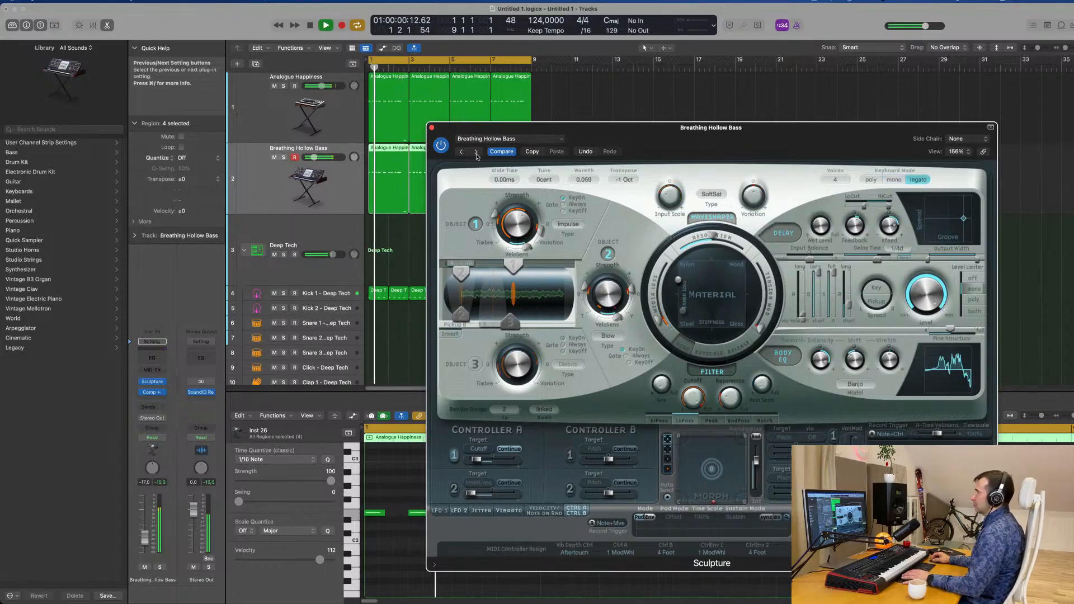
click(476, 152)
click(476, 152)
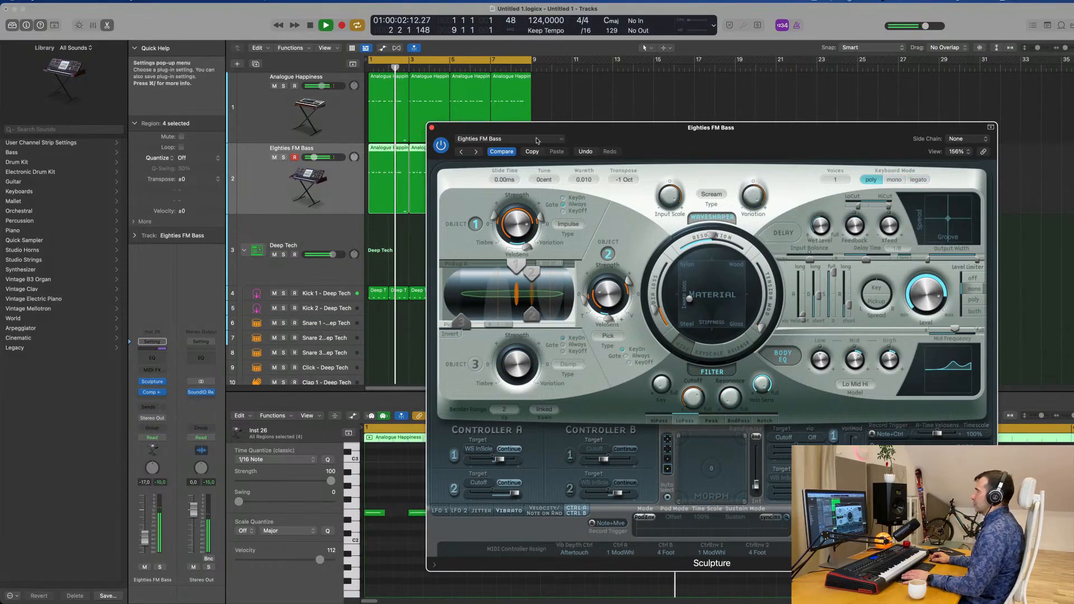
Look through Sculpture's preset categories and load Acoustic Harp from 08 Plucked Instruments
click(507, 139)
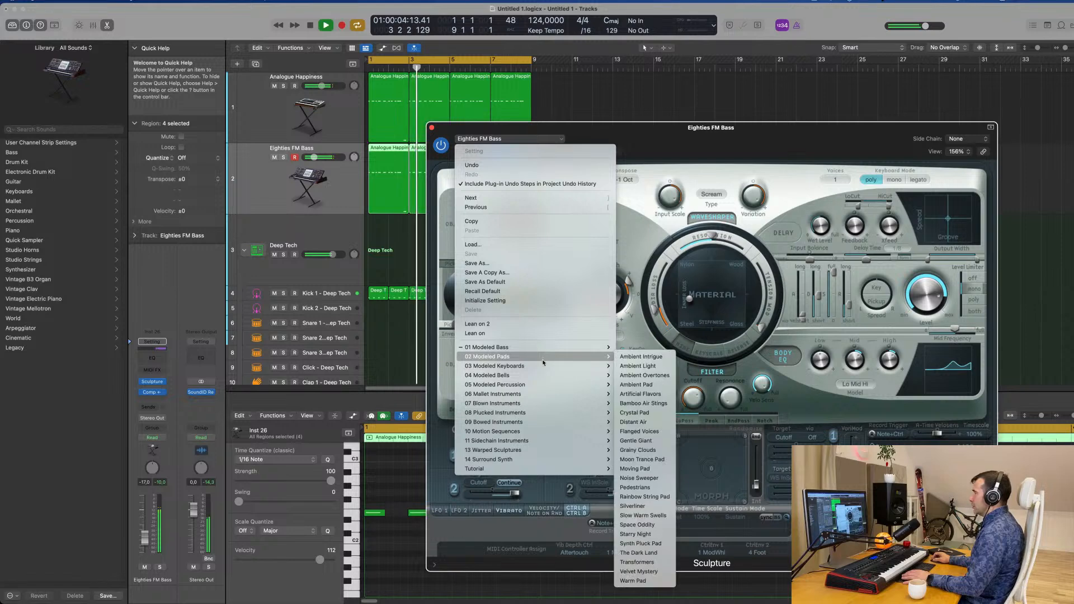
mouse_move(543, 364)
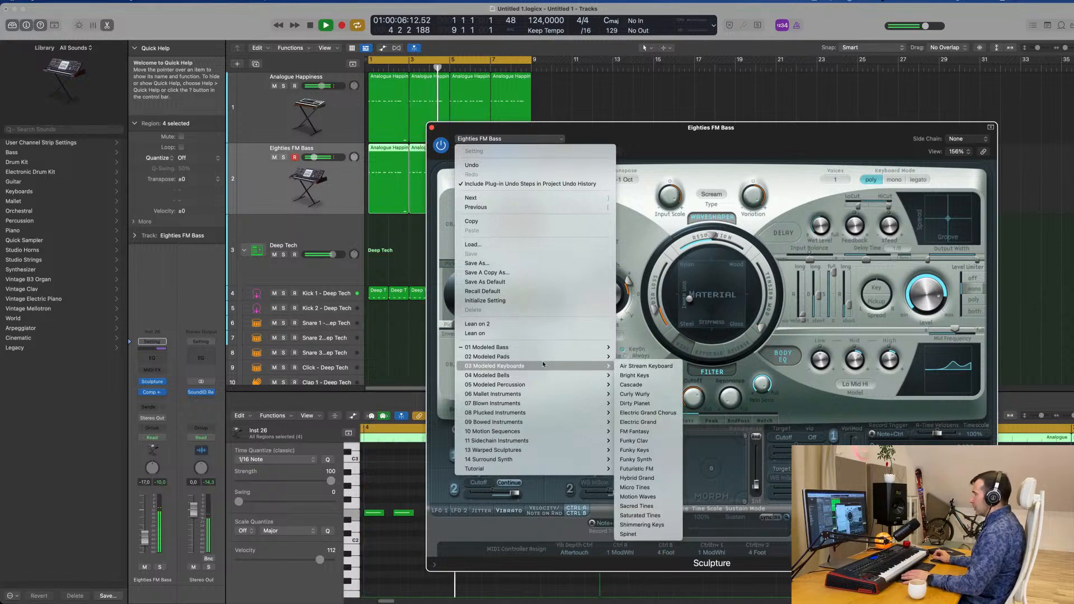
mouse_move(541, 441)
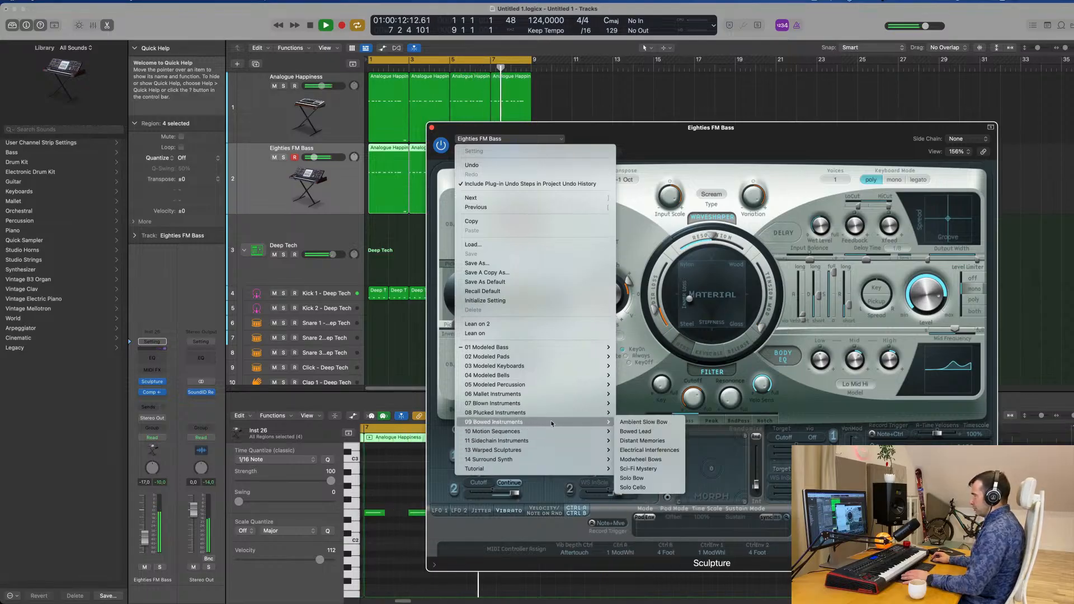
mouse_move(555, 413)
click(638, 352)
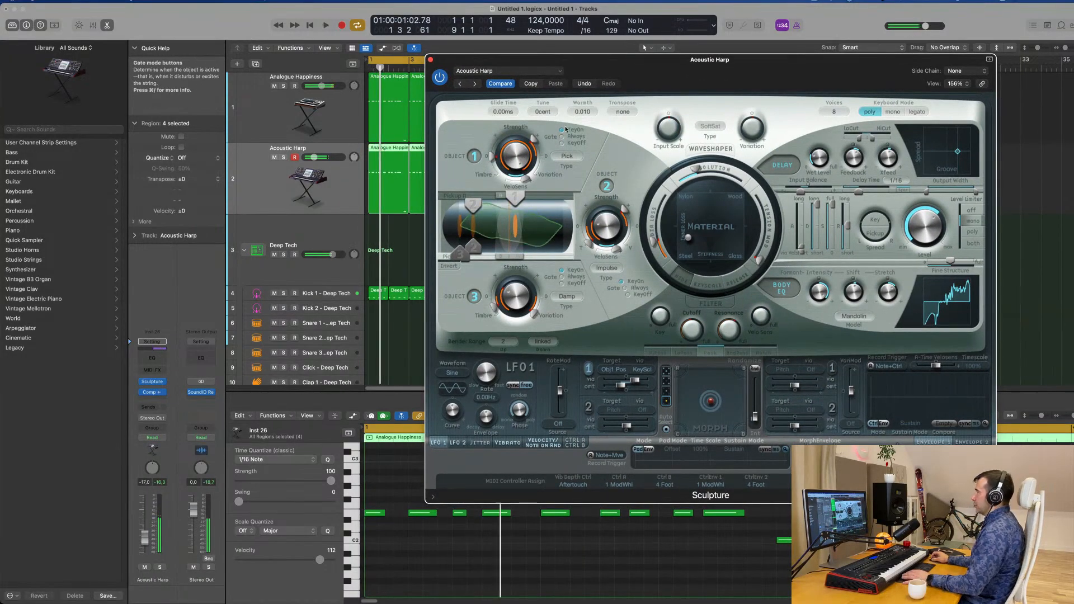
Audition the following plucked Sculpture presets, including Ambience Pluck, Buzzy Picking, Cavernous Dreams and Funky Lick Stratocaster, up to Fuzzy Pluck Lead
click(474, 84)
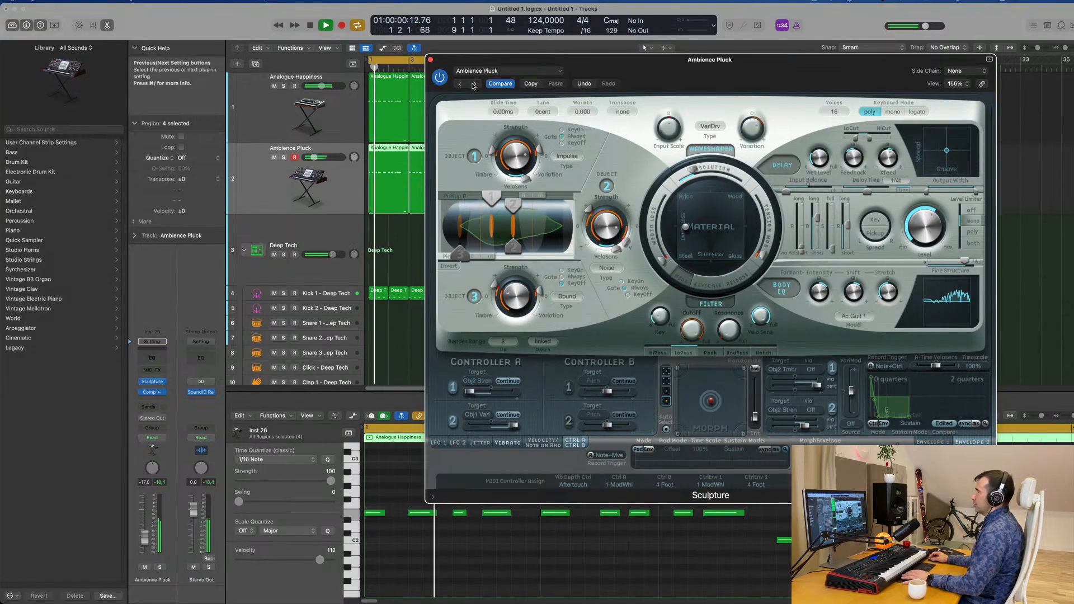
click(474, 84)
click(473, 84)
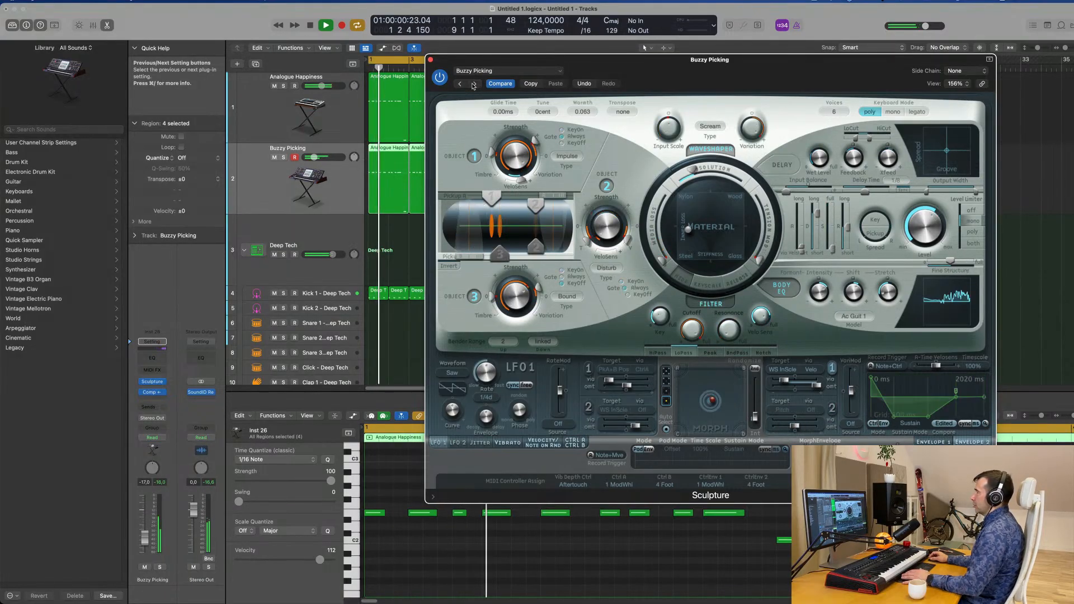
click(473, 84)
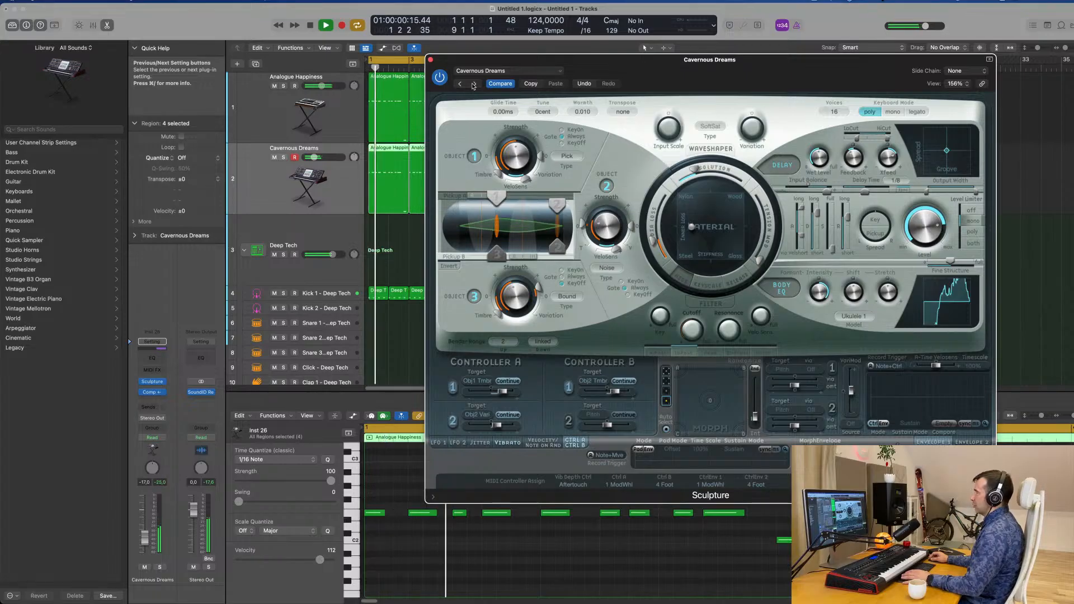
click(473, 84)
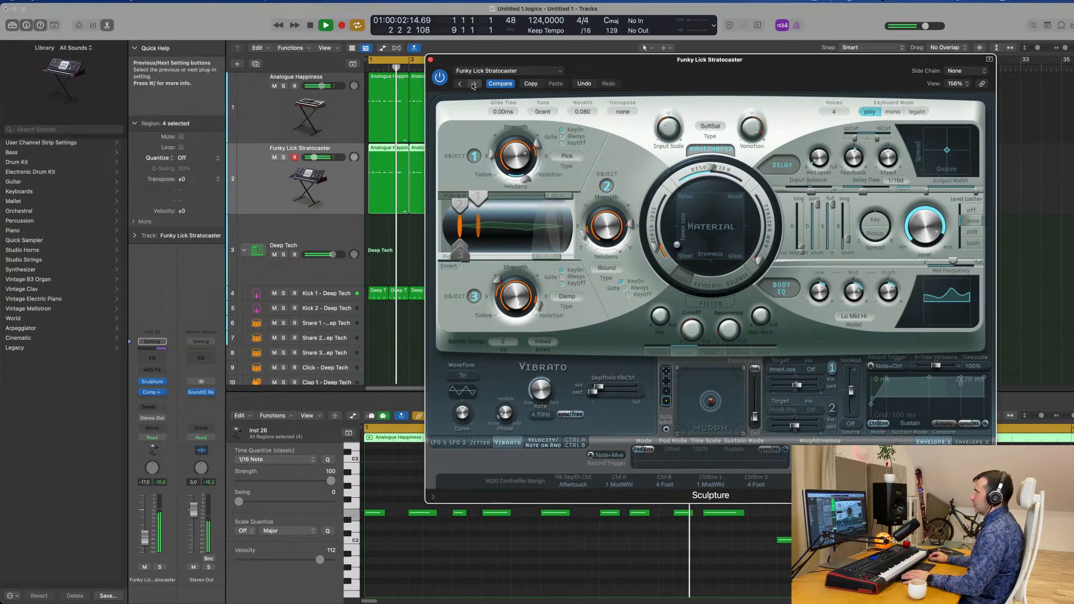
click(474, 84)
Reload the Lean on 2 preset, close Sculpture and set the track's volume to -11.6 dB
click(503, 71)
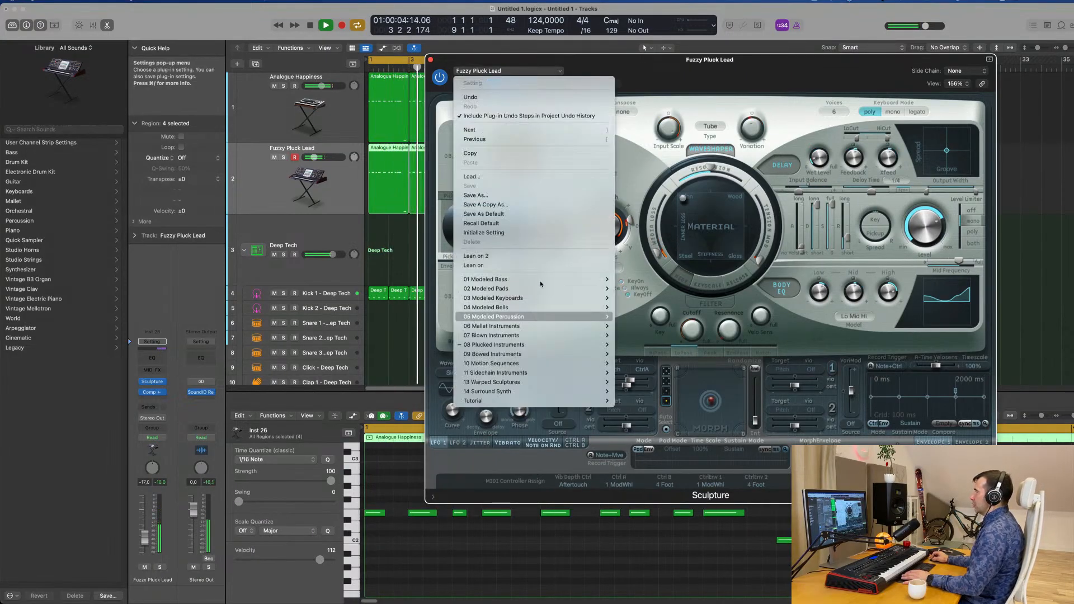
click(476, 256)
mouse_move(719, 72)
mouse_down()
mouse_move(658, 98)
mouse_move(779, 89)
mouse_move(554, 157)
mouse_up()
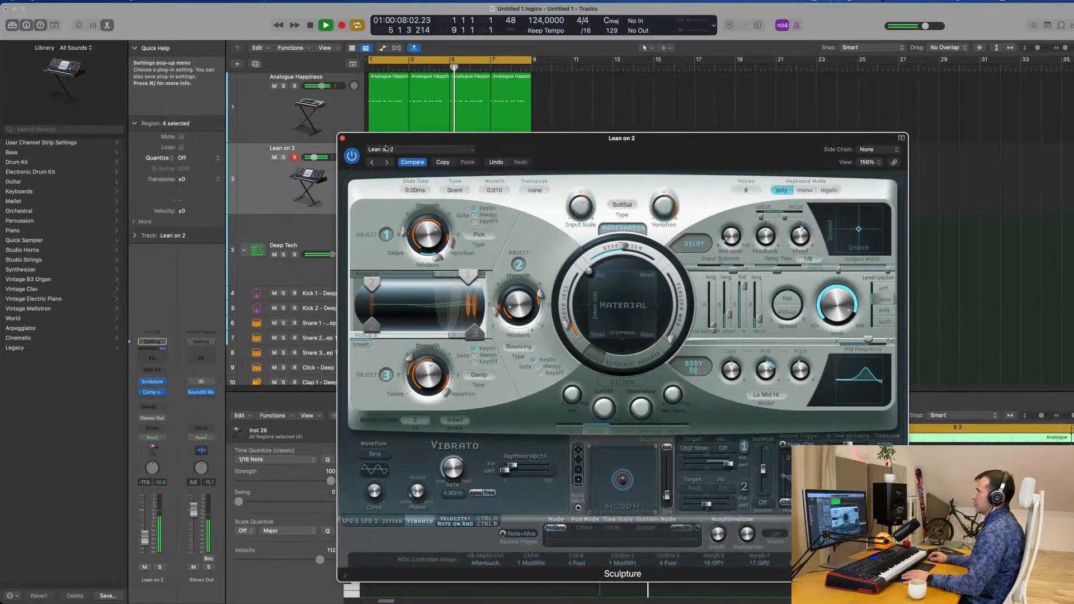
click(343, 140)
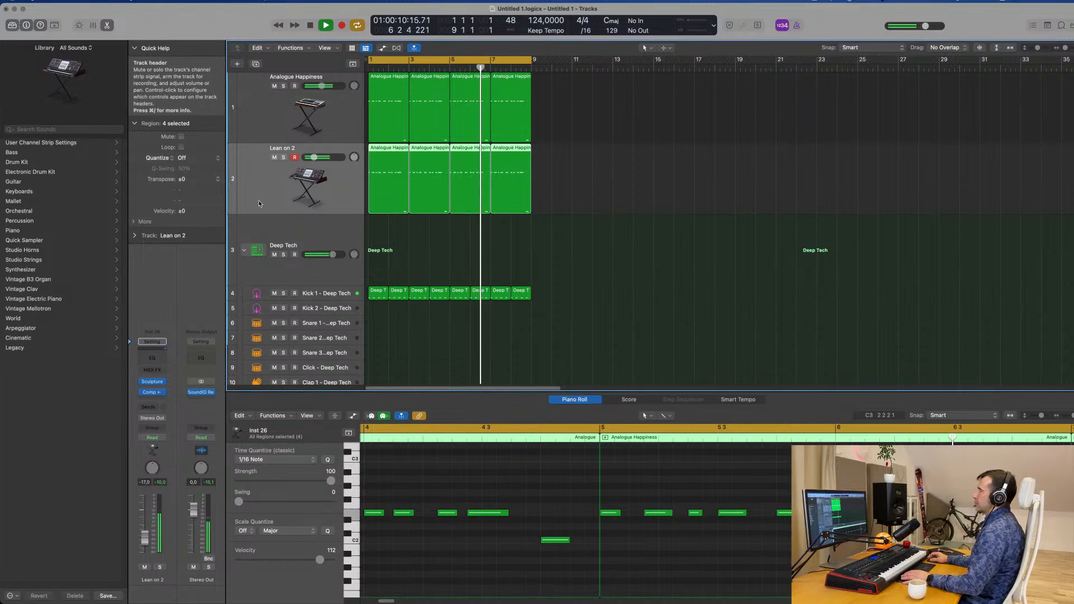
drag(145, 538, 144, 537)
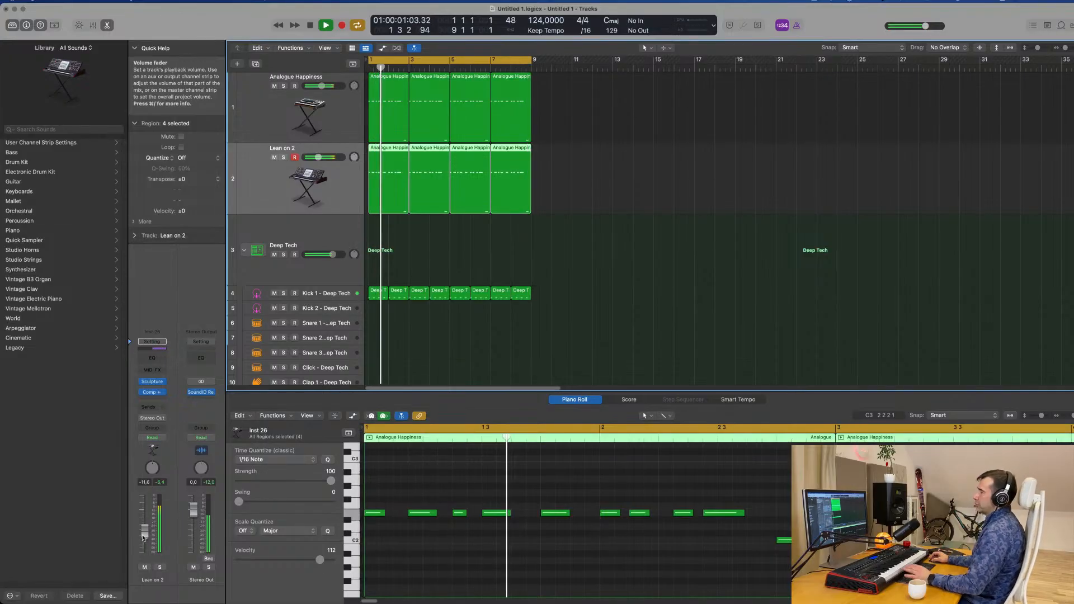
Duplicate the Lean on 2 track with its settings, leaving the new track empty
click(269, 182)
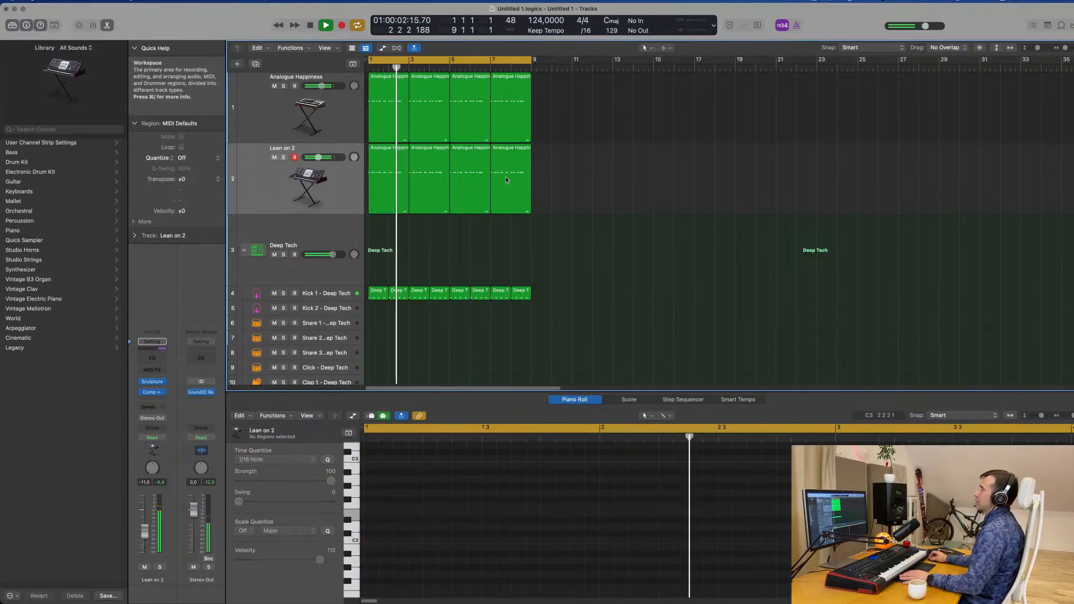
click(270, 182)
key(super+d)
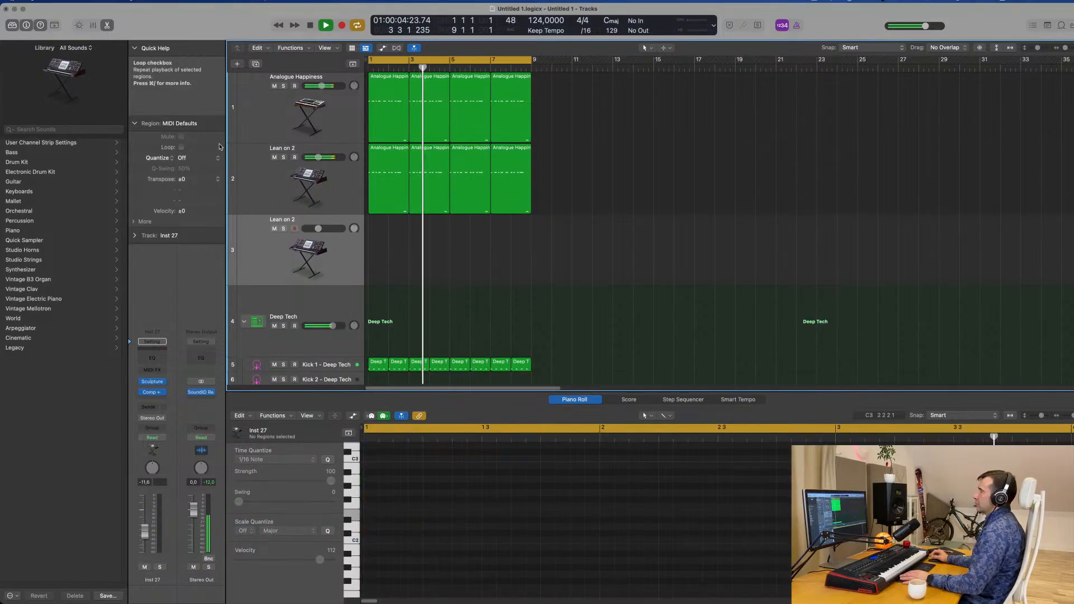
Stop playback and delete the last three regions on the original Lean on 2 track, keeping the first
click(257, 184)
key(space)
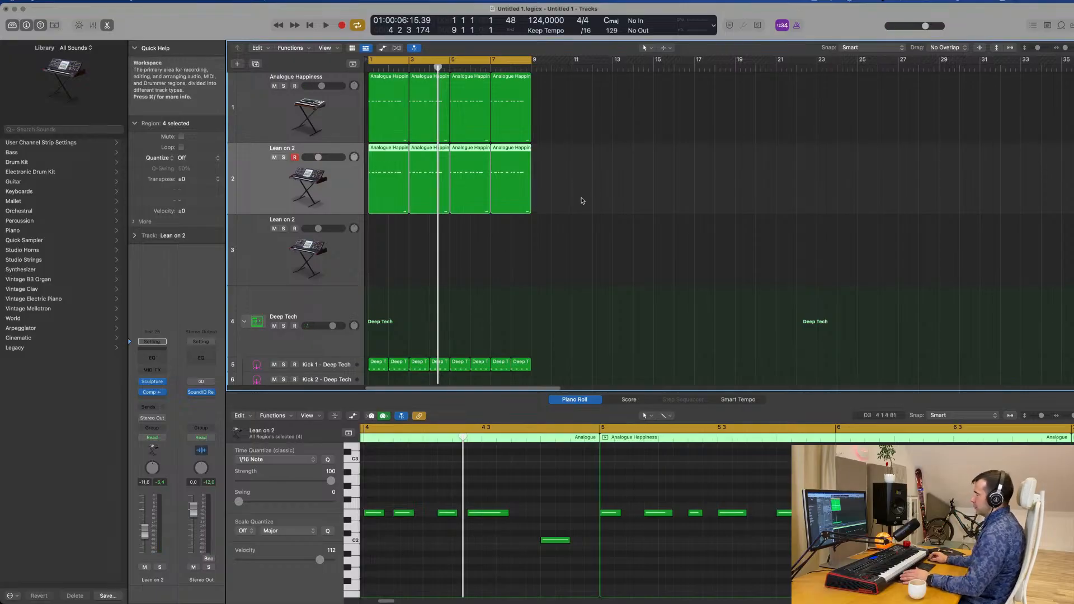
drag(581, 201, 437, 216)
key(Delete)
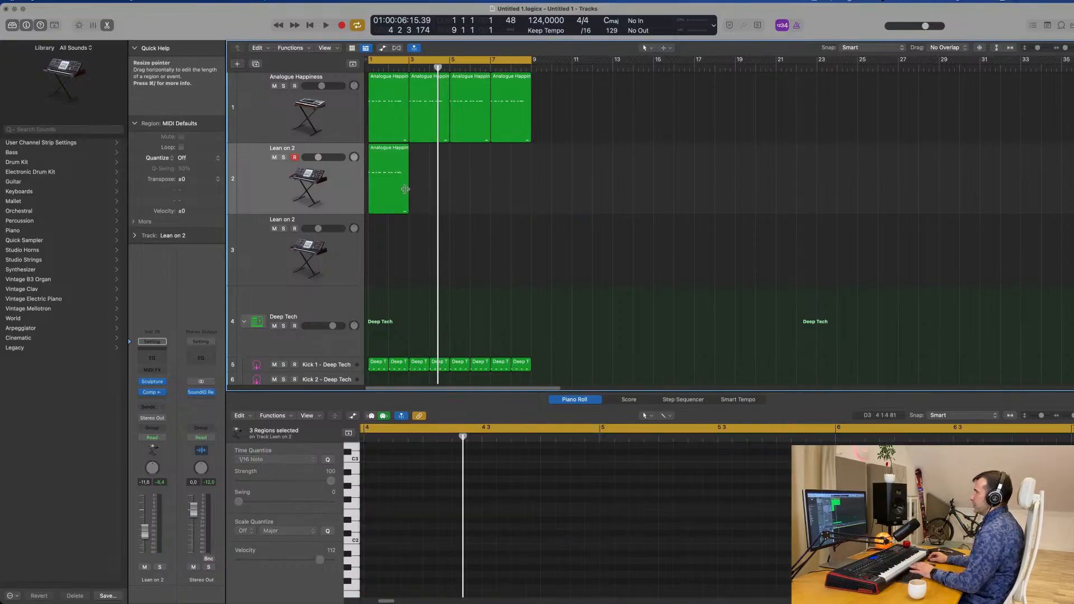
In the remaining Lean on 2 region, move the C2 note to 1 1 1 1 and delete all E2 notes except the first
scroll(657, 549, down, 3)
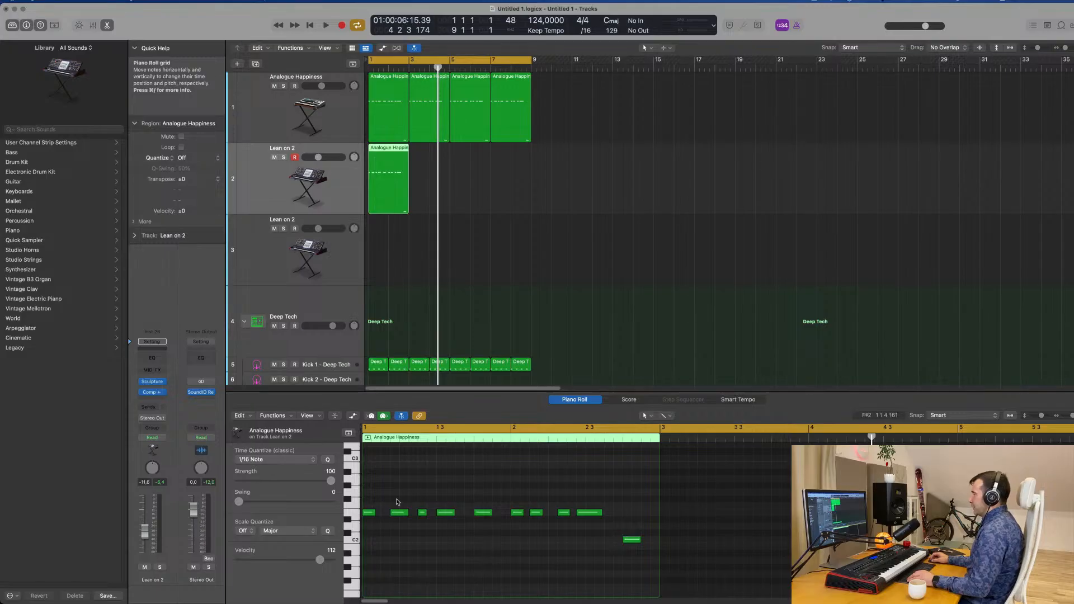
drag(397, 500, 370, 541)
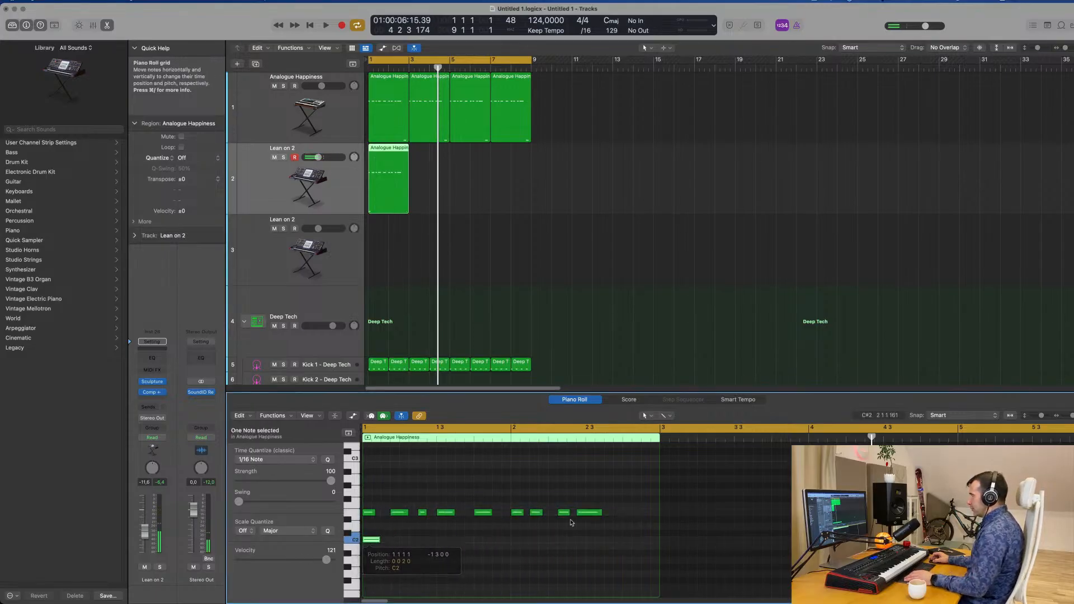
drag(548, 517, 394, 528)
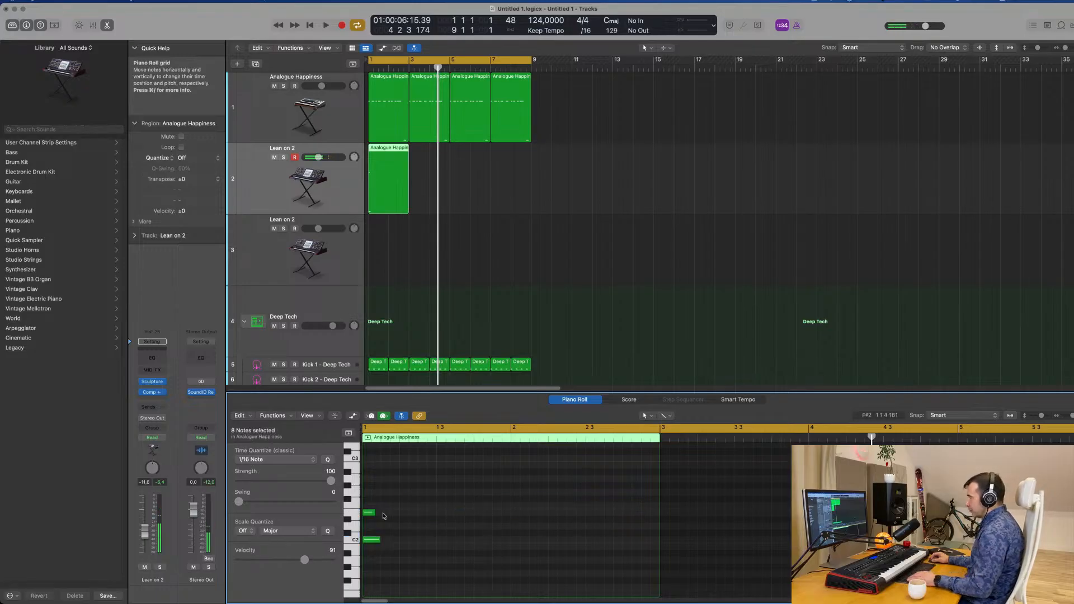
scroll(397, 542, up, 2)
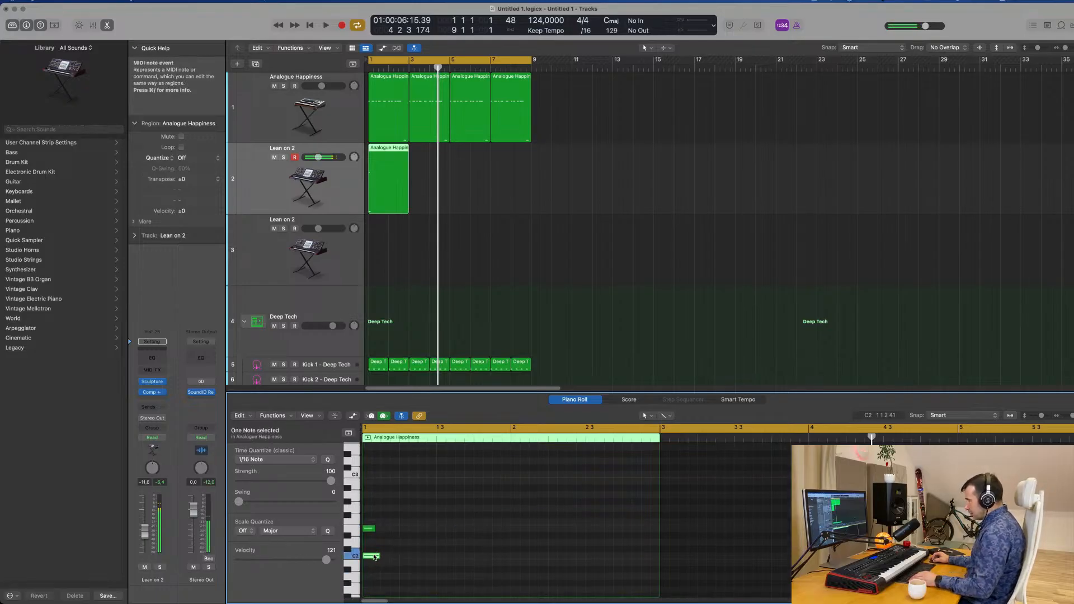
Build a C2, E2 and G2 chord at the region's start and lengthen its notes to about two beats
drag(373, 556, 378, 529)
key(space)
drag(402, 502, 374, 568)
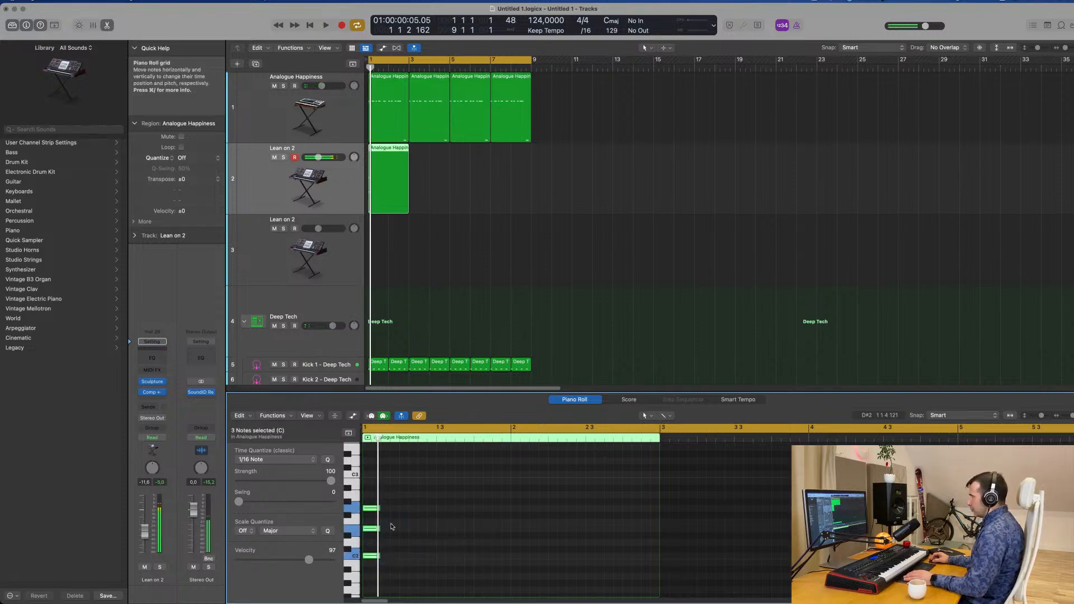
drag(378, 508, 436, 516)
Play the new chord together with the Analogue Happiness bass line and the drums
click(334, 202)
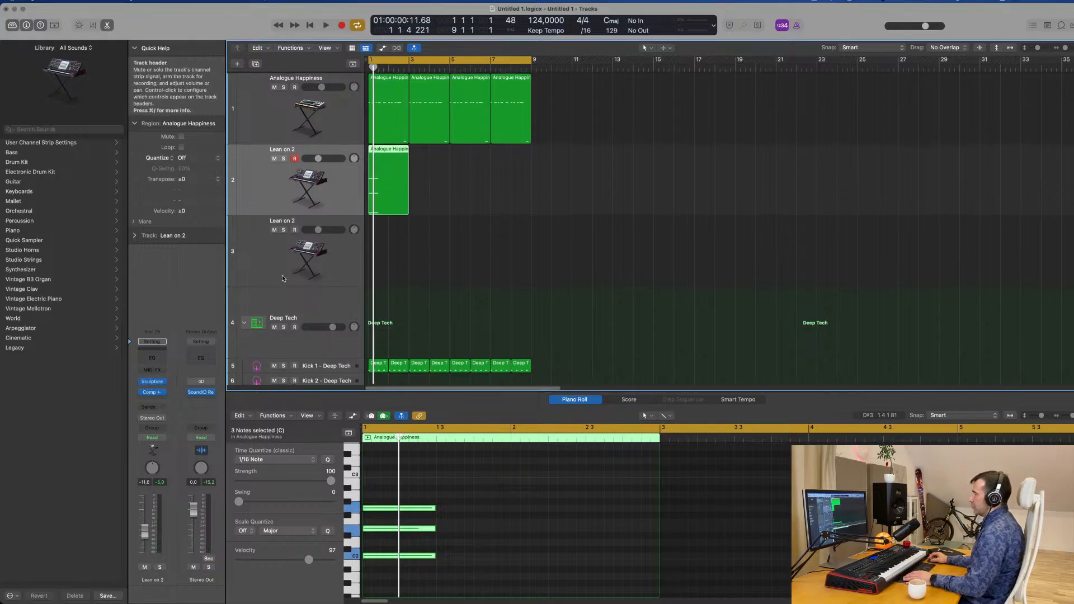
click(270, 110)
key(space)
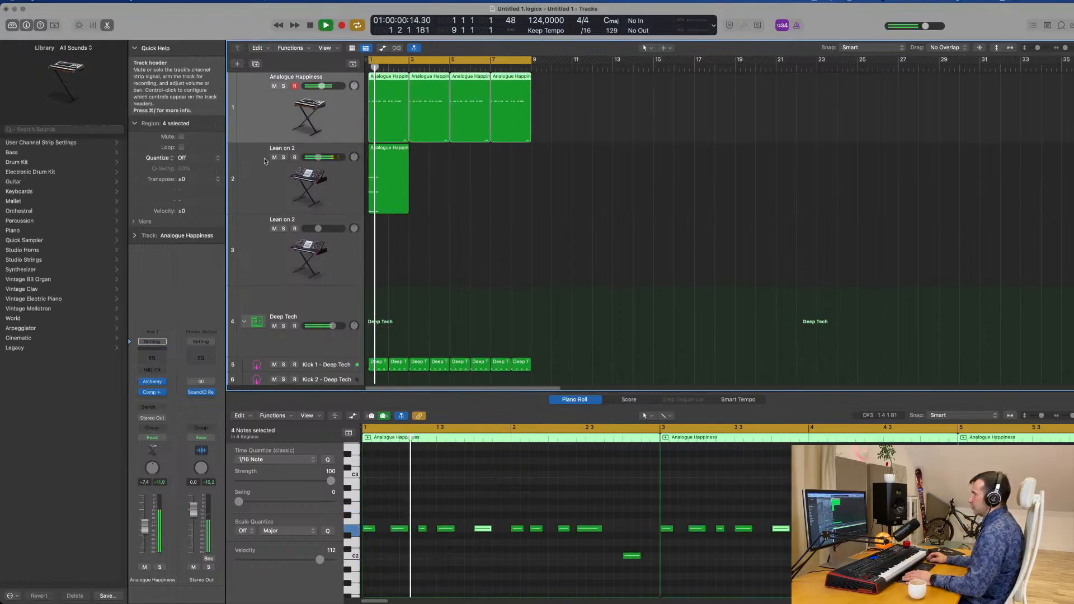
click(268, 179)
click(266, 248)
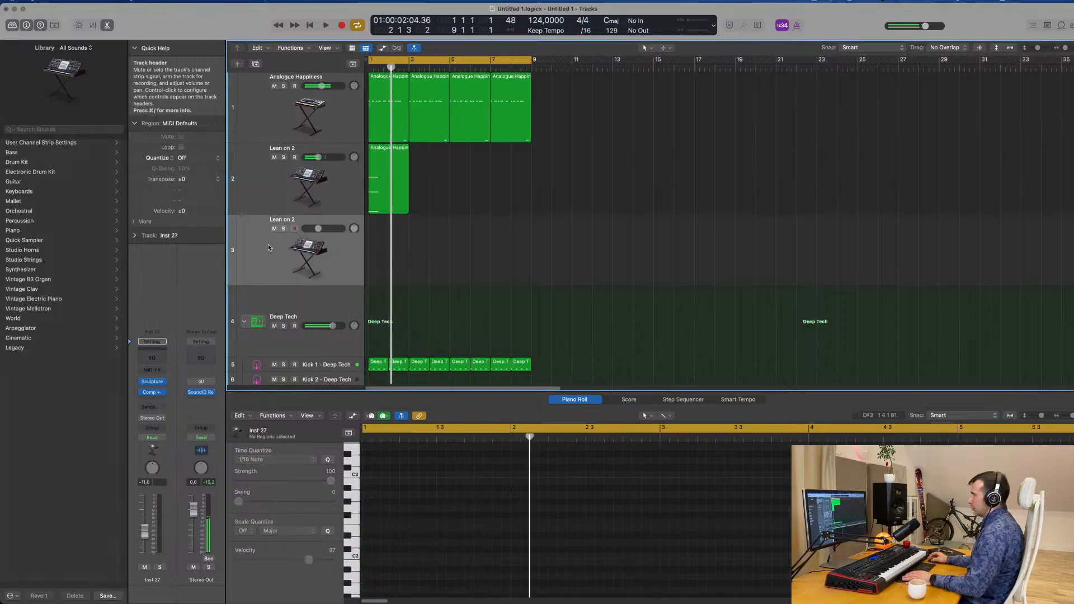
key(Return)
Replace Sculpture with Alchemy on the chord track and move the plug-in window clear of the tracks and regions
click(257, 185)
key(space)
click(161, 383)
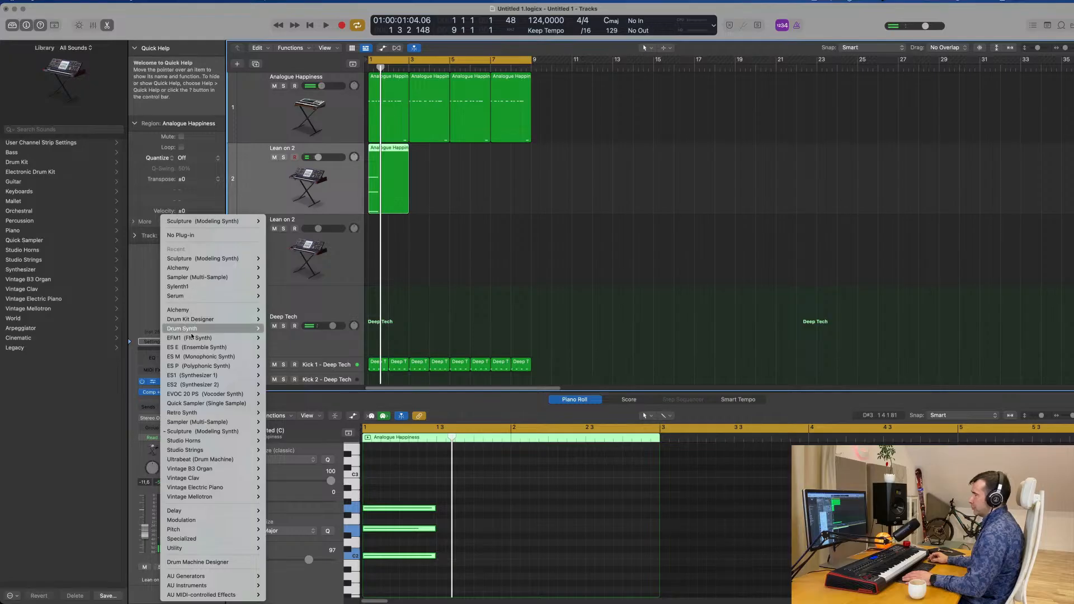
click(278, 312)
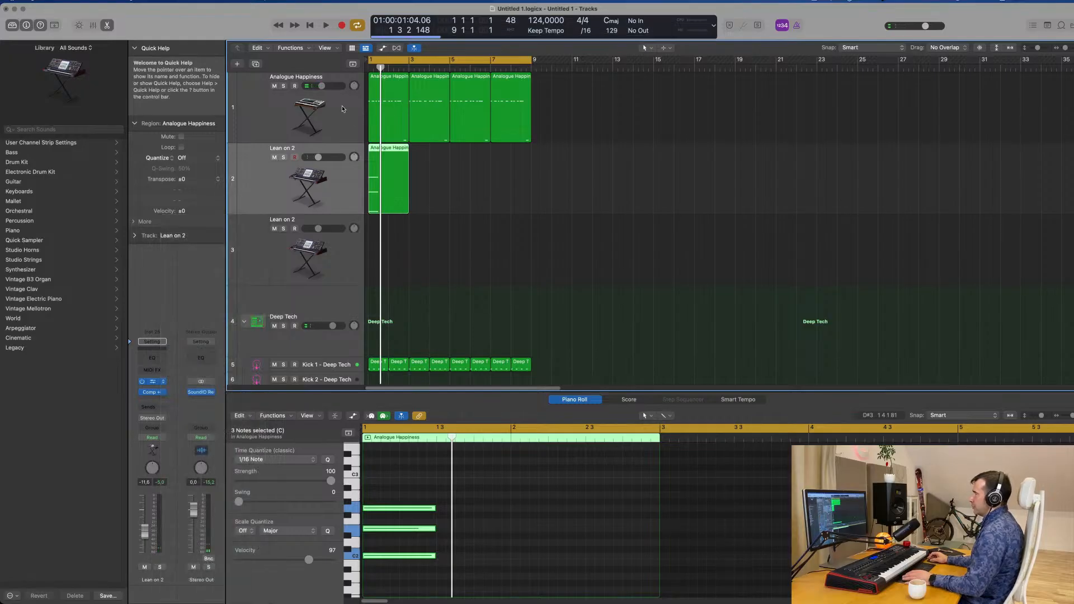
click(299, 98)
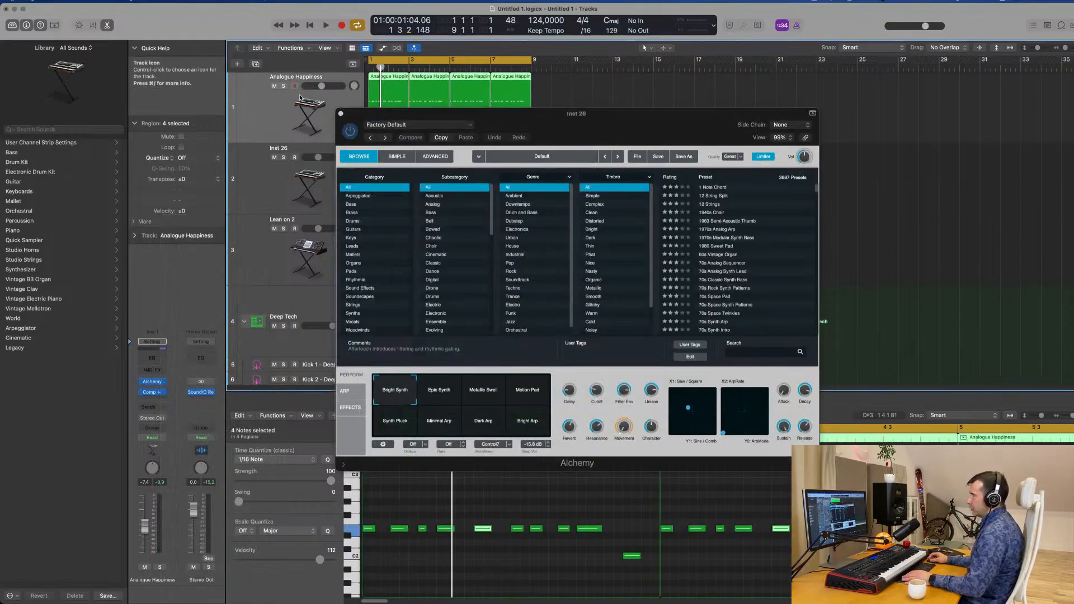
drag(430, 112, 818, 120)
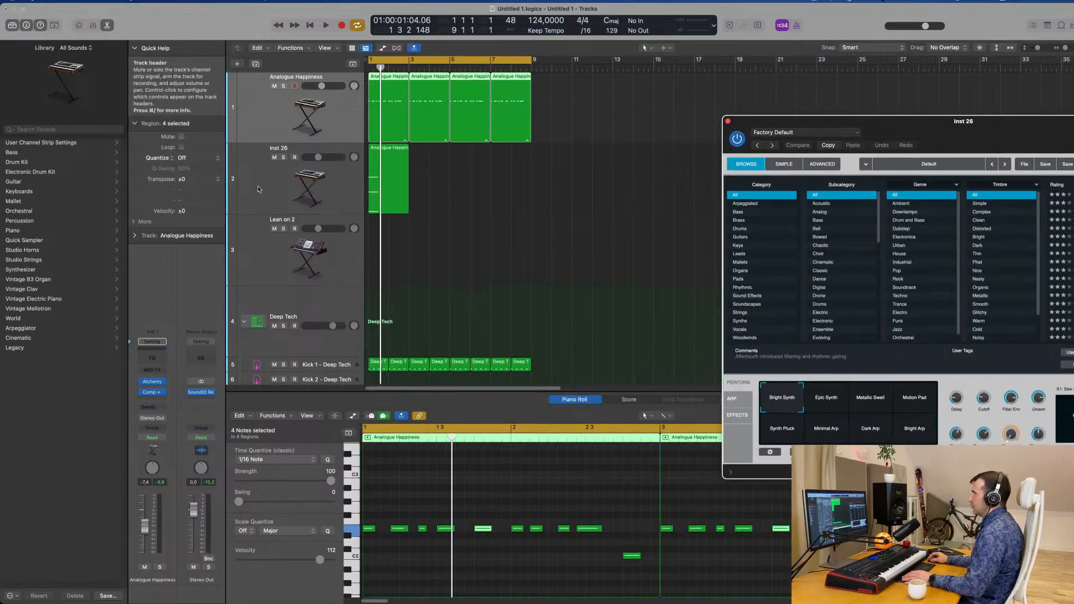
Play the chord with Alchemy's default sound and undo the instrument replacement on the chord track
click(271, 185)
key(space)
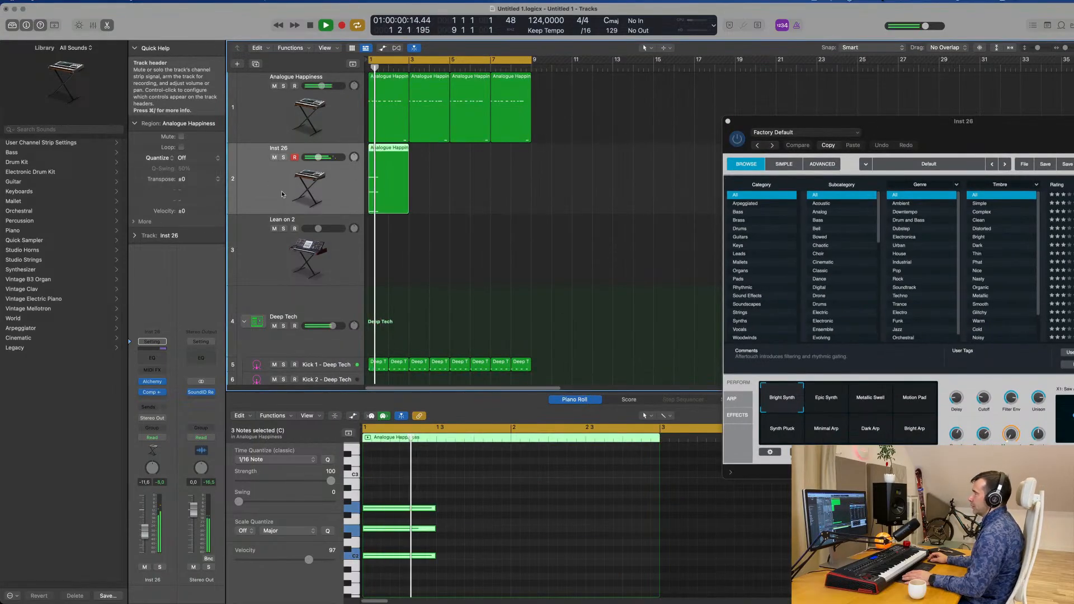
key(space)
scroll(505, 210, down, 3)
scroll(507, 211, up, 4)
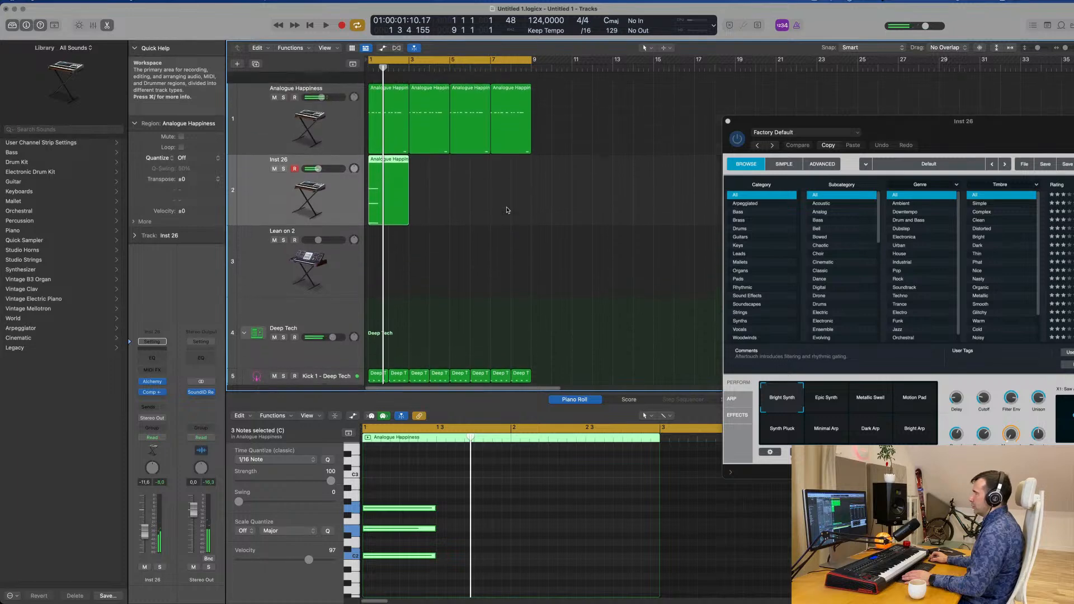
key(super+z)
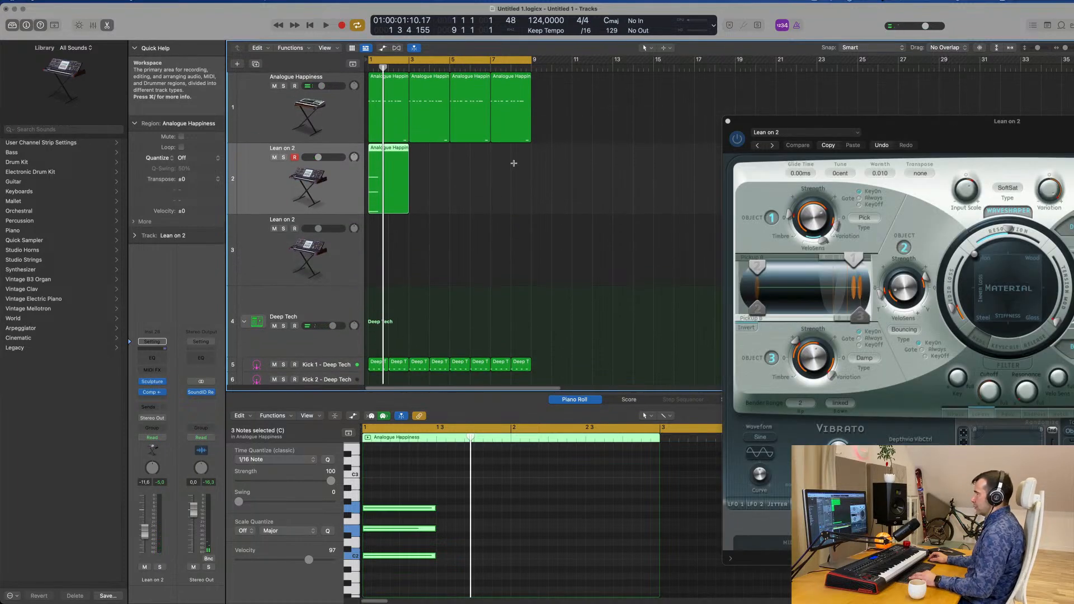
Copy the four Analogue Happiness bass regions onto the empty lower Lean on 2 track and play them with the chord
drag(597, 119, 387, 101)
key(space)
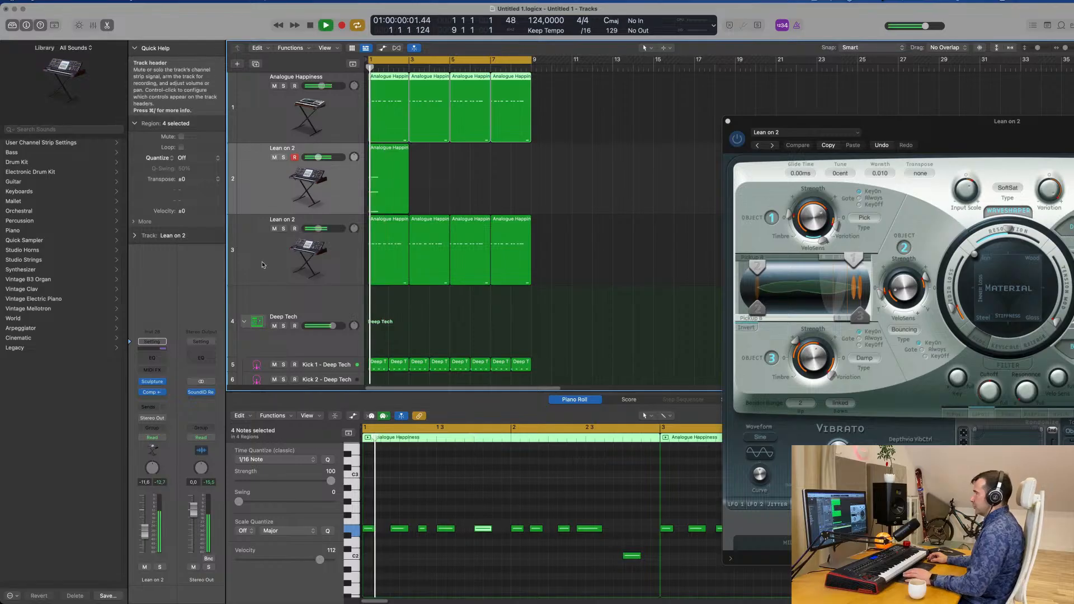
click(262, 261)
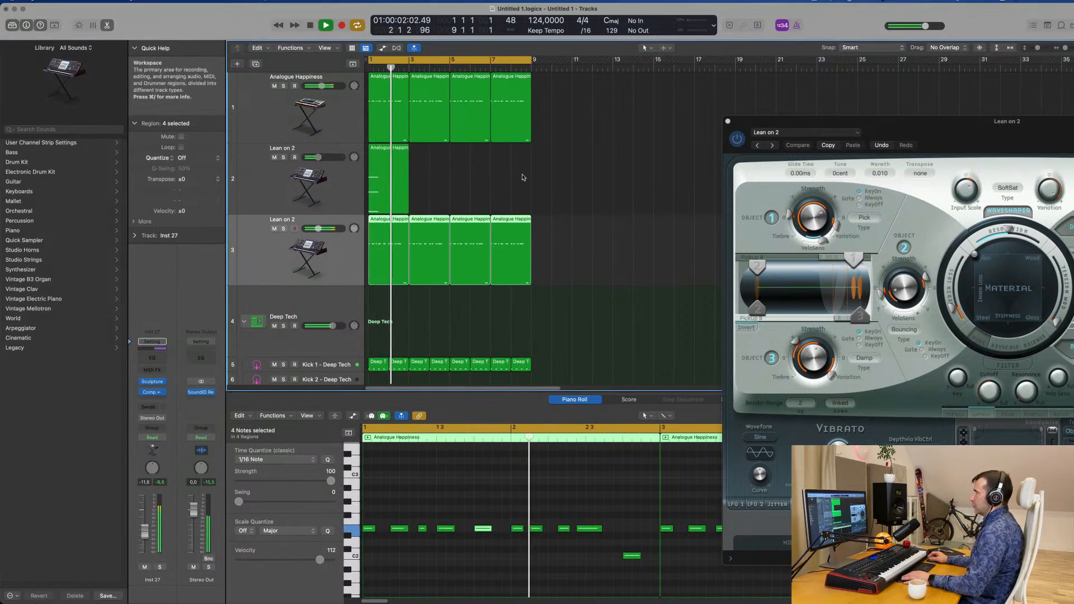
click(266, 193)
key(space)
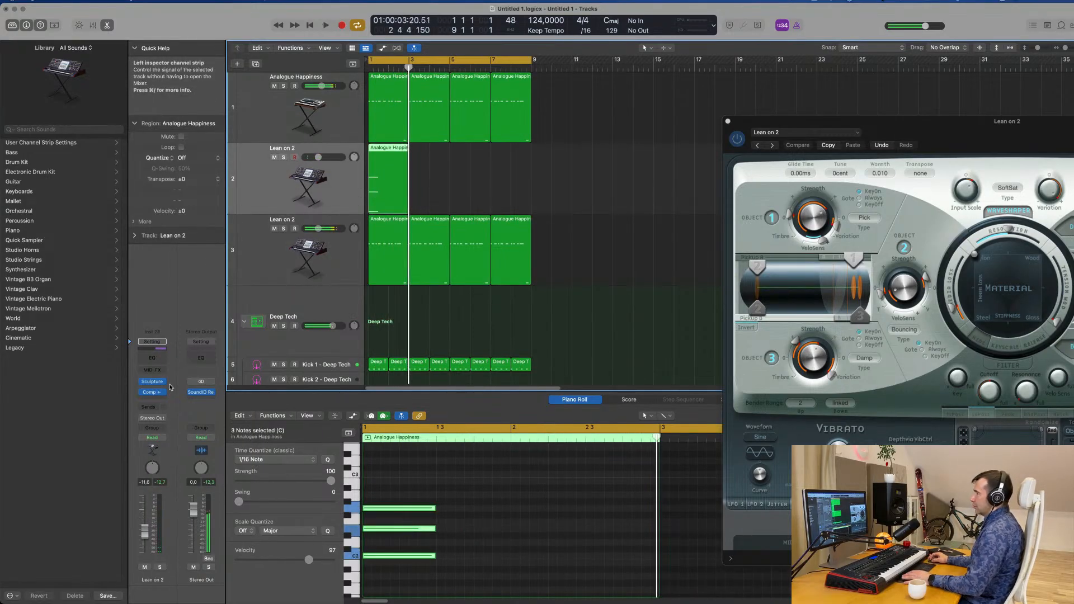
Replace Sculpture with Alchemy on the chord track and play the chord with the default sound
click(164, 386)
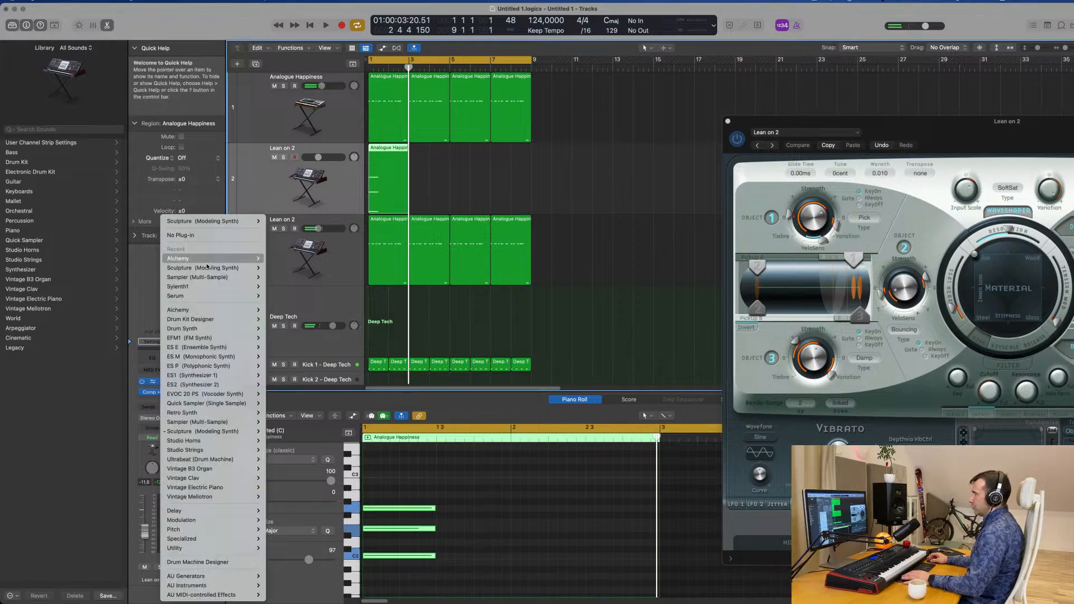
click(278, 258)
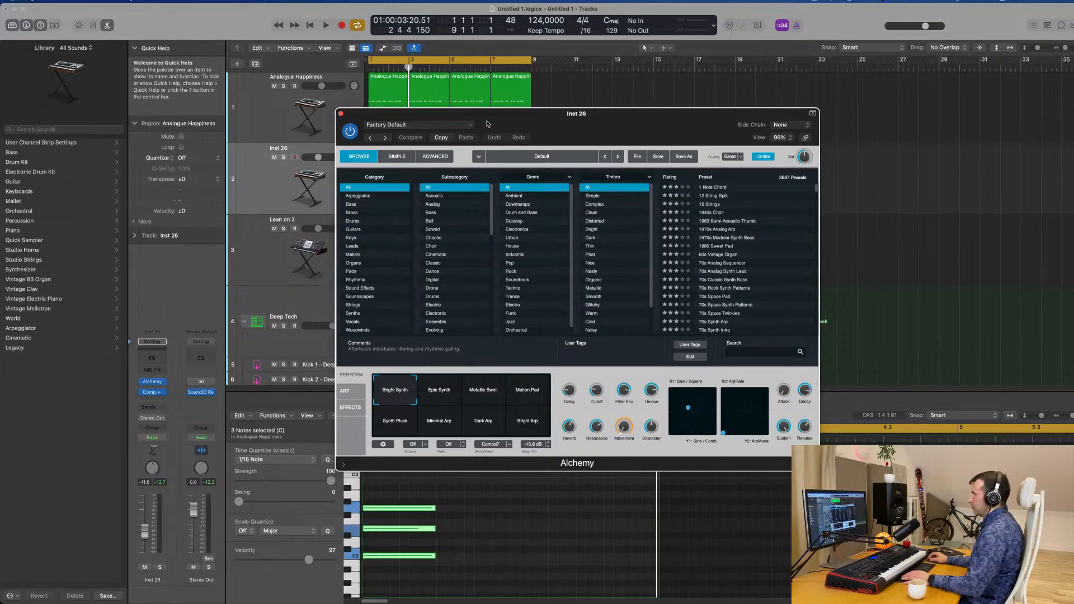
drag(488, 124, 758, 130)
key(space)
drag(839, 122, 581, 120)
key(space)
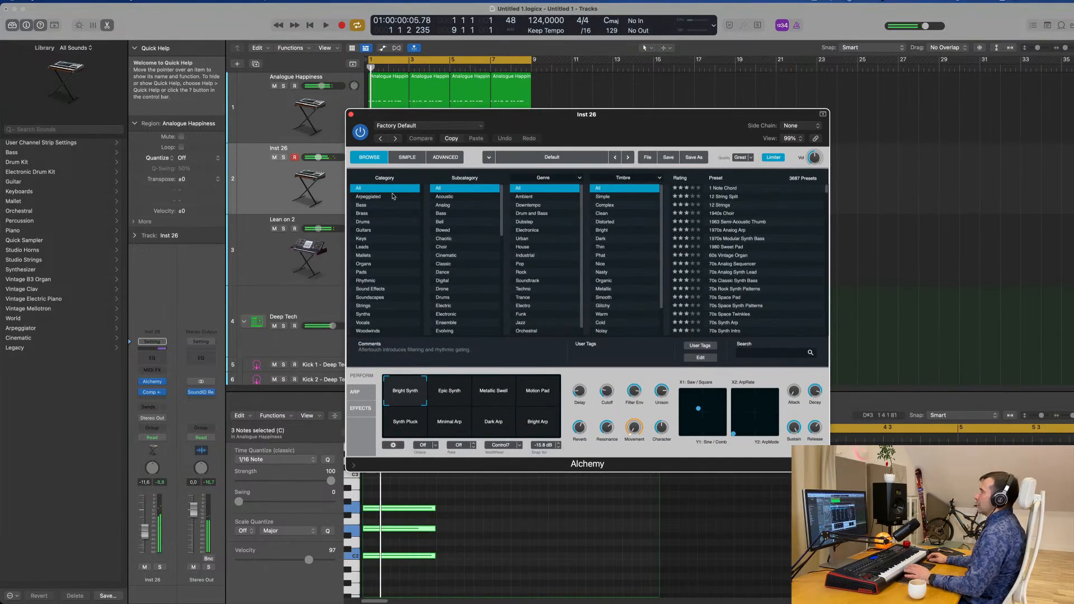
Filter Alchemy's presets to Pads, load Emotional Drift, and lower the chord track's volume to -21.5 dB during playback
click(361, 272)
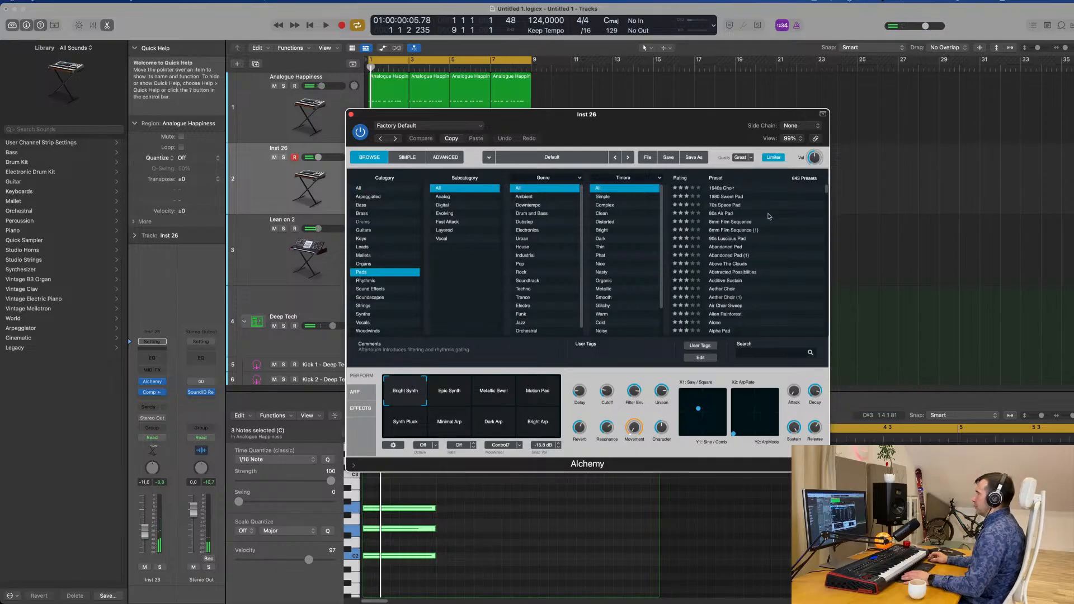
scroll(761, 254, down, 15)
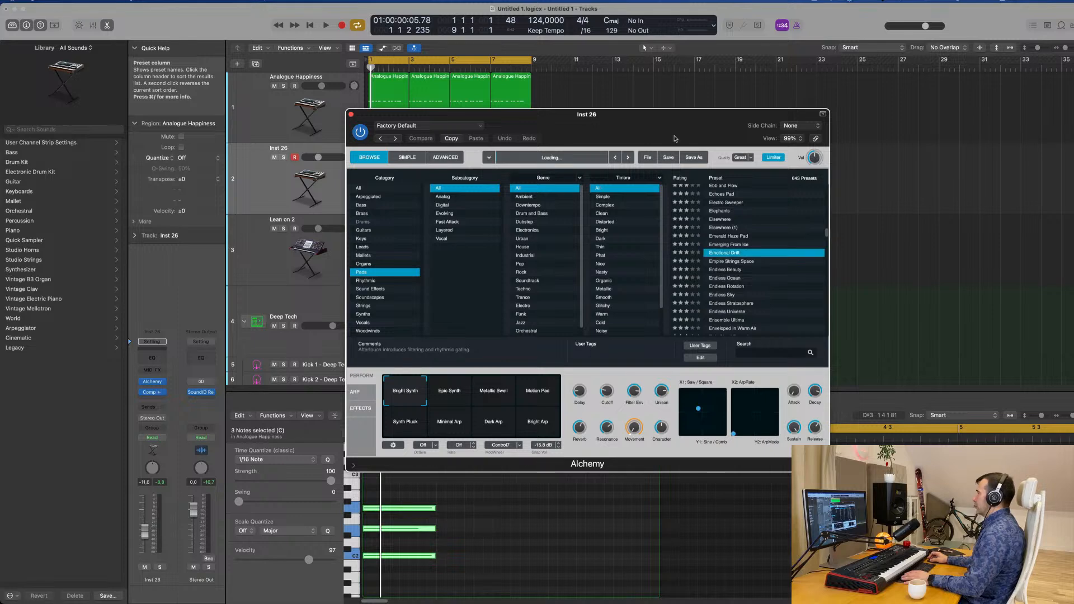
drag(679, 120, 860, 99)
key(space)
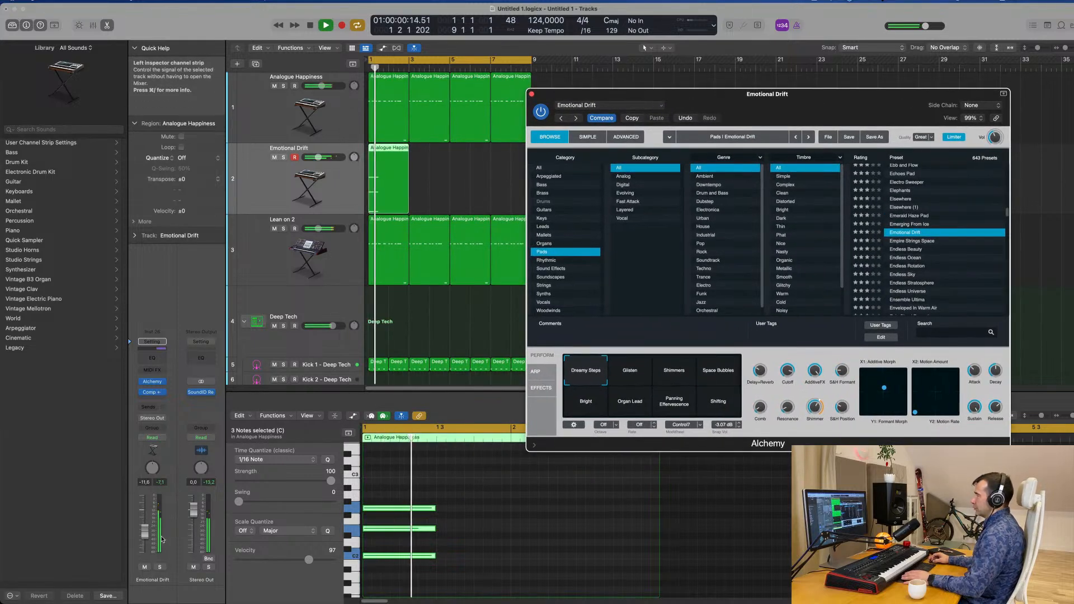
drag(145, 531, 143, 544)
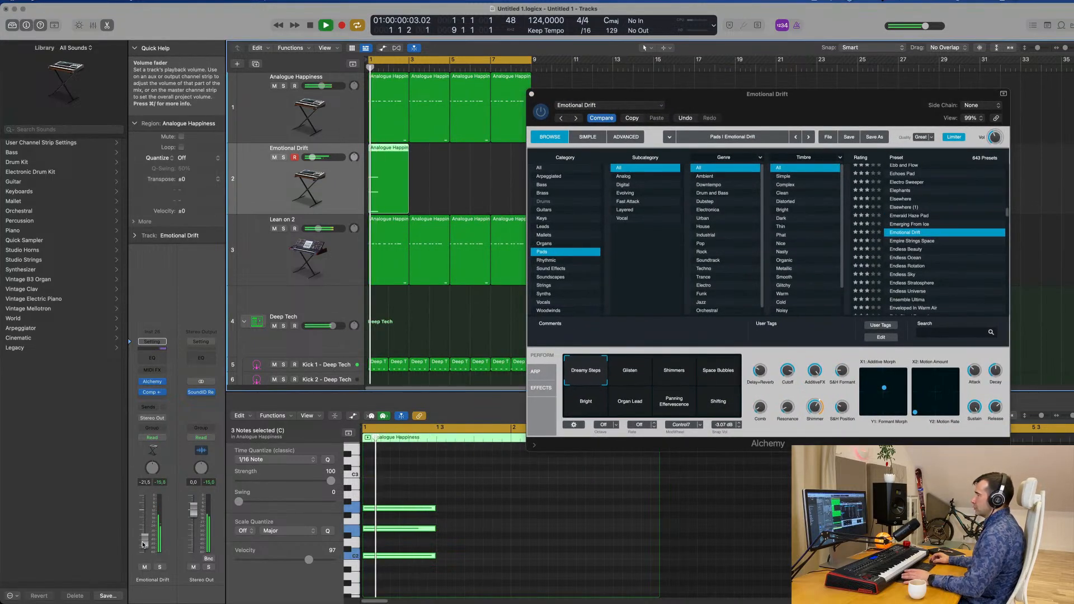
Load the Empire Strings Space pad and audition its Slow Wobble, Softer, Gated and Tighter Gate variations
click(925, 244)
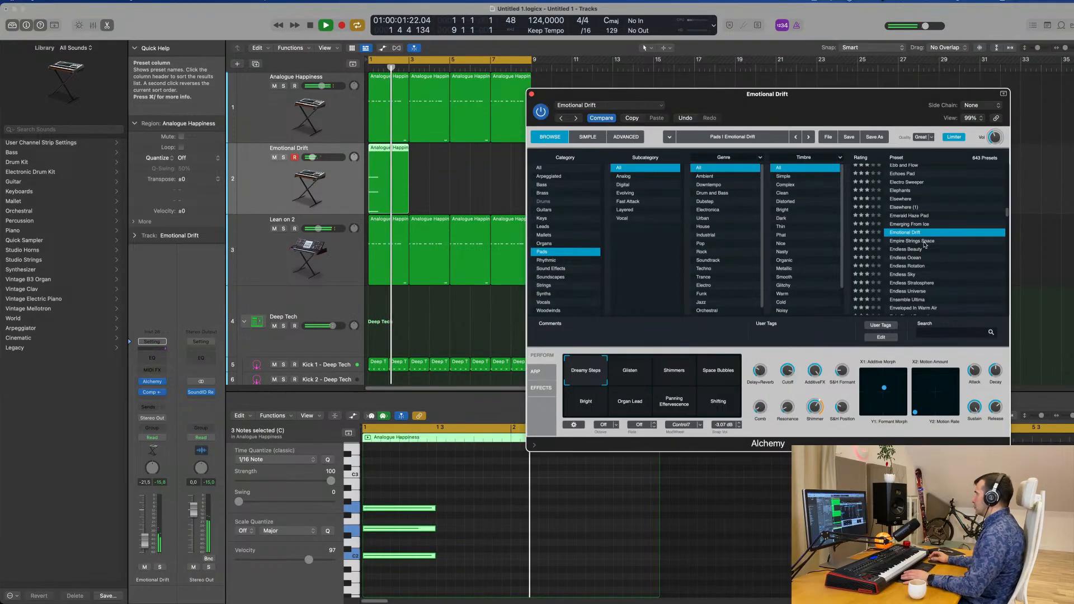
click(925, 243)
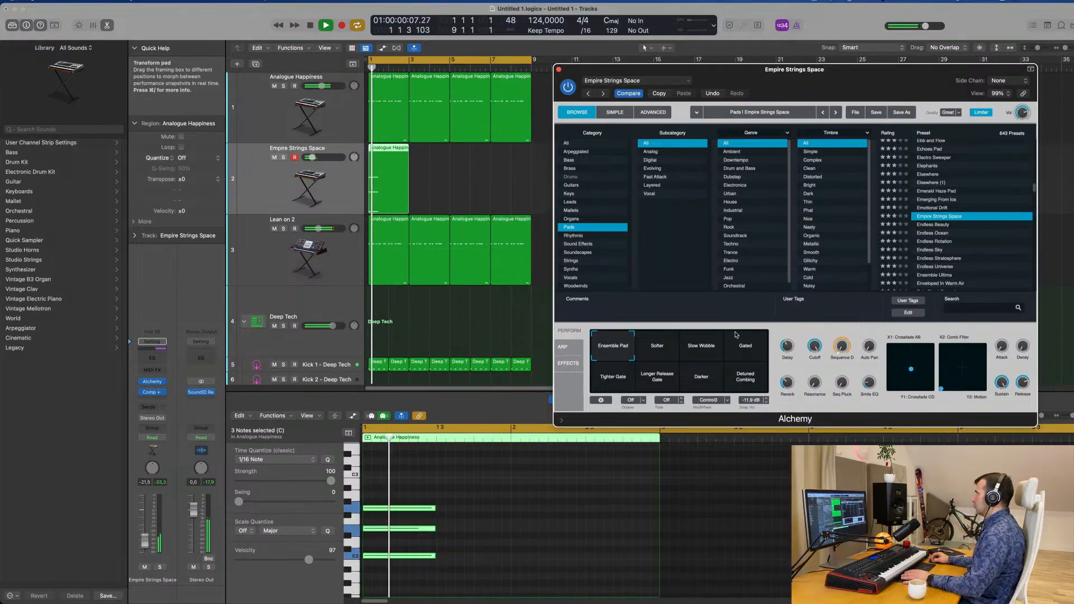
click(704, 344)
click(660, 353)
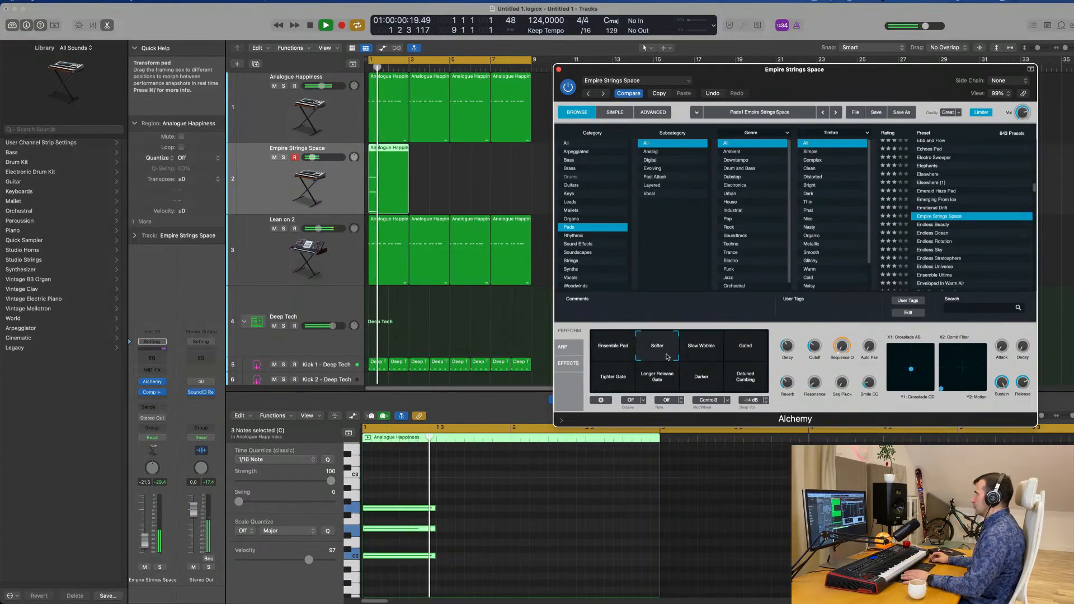
click(746, 347)
click(613, 377)
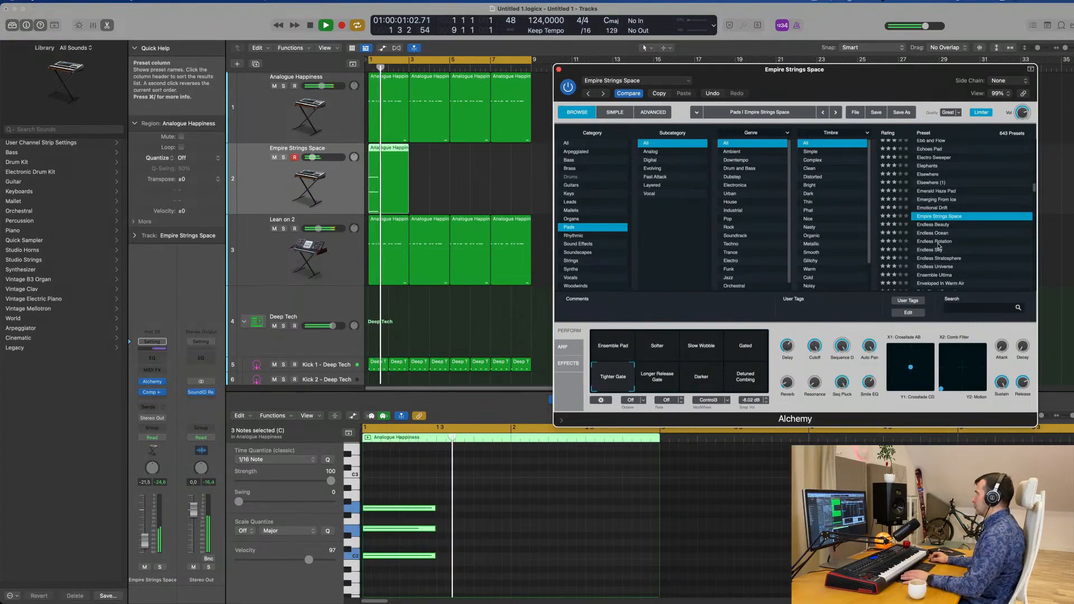
Audition the Endless Ocean and Ensemble Ultima pad presets on the chord track
scroll(942, 210, down, 2)
click(938, 205)
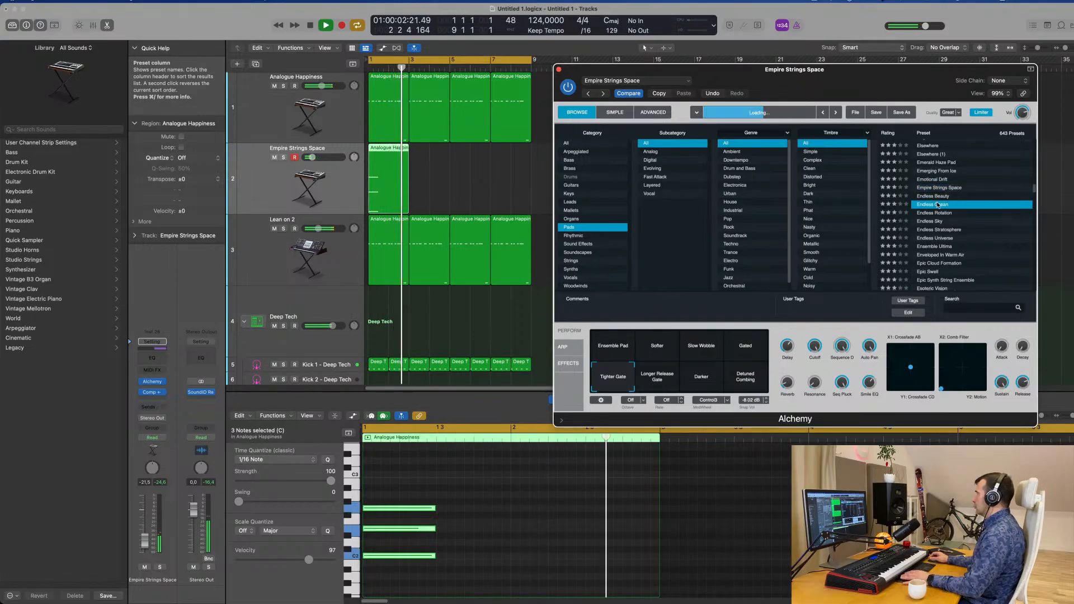
drag(897, 84, 831, 74)
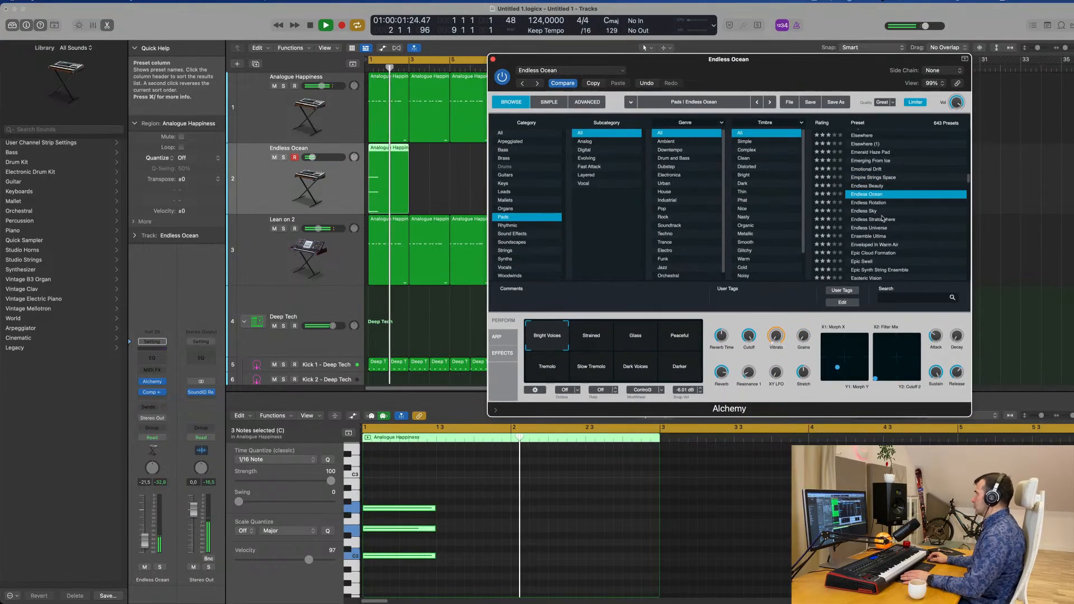
scroll(895, 227, down, 2)
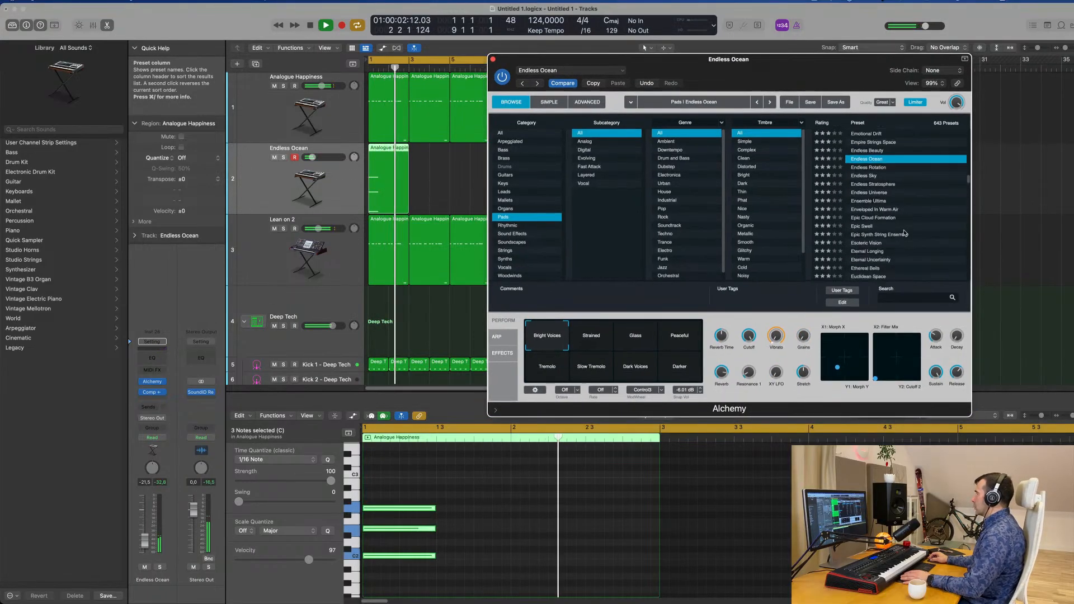
click(875, 201)
Load the Enveloped In Warm Air pad preset and move the Alchemy window clear of the tracks and regions
scroll(901, 191, down, 3)
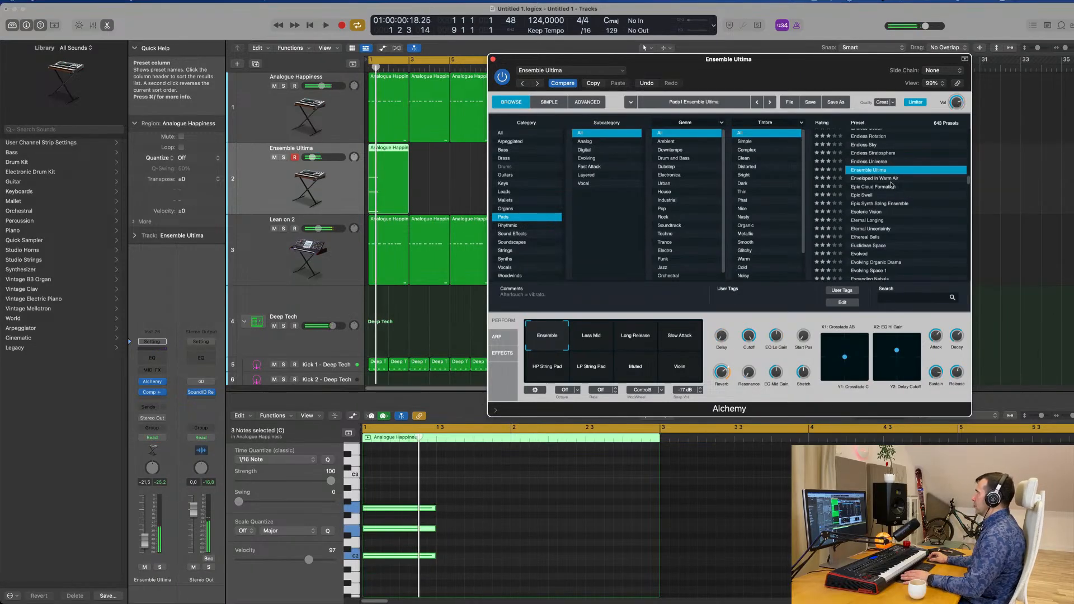
click(888, 179)
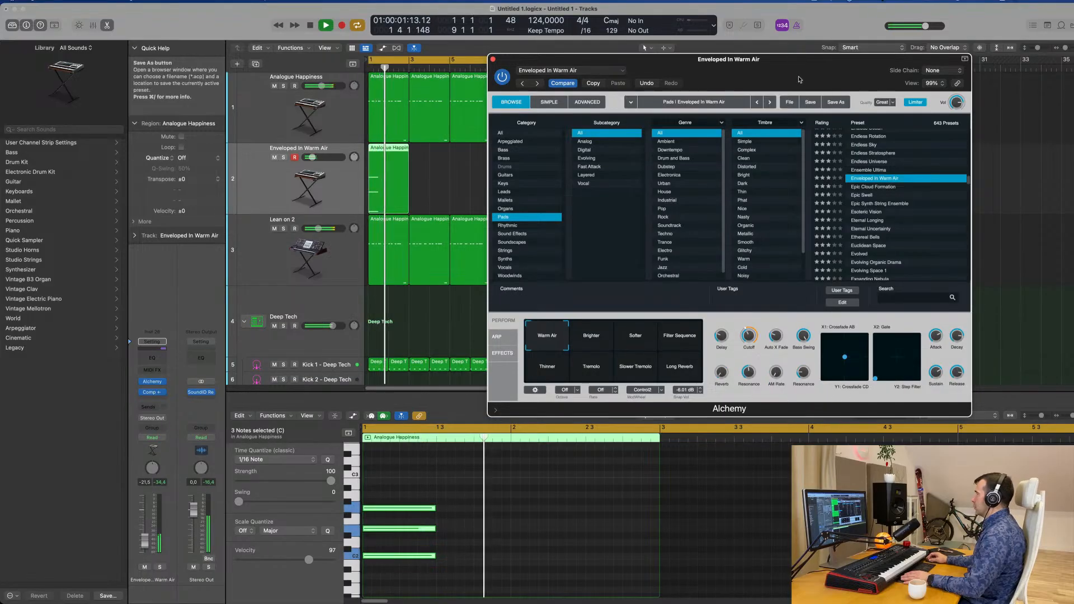
drag(799, 80, 814, 119)
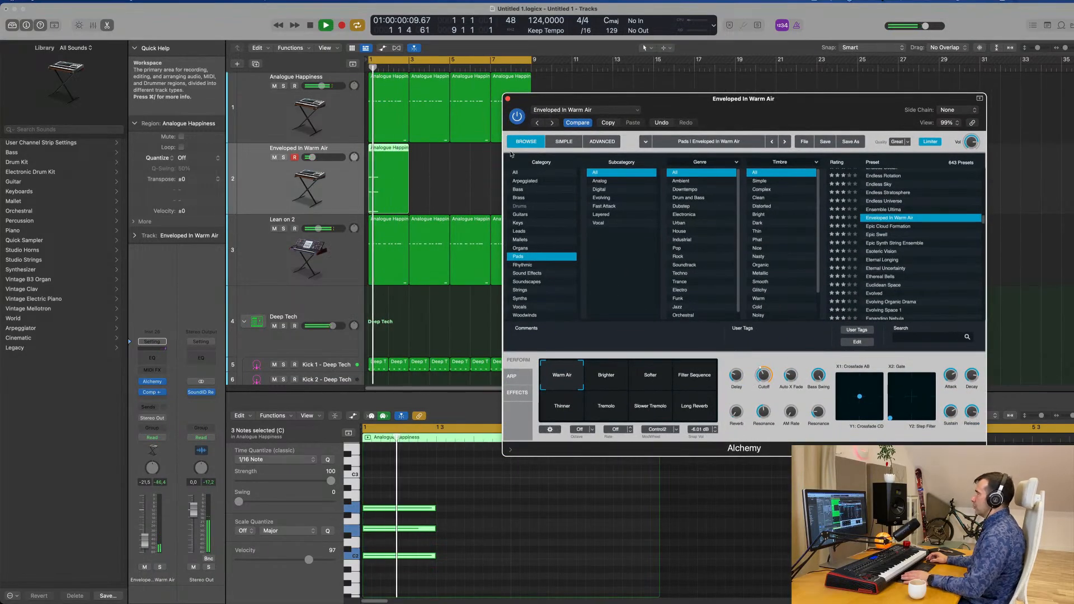
drag(725, 124, 983, 236)
drag(555, 185, 287, 188)
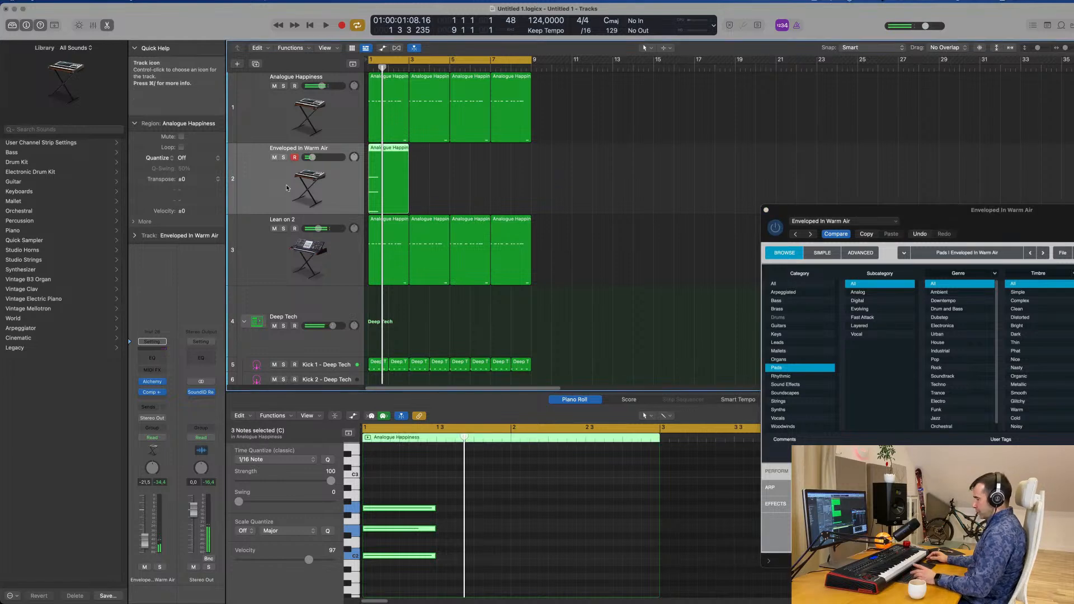
Repeat the two-bar chord region three times to fill the eight-bar loop and play the result
key(super+r)
key(super+r)
key(super+r)
click(266, 179)
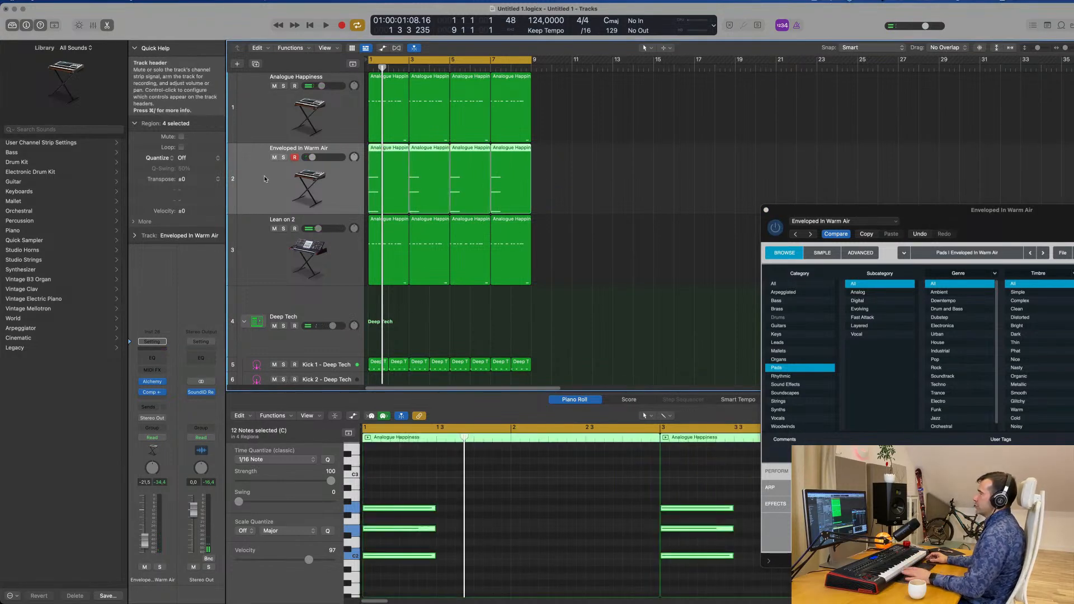
key(space)
key(space)
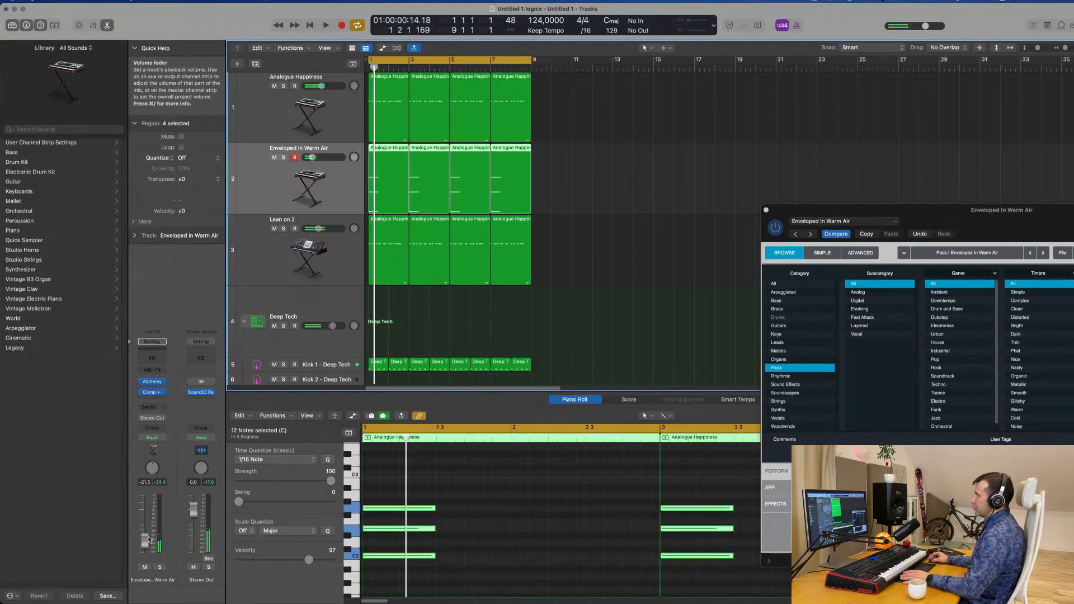
Try the pad's Brighter and Softer variations during playback and choose Filter Sequence
drag(989, 219, 655, 146)
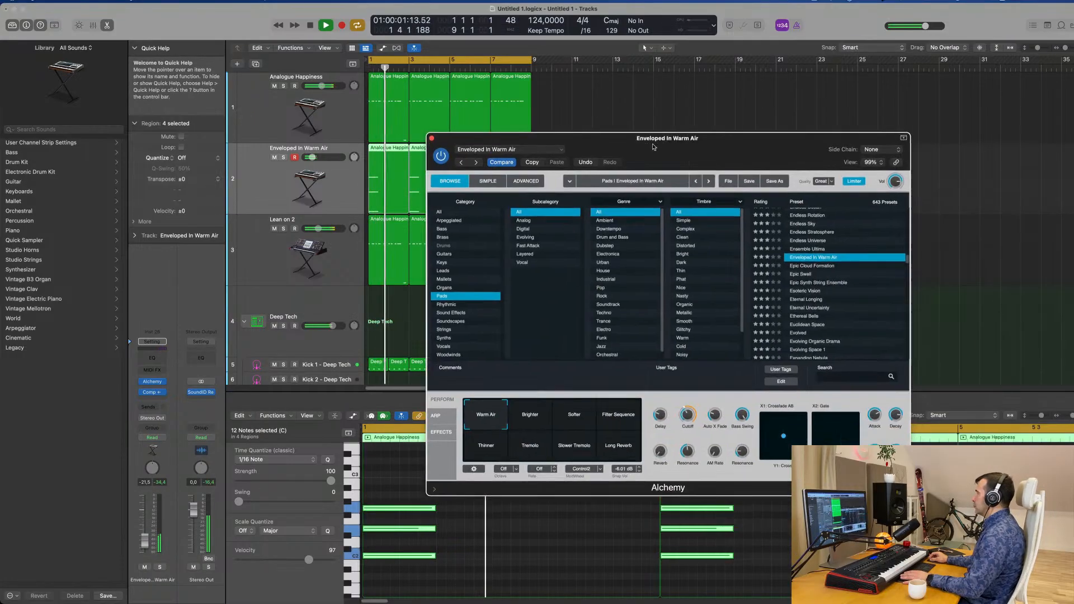
key(space)
key(space)
click(529, 413)
click(574, 412)
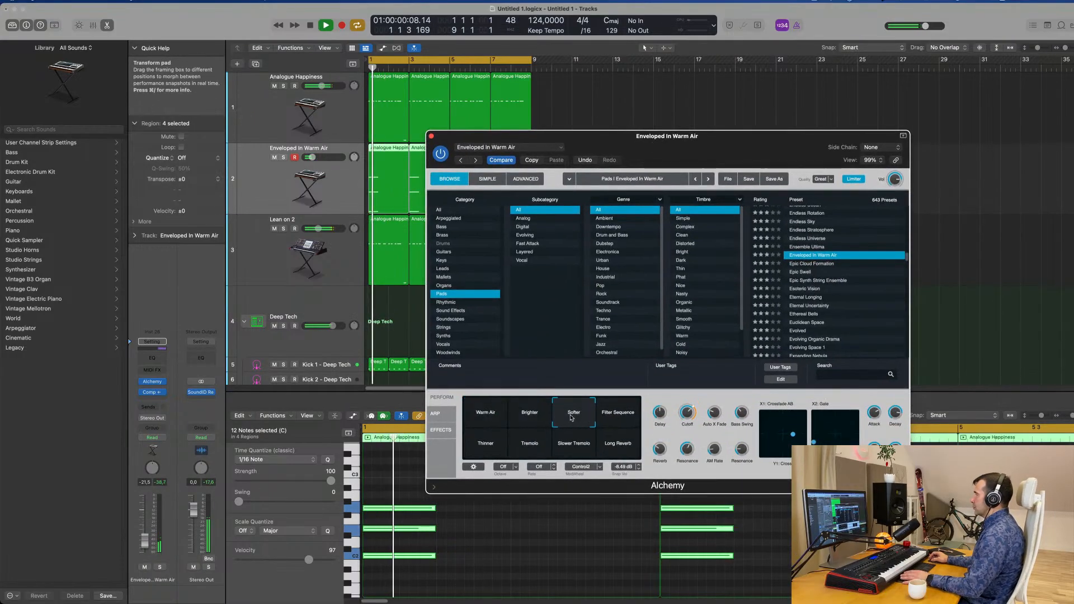
click(619, 416)
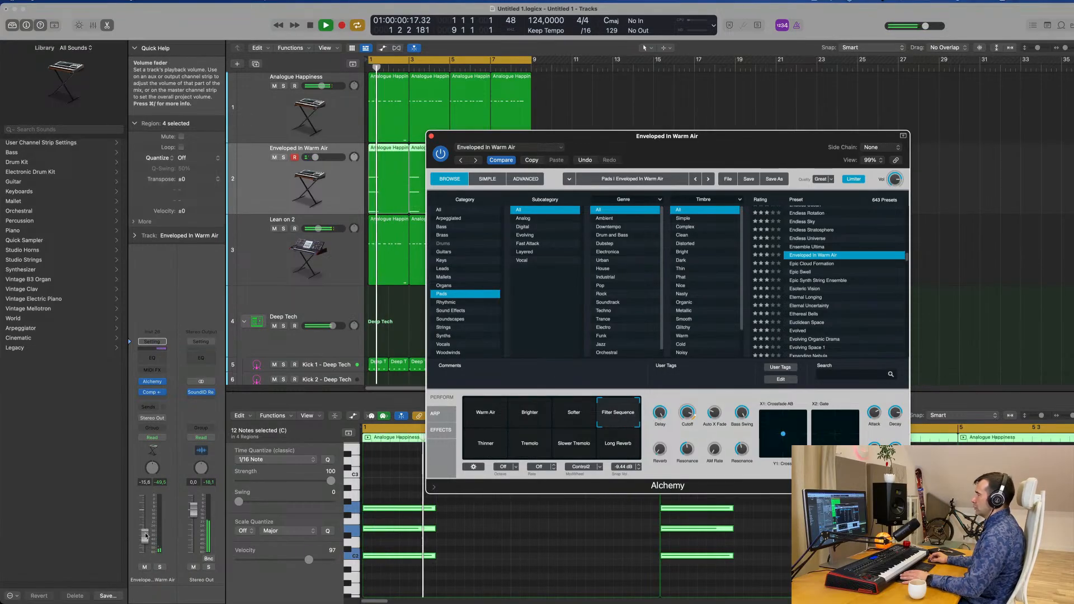
Raise the pad track's volume to -11.0 dB, close Alchemy, and move the pad track below Lean on 2
drag(144, 541, 144, 533)
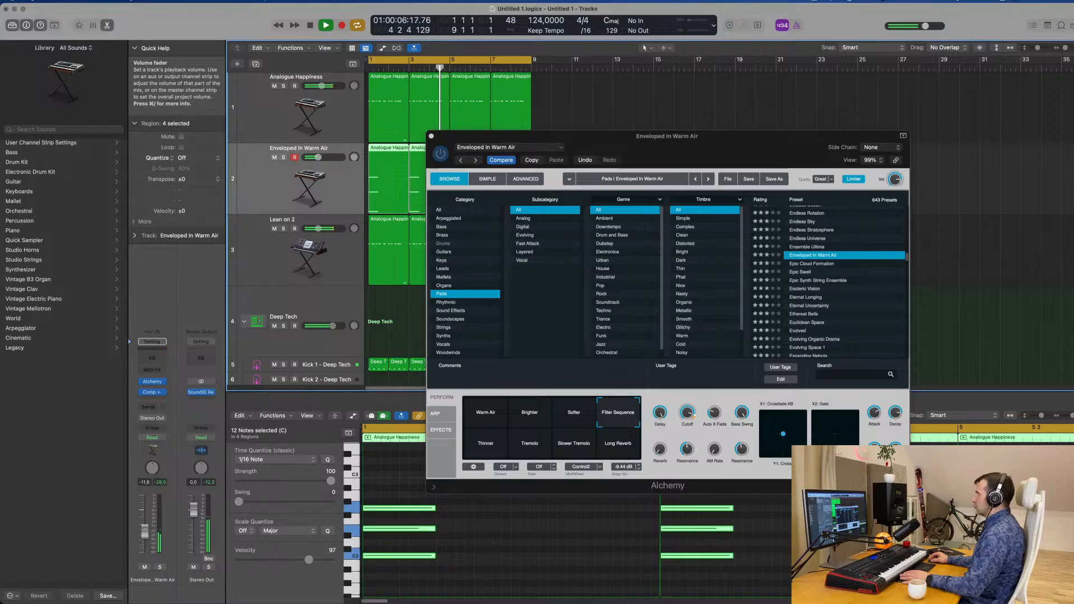
click(431, 137)
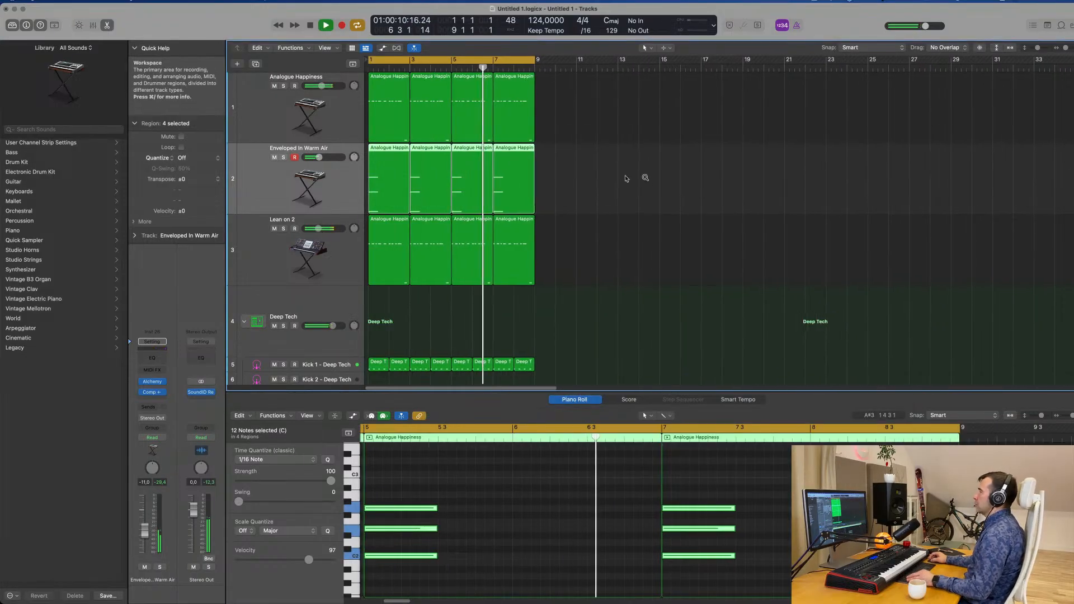
drag(291, 189, 292, 255)
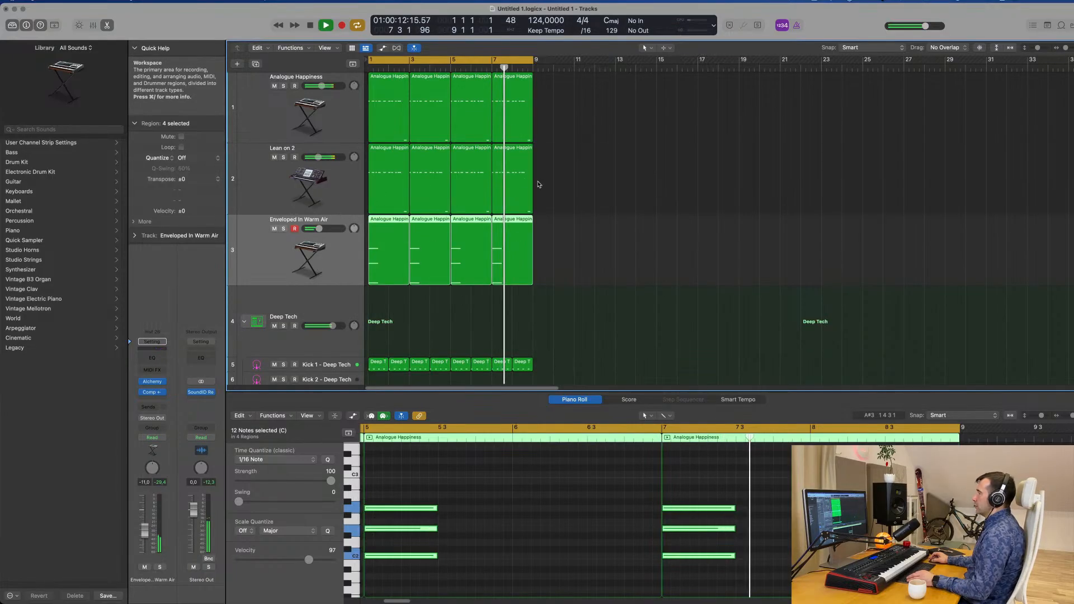
Lower the volume of the Deep Tech kit's Hi-Hat Open track to -23.5 dB during playback
scroll(644, 257, down, 10)
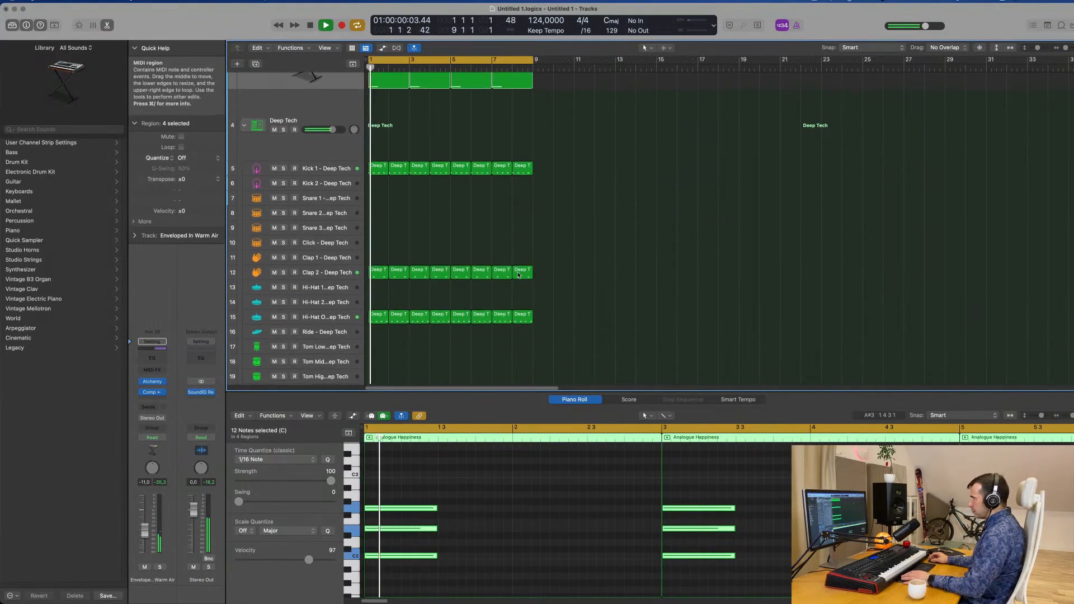
click(340, 316)
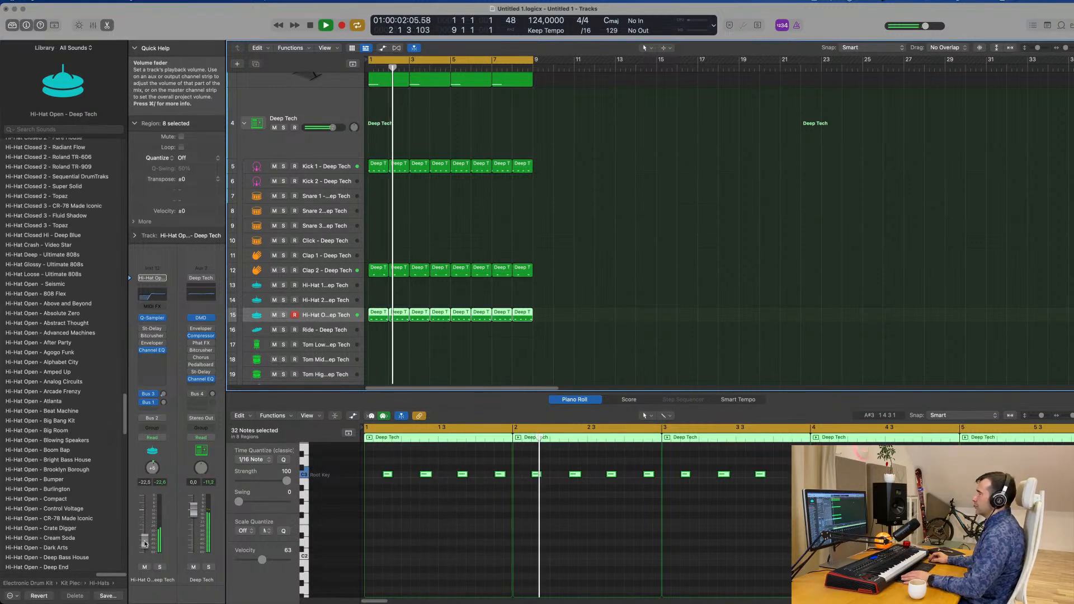
scroll(615, 217, up, 5)
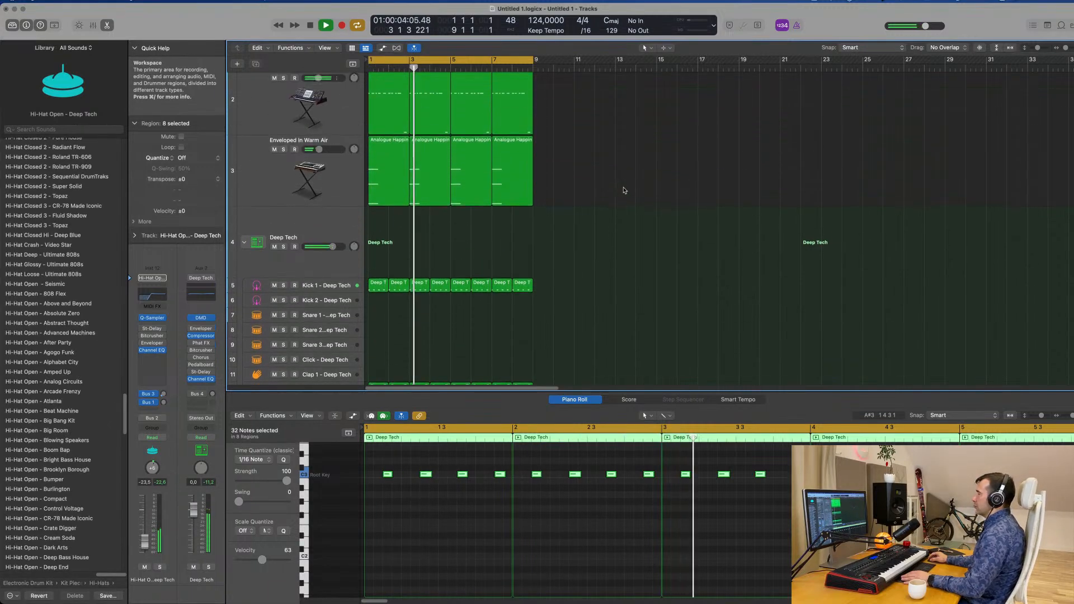
Reduce the track height, check the three instrument tracks, and duplicate the Enveloped In Warm Air track with its settings
scroll(629, 217, up, 1)
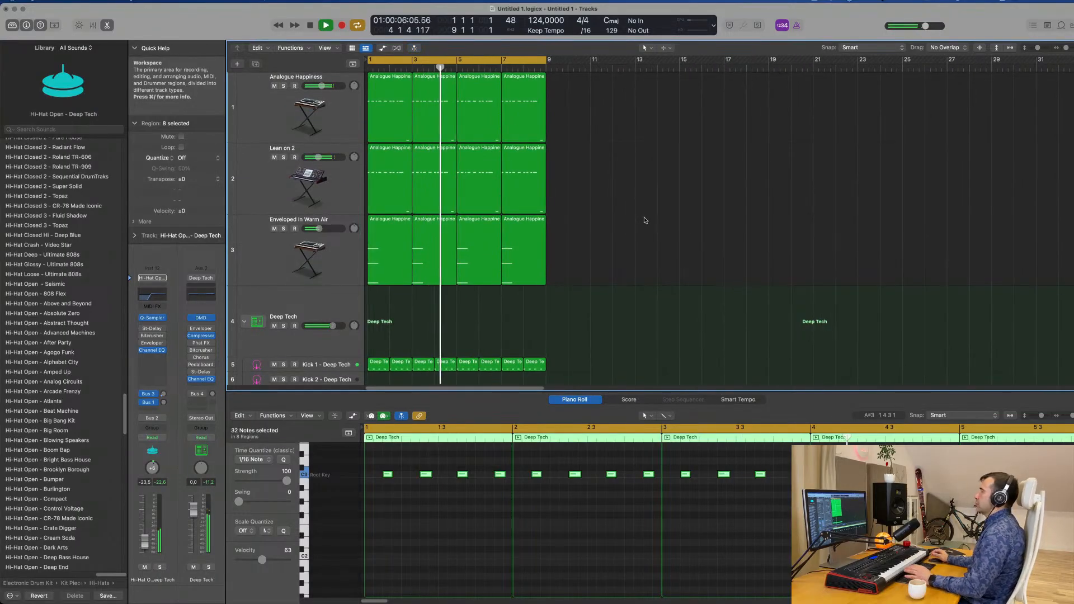
click(645, 219)
key(super+Up)
key(super+Up)
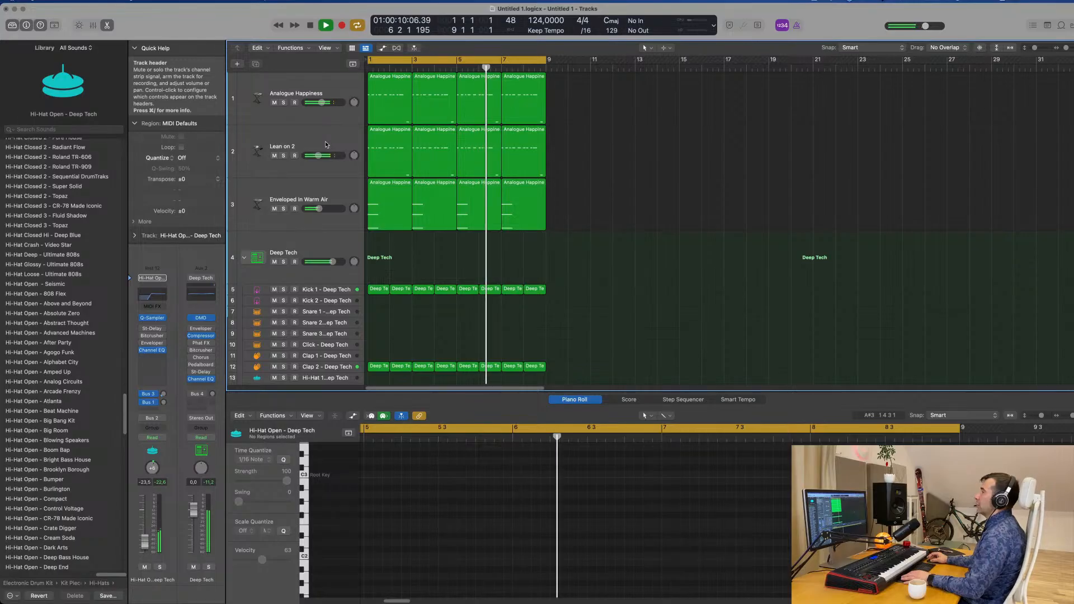
click(304, 90)
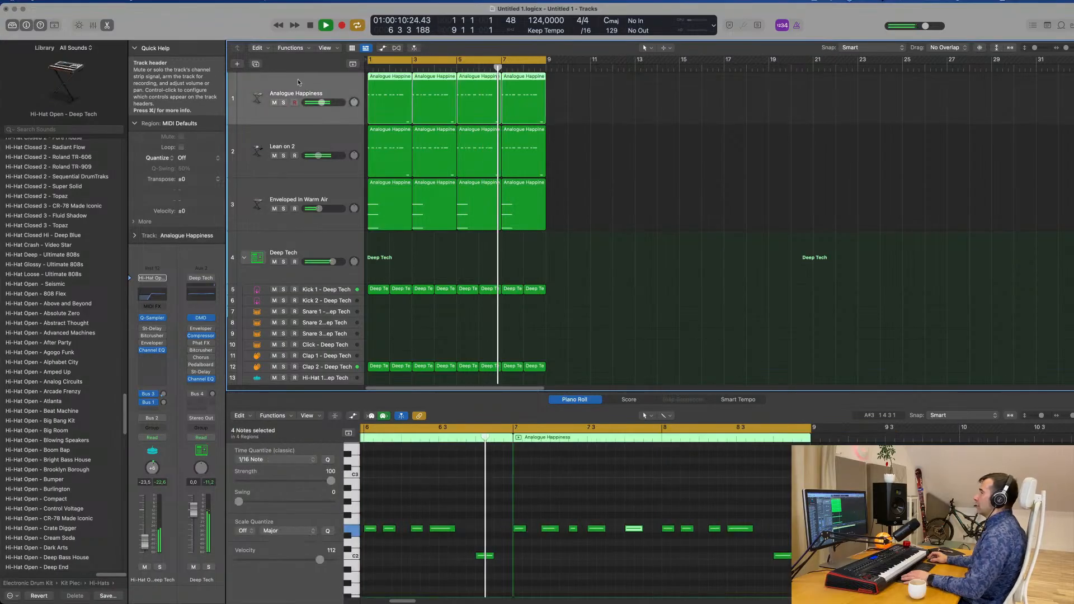
click(320, 138)
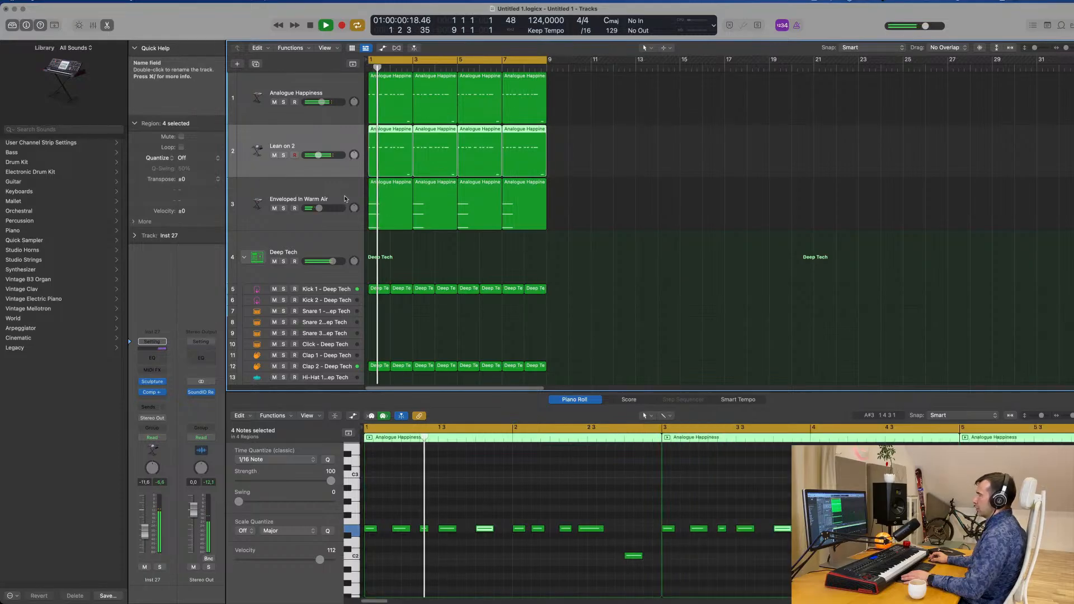
click(277, 190)
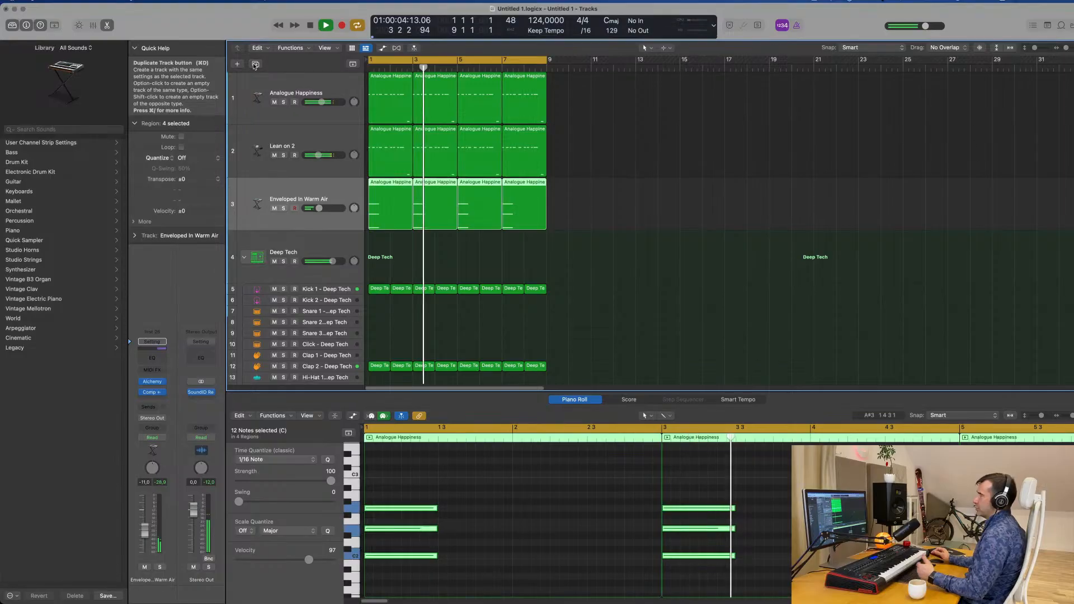
click(256, 64)
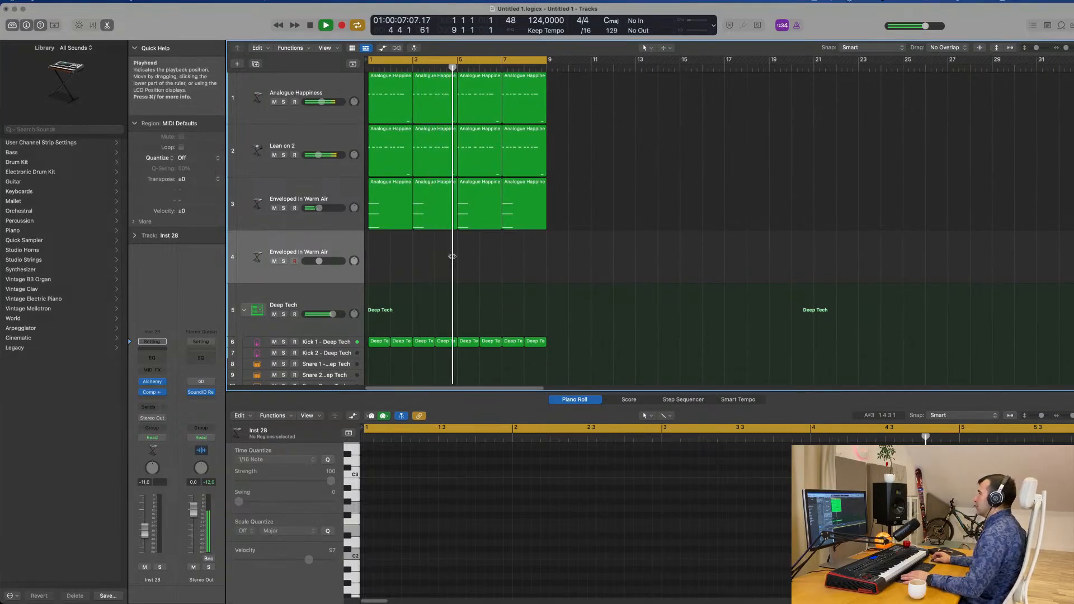
Load the Bass Keys preset from Alchemy's Keys category on the duplicated track, after trying Baroque Harpsichord
click(152, 382)
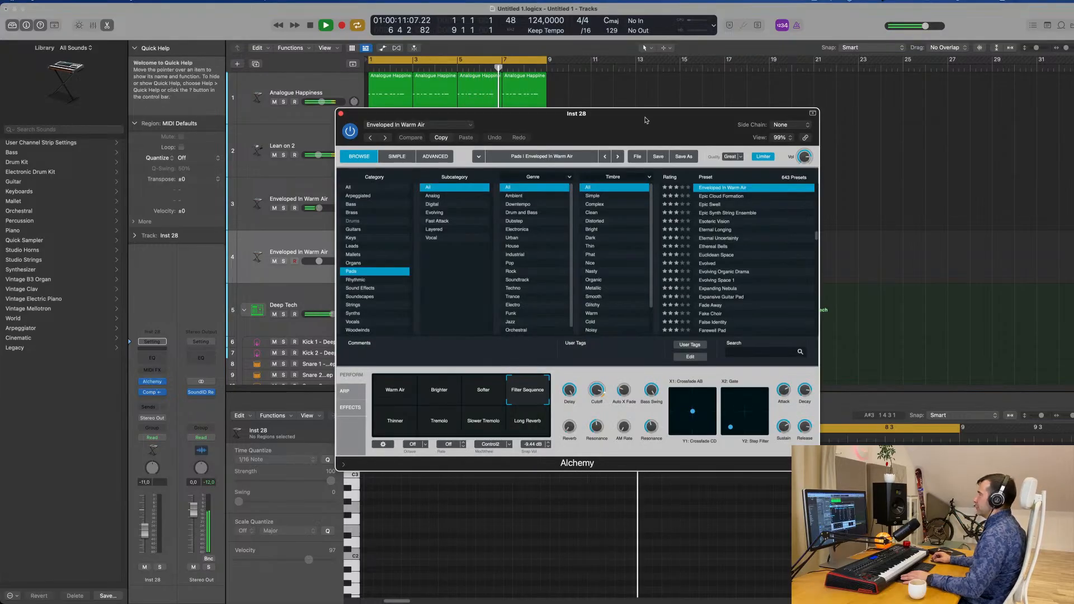
drag(631, 122, 653, 79)
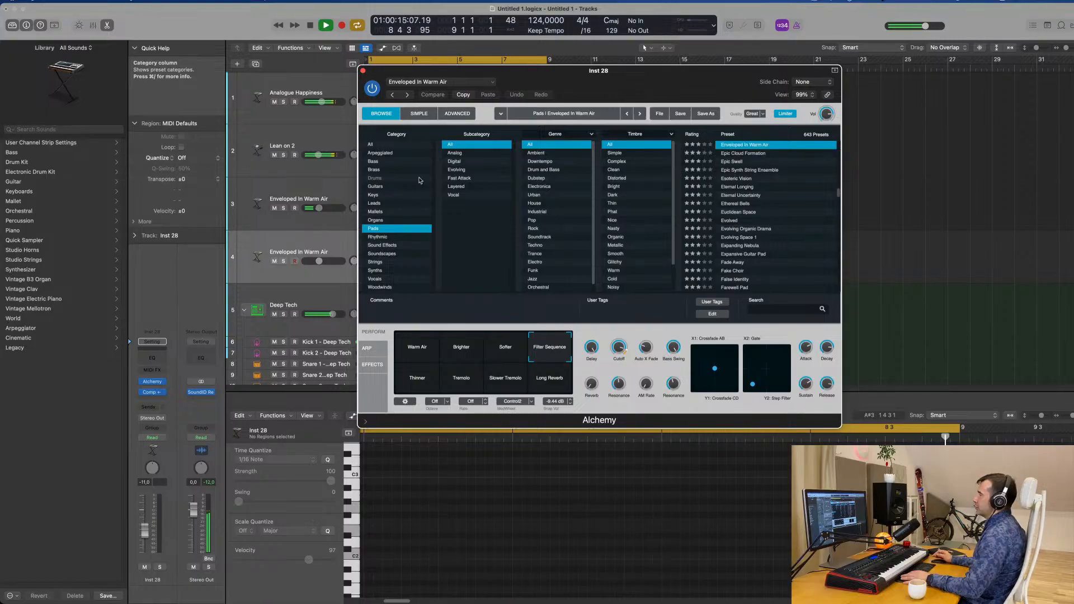
click(393, 194)
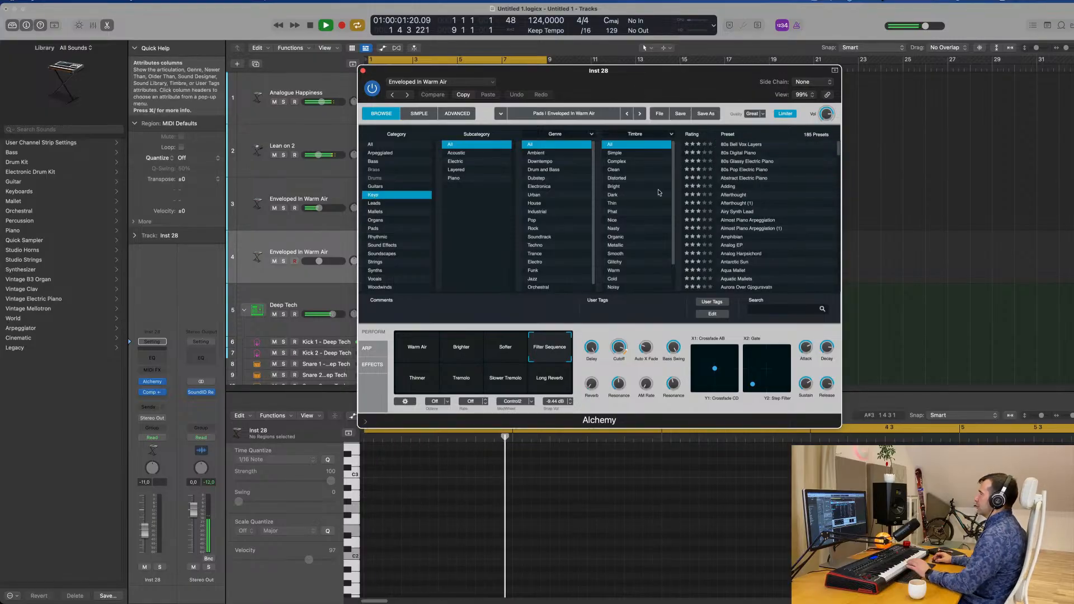
scroll(729, 216, down, 5)
click(730, 213)
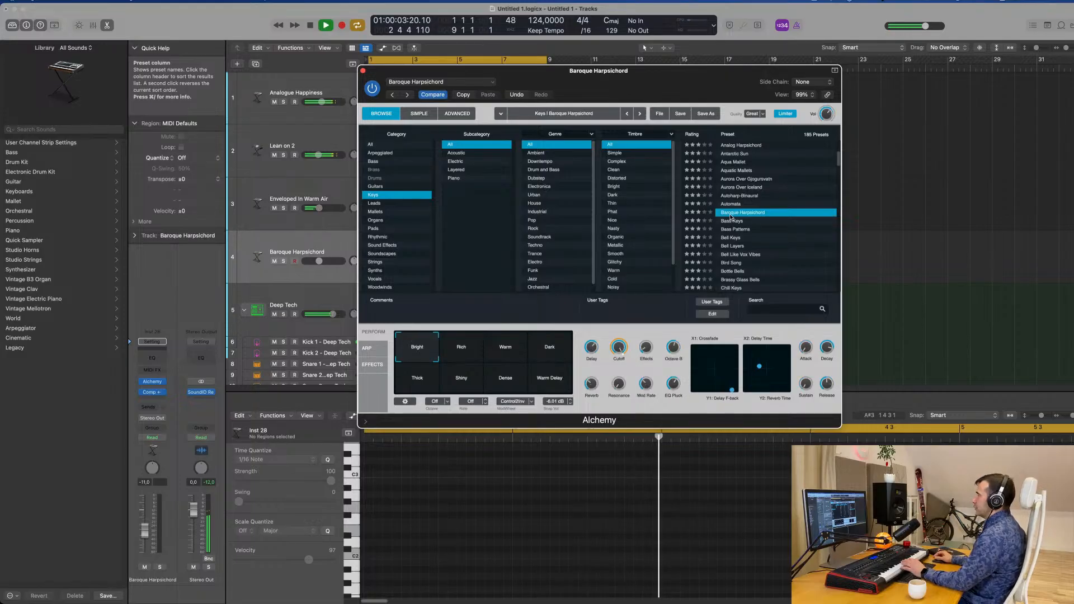
drag(470, 89, 562, 127)
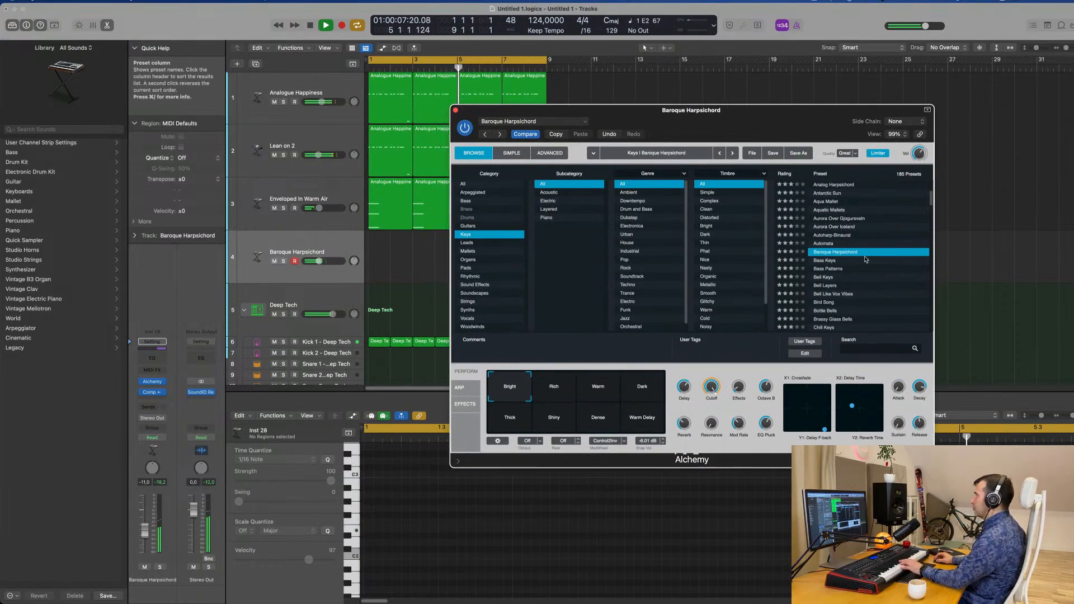
click(831, 261)
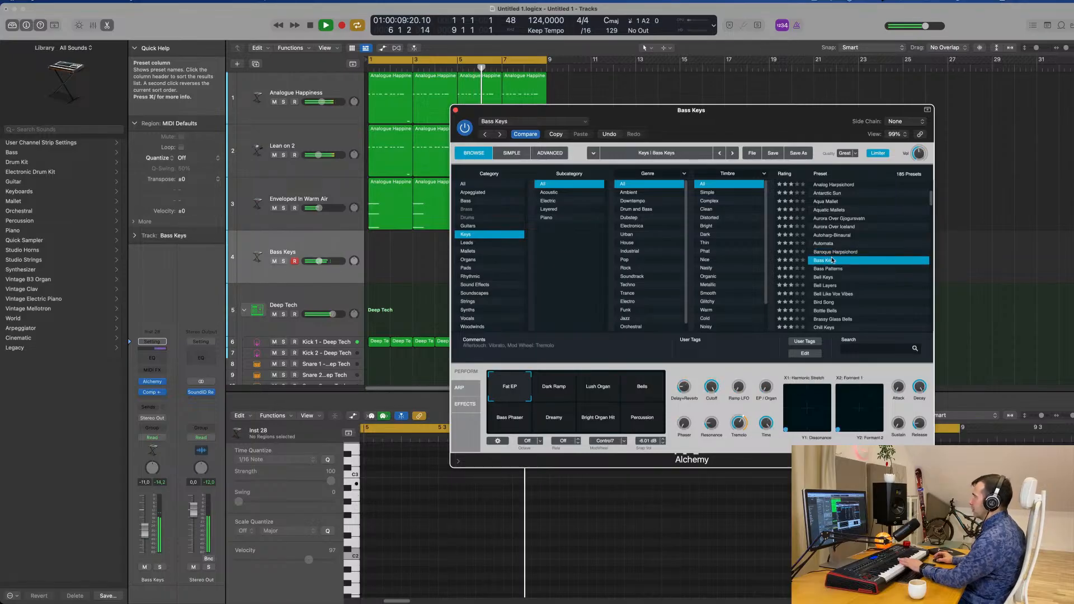
Send the Bass Keys track to Bus 6 and insert a stereo SilverVerb reverb on the new aux
click(297, 272)
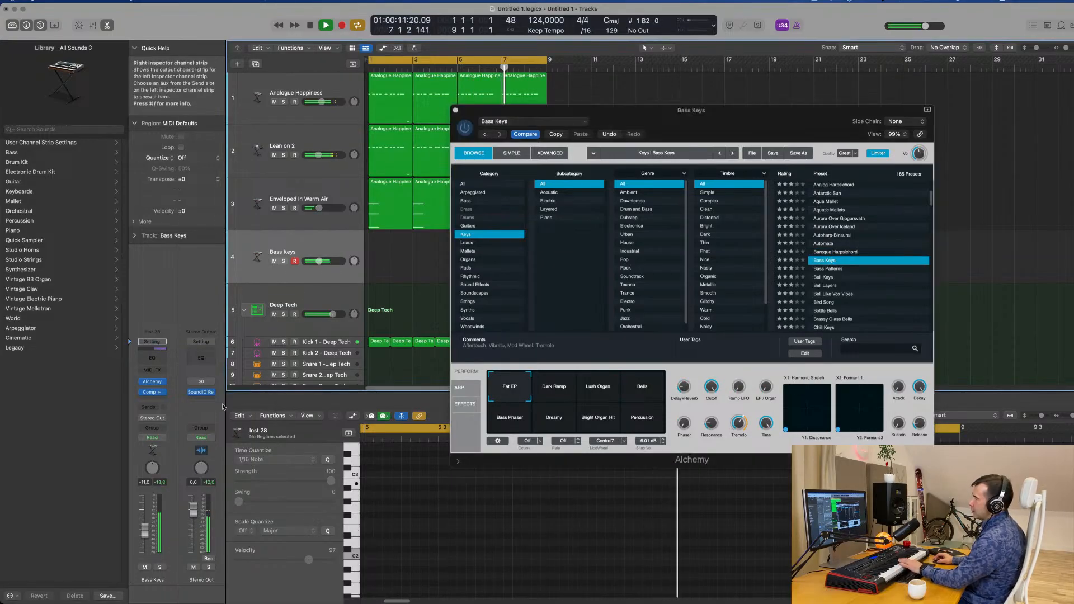
click(152, 406)
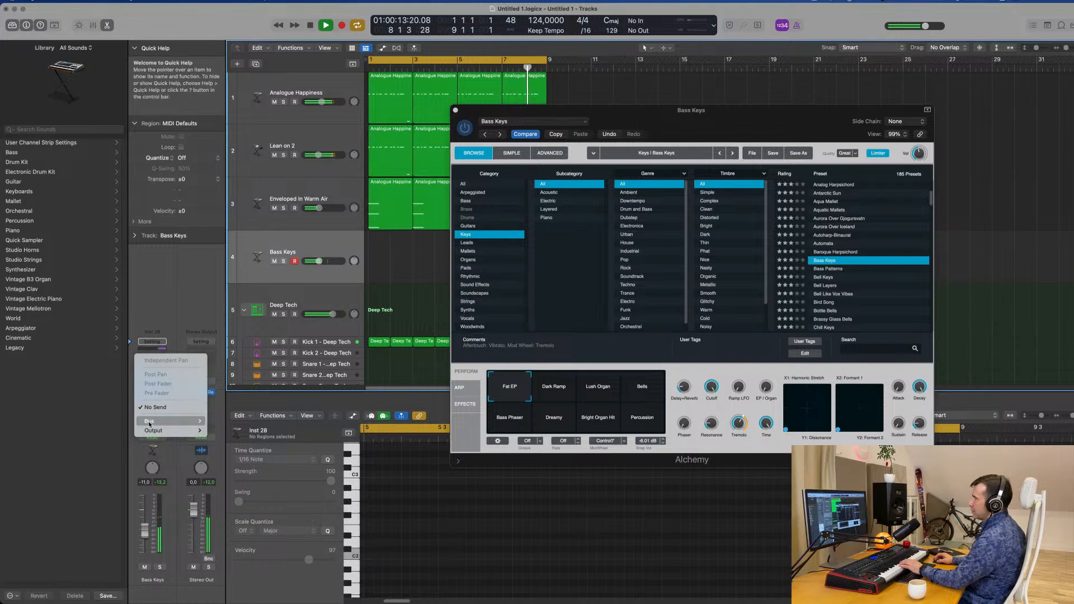
mouse_move(168, 420)
click(220, 282)
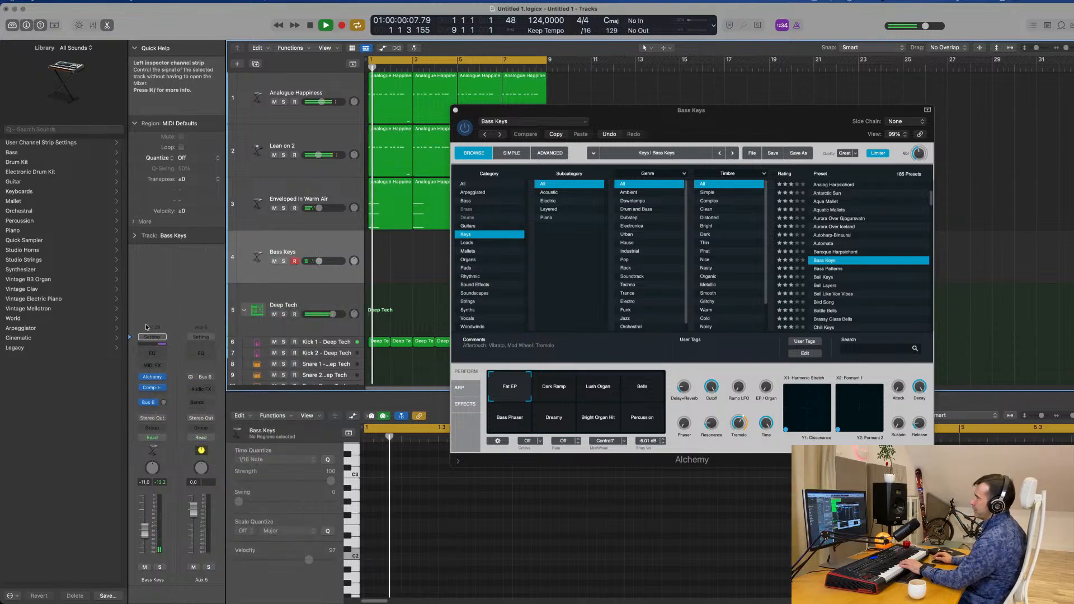
click(199, 389)
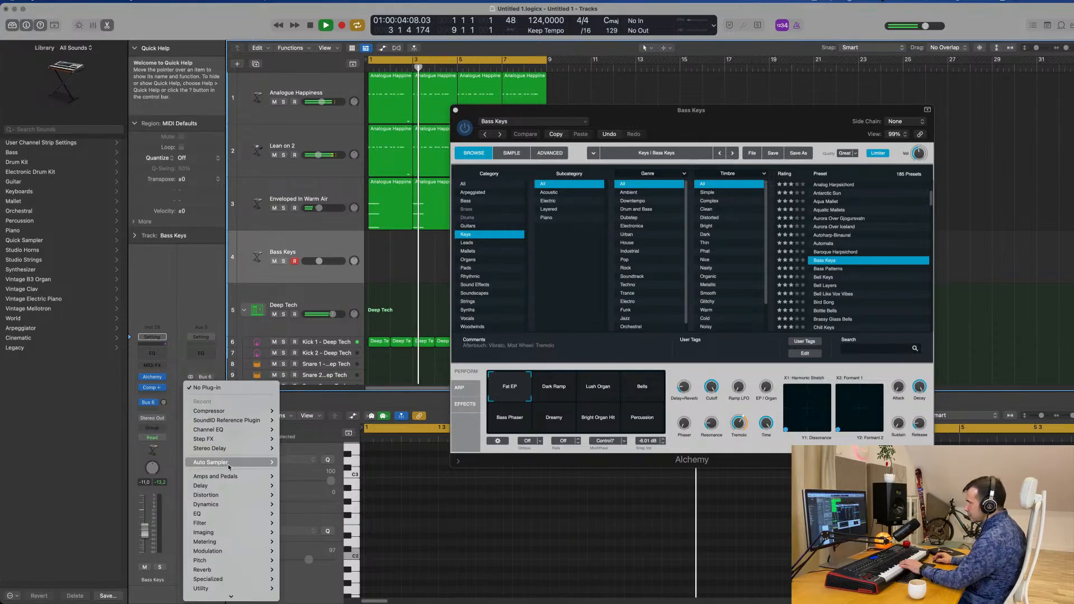
mouse_move(229, 466)
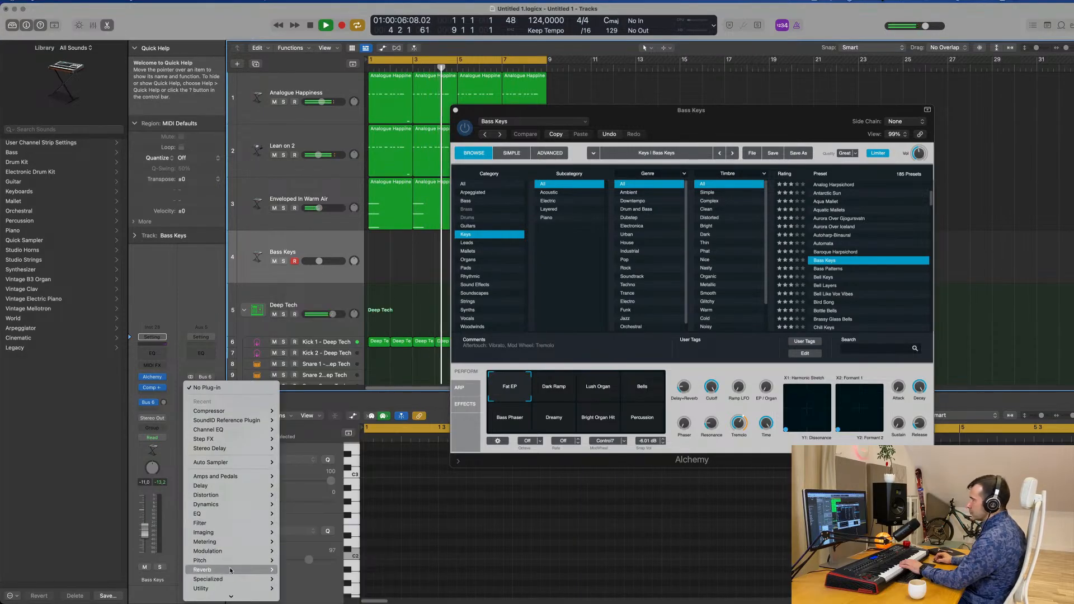
mouse_move(259, 569)
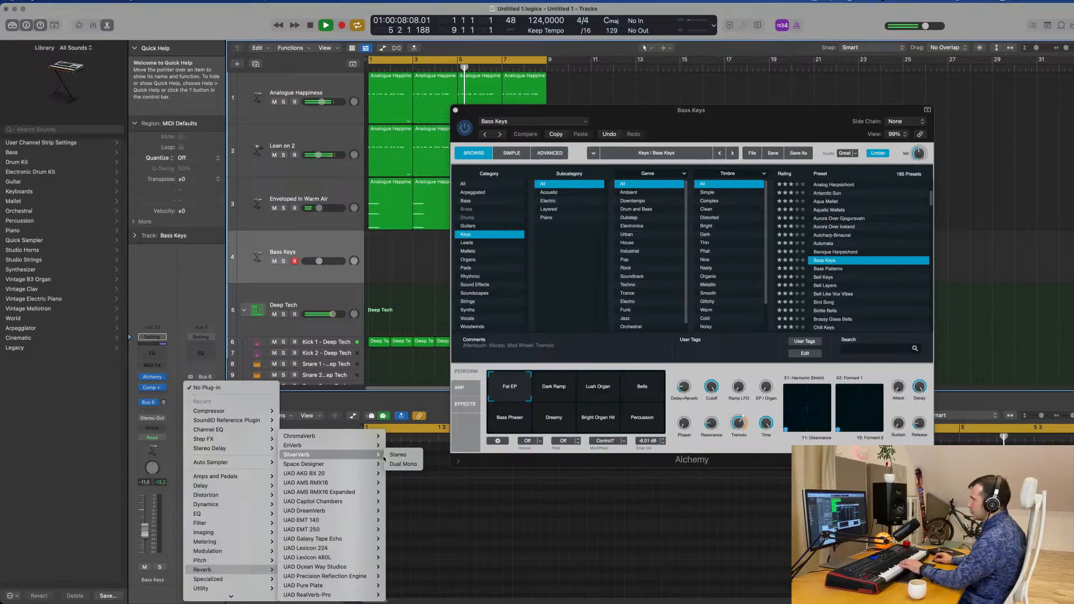
click(394, 455)
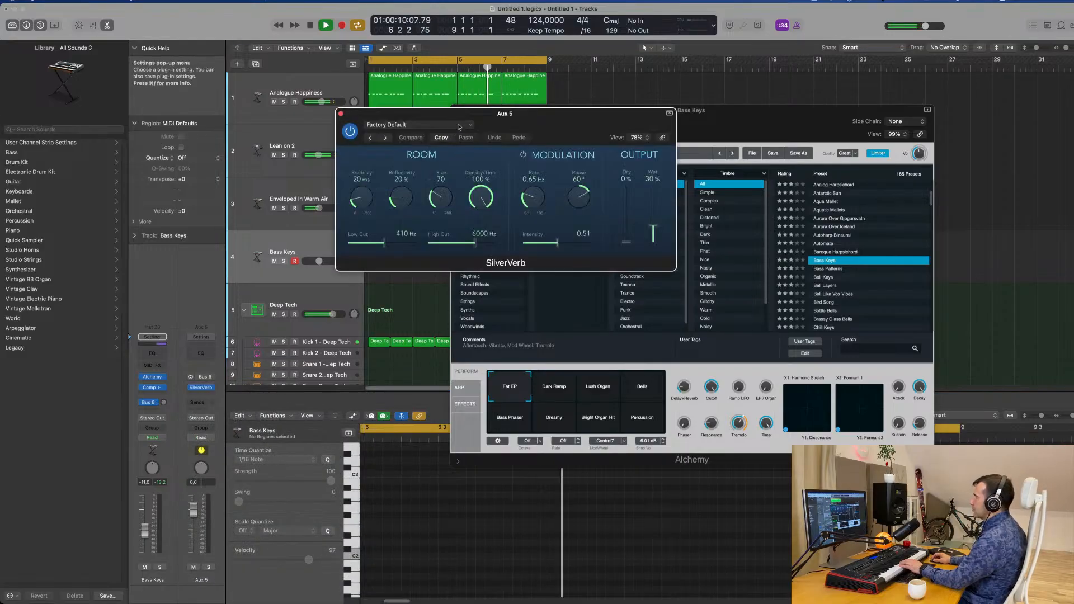
Load SilverVerb's grandiose setting with Wet at 100% and raise the Bass Keys track's send level to Bus 6
click(417, 125)
click(461, 303)
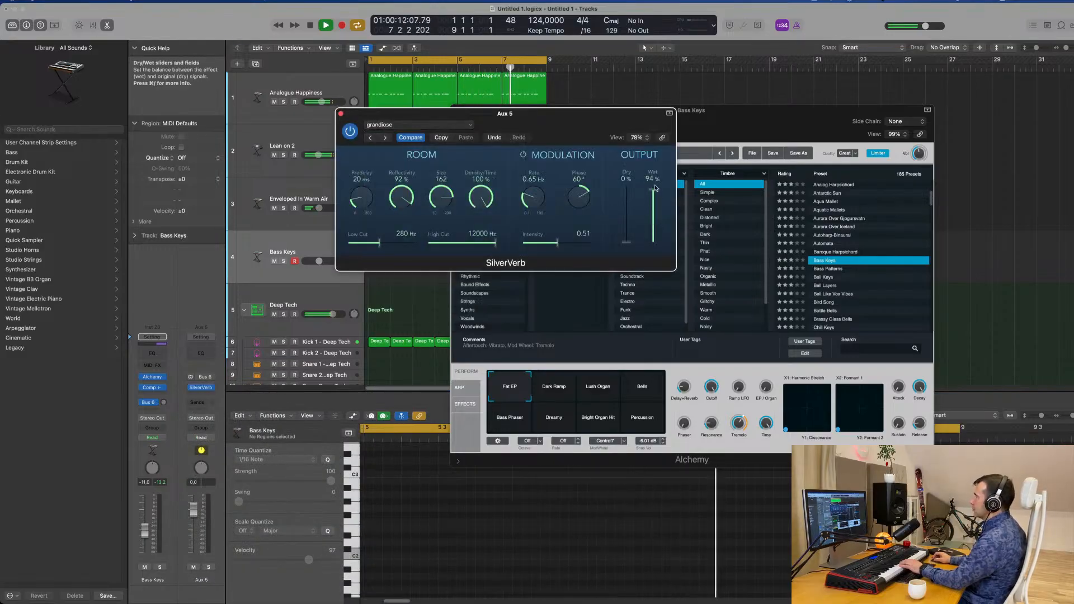
drag(578, 124, 786, 122)
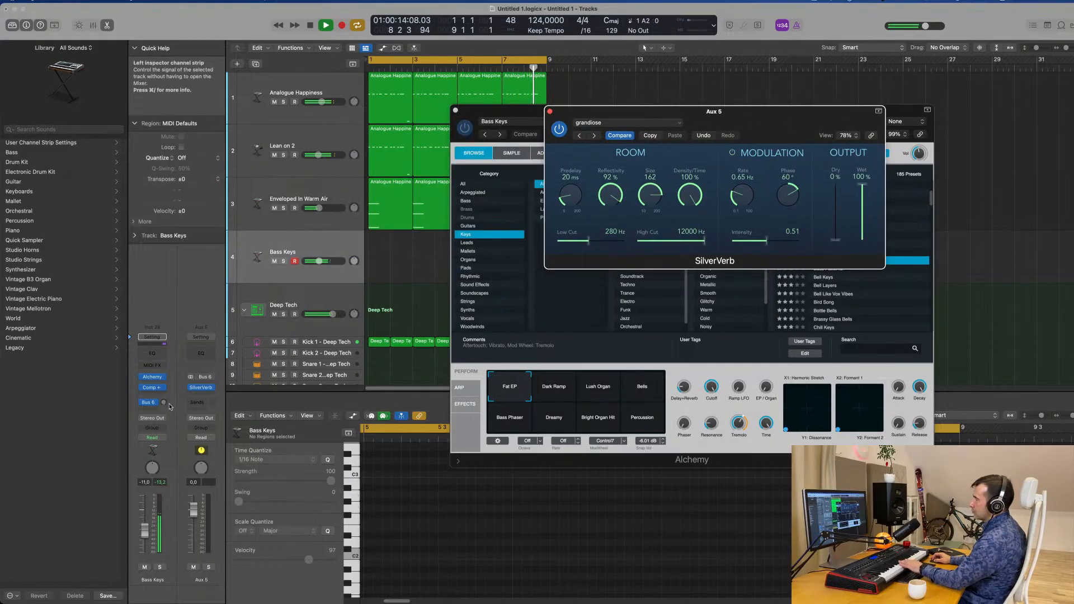
drag(163, 403, 166, 396)
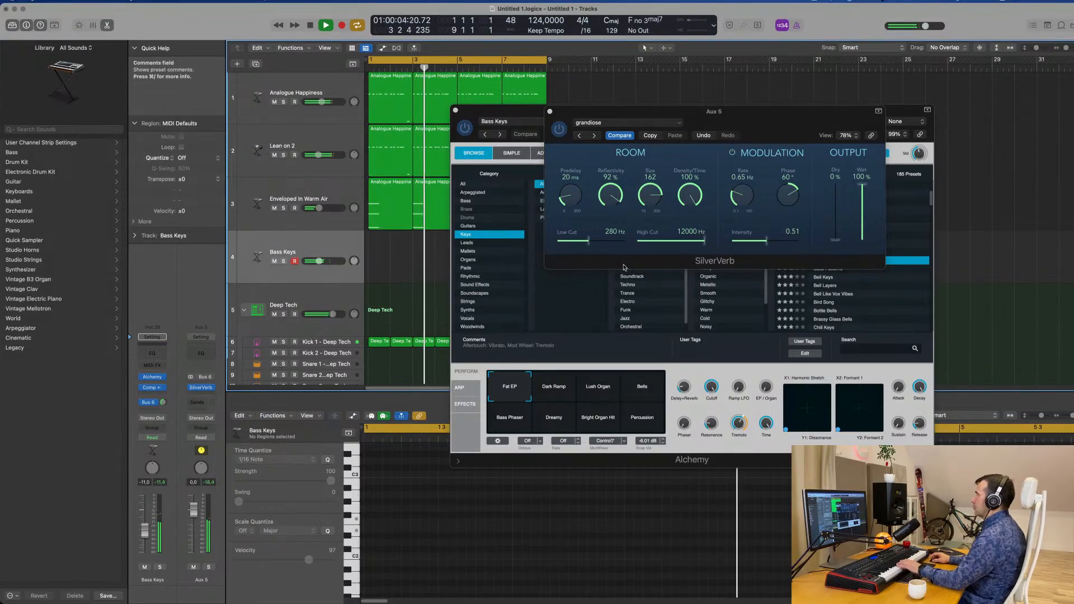
Bring the Bass Keys Alchemy window forward, try the Dark Ramp variation, and choose Lush Organ
drag(788, 124, 968, 180)
drag(725, 112, 700, 138)
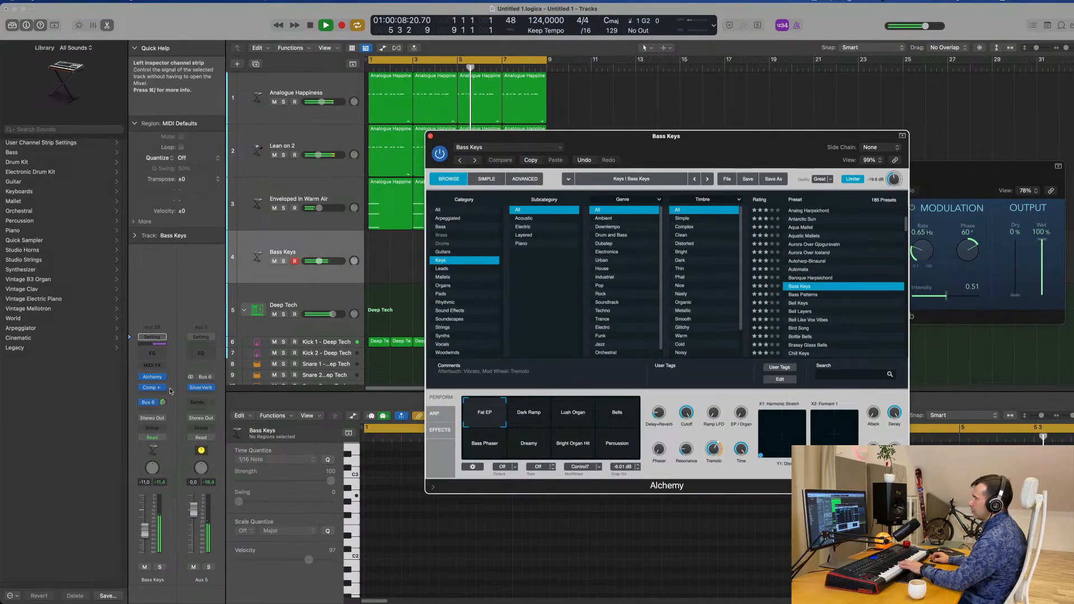
drag(168, 414, 168, 414)
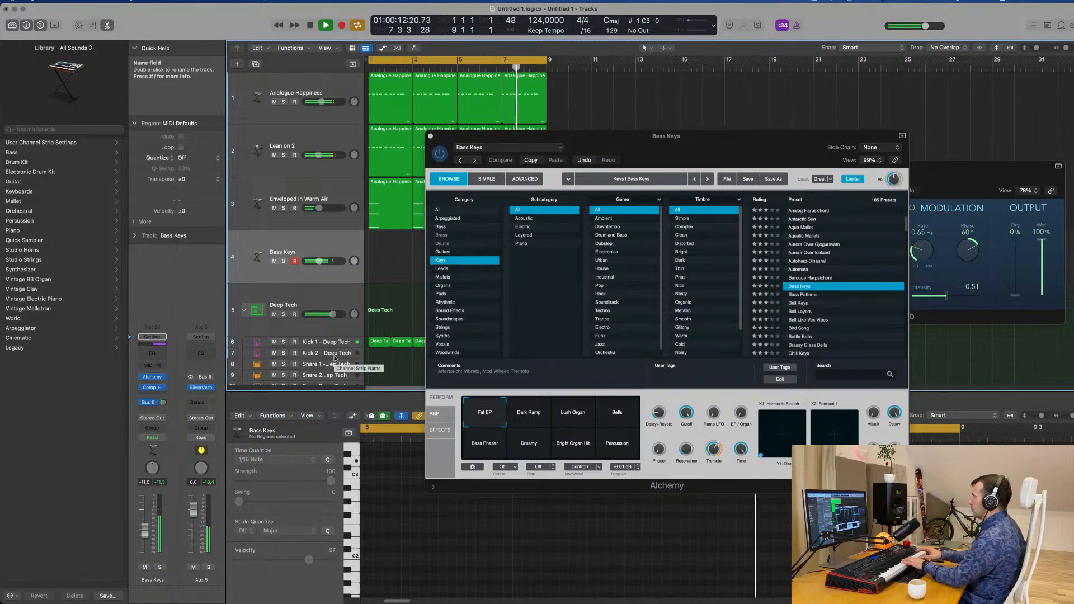
click(527, 418)
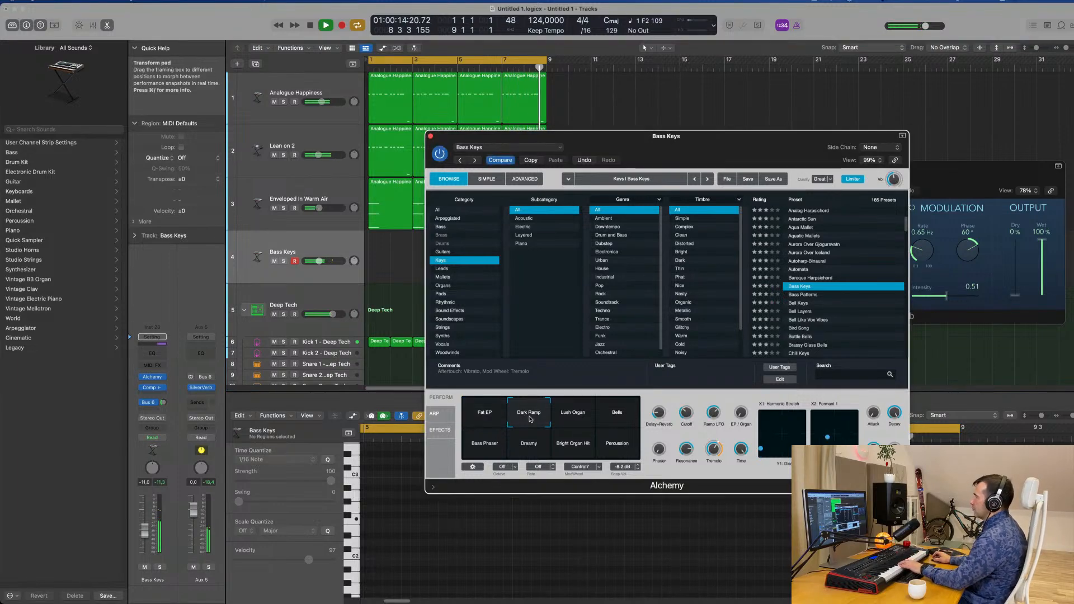
click(575, 415)
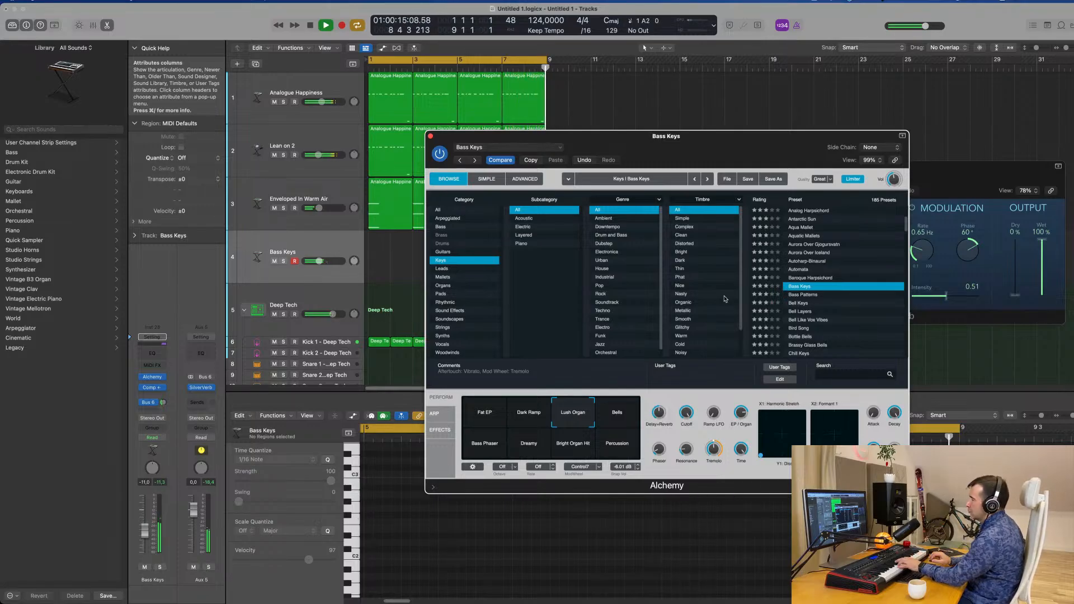
Record a chord progression on the Bass Keys track across the eight-bar loop and stop the transport
click(303, 243)
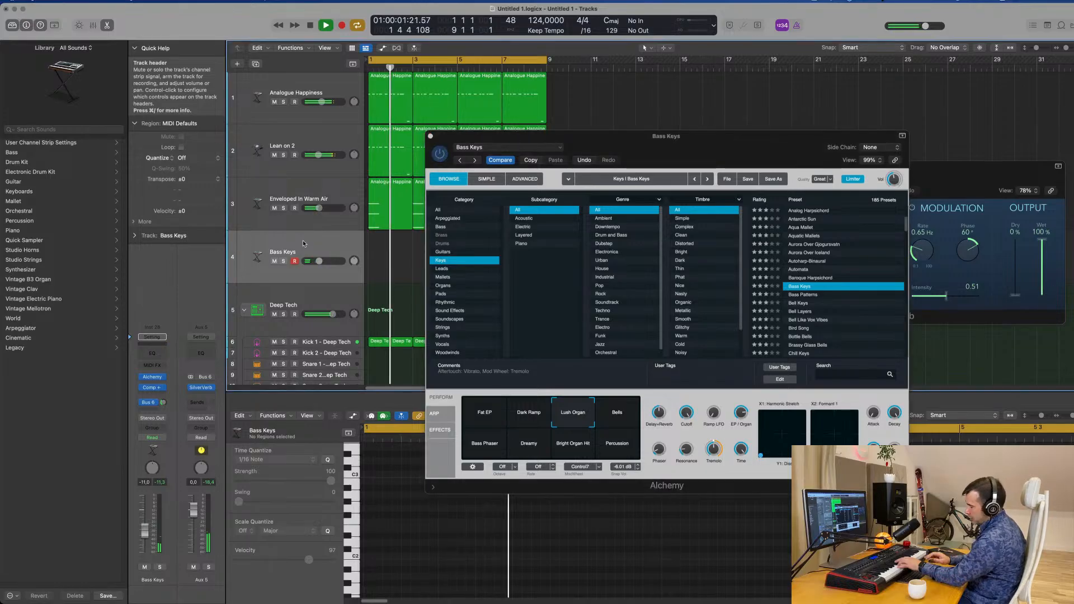
key(r)
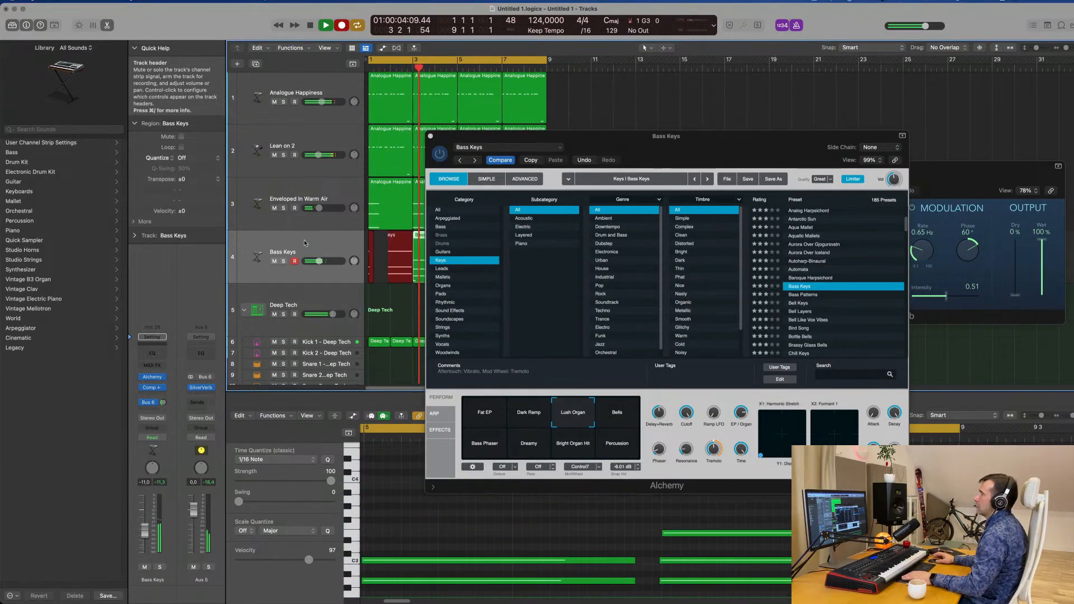
drag(777, 153, 1073, 198)
key(space)
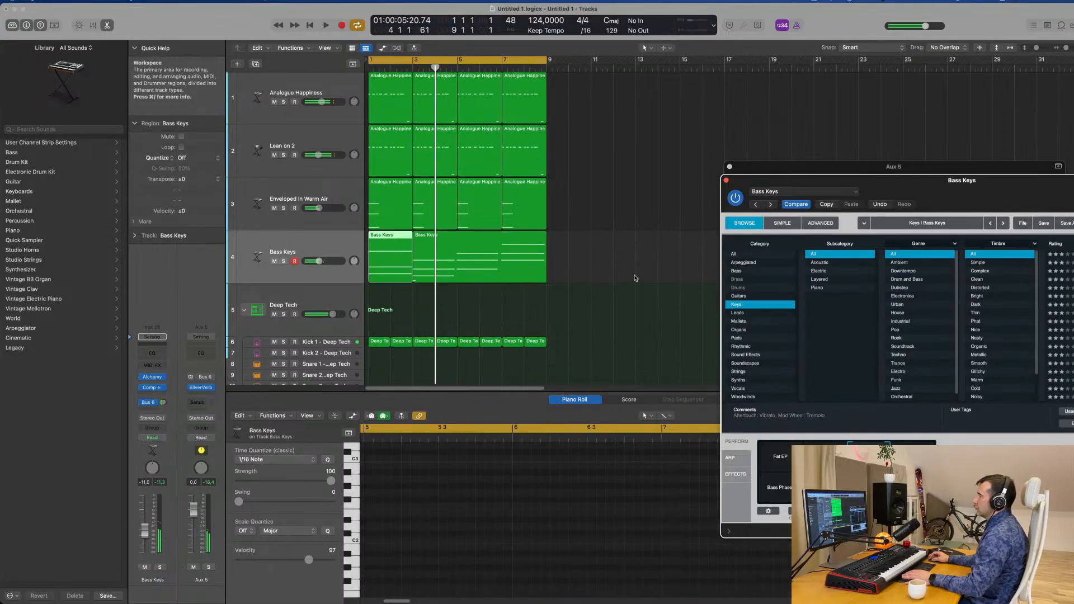
Join the two recorded Bass Keys regions into one eight-bar region
drag(632, 266, 402, 274)
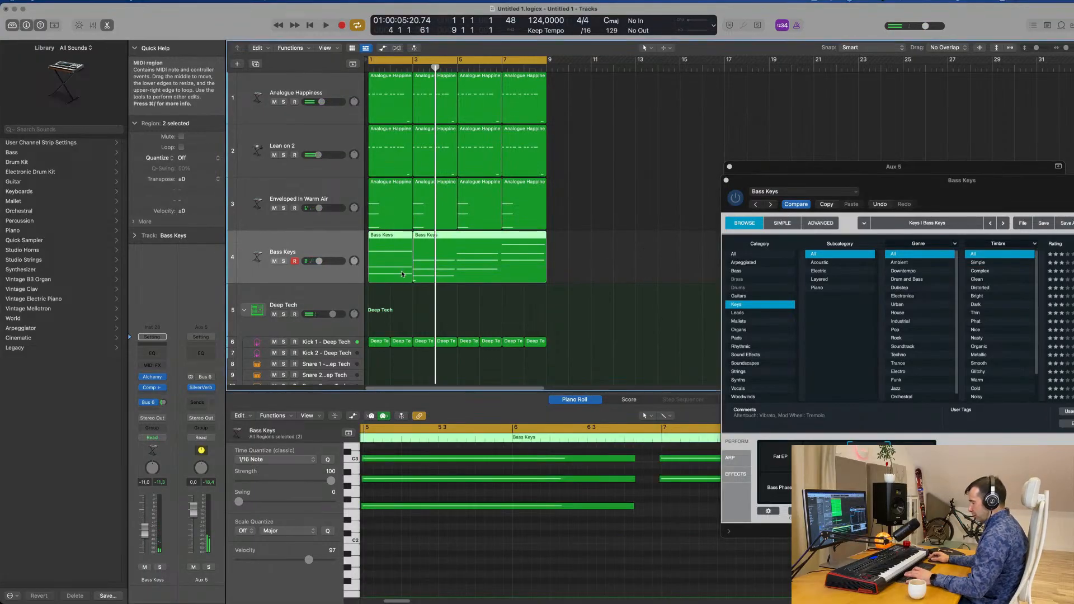
key(super+j)
click(656, 283)
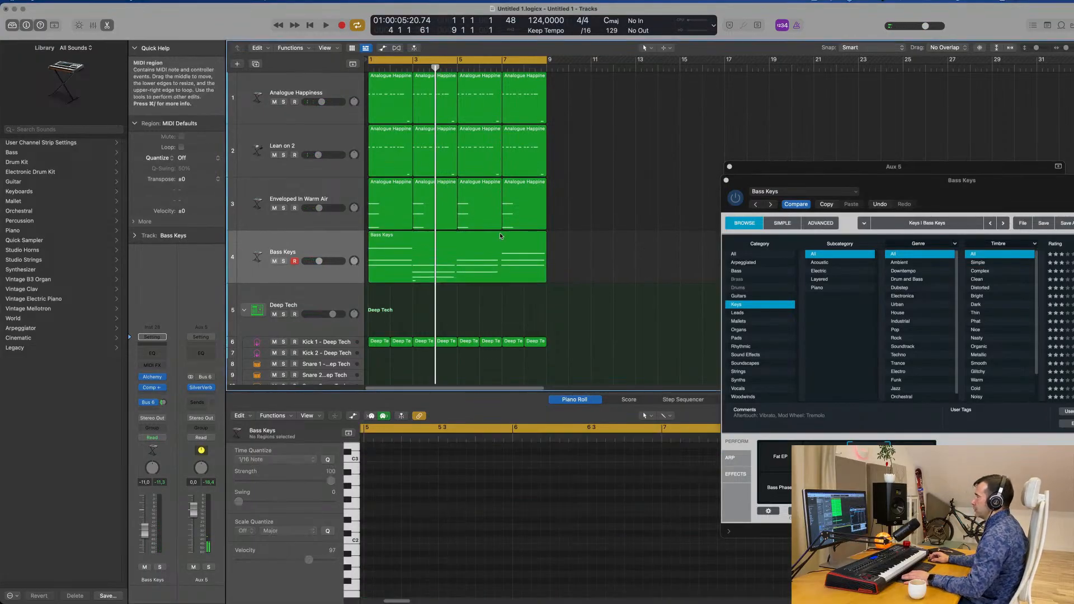
Open the Bass Keys region for note editing, delete the stray short note at bar 3, and play the loop
click(466, 237)
key(e)
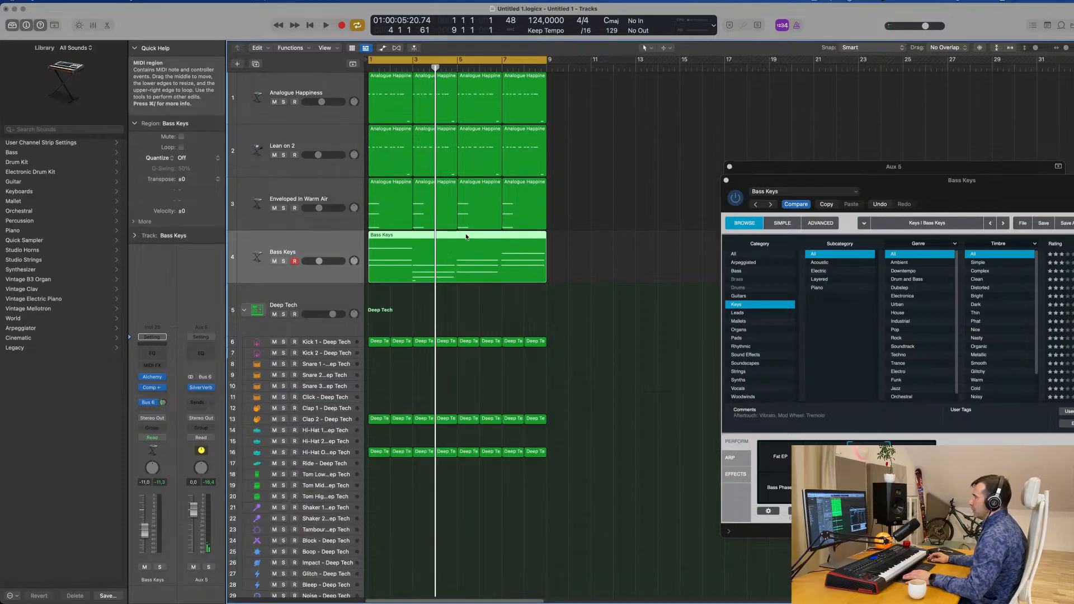
key(e)
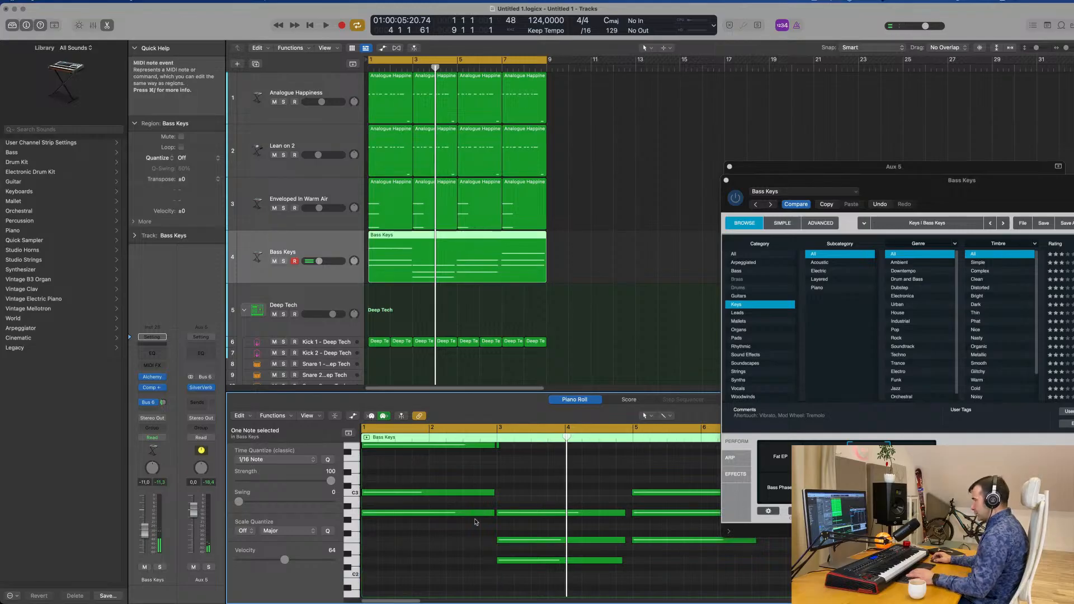
key(super+a)
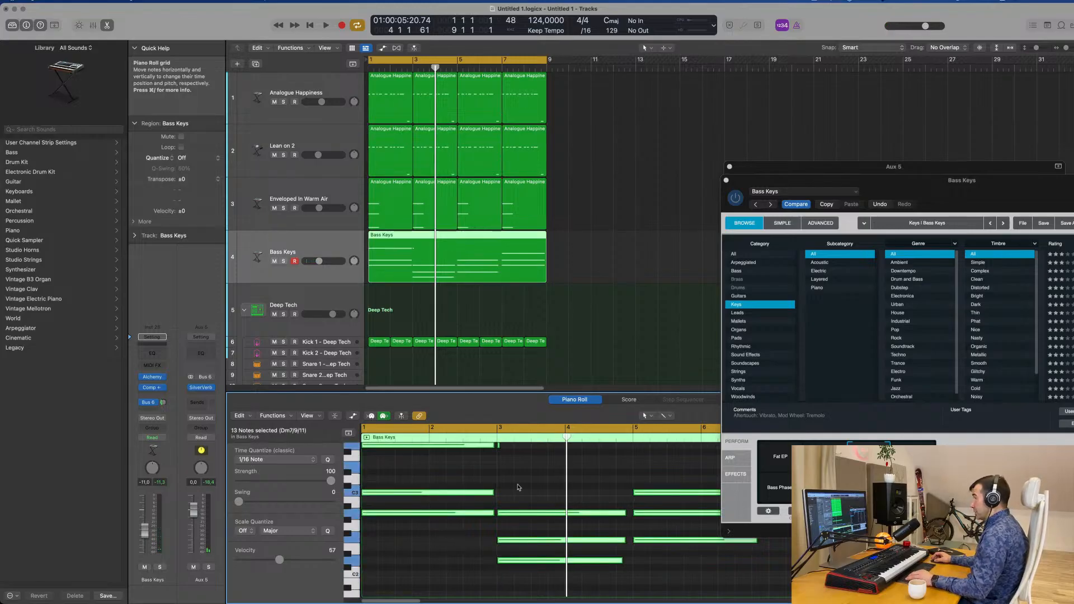
scroll(519, 488, up, 3)
drag(513, 512, 506, 525)
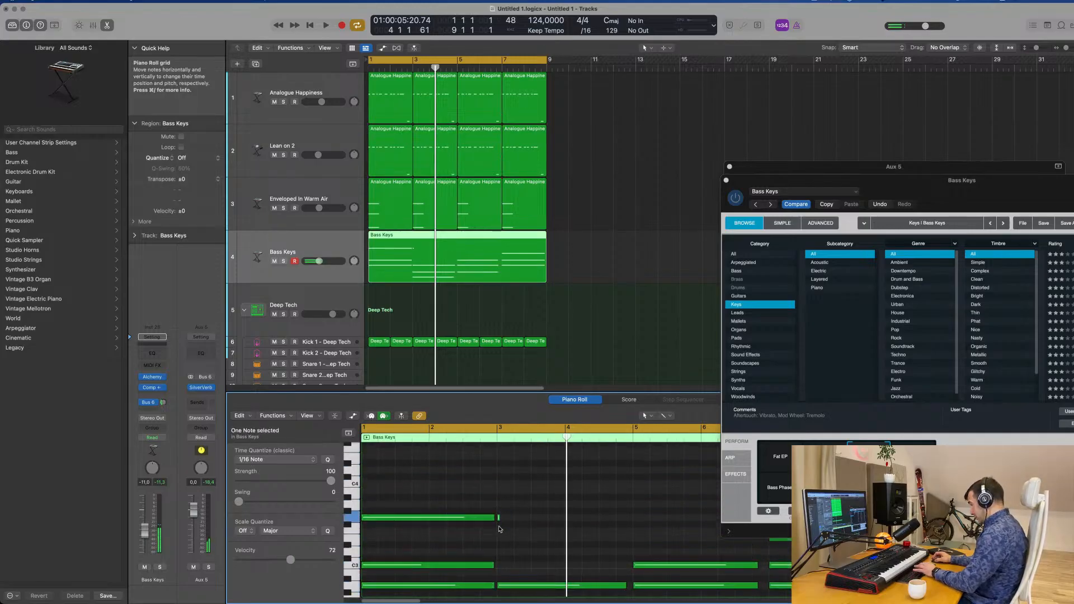
key(space)
scroll(514, 494, left, 2)
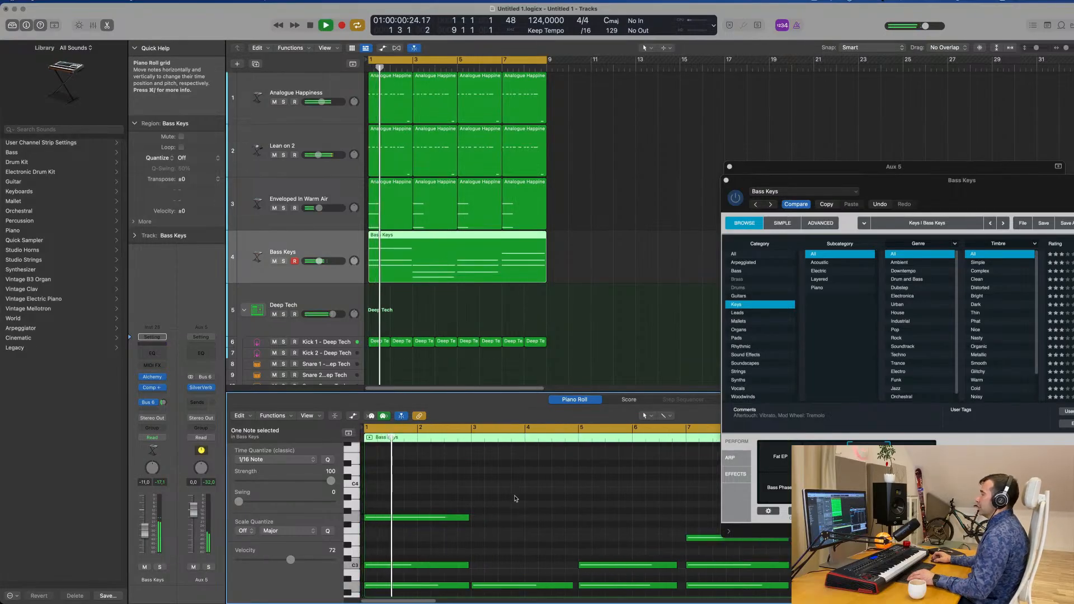
scroll(515, 495, down, 4)
scroll(516, 496, down, 3)
scroll(515, 496, left, 1)
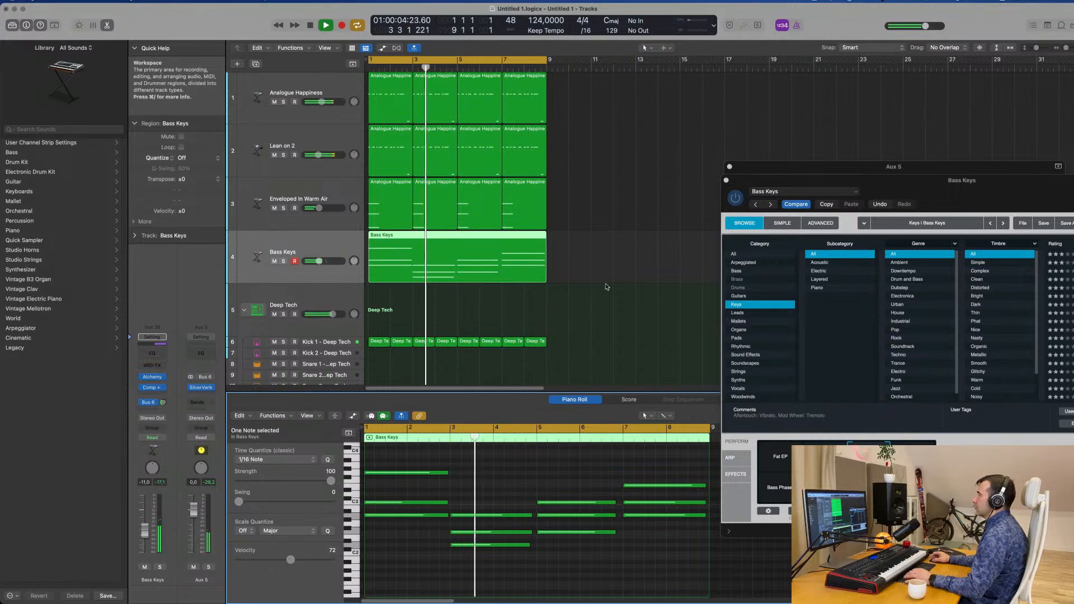
key(space)
Split the Bass Keys region at bar 3, move its first two bars to bars 7–8, shift the rest to bar 1, and rejoin it
click(411, 242)
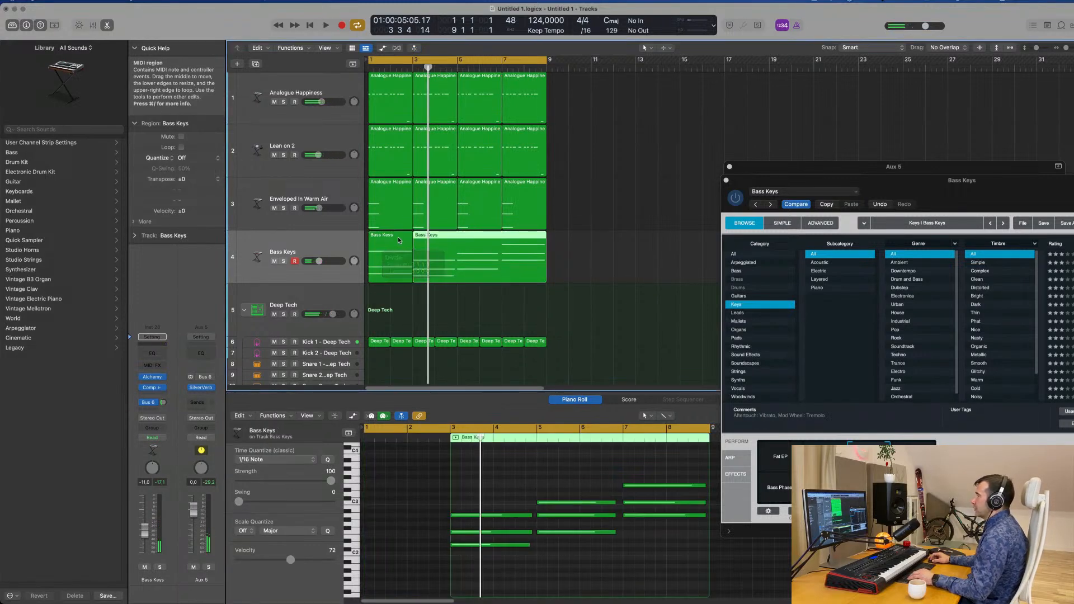
drag(395, 242, 645, 239)
drag(482, 239, 438, 238)
drag(632, 239, 548, 247)
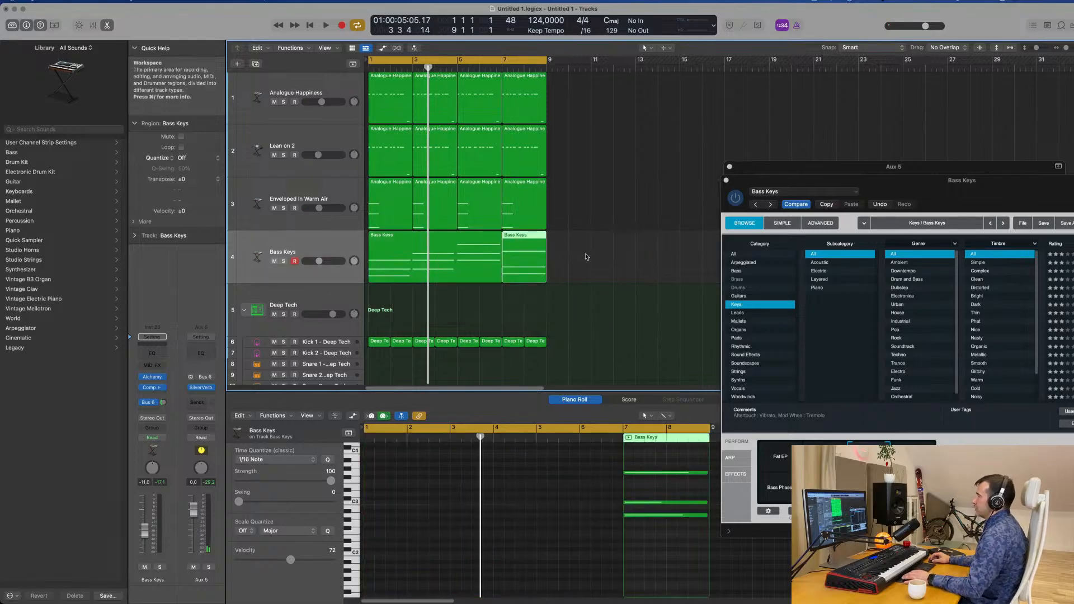
shift+click(497, 257)
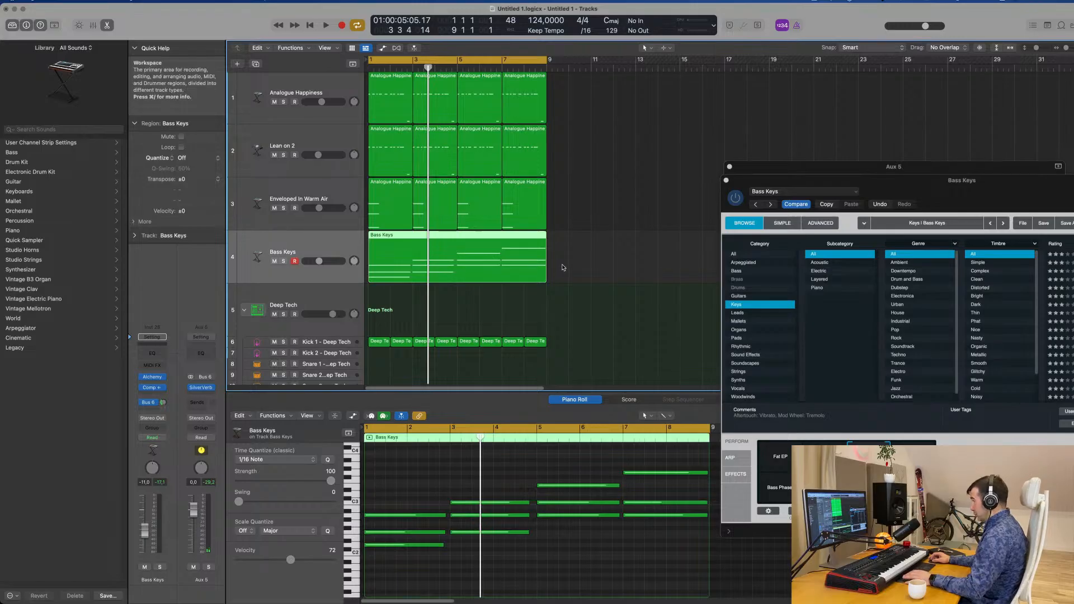
Play the loop and set the Bass Keys track volume to -12.0 dB
key(space)
drag(942, 180, 857, 101)
key(Return)
key(Return)
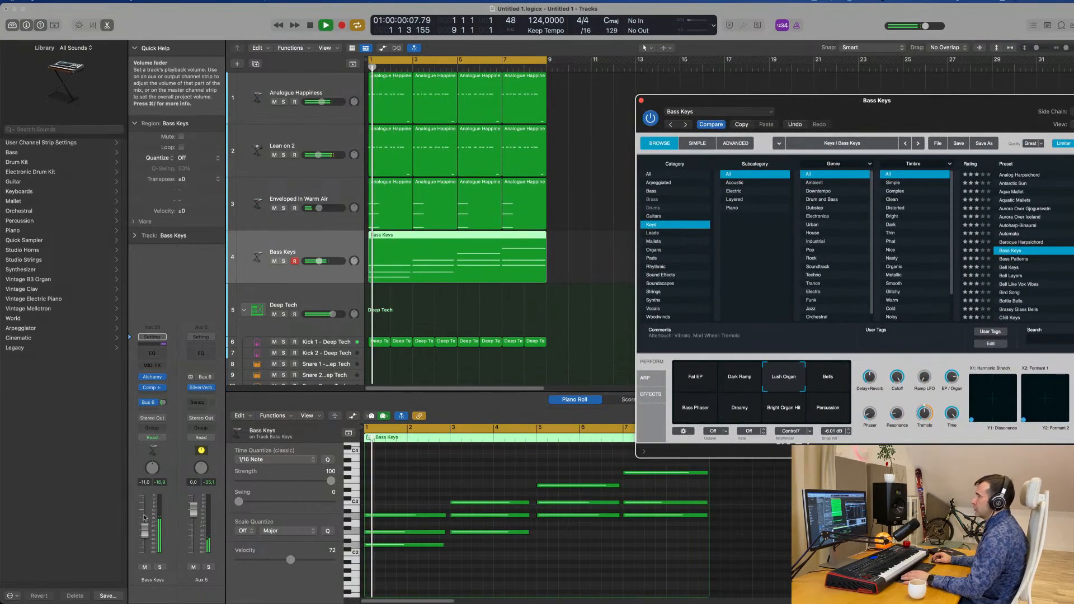
drag(145, 518, 146, 536)
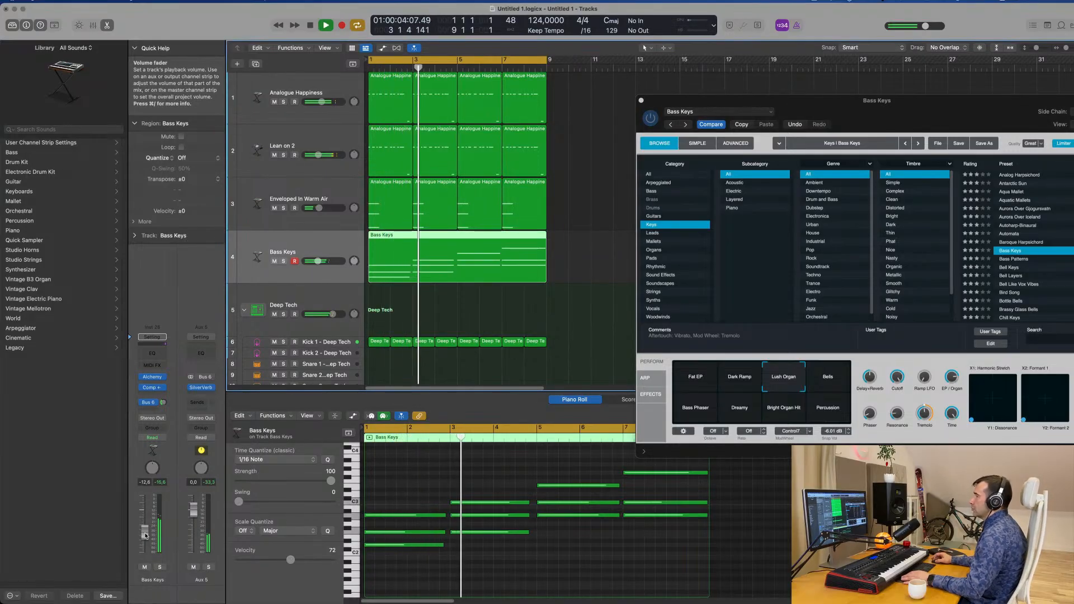
drag(952, 114, 853, 124)
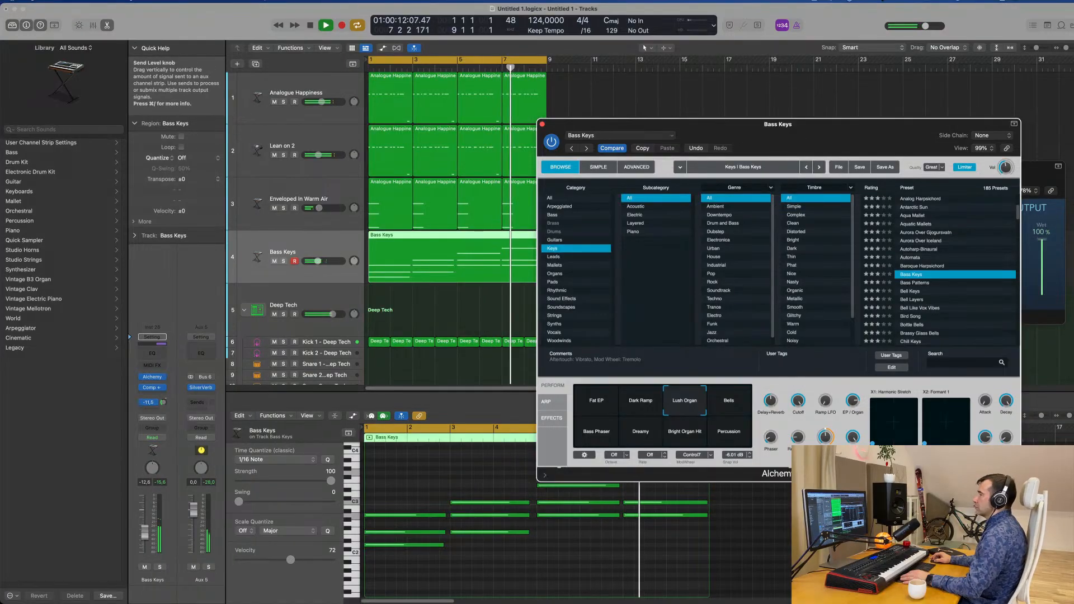
drag(923, 127, 1073, 75)
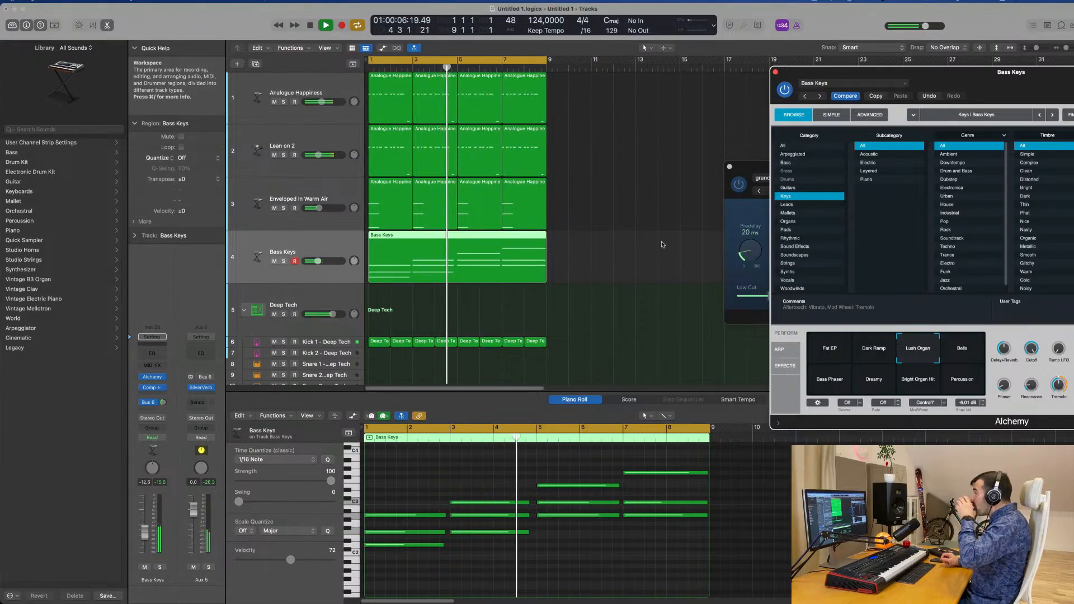
drag(1015, 79, 736, 86)
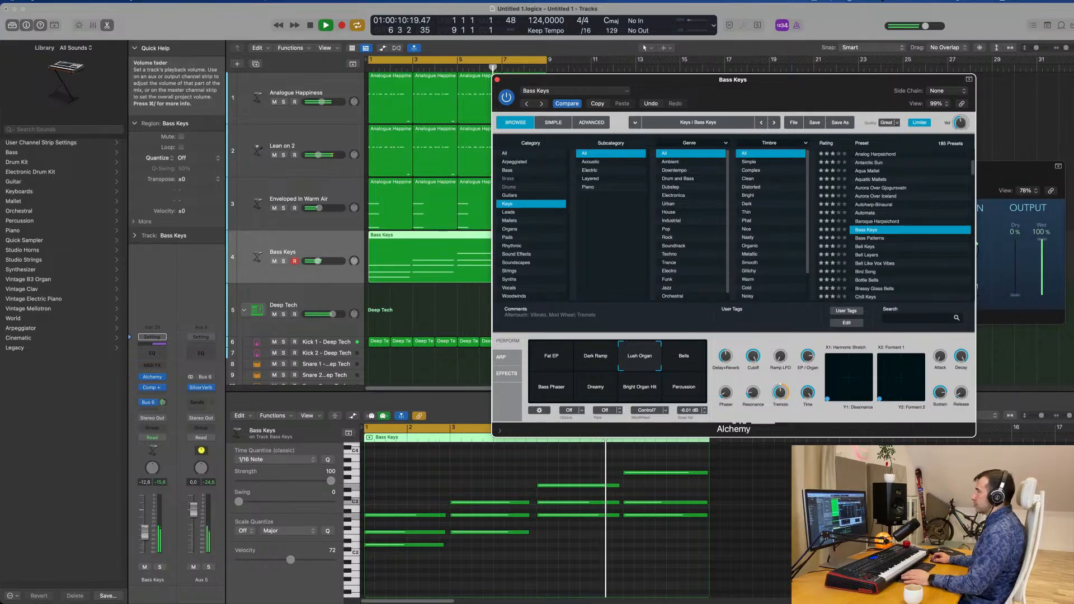
drag(145, 534, 145, 533)
Try the Bells and Bass Phaser variations of the Bass Keys sound, choose Dreamy, and stop playback after listening
click(677, 361)
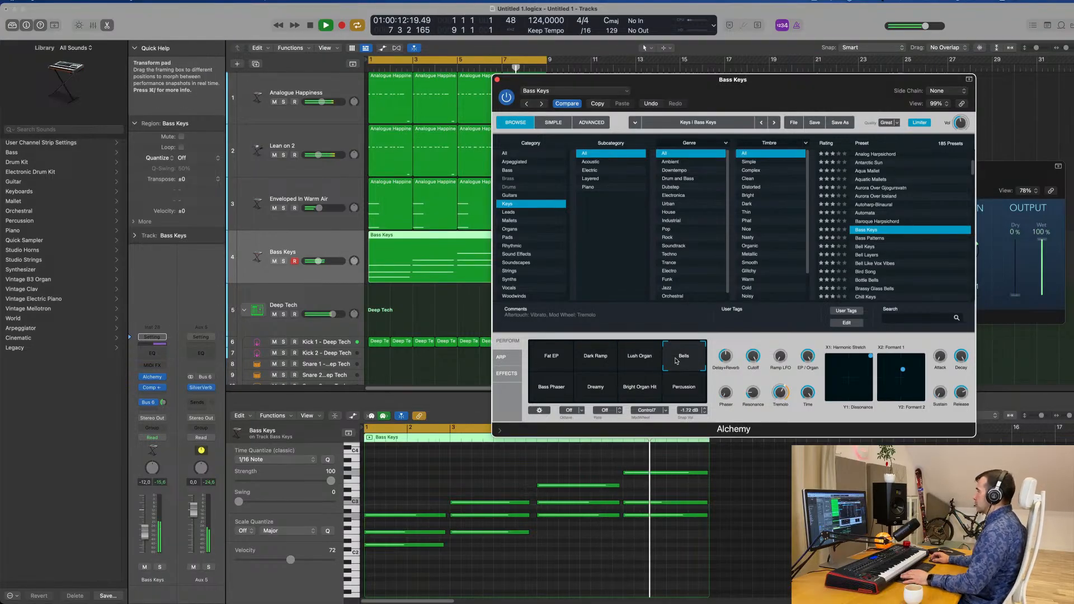
click(550, 392)
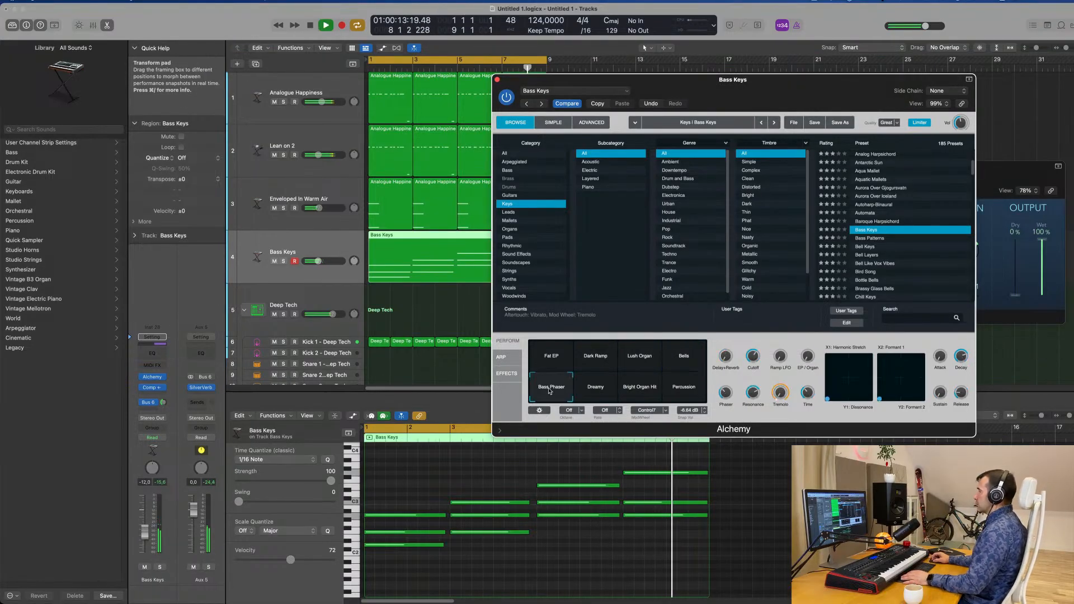
click(603, 390)
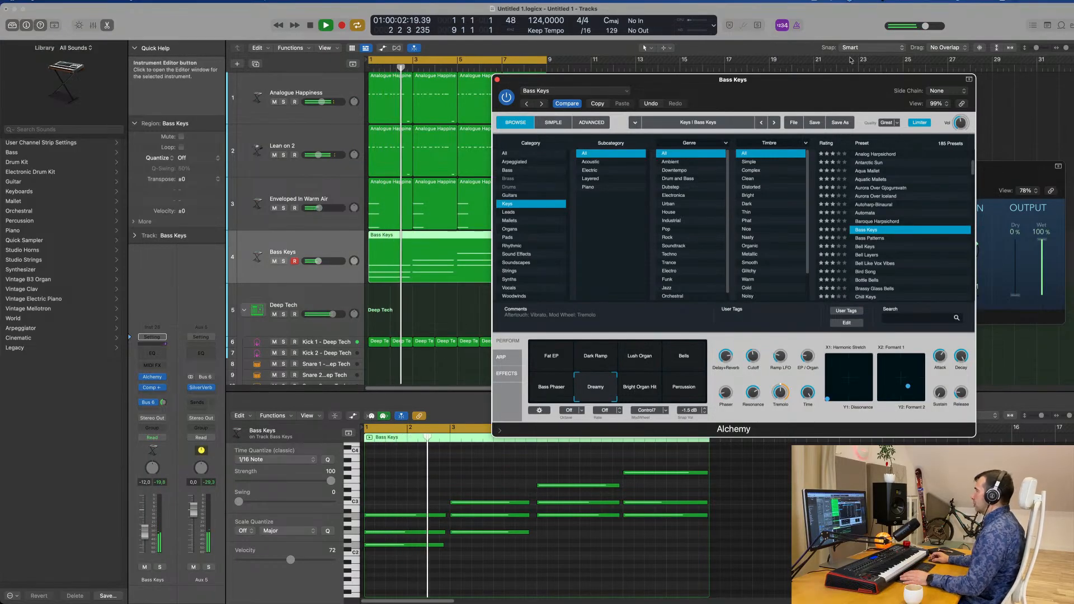
drag(796, 82, 809, 116)
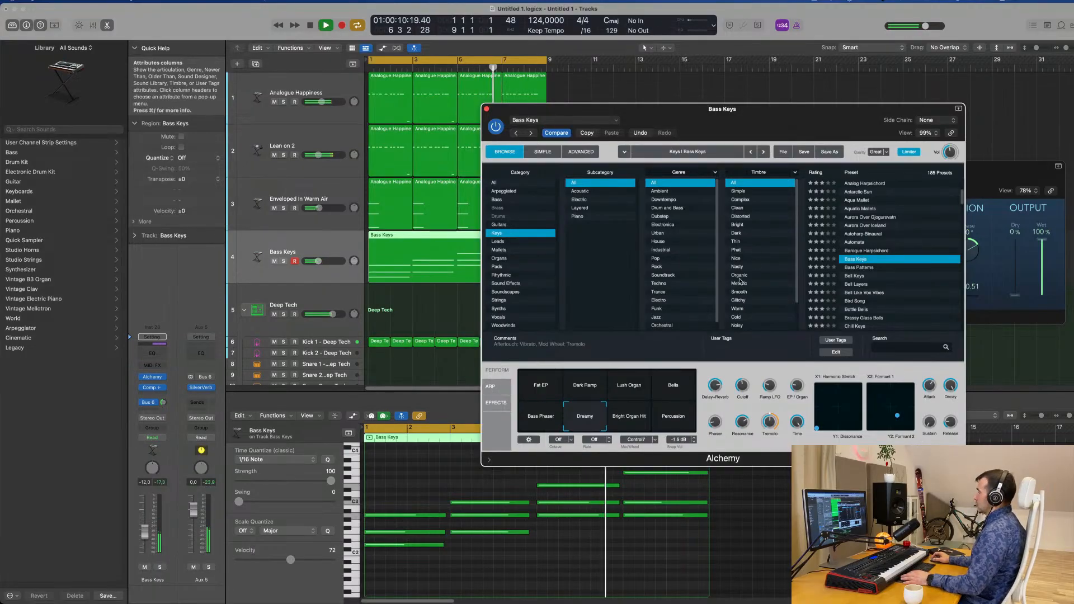
drag(758, 121, 858, 109)
key(space)
Duplicate the Bass Keys track and copy the eight-bar chord region onto the new track
click(283, 189)
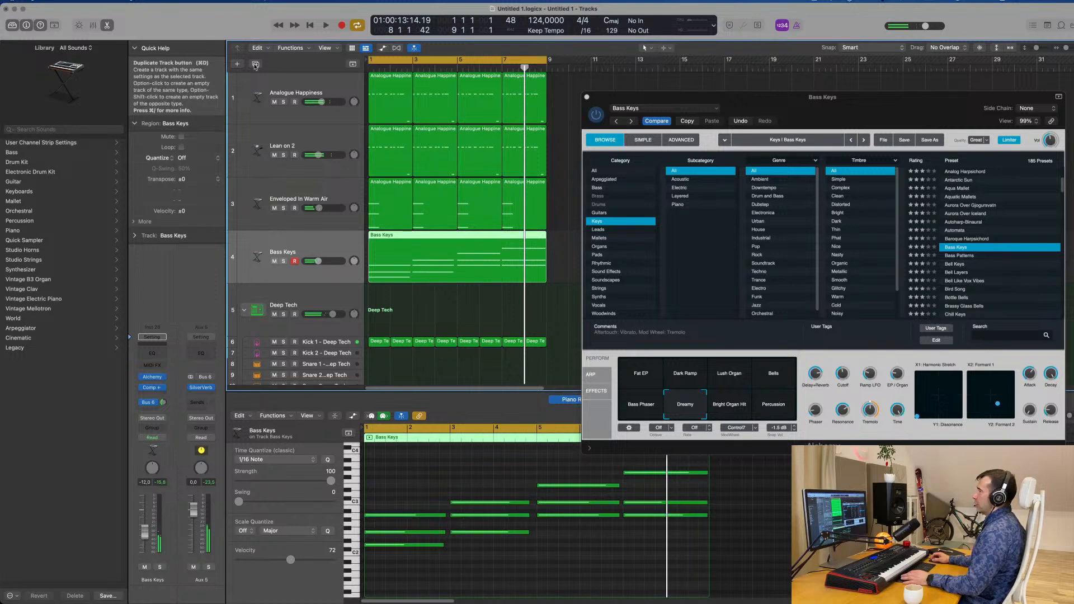
key(super+d)
drag(465, 247, 407, 307)
Open Alchemy on the original Bass Keys track and switch its variation to Lush Organ
click(332, 255)
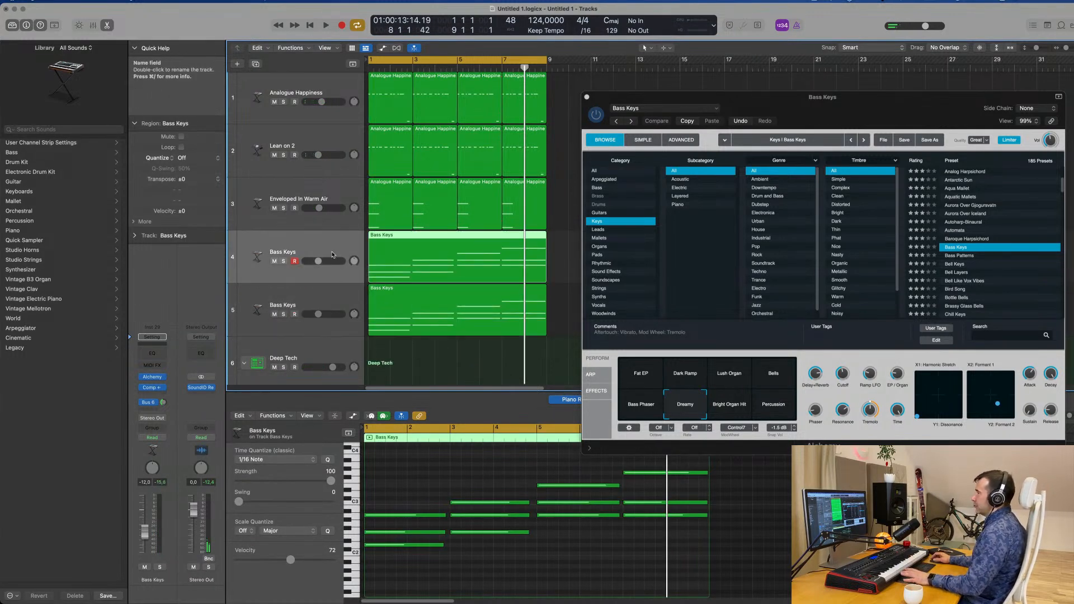
click(152, 378)
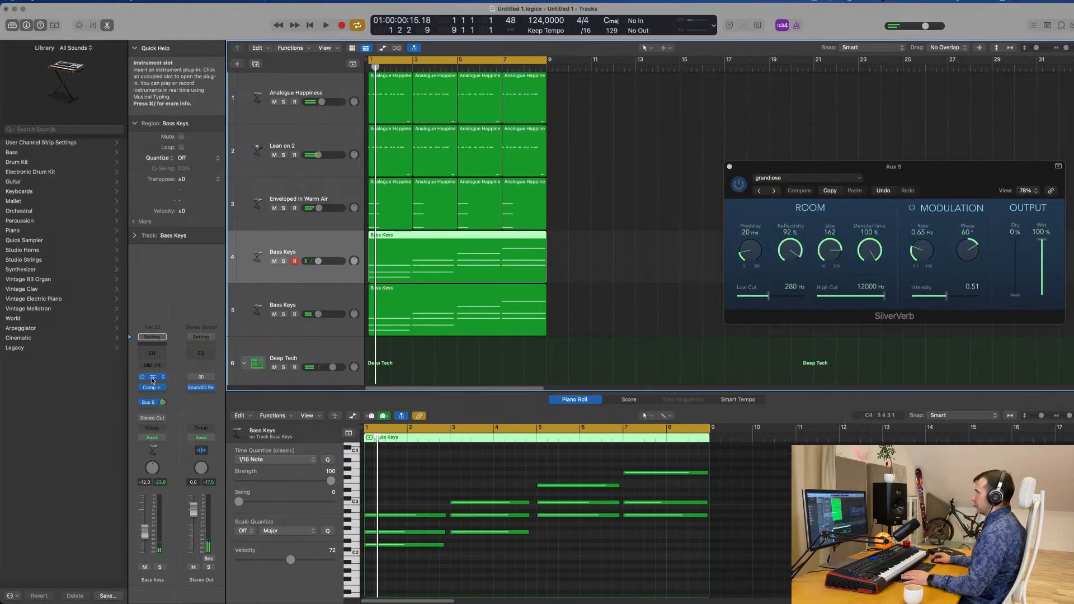
click(153, 378)
click(680, 374)
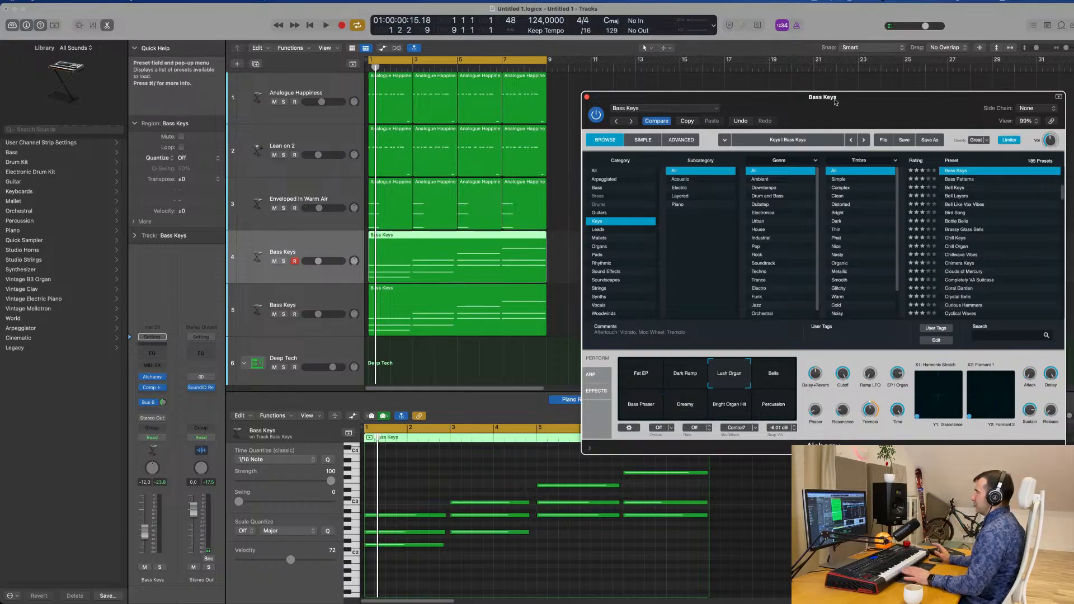
Play the loop and lower the original Bass Keys track's volume to -17.0 dB
key(space)
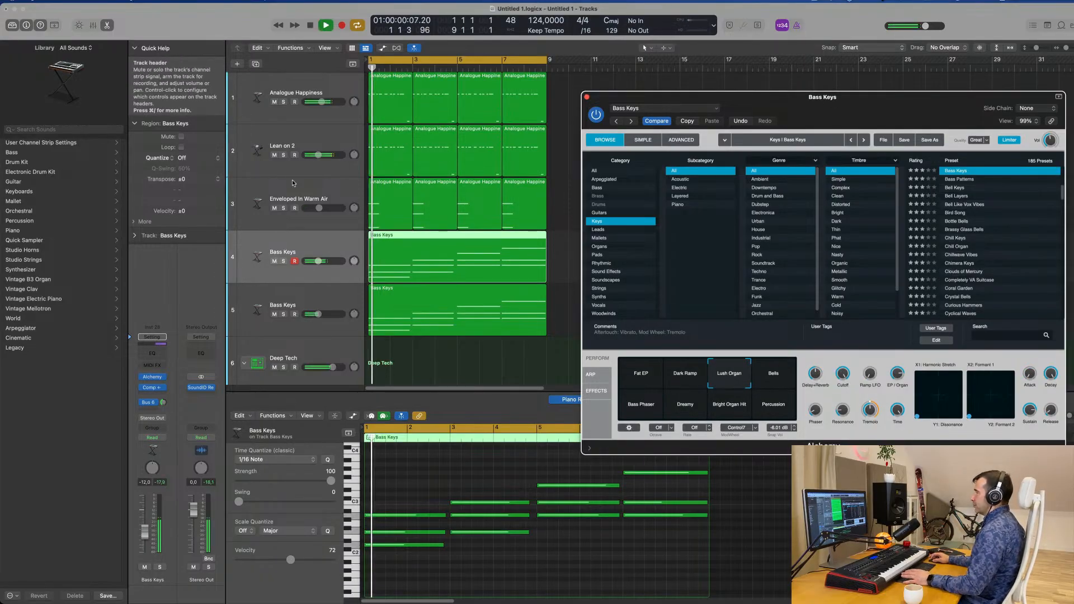
click(316, 249)
key(Return)
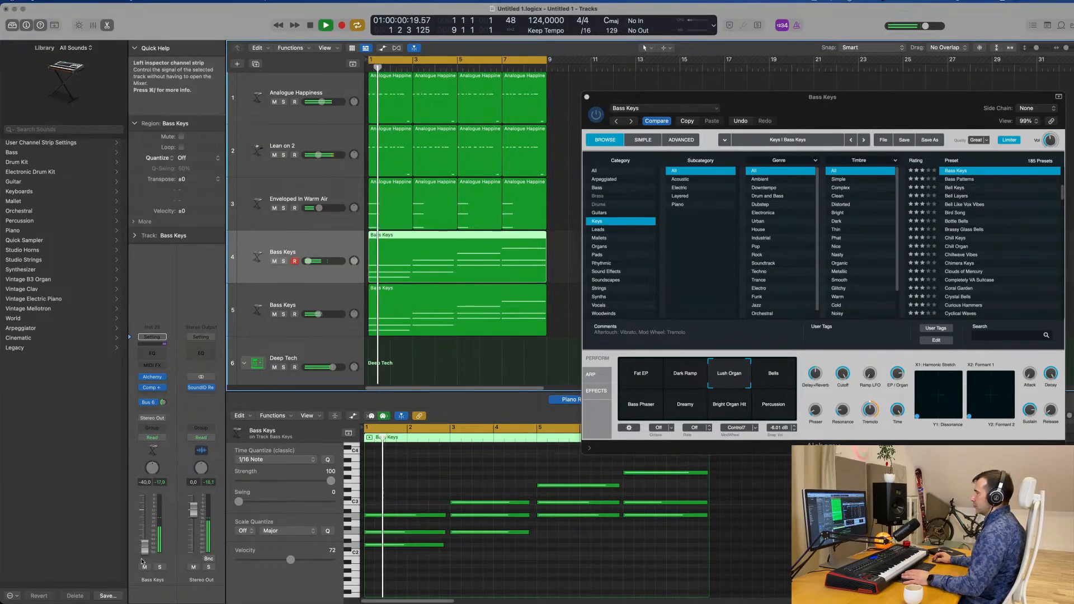
key(Return)
drag(144, 532, 145, 539)
key(Return)
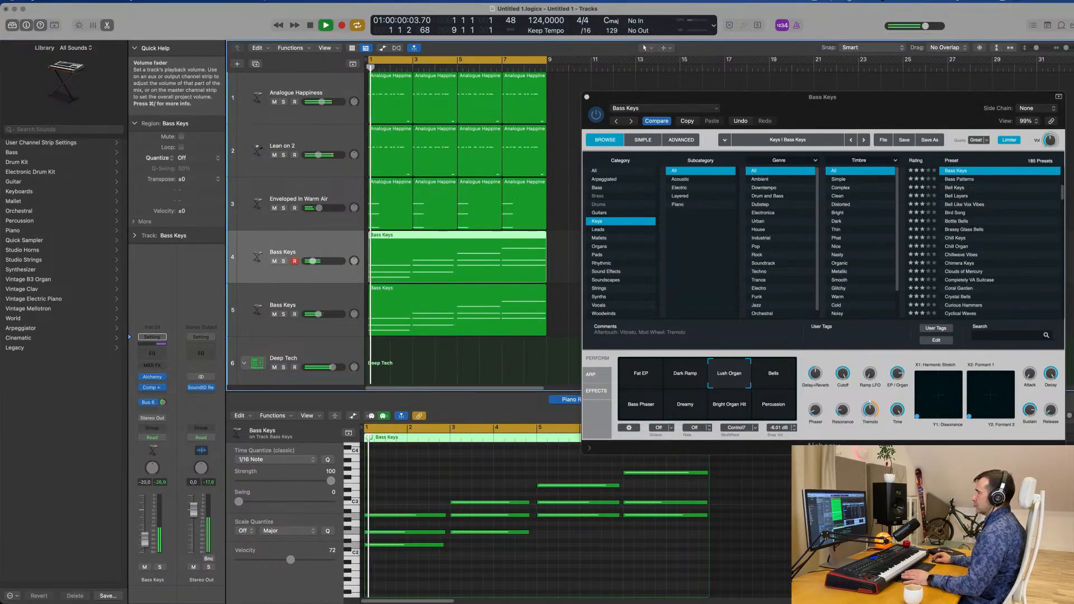
Add a Channel EQ to the original Bass Keys track and set a low cut at 167 Hz
key(Return)
click(153, 353)
key(Return)
mouse_move(364, 175)
mouse_down()
mouse_move(386, 246)
mouse_move(419, 295)
mouse_up()
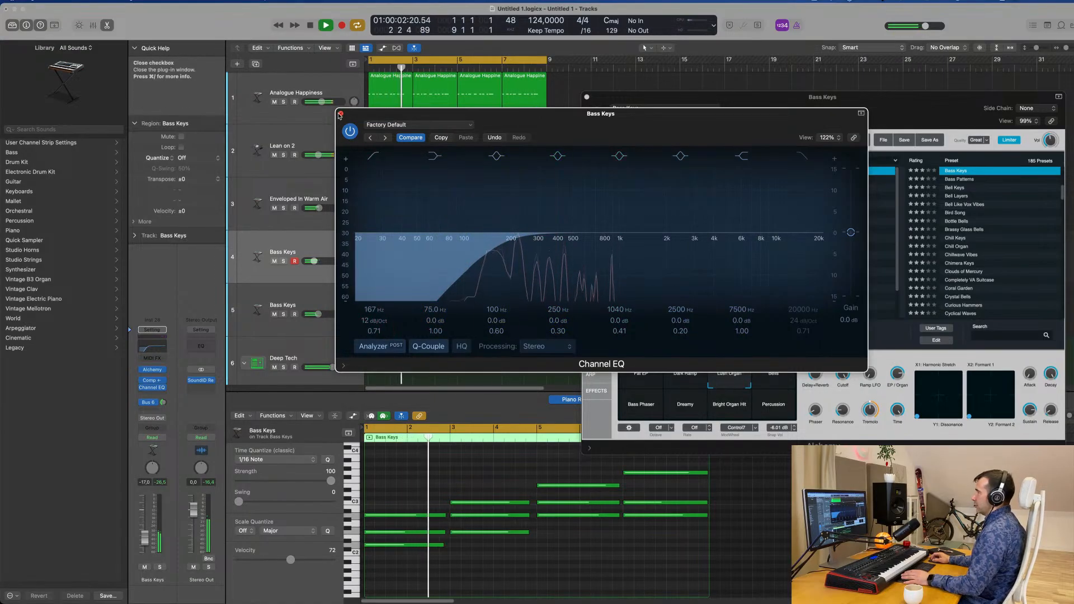
Add a Channel EQ to the duplicated Bass Keys track with a low cut at 188 Hz and Q 0.83, and close both EQ windows
click(268, 296)
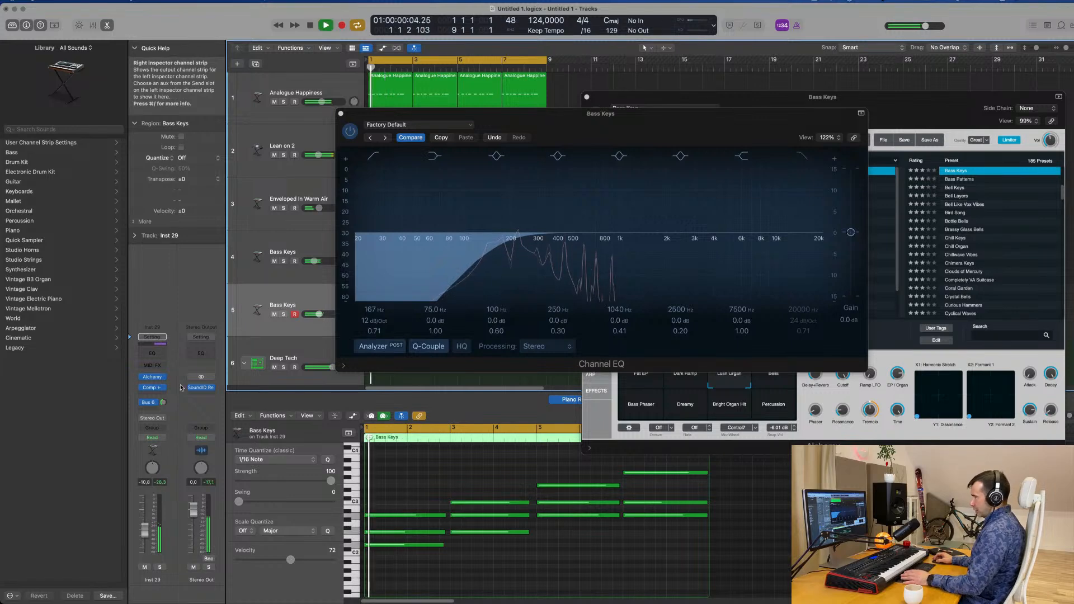
click(151, 356)
key(space)
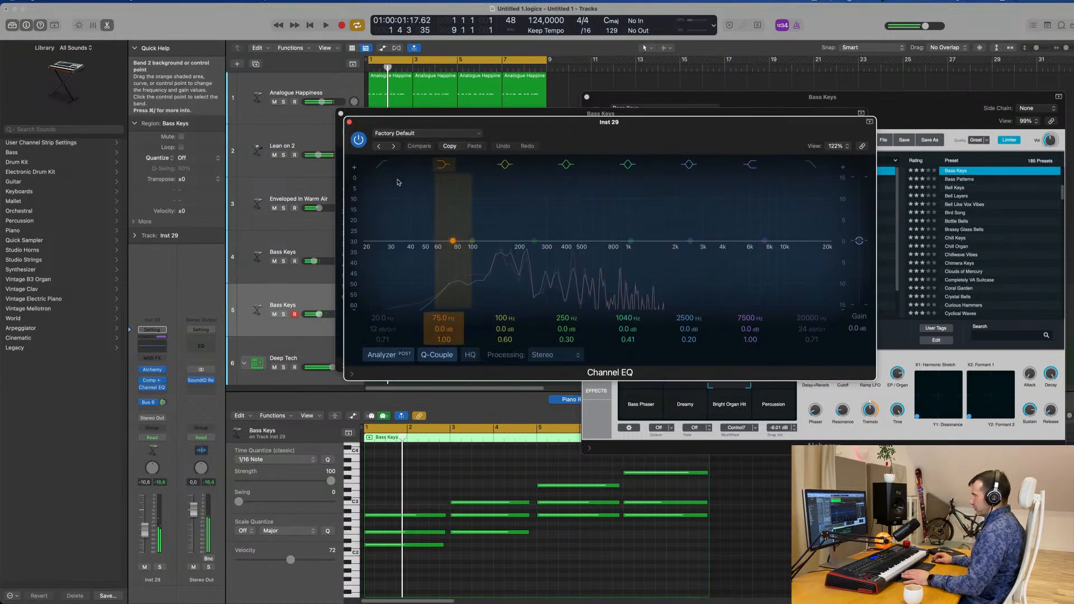
key(space)
drag(409, 240, 478, 256)
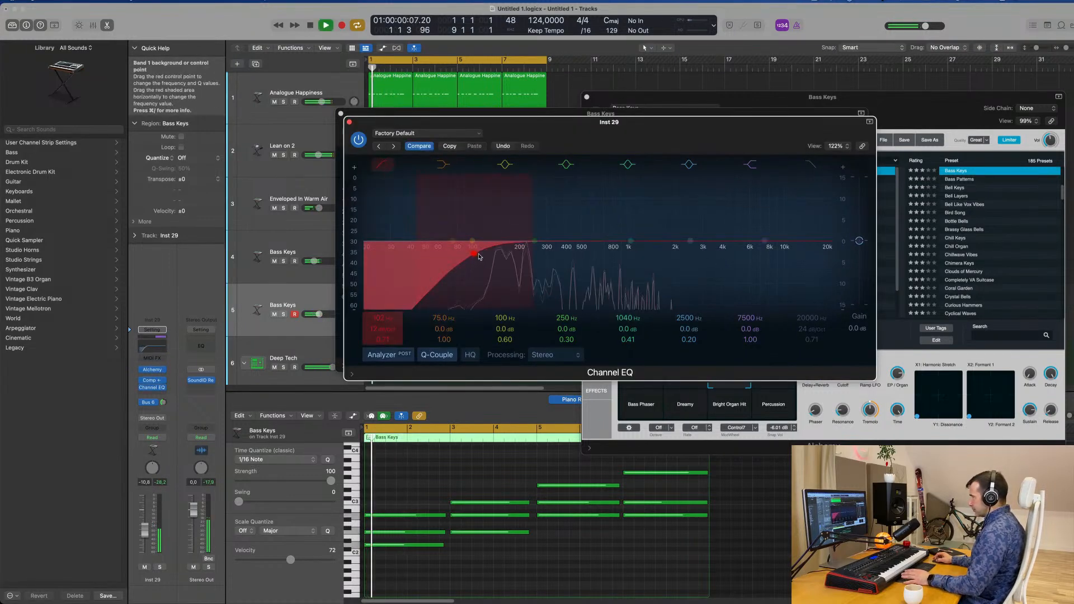
key(space)
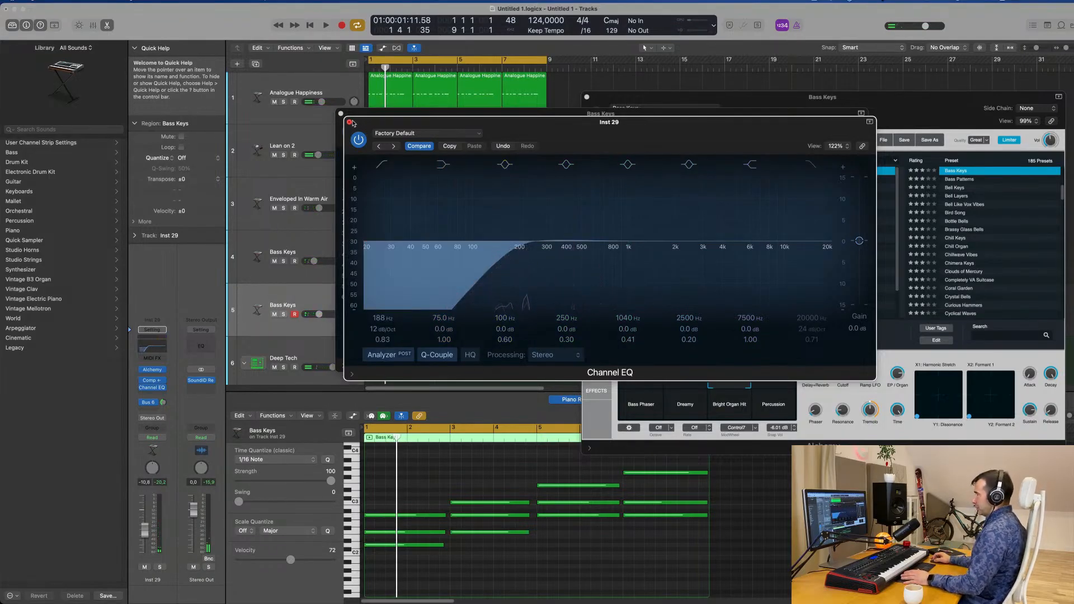
drag(362, 123, 610, 164)
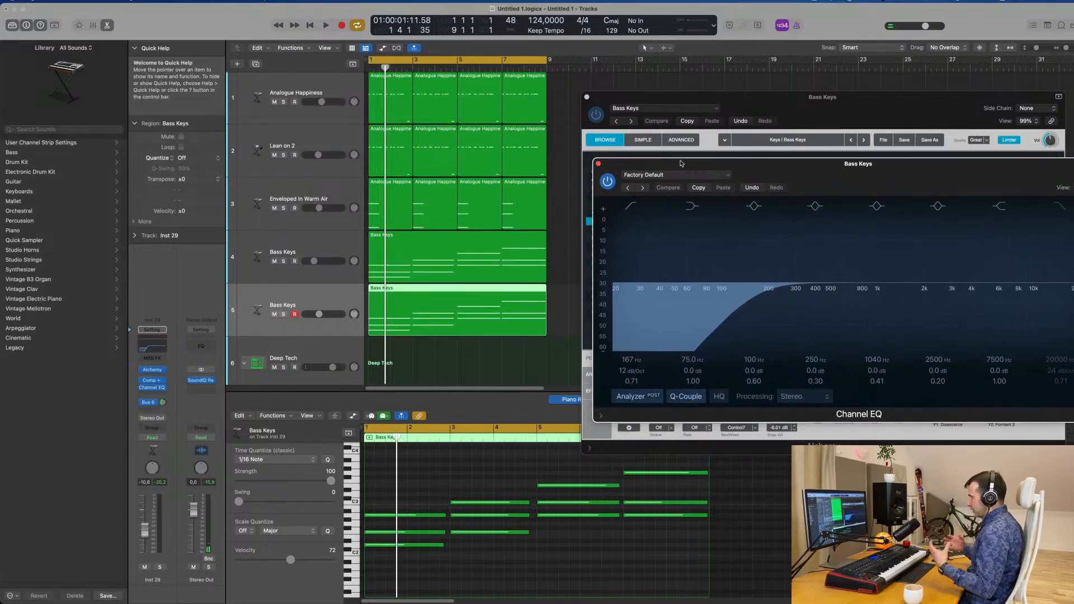
key(space)
drag(681, 164, 634, 158)
click(551, 159)
Raise the duplicated Bass Keys track's volume to -5.0 dB and solo it briefly during playback
key(space)
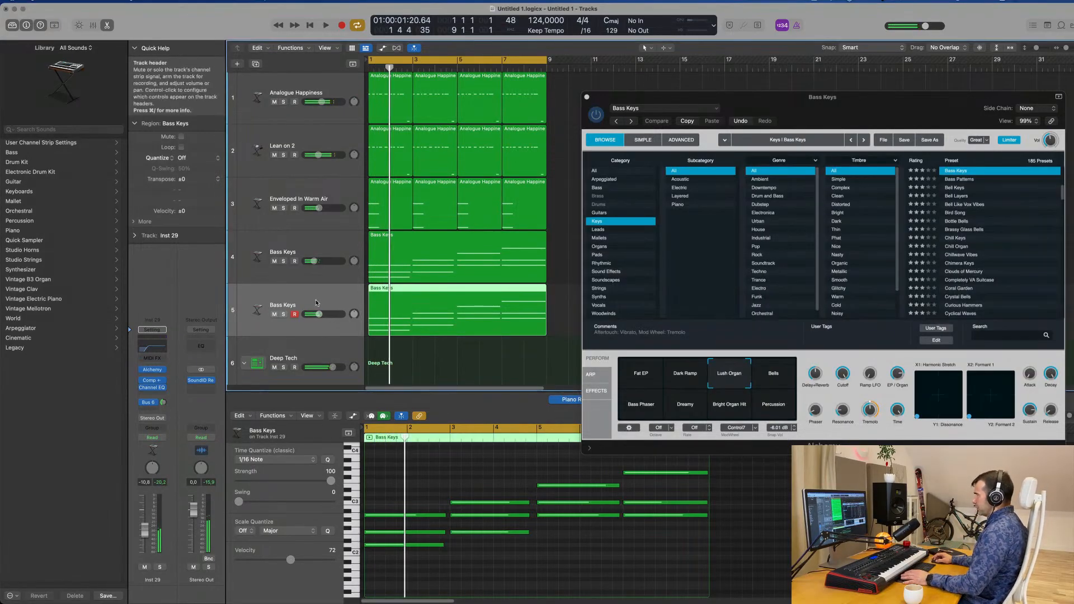
key(space)
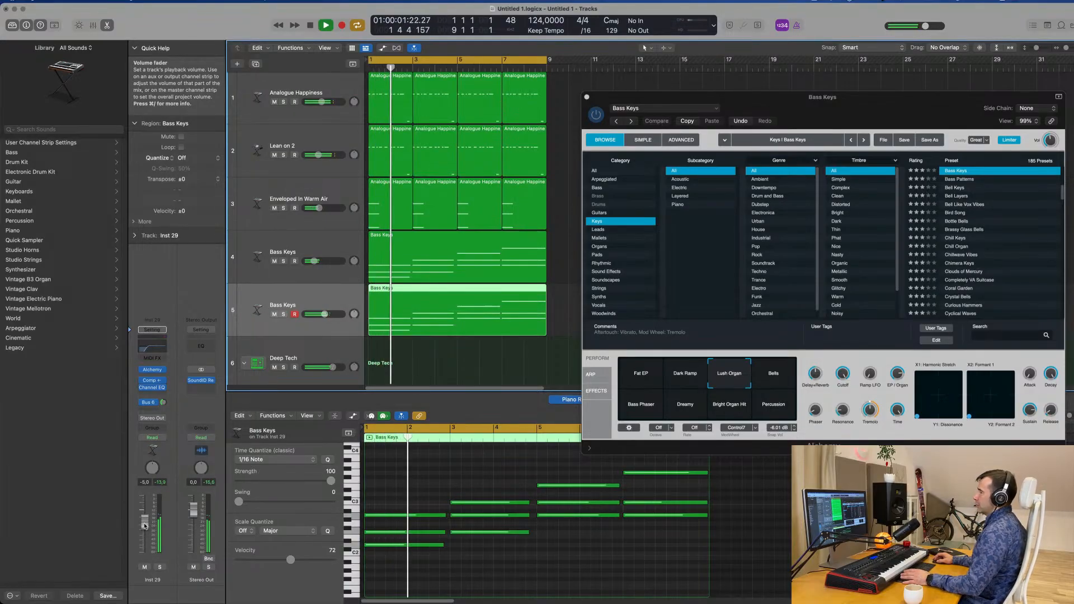
click(158, 567)
key(space)
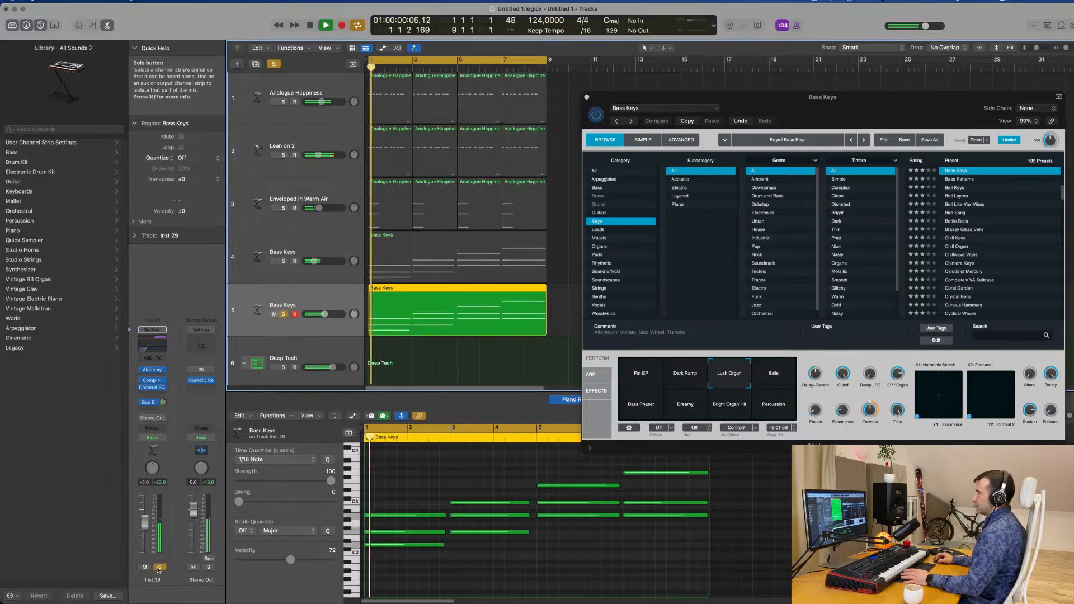
click(159, 567)
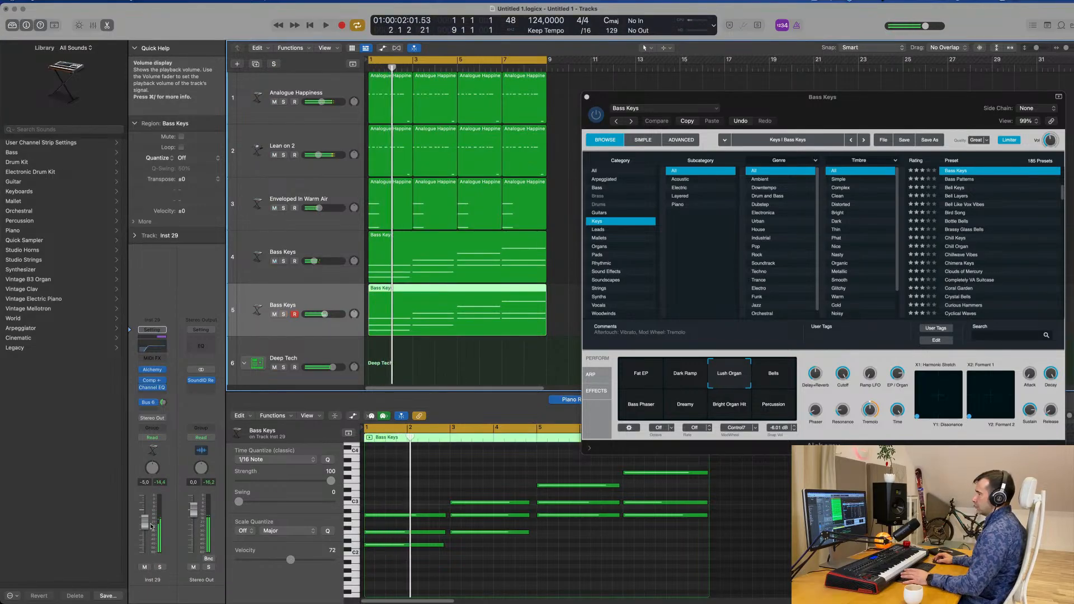
Lower the duplicated Bass Keys track's volume to -7.2 dB and raise the original Bass Keys Alchemy cutoff to 100%
key(space)
drag(145, 524, 145, 527)
key(space)
drag(880, 115, 829, 135)
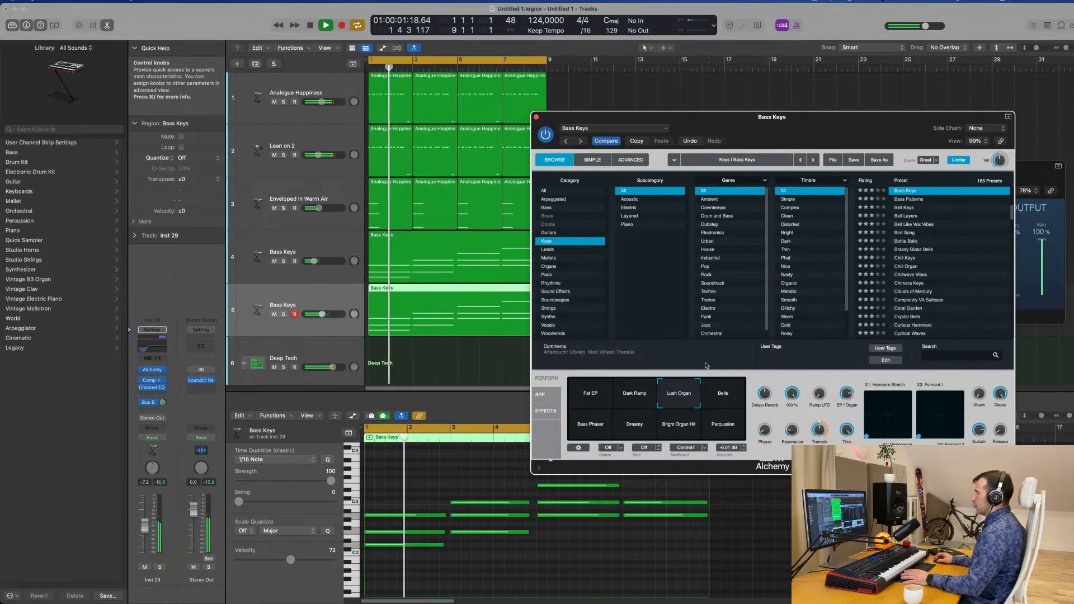
Open the duplicated Bass Keys track's Alchemy instrument and set its cutoff to about 62%
click(298, 305)
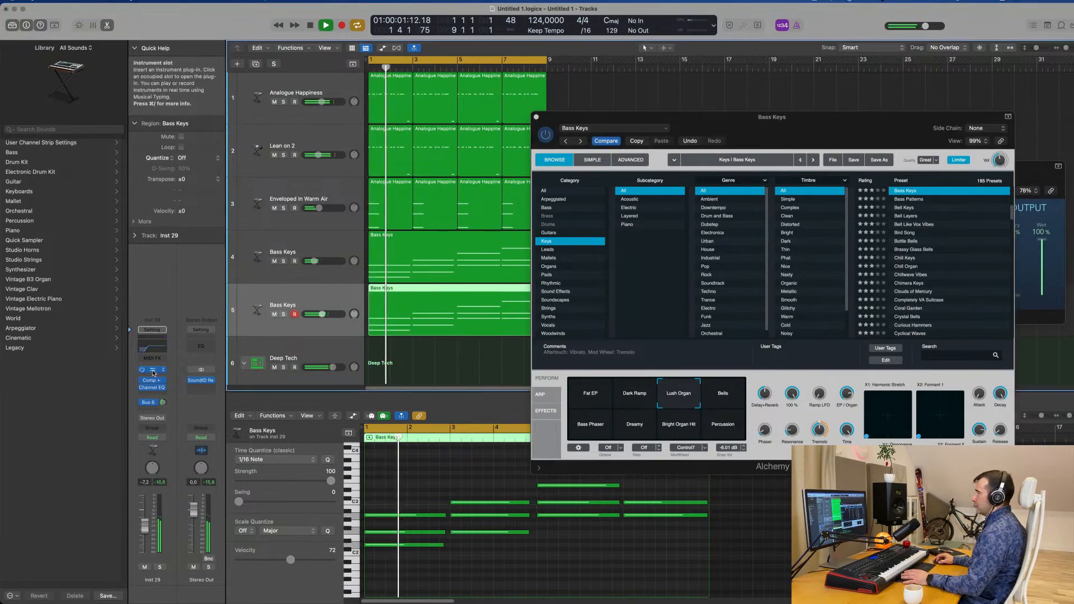
click(153, 371)
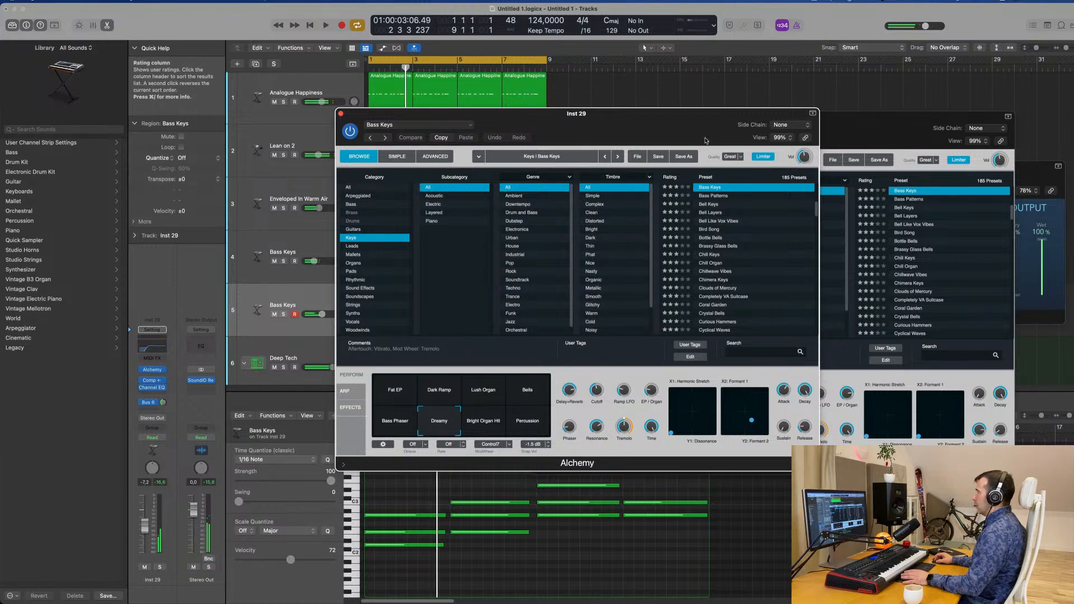
key(space)
drag(706, 140, 955, 178)
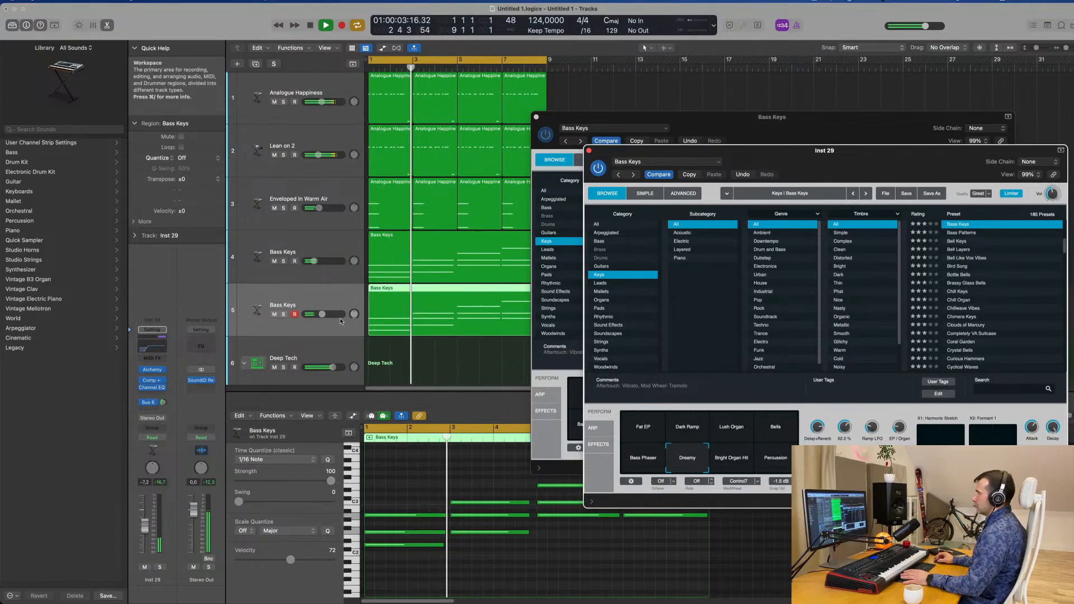
Set the duplicated Bass Keys track's Bus 6 reverb send to -5.0 dB and its volume to -14.2 dB during playback
click(66, 584)
key(Return)
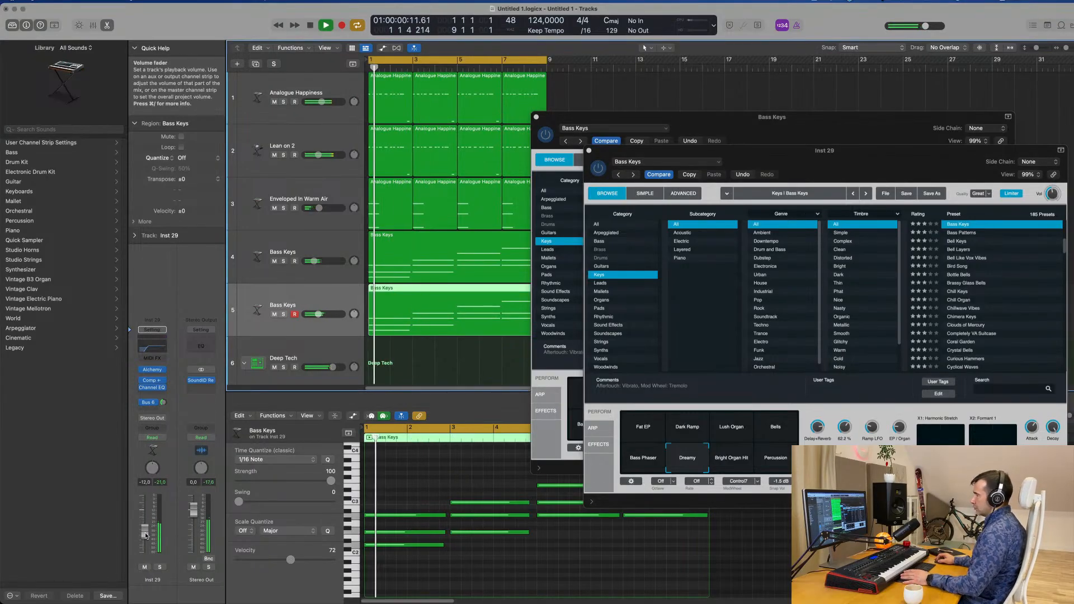
drag(146, 528, 145, 536)
click(163, 402)
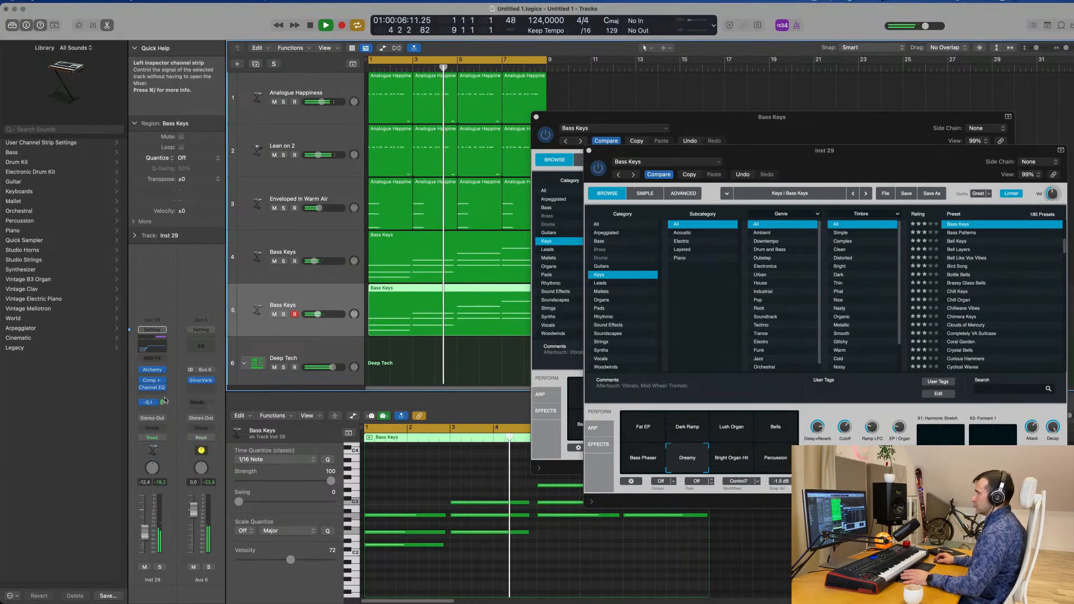
drag(165, 404, 165, 401)
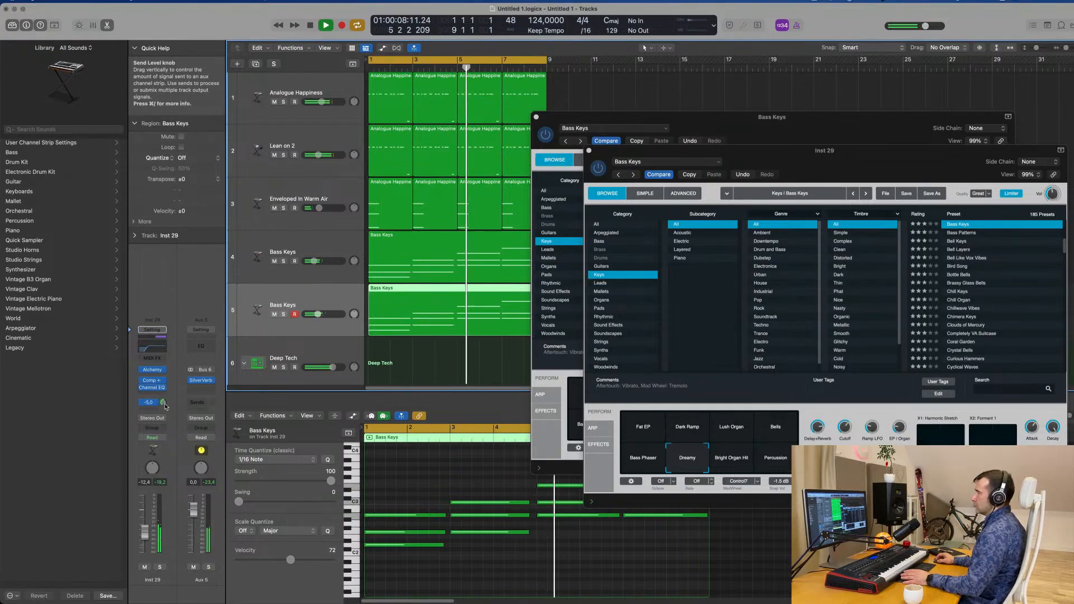
drag(145, 533, 145, 535)
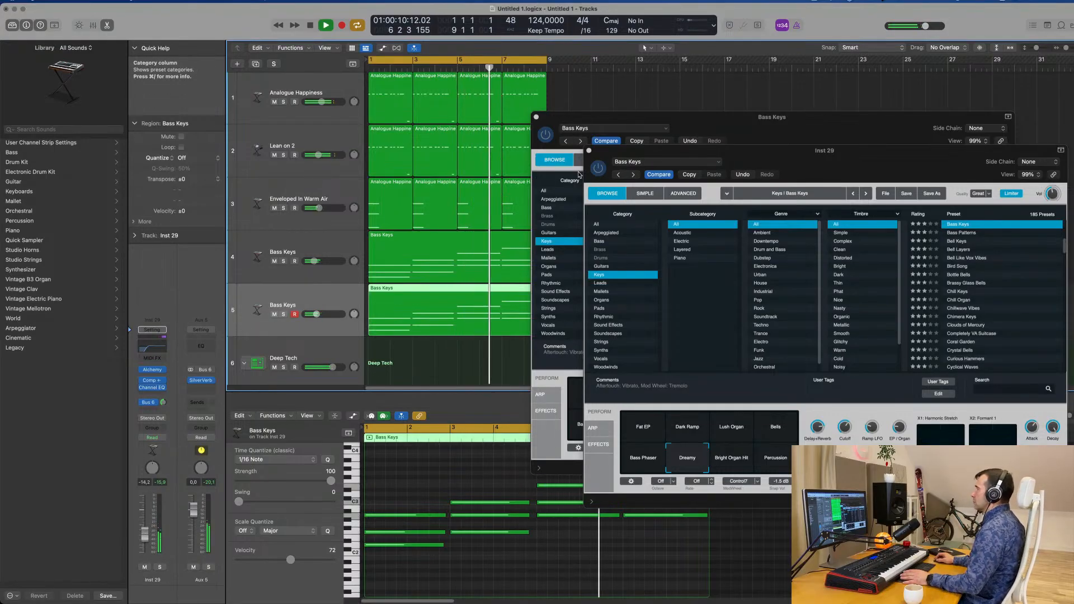
Close both Alchemy windows and add an empty duplicate of the second Bass Keys track
click(588, 151)
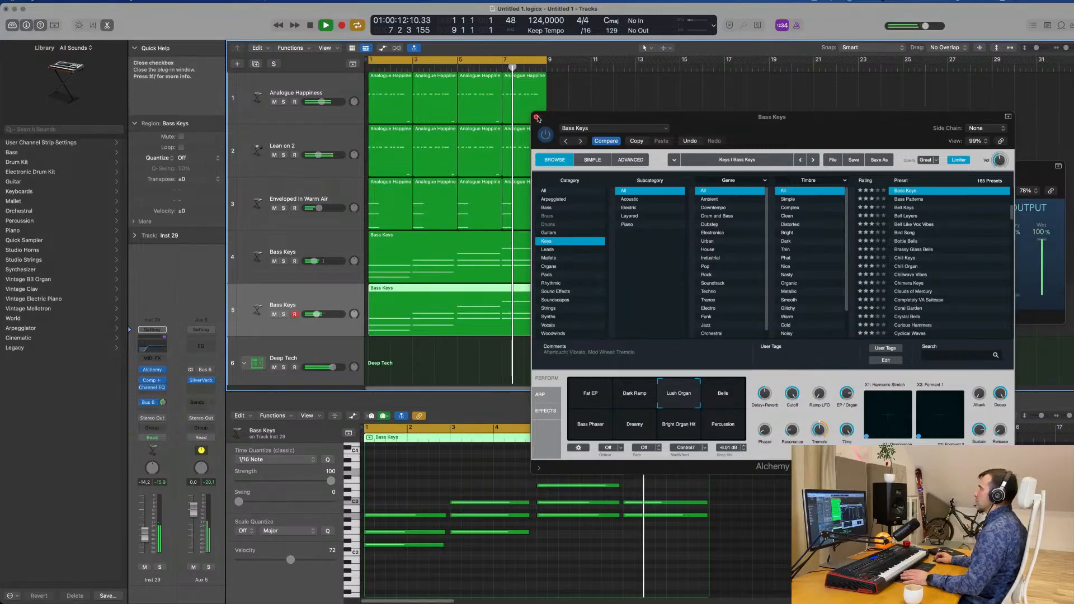
click(536, 117)
scroll(559, 287, right, 3)
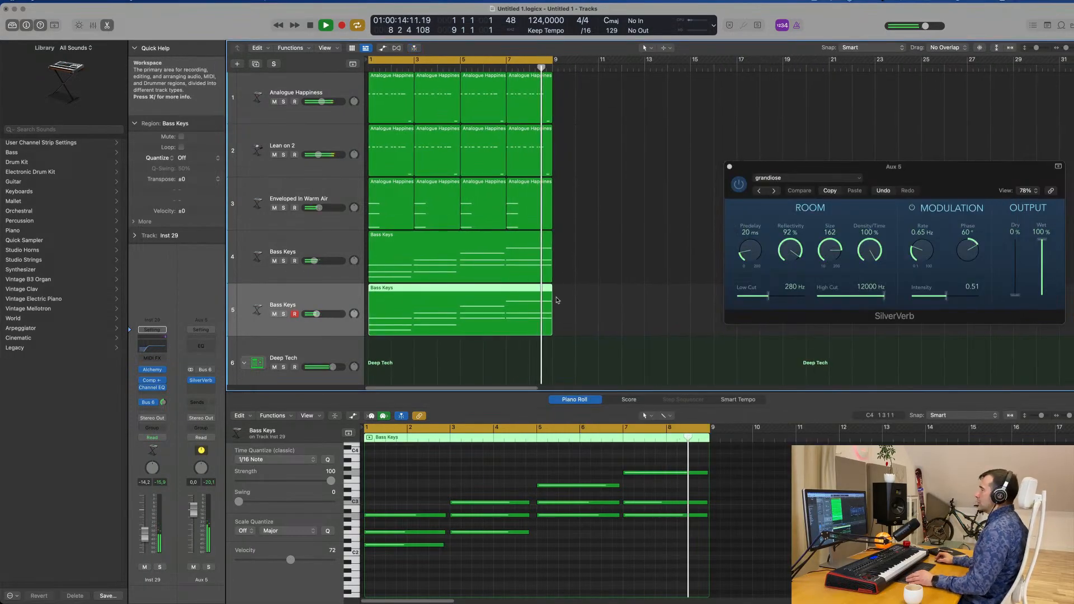
scroll(563, 297, down, 4)
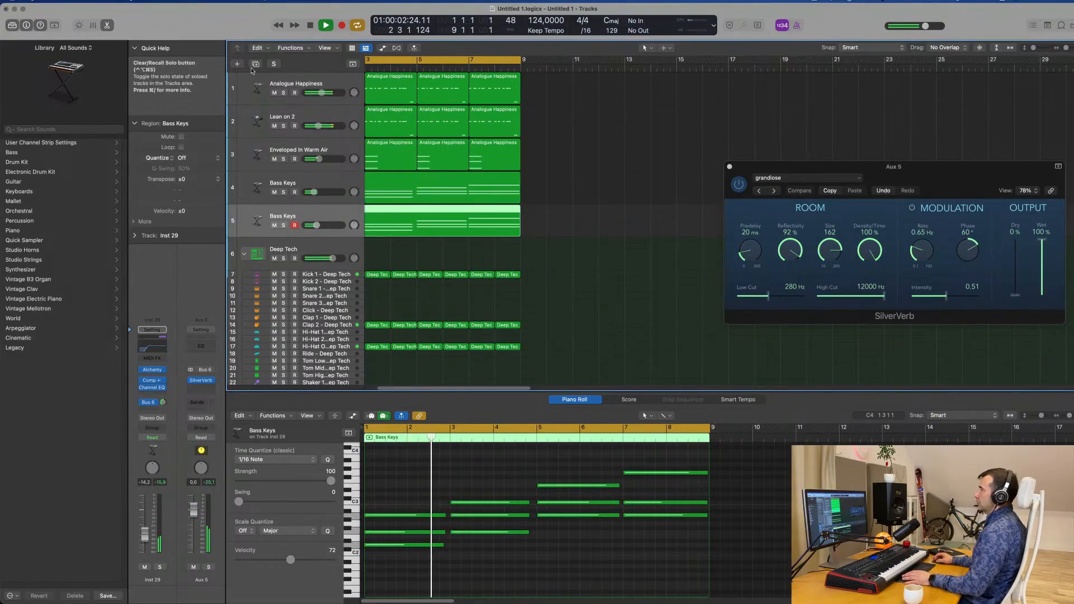
key(super+d)
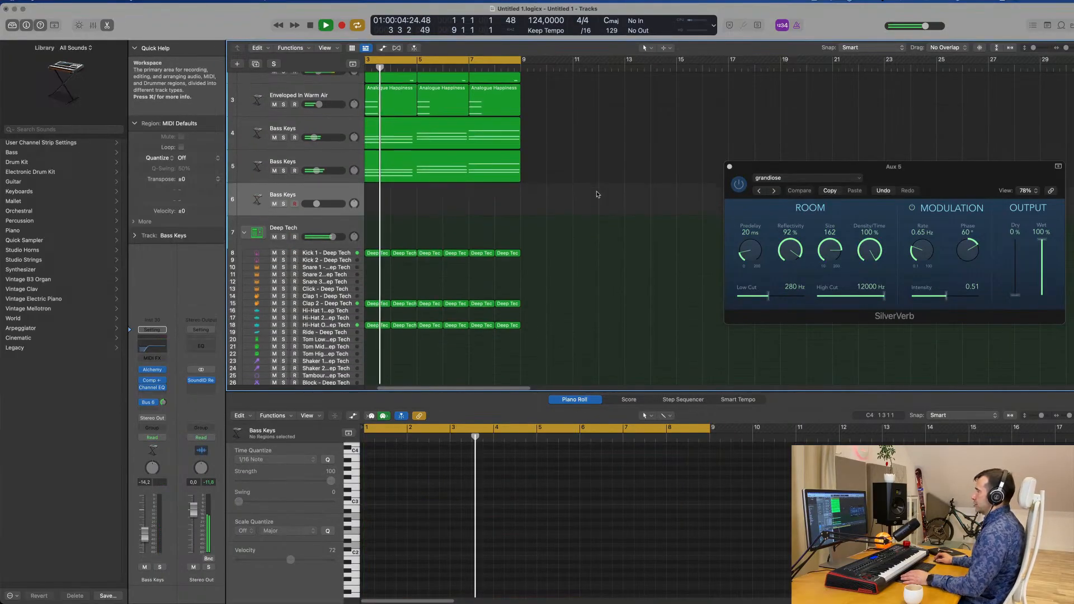
Copy all eight Kick 1 regions of the Deep Tech kit to the Kick 2 track
scroll(587, 200, down, 3)
scroll(380, 259, down, 2)
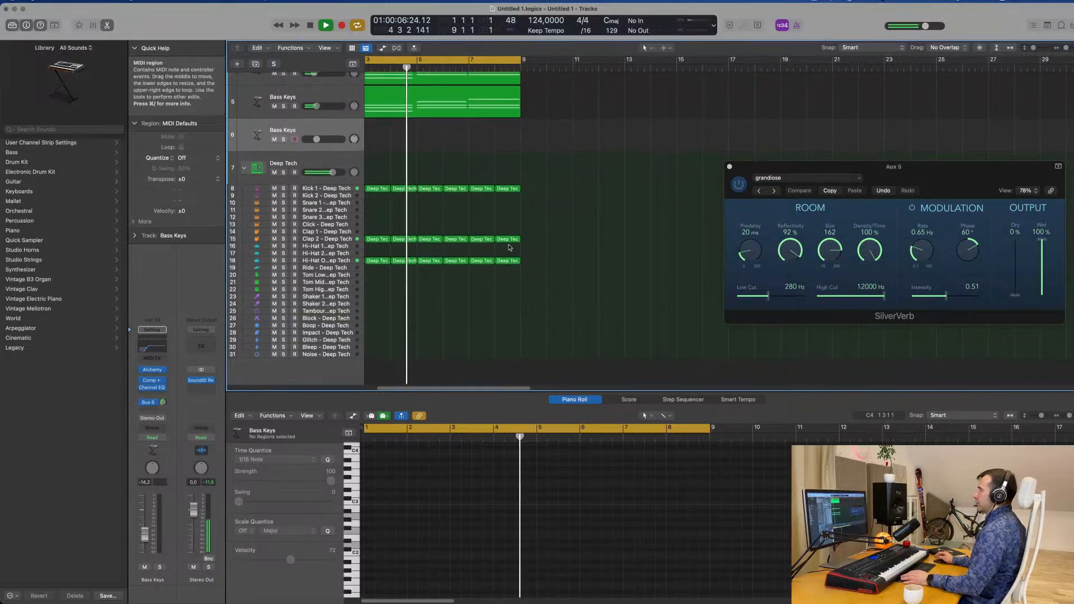
drag(391, 198, 586, 191)
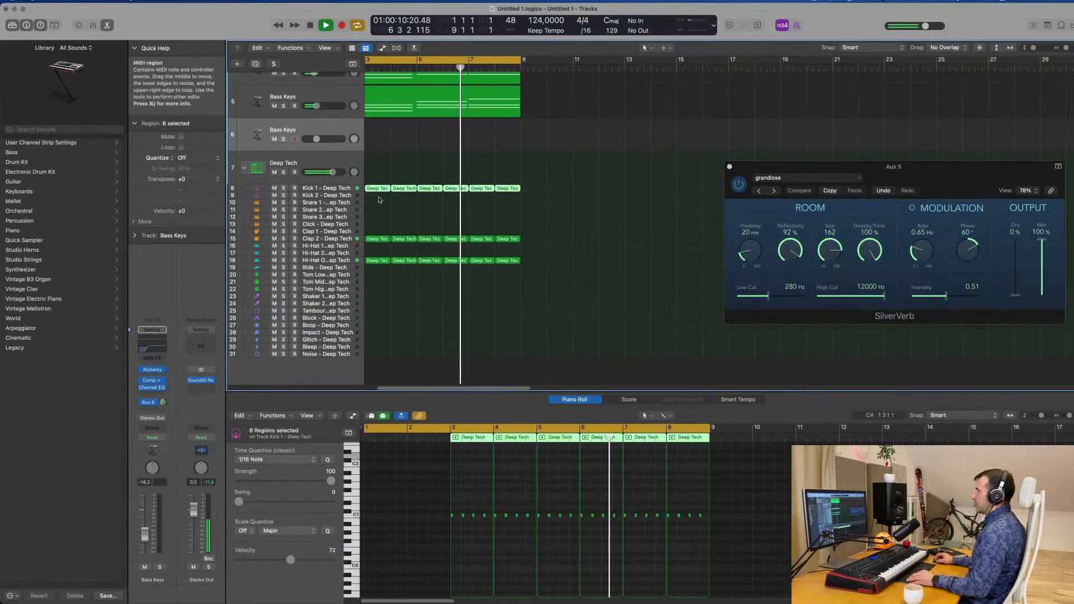
drag(379, 188, 379, 195)
click(343, 197)
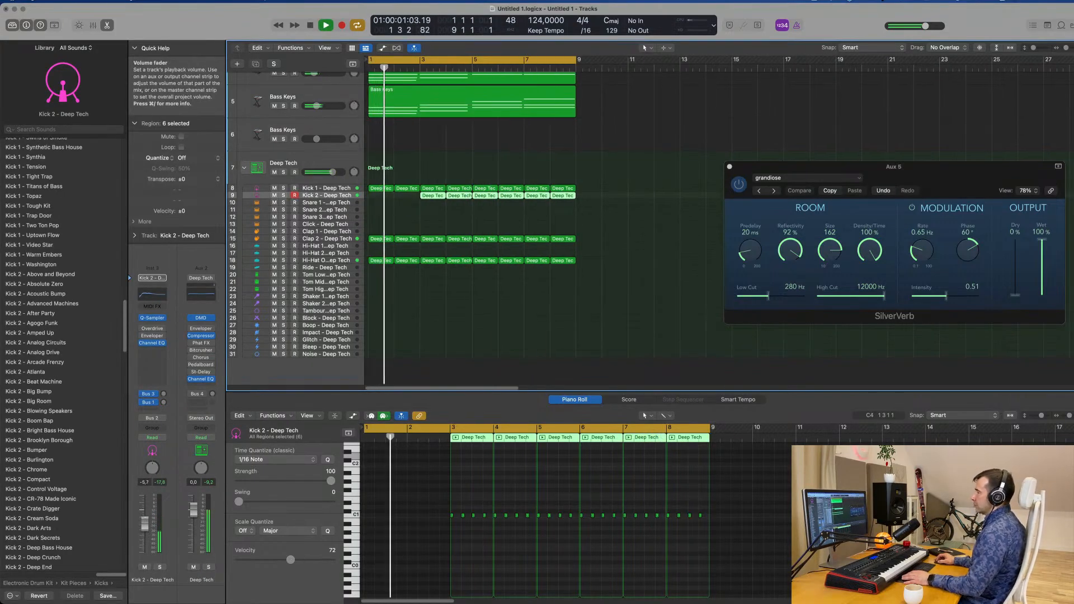
click(425, 207)
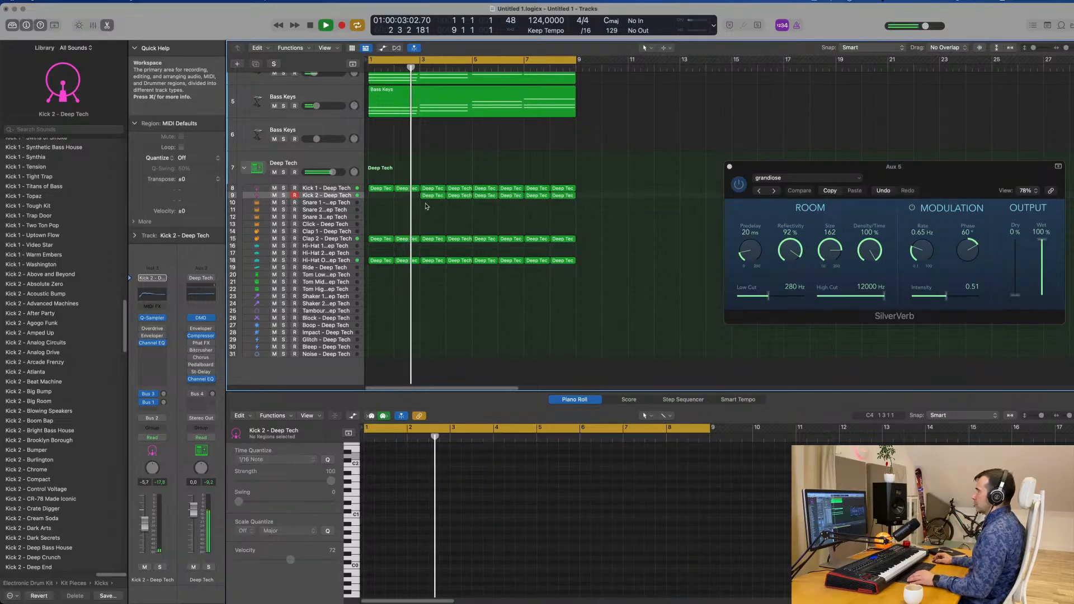
drag(426, 206, 382, 198)
Play the loop and lower the Kick 2 track's volume to -11.2 dB
key(space)
key(space)
click(327, 195)
key(space)
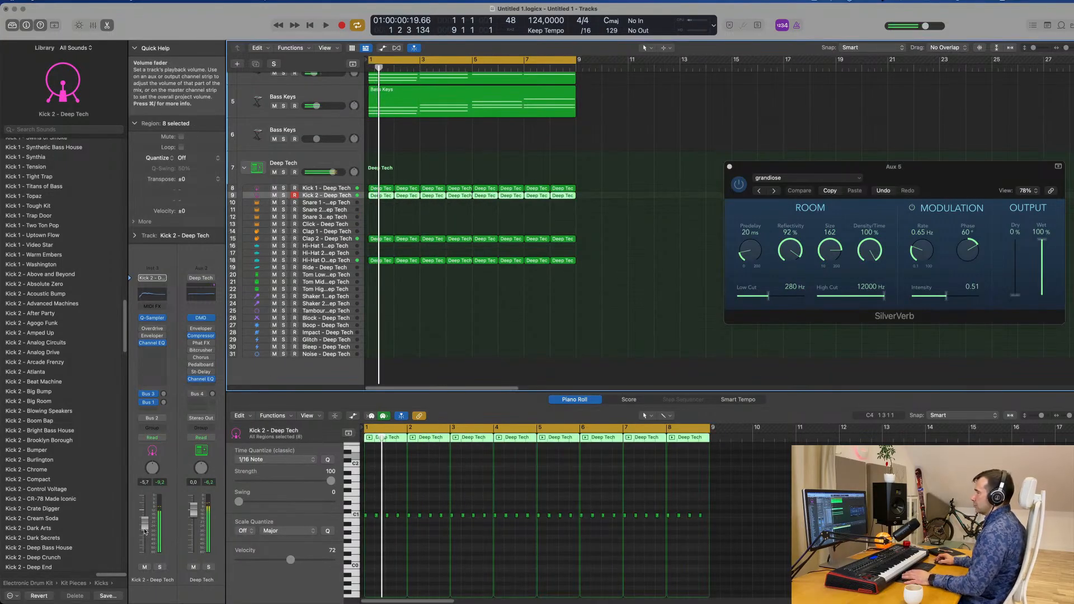
key(space)
drag(144, 531, 142, 537)
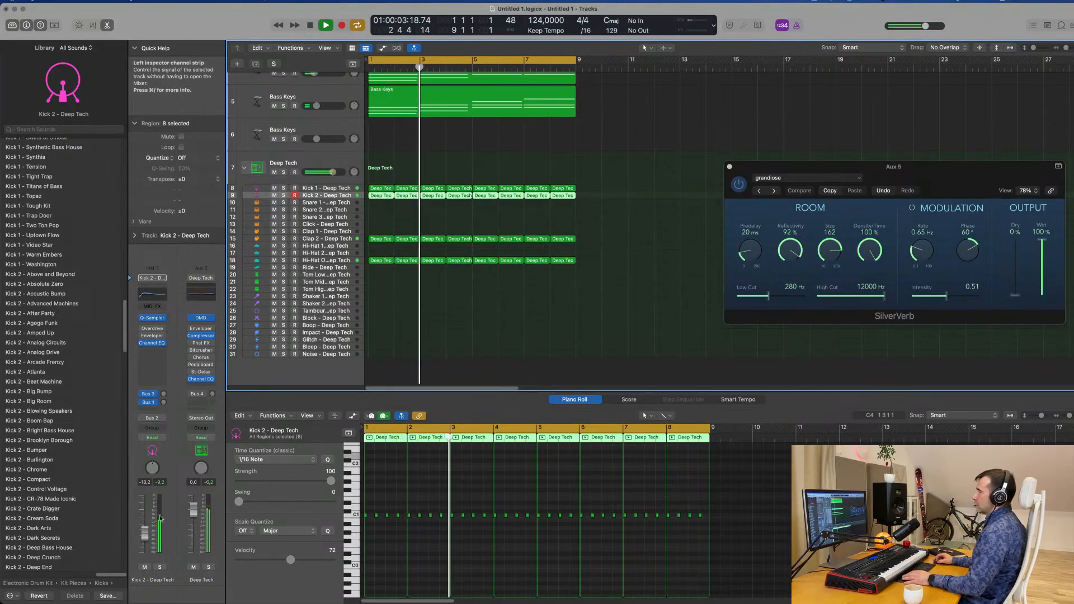
drag(144, 533, 145, 530)
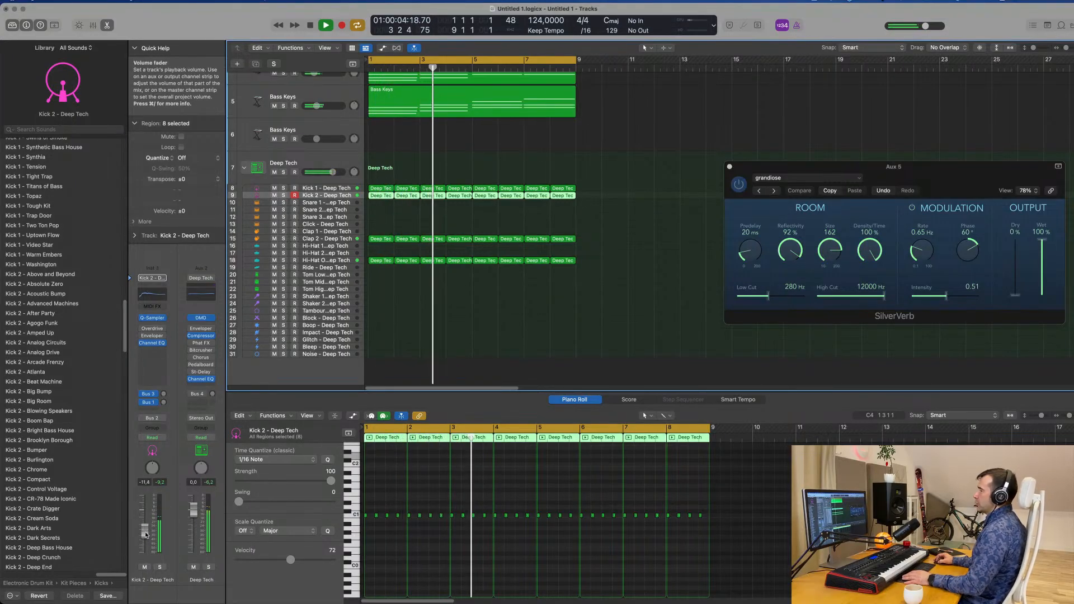
click(590, 234)
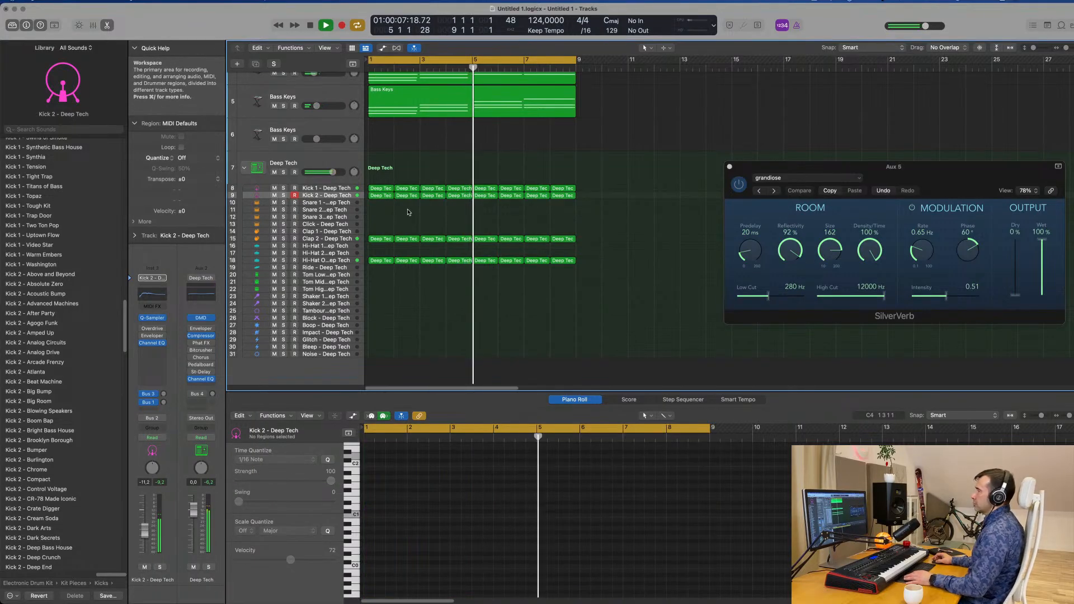
Copy the bar 1 Clap 2 region to the Snare 1 track and play it back from the start
scroll(386, 201, down, 1)
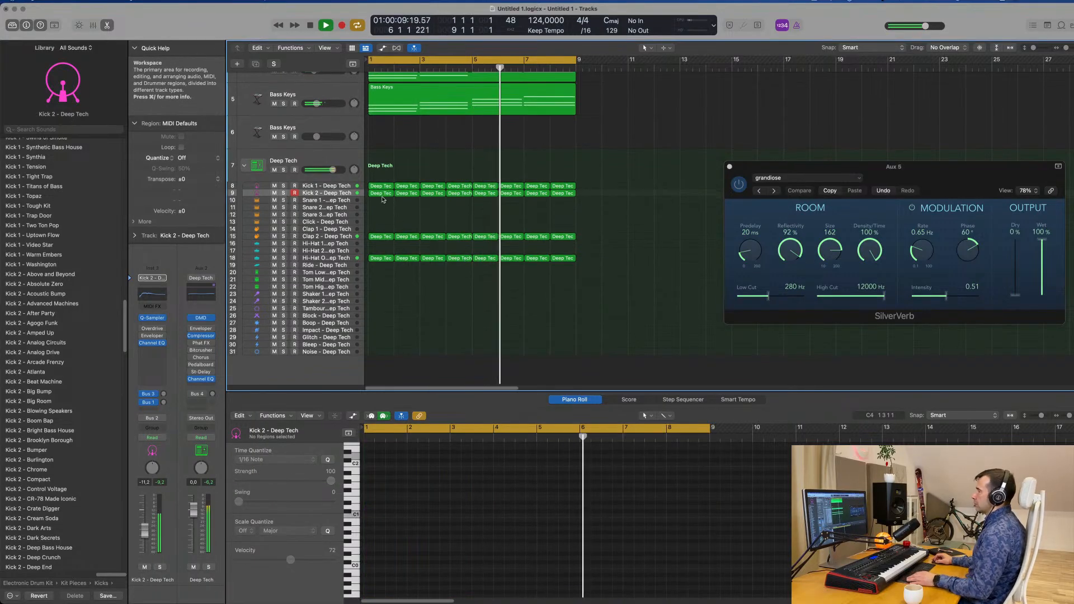
drag(381, 194, 381, 200)
key(Return)
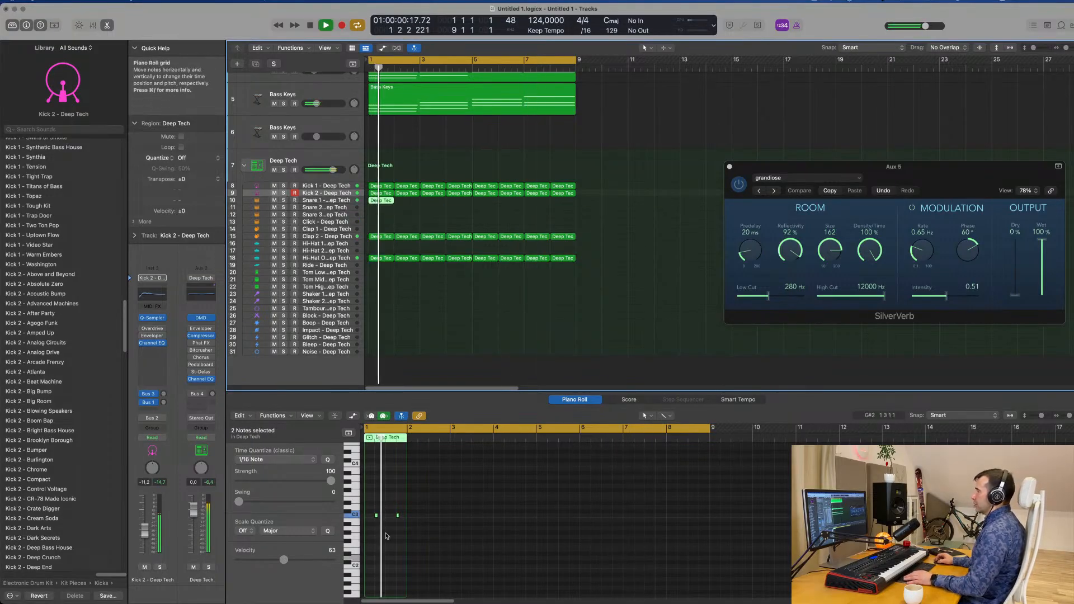
scroll(386, 536, up, 5)
key(space)
Move both notes of the bar 1 Snare 1 region an eighth note later and play the loop
drag(388, 505, 471, 528)
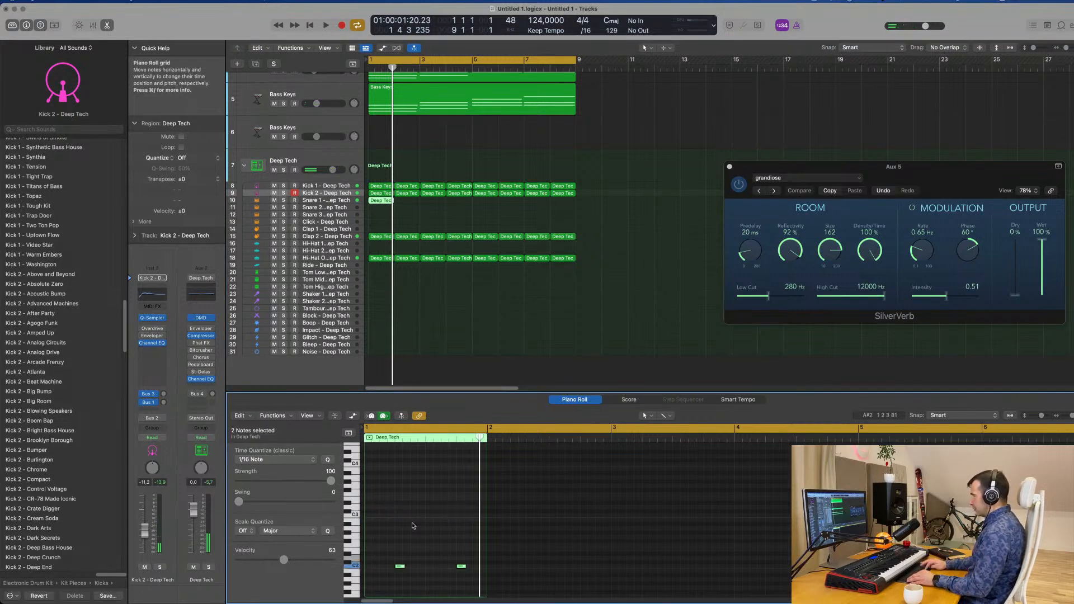
scroll(414, 546, left, 3)
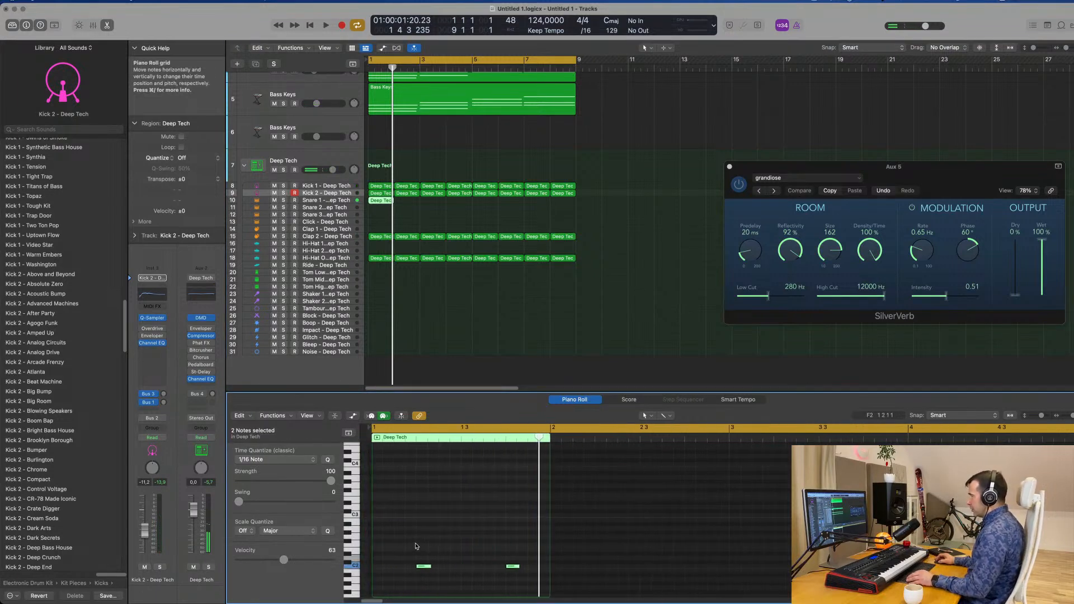
drag(421, 566, 437, 567)
key(space)
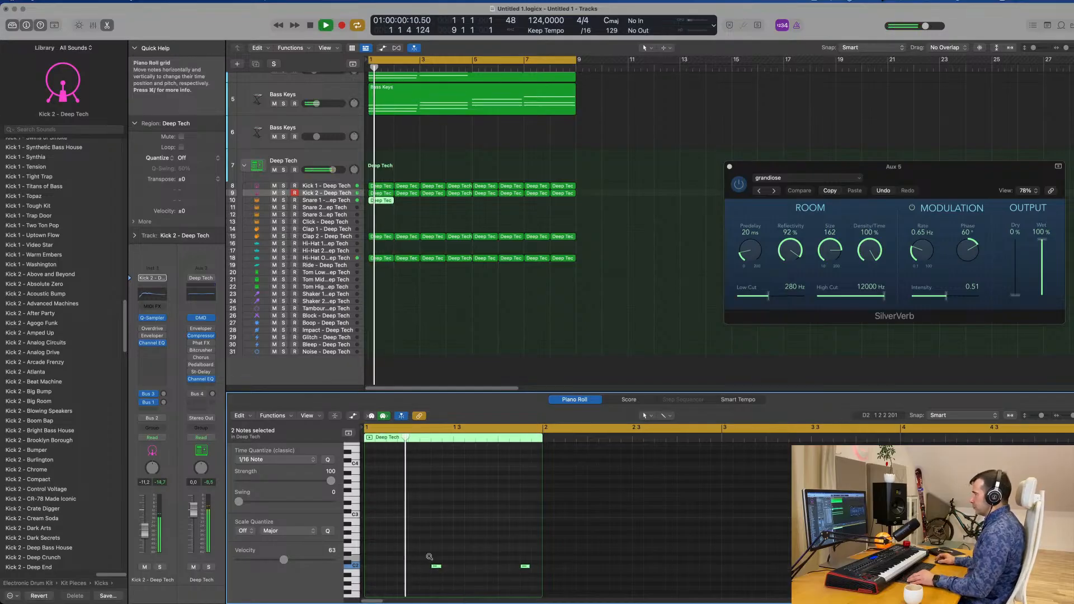
Select the Snare 1 track and move the second note of its region two sixteenths earlier
scroll(426, 560, down, 1)
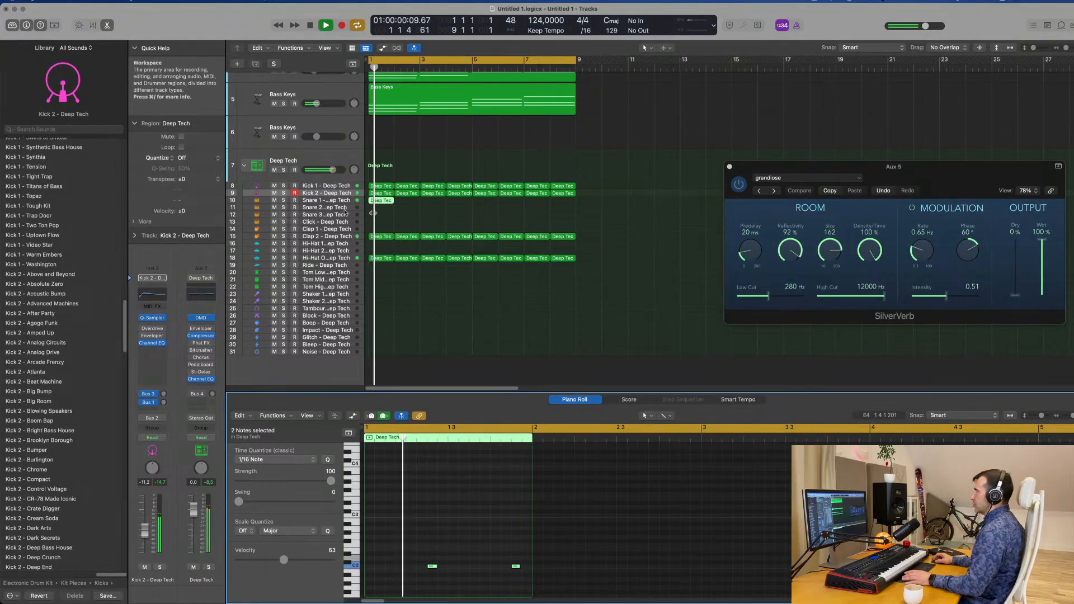
click(327, 200)
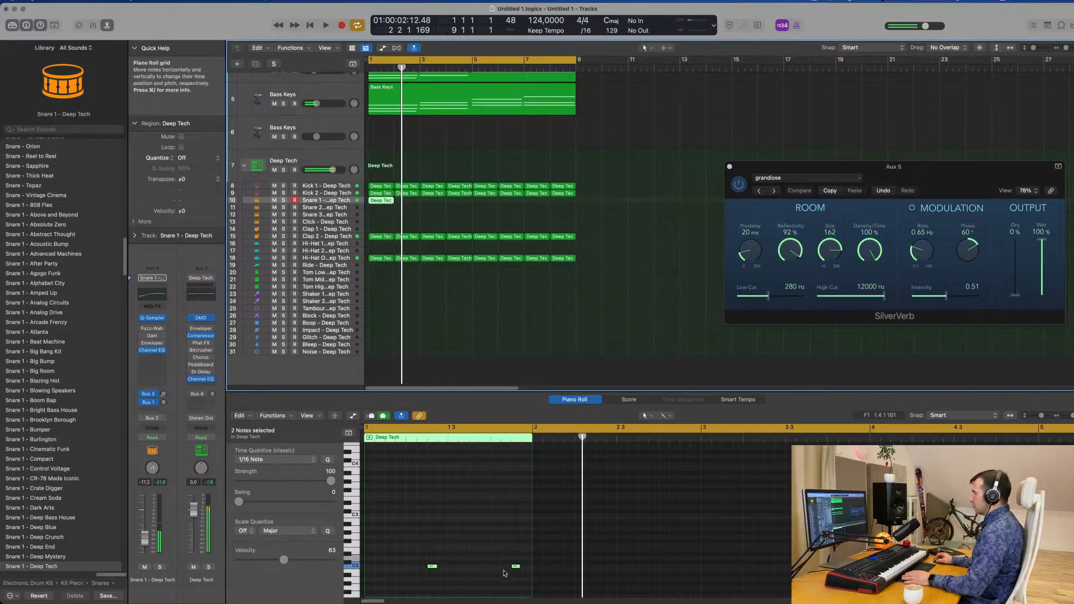
drag(505, 554, 521, 581)
key(alt+Left)
key(alt+Left)
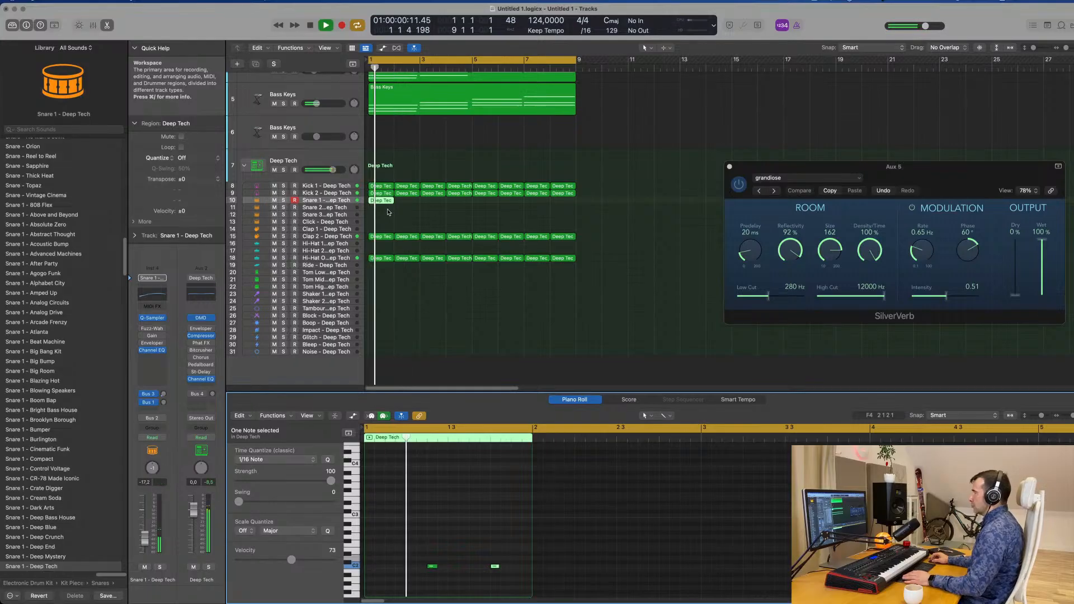
Repeat the Snare 1 region until it fills all eight bars of the loop
key(super+r)
key(super+r)
key(super+r)
key(super+r)
key(super+r)
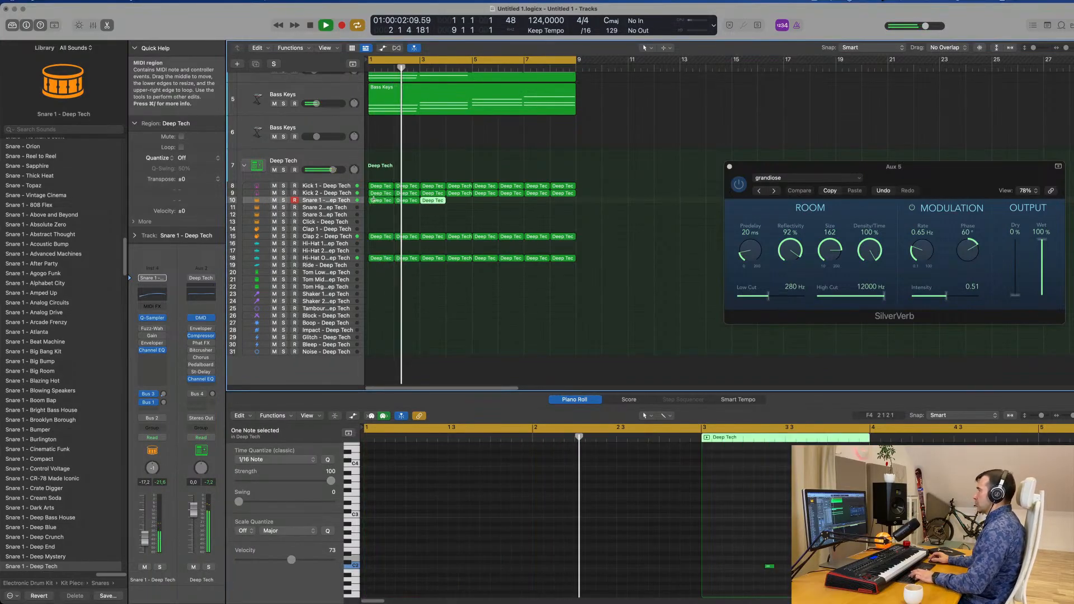
click(403, 220)
Copy the bar 1 open hi-hat region to the Shaker 2 track and stop playback
scroll(403, 225, down, 1)
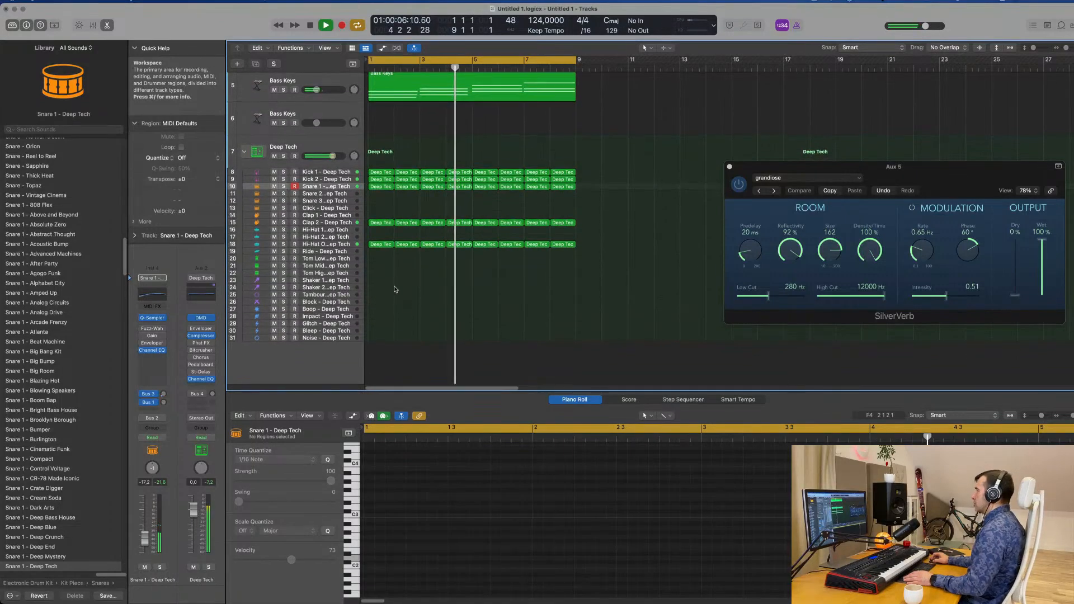
click(380, 246)
drag(379, 248, 380, 289)
key(space)
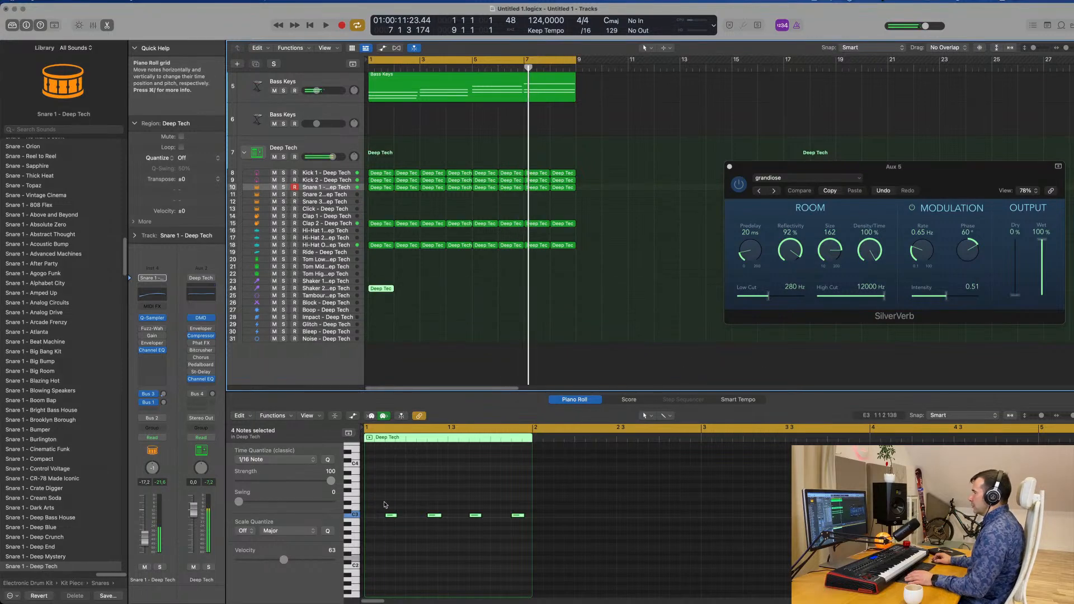
Duplicate the four notes in the Shaker 2 region until every sixteenth of the bar holds a note
drag(381, 501, 540, 568)
scroll(394, 521, up, 3)
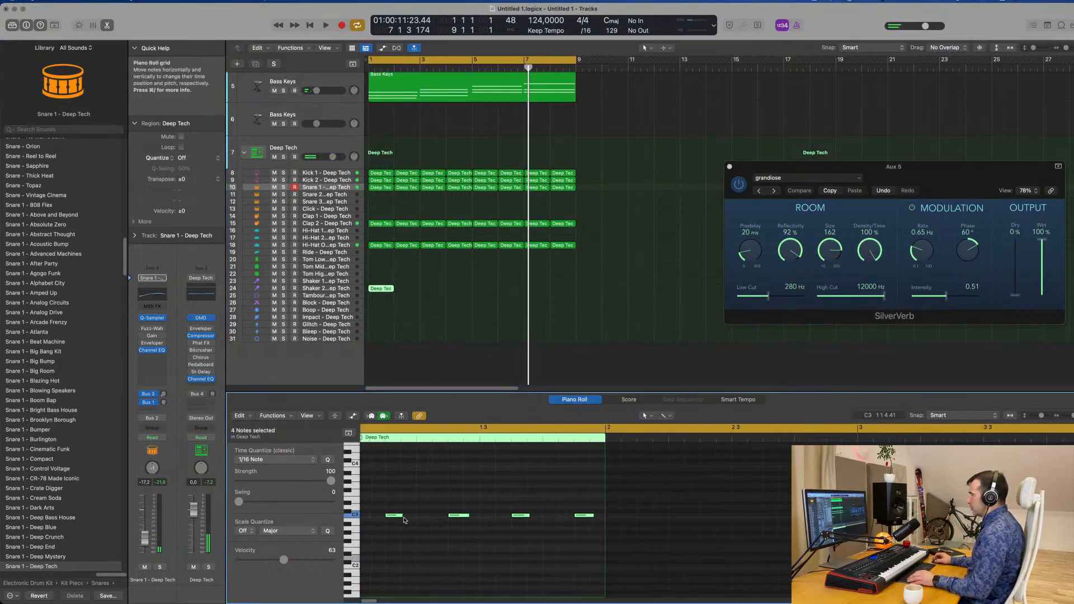
mouse_move(402, 517)
mouse_down()
mouse_move(371, 517)
mouse_move(422, 518)
mouse_up()
scroll(401, 518, left, 2)
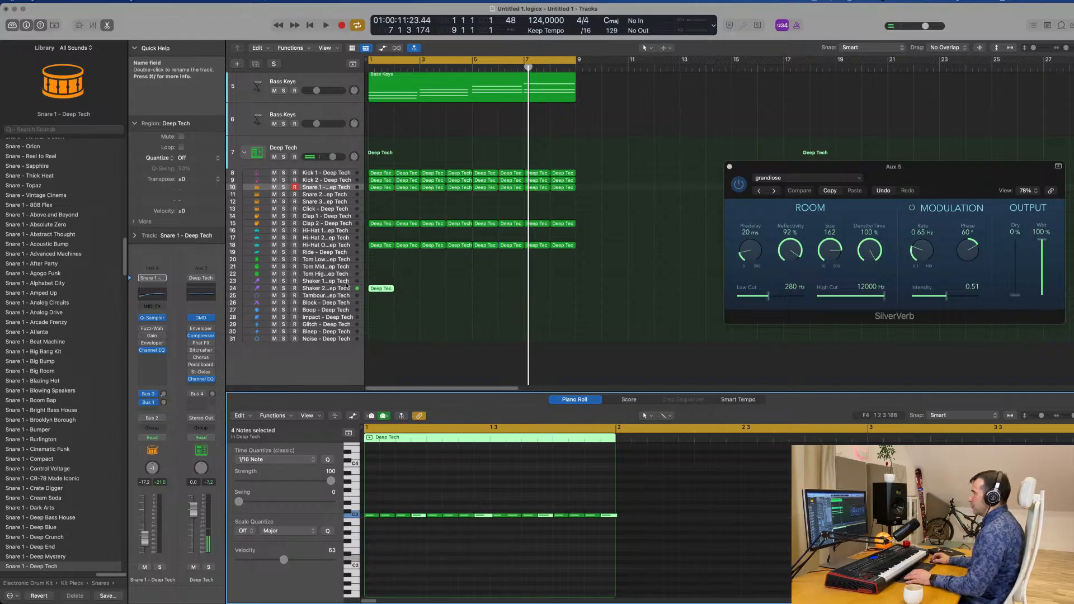
Select the Shaker 2 track and lower its volume to -29.0 dB while playing the loop
click(346, 288)
key(space)
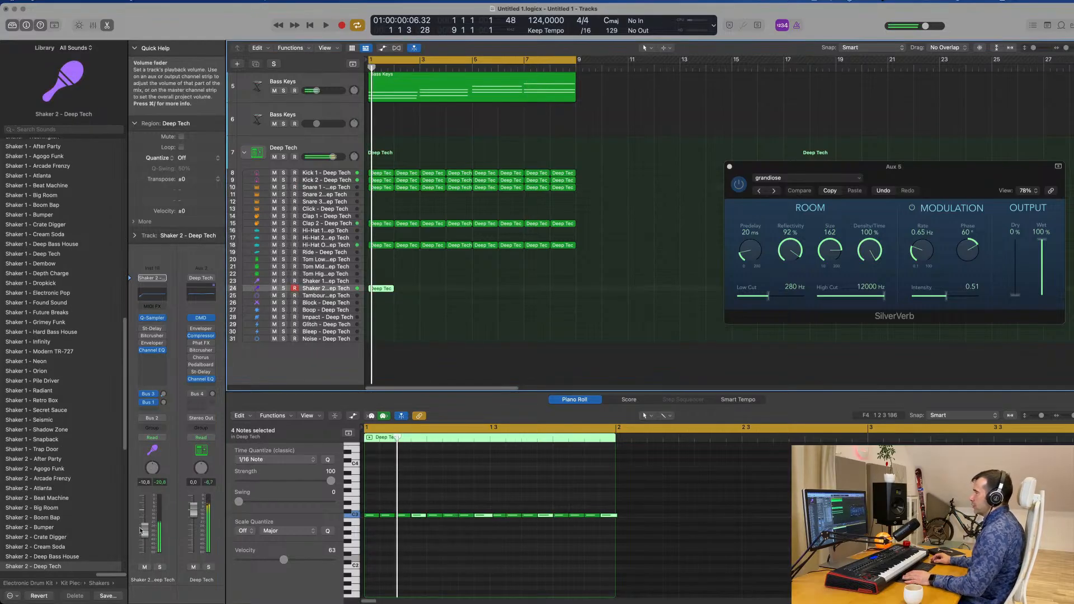
drag(143, 549, 144, 552)
key(space)
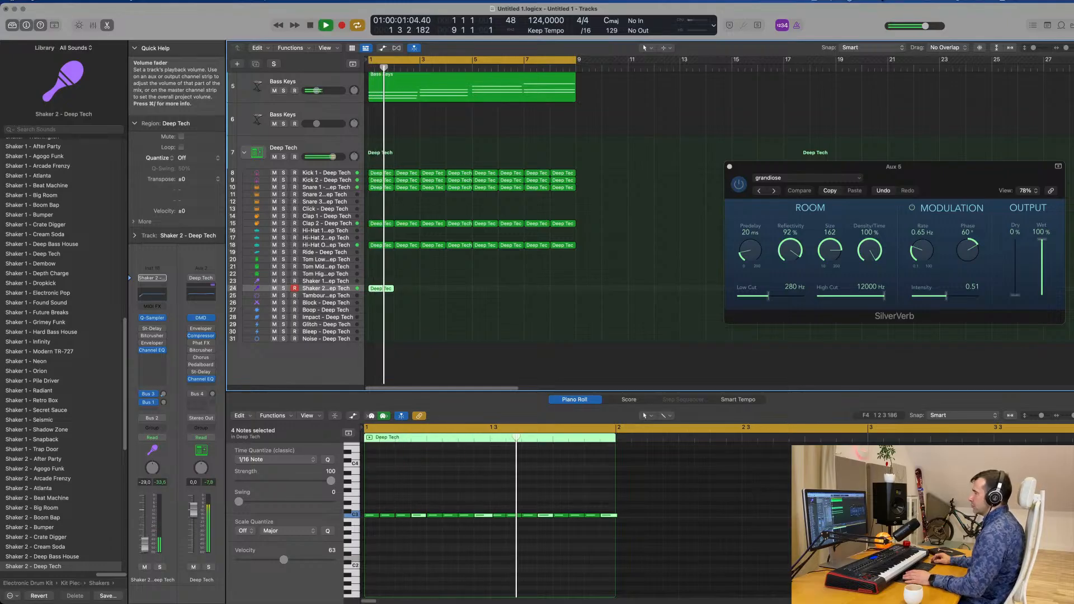
Repeat the Shaker 2 region until it fills all eight bars and restart the loop playback
key(super+r)
key(super+r)
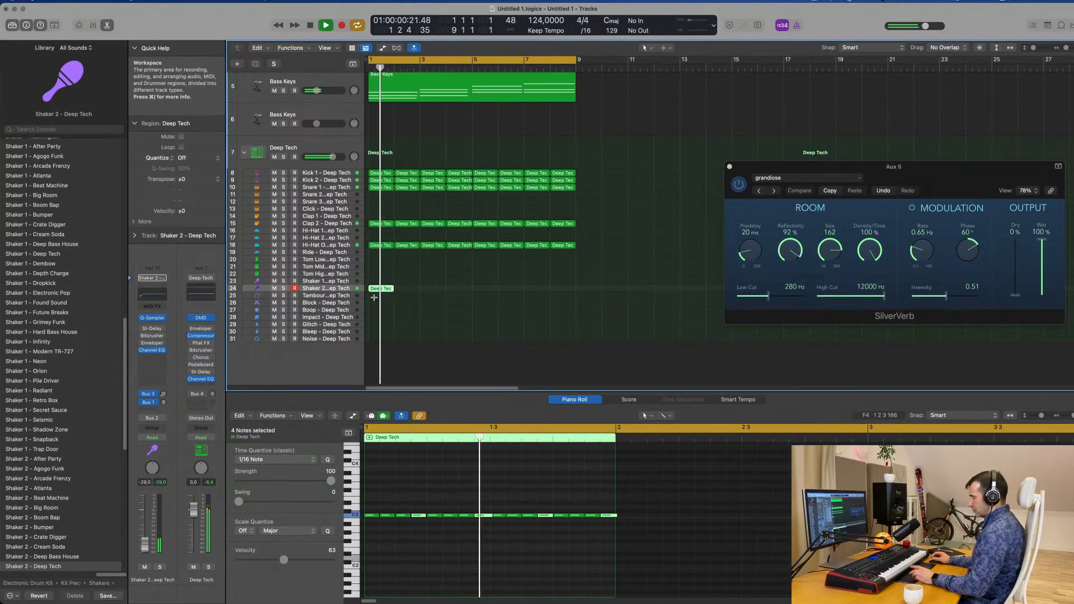
key(super+r)
key(super+r)
key(super+r)
key(super+r)
key(super+r)
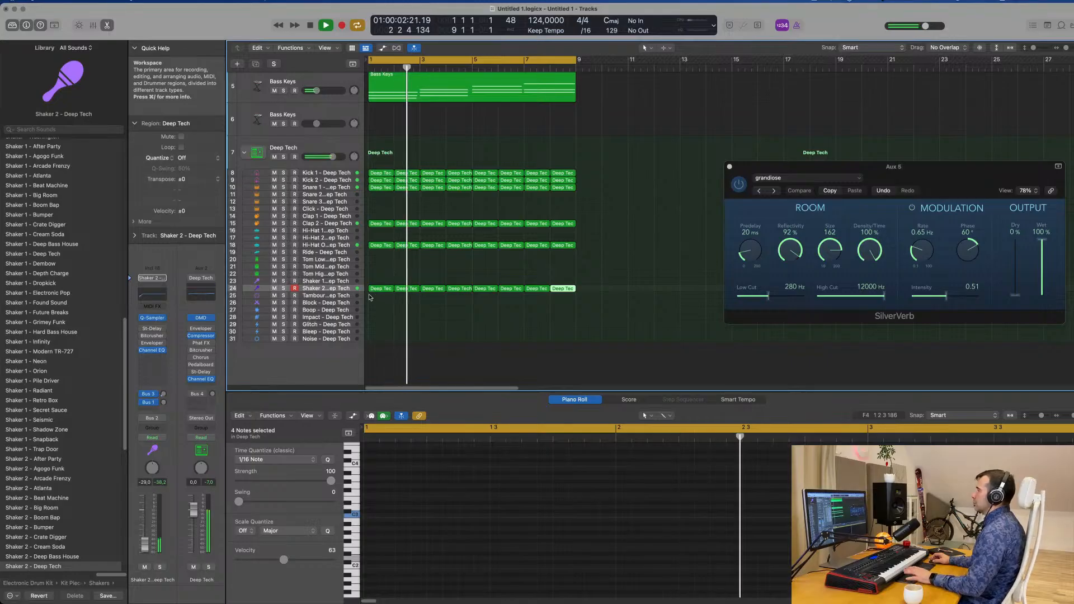
key(space)
key(space)
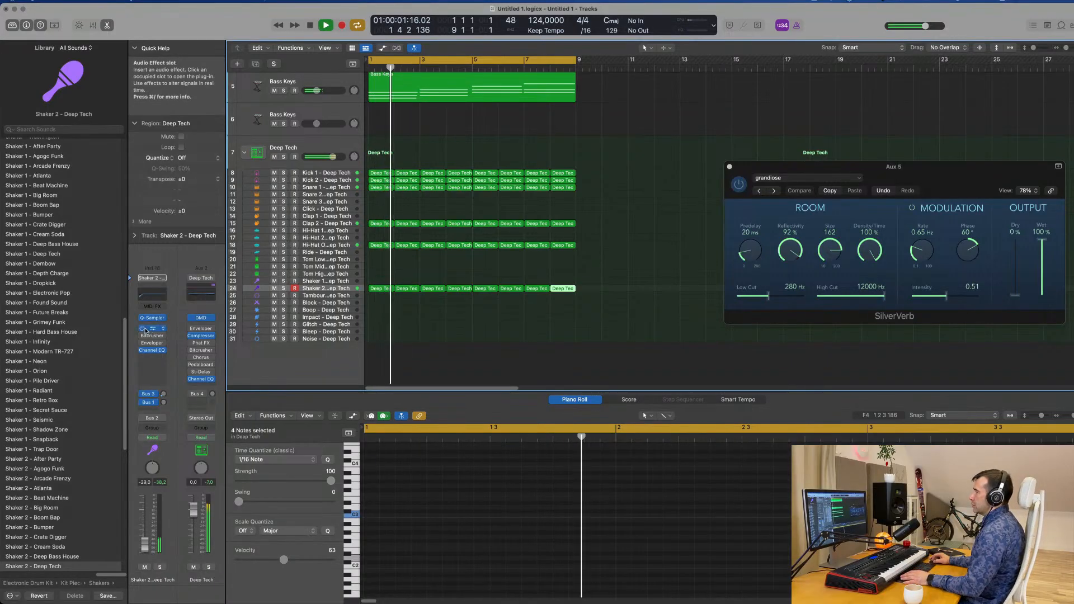
Enable the Stereo Delay on the Shaker 2 track and set its left and right output mix to 100%
click(153, 330)
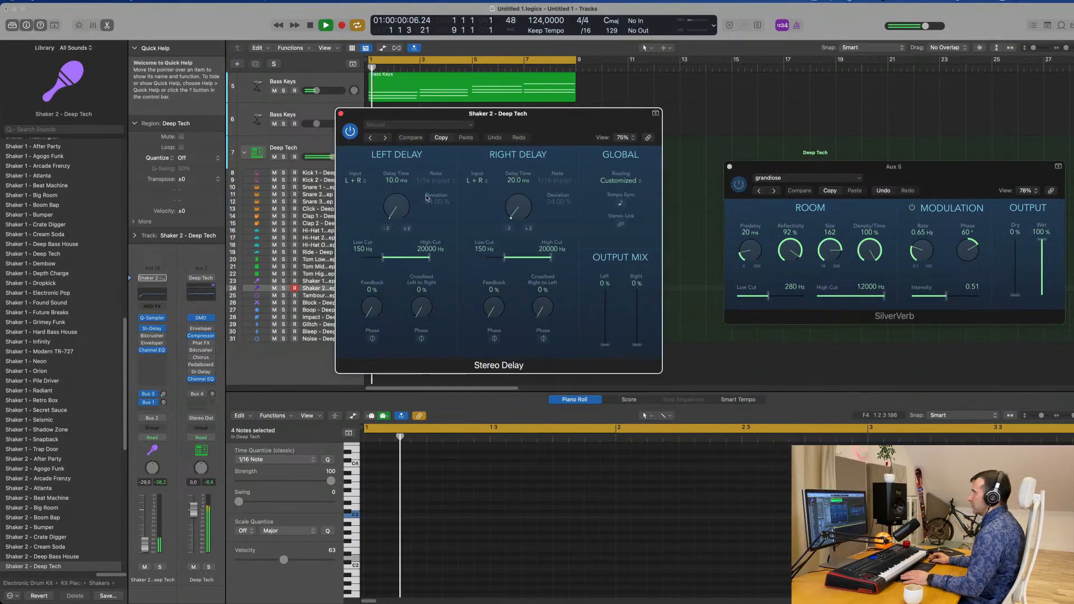
drag(606, 344, 638, 274)
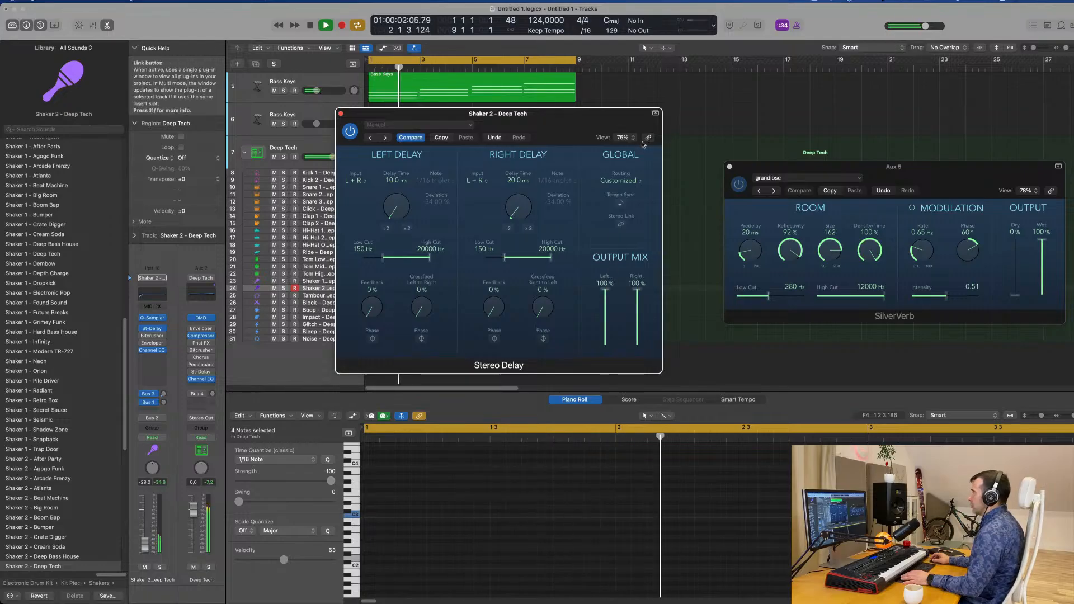
drag(528, 113, 640, 144)
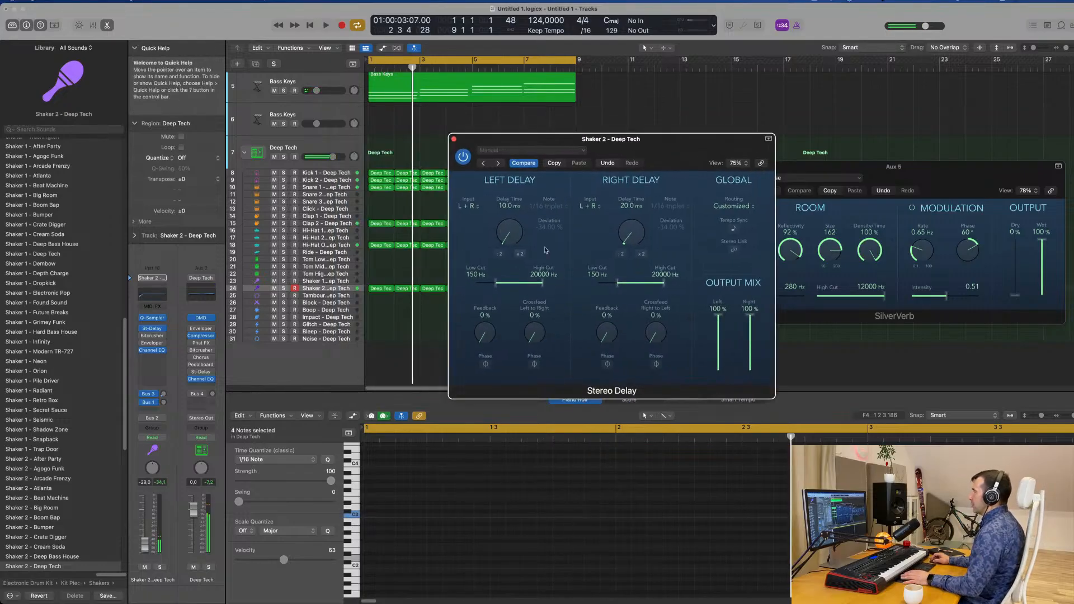
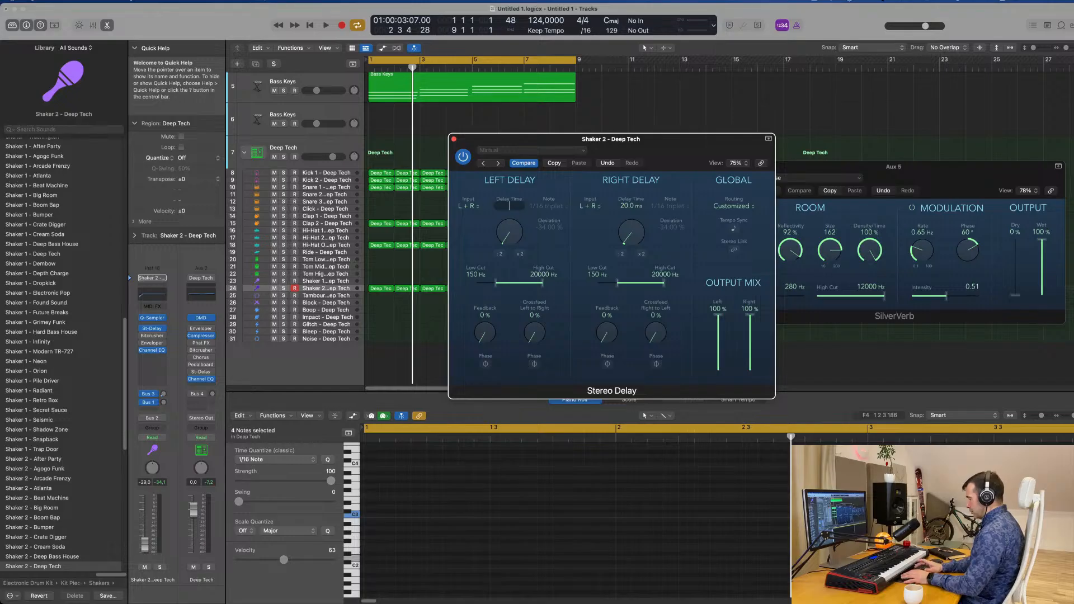
Set the Shaker 2 Stereo Delay times to 5 ms left and 10 ms right, then close the plug-in with the loop playing
key(Return)
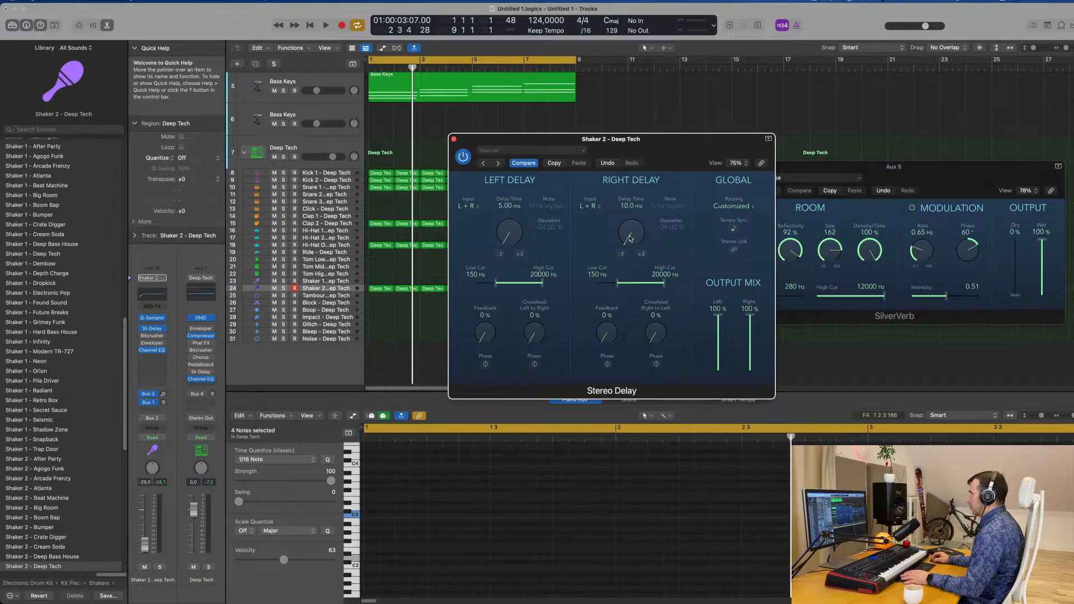
key(space)
drag(659, 132, 819, 98)
drag(579, 158, 547, 243)
click(430, 242)
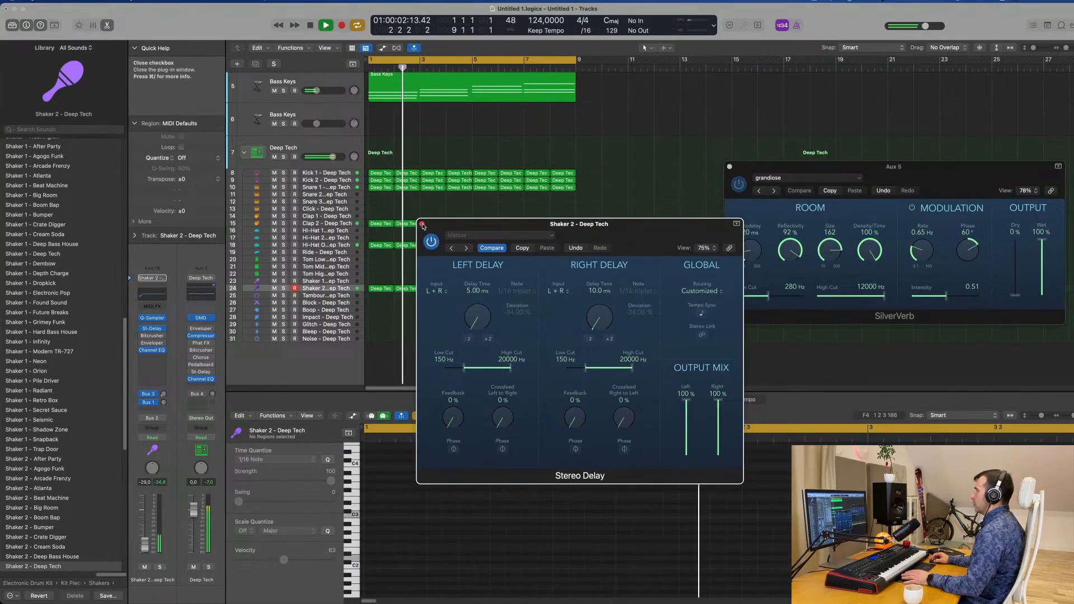
click(422, 224)
Restart the loop and lower the Shaker 2 track's volume to -33.0 dB
key(space)
key(space)
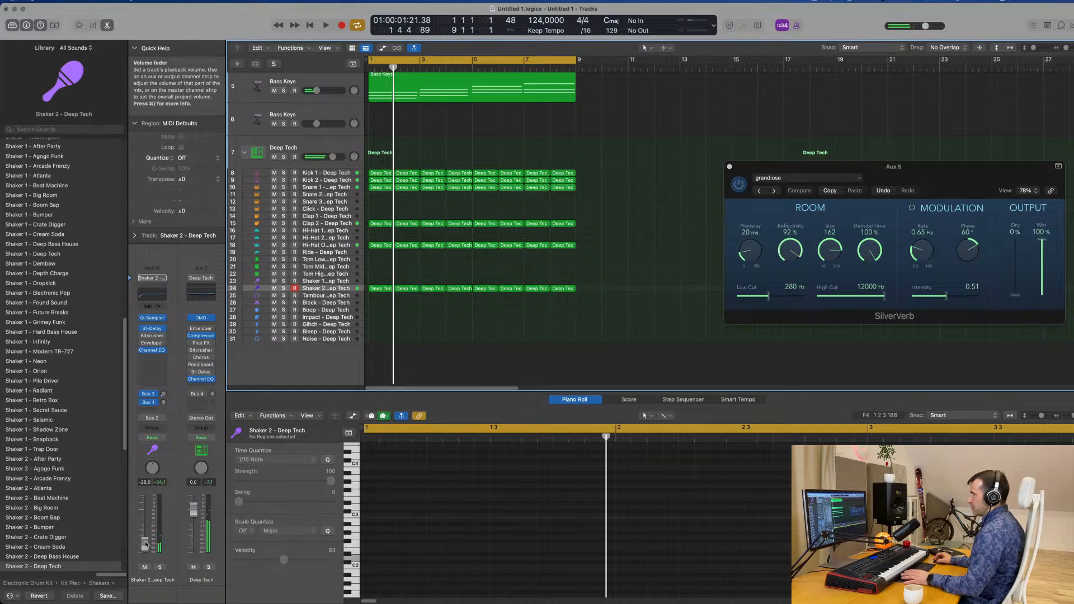
drag(146, 544, 147, 547)
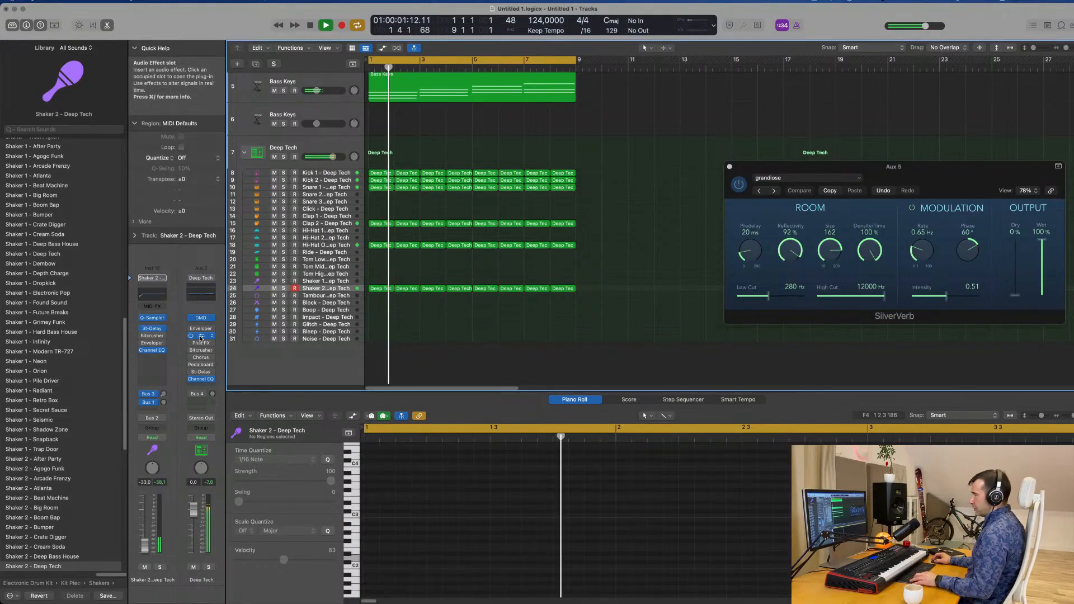
Insert a Compressor on the Shaker 2 track and set its side chain source to Kick 1 - Deep Tech (Inst 2)
click(150, 366)
key(space)
click(725, 126)
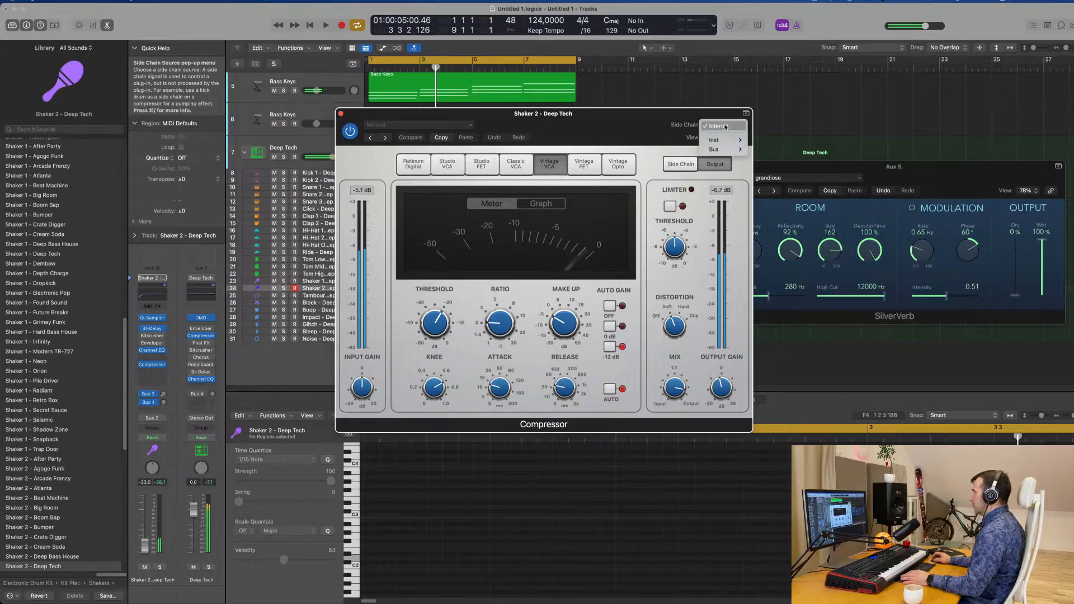
mouse_move(729, 147)
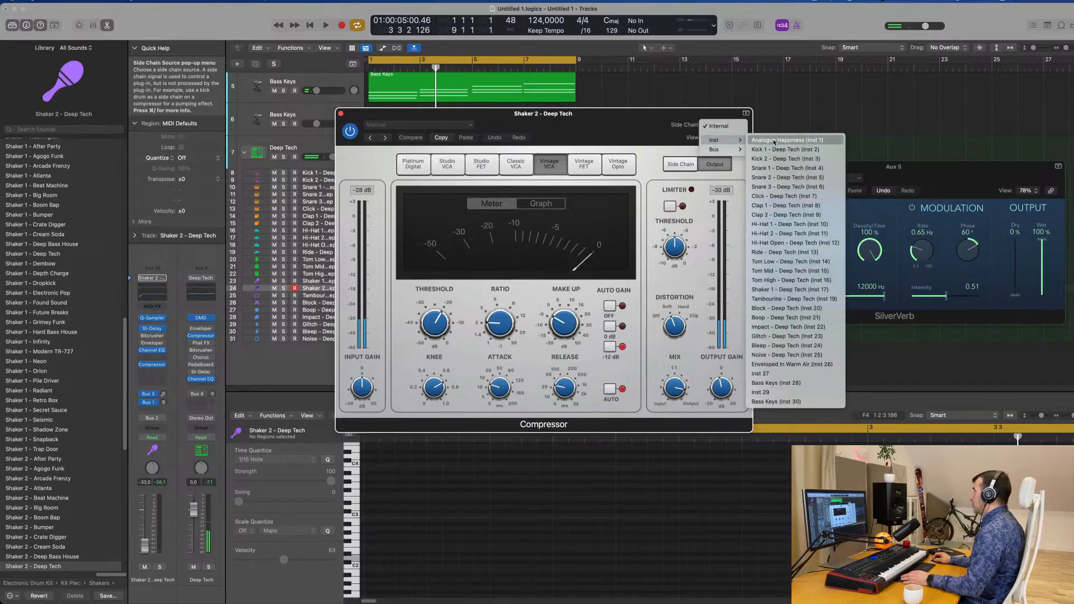
click(774, 150)
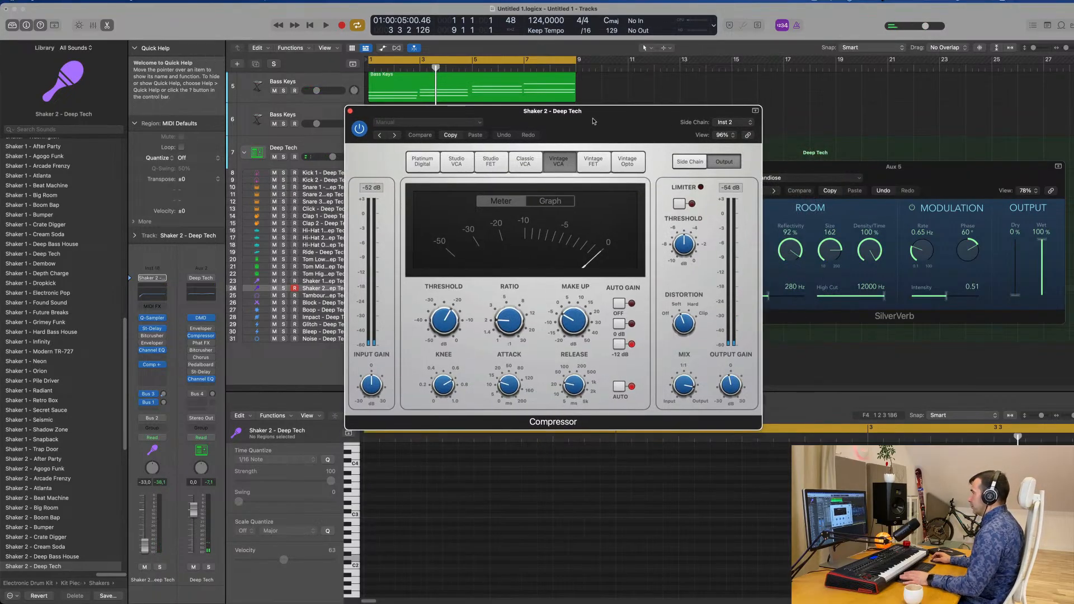
Lower the Shaker 2 Compressor's threshold while playing the loop and reduce the track's volume to -42.0 dB
key(space)
drag(441, 323, 443, 359)
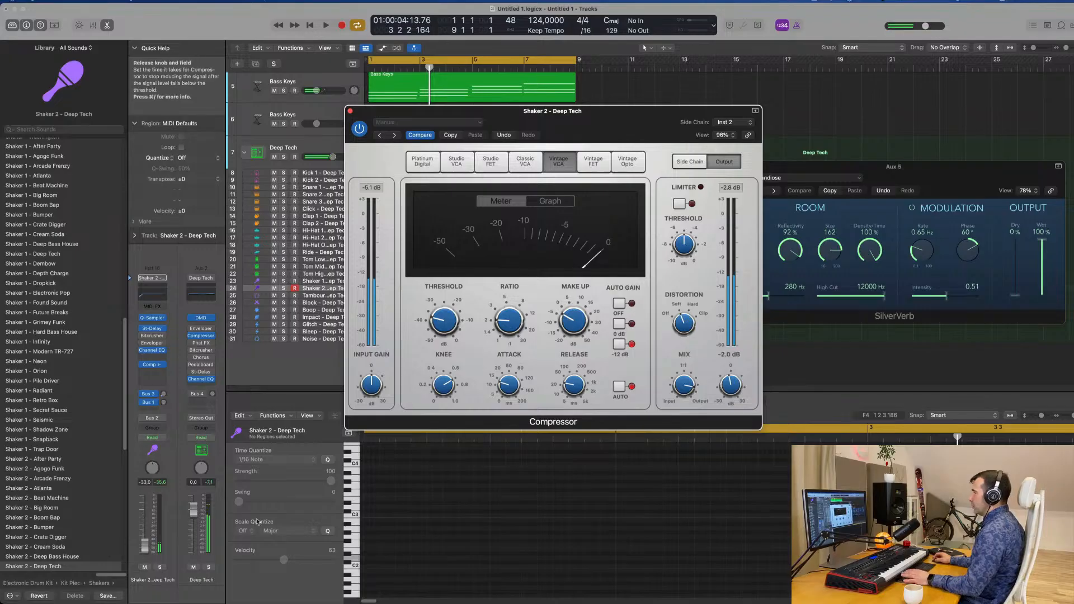
key(space)
key(space)
key(space)
drag(145, 546, 145, 549)
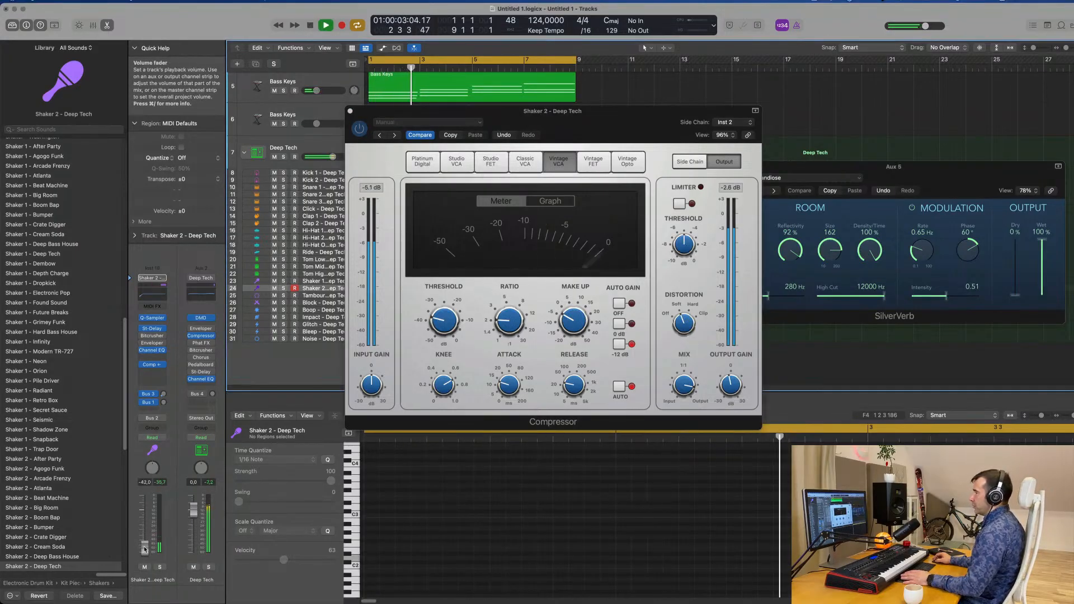
Enable the high-pass band in the Shaker 2 Channel EQ at 4080 Hz with a 36 dB/Oct slope
click(156, 295)
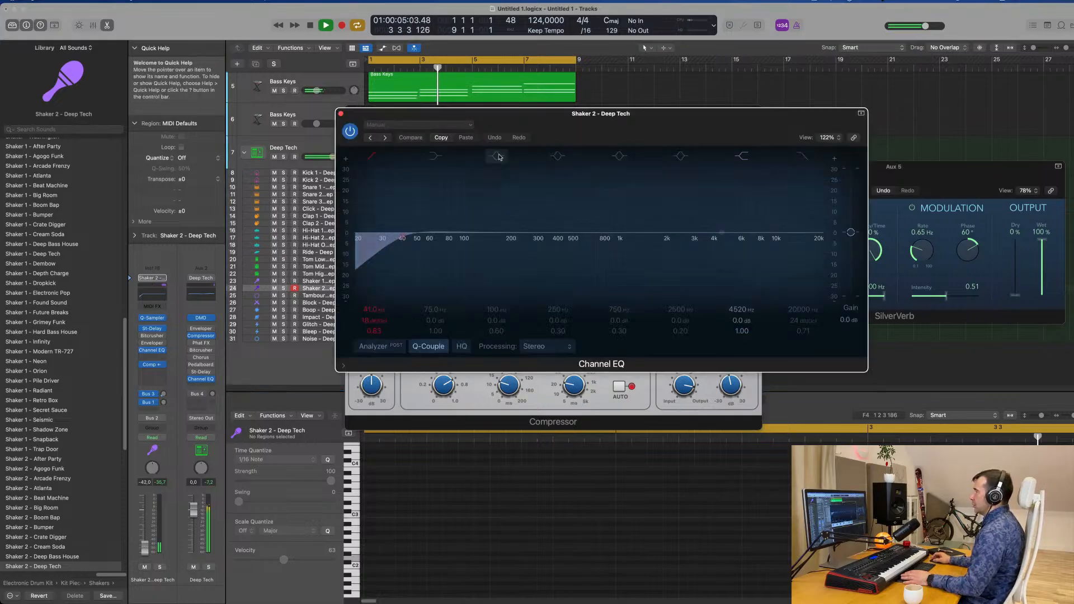
drag(361, 233, 711, 230)
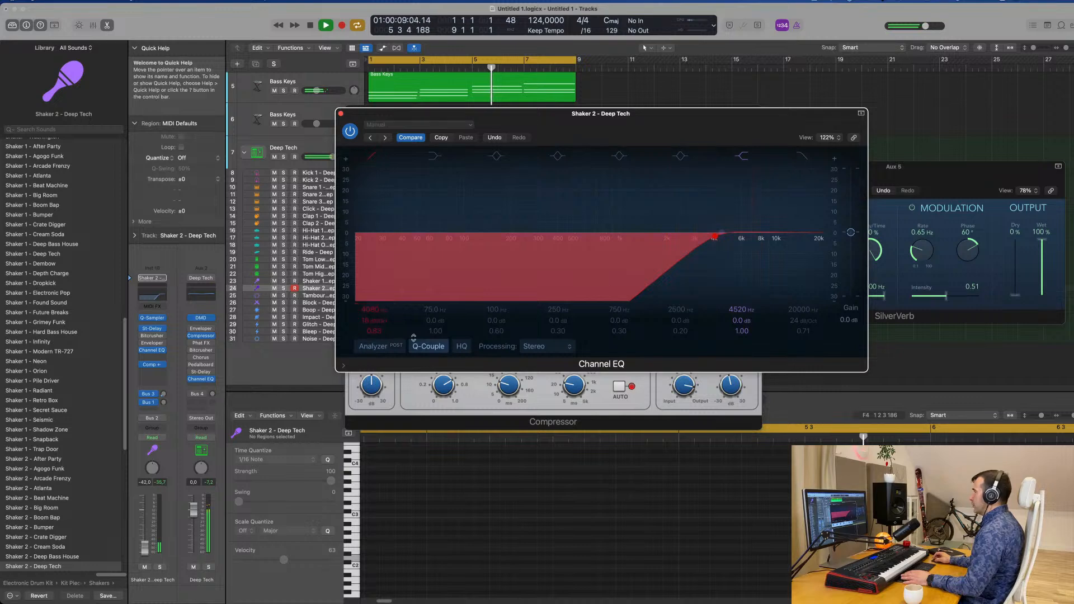
click(340, 114)
Set the Shaker 2 track's volume to -41.0 dB and close its Compressor
drag(145, 548, 145, 547)
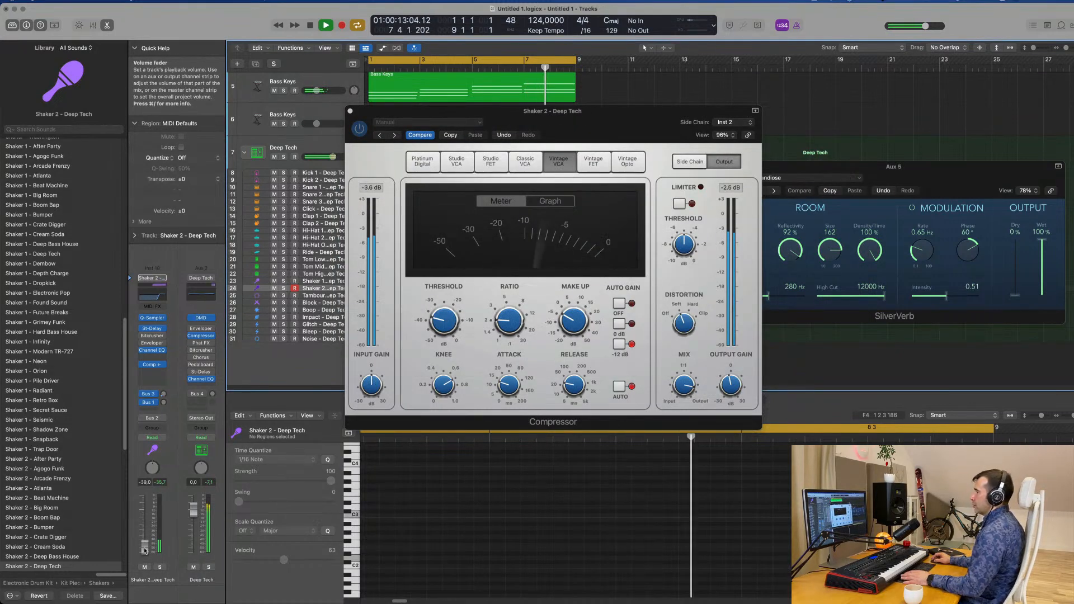
drag(369, 111, 339, 144)
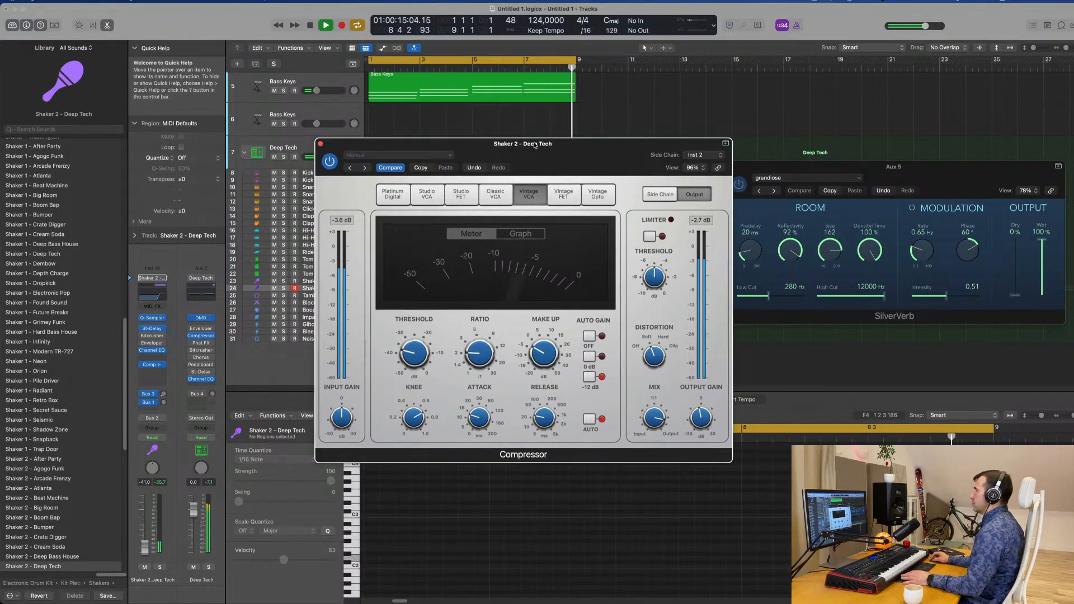
click(320, 145)
Load the Water Keys preset in Alchemy on the empty Bass Keys track 6 and raise its volume to -1.7 dB
scroll(632, 163, up, 5)
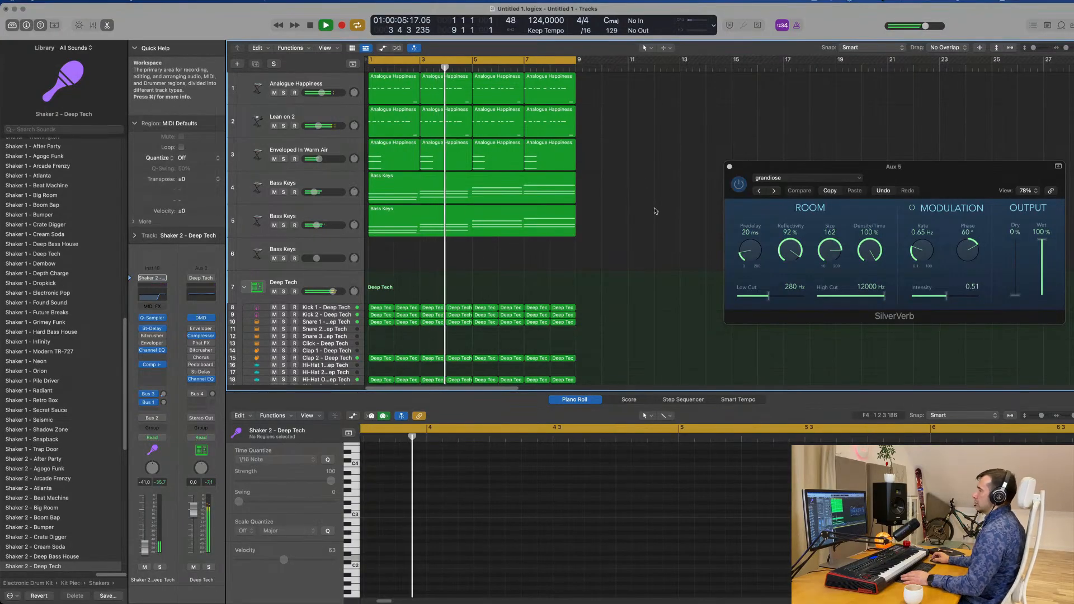
click(332, 248)
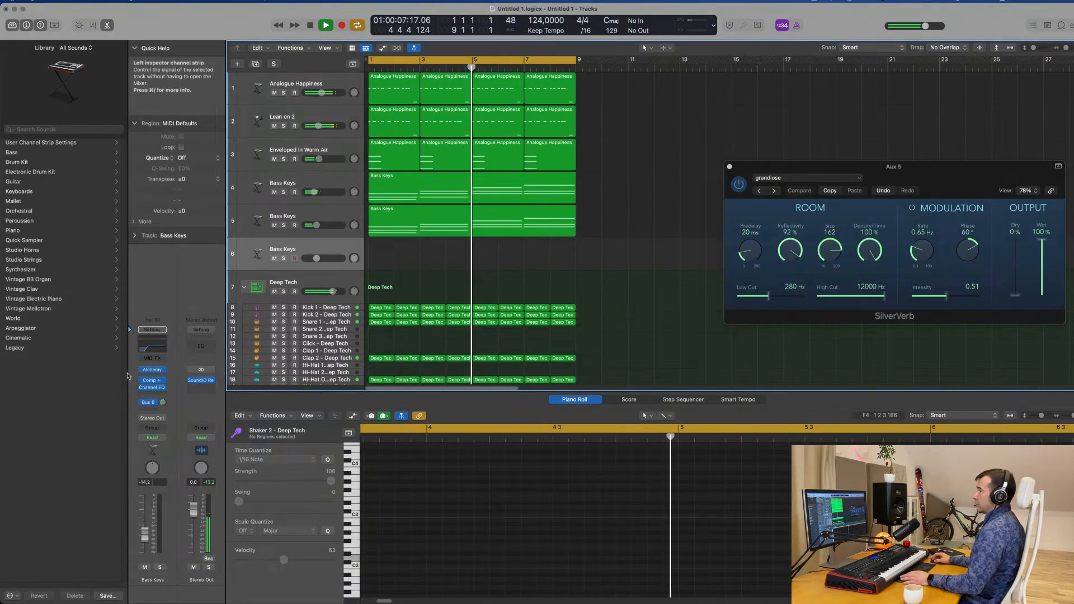
click(152, 373)
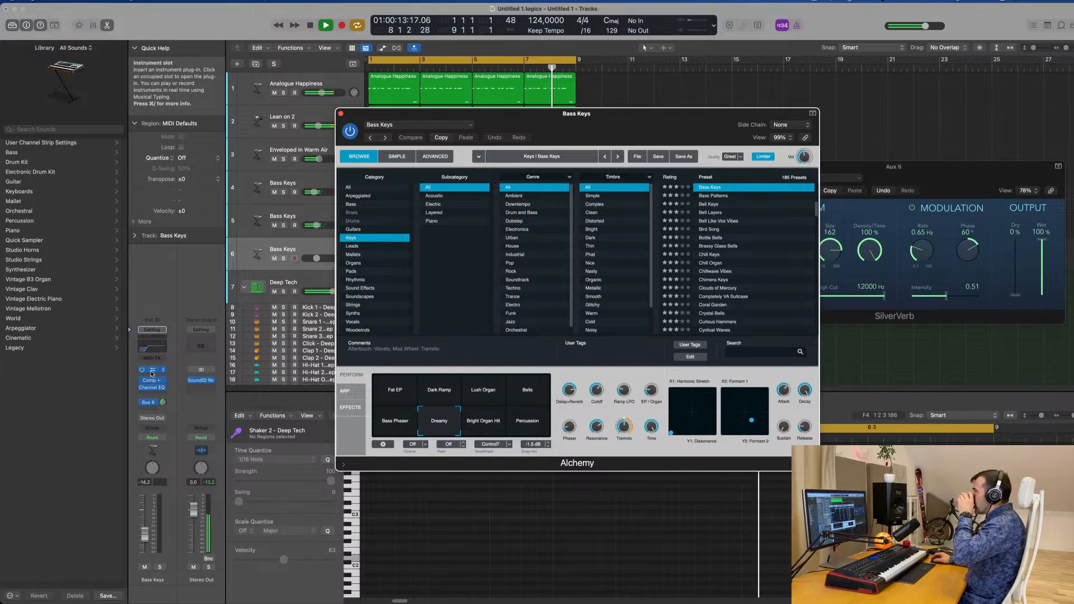
scroll(727, 252, down, 20)
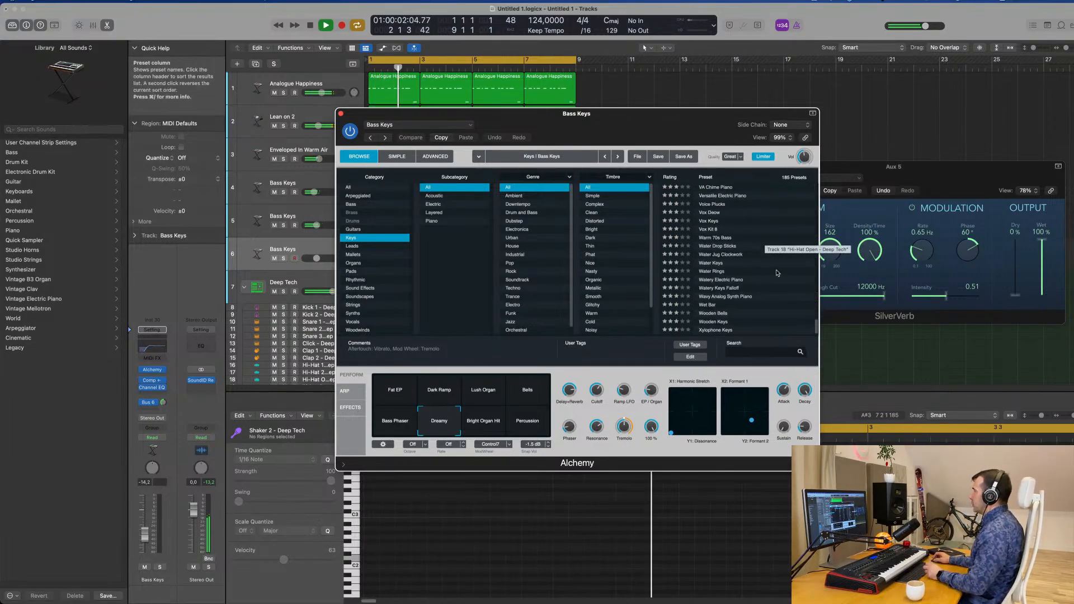
click(719, 263)
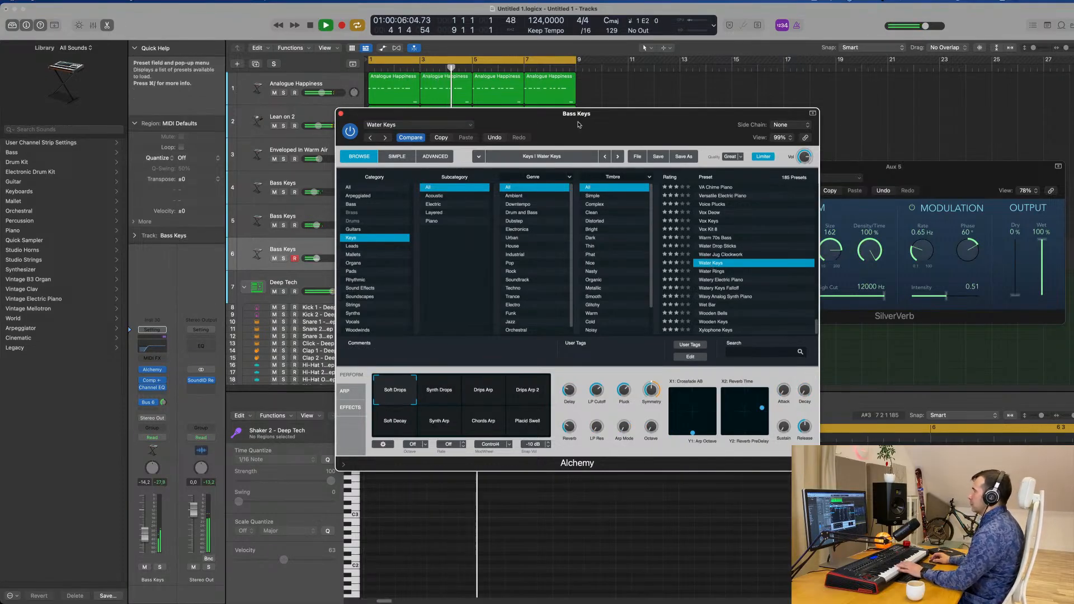
drag(579, 125, 707, 134)
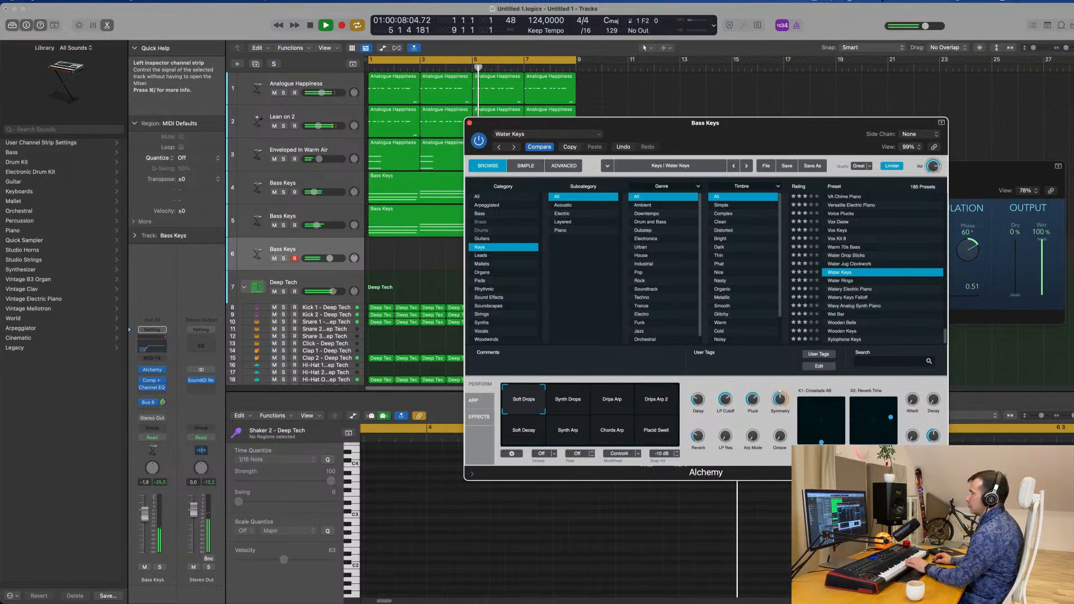
drag(144, 533, 155, 499)
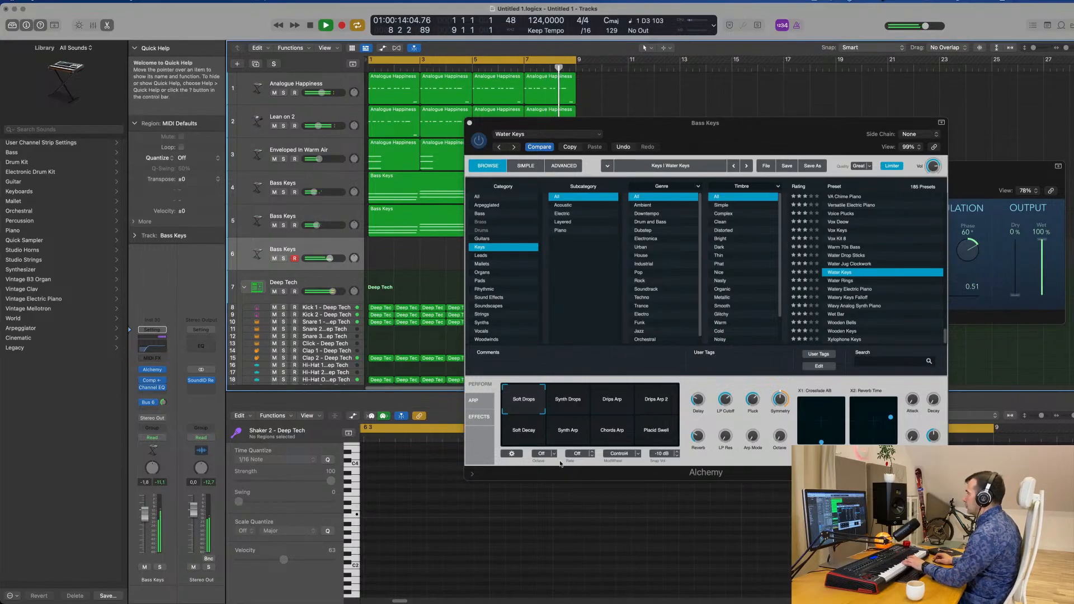
Audition the Synth Drops, Drips Arp 2 and Drips Arp variations of the Water Keys preset
click(575, 406)
click(652, 406)
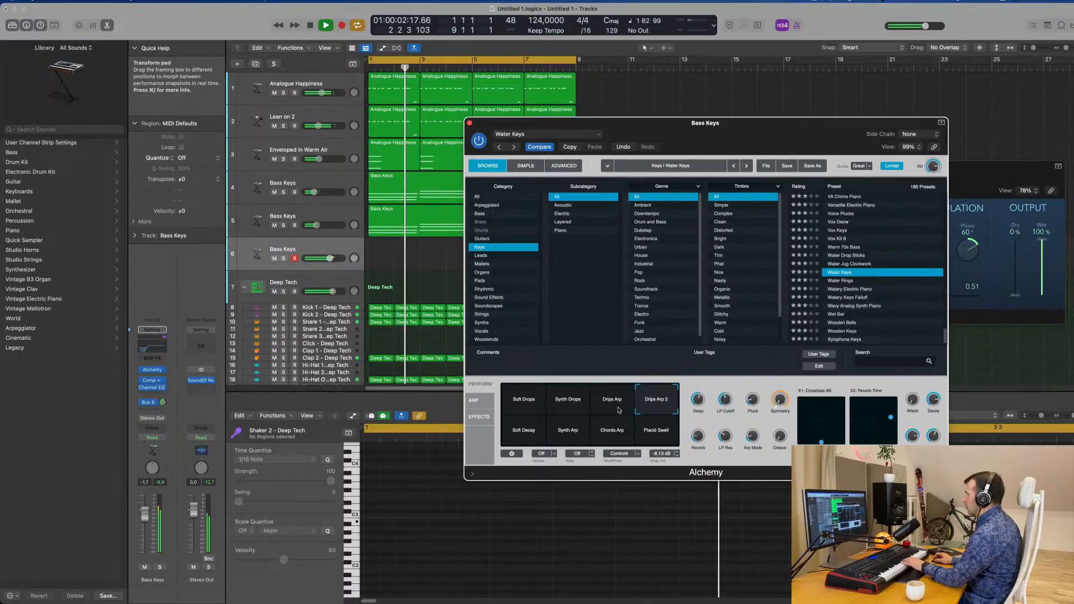
click(617, 409)
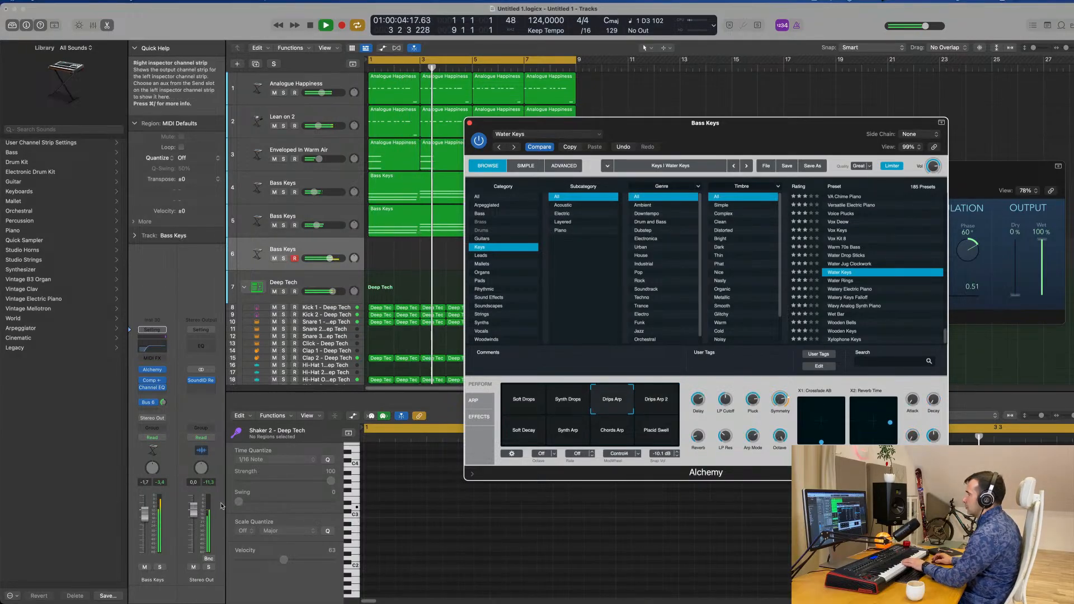
Lower the volume of Bass Keys track 6 to -4.4 dB and adjust its Bus 6 reverb send level
drag(145, 514, 144, 525)
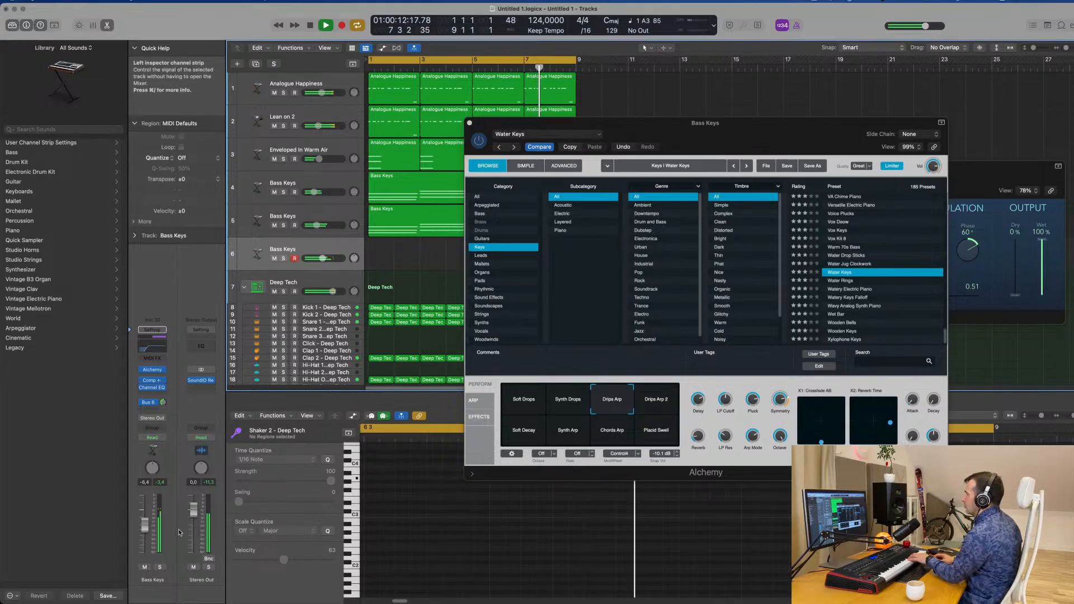
click(164, 405)
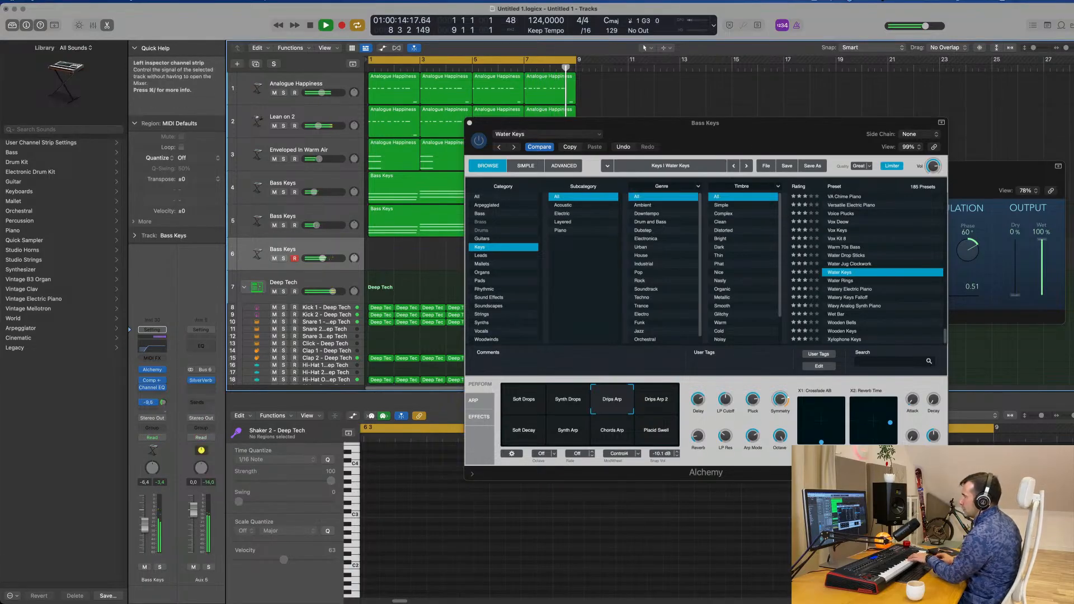
drag(163, 403, 165, 412)
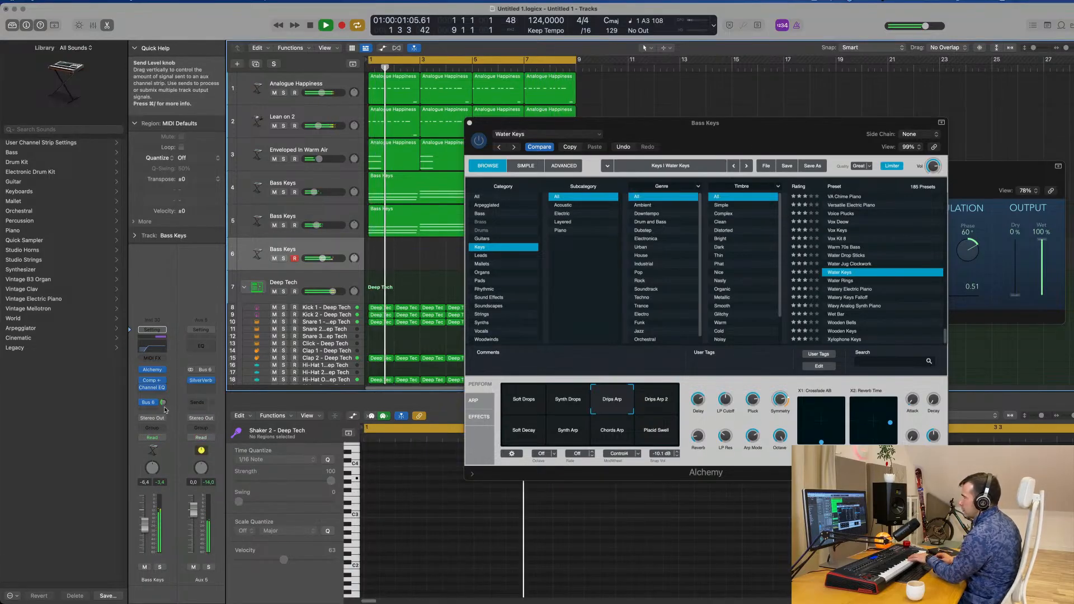
Audition Drips Arp 2, Soft Decay, Synth Arp and Chords Arp in Water Keys, raising the track's volume to -2.5 dB
click(655, 404)
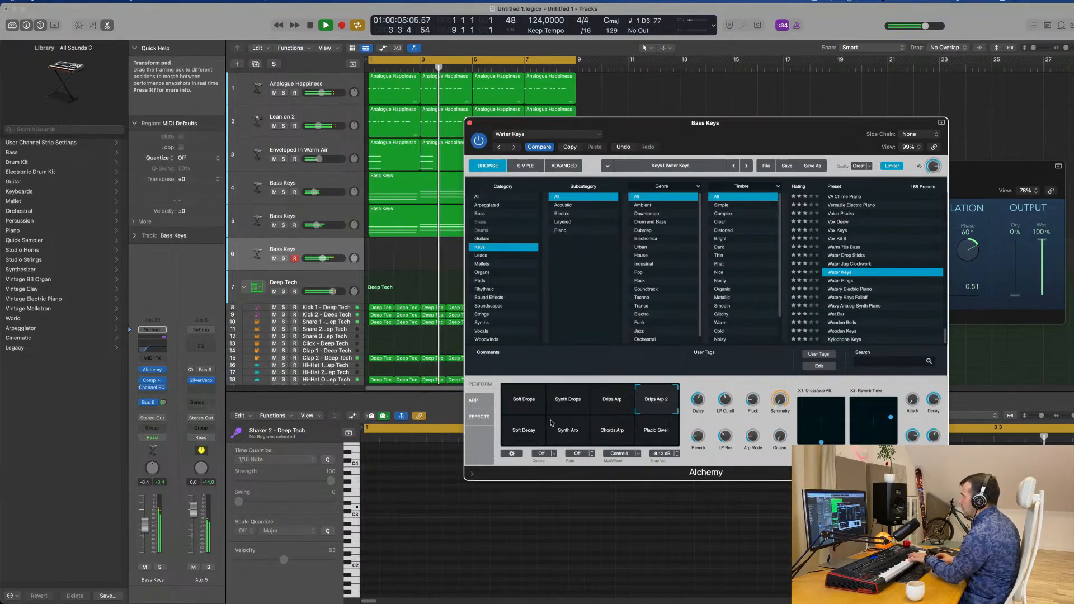
click(529, 432)
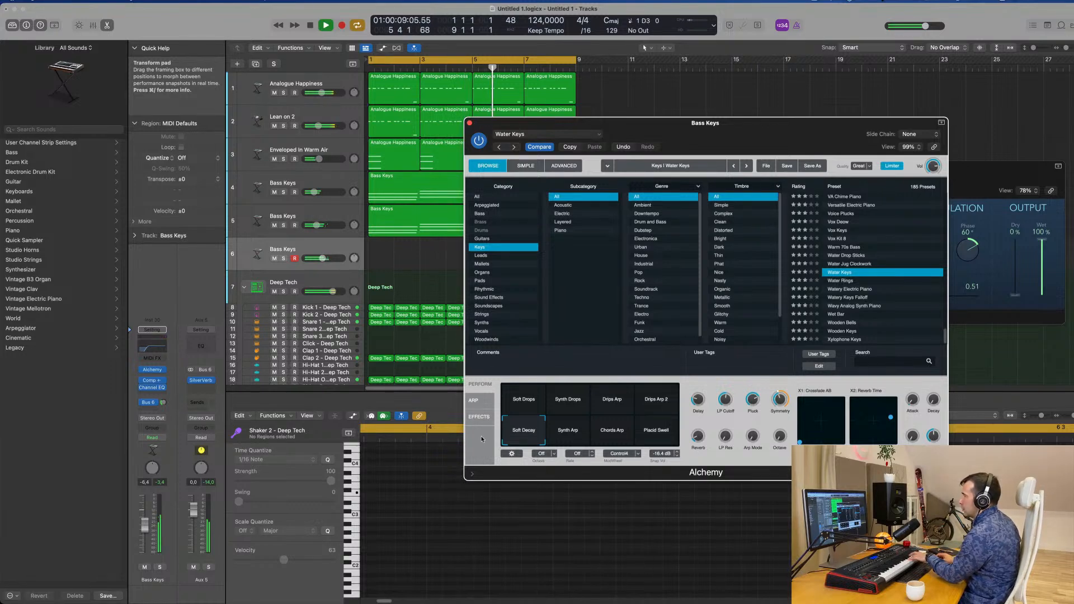
click(146, 515)
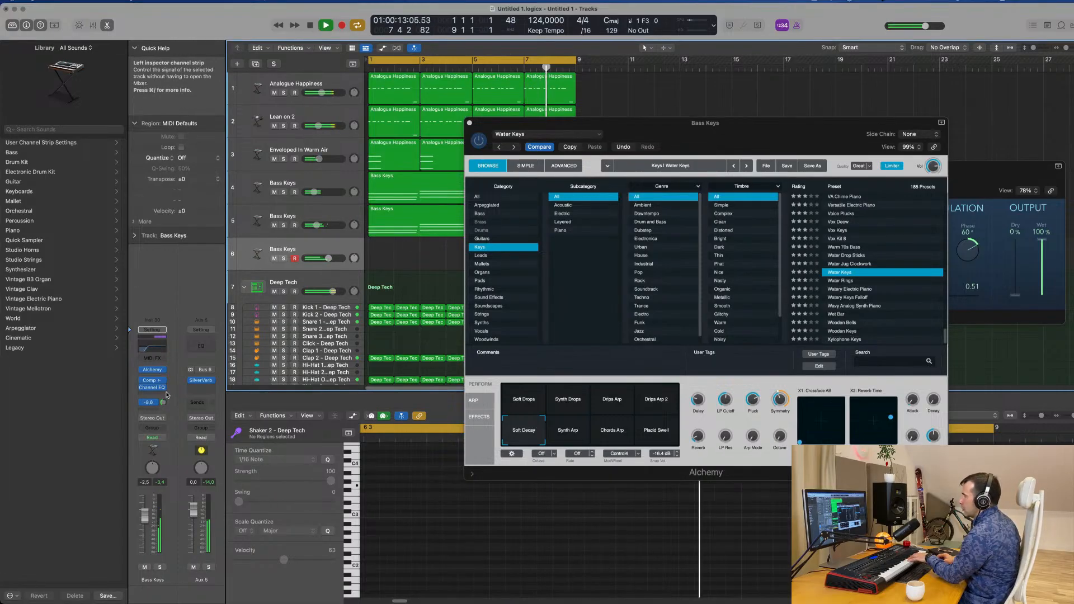
click(586, 434)
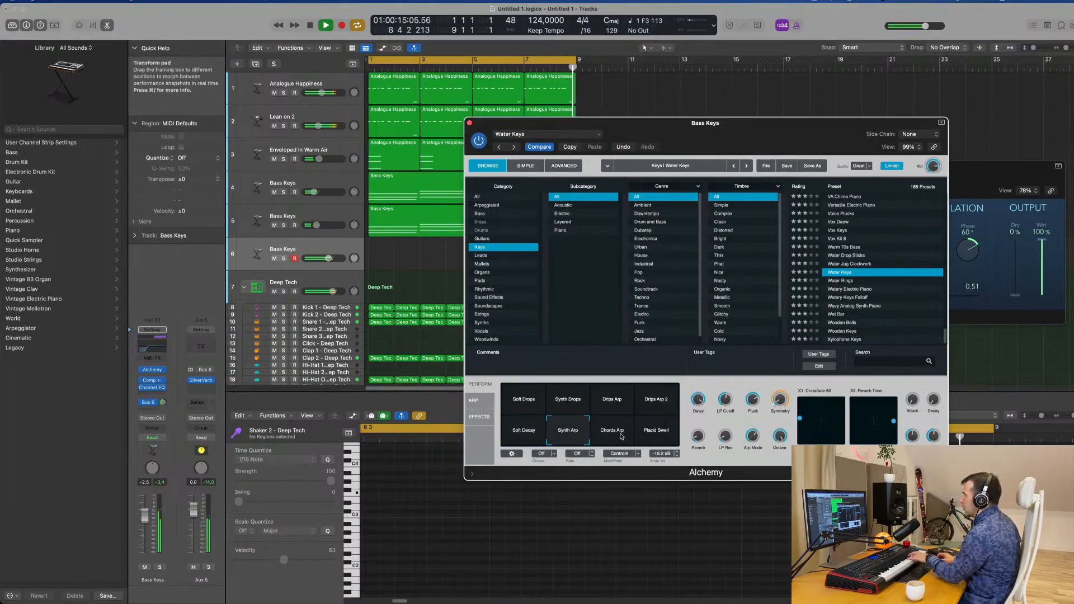
click(620, 436)
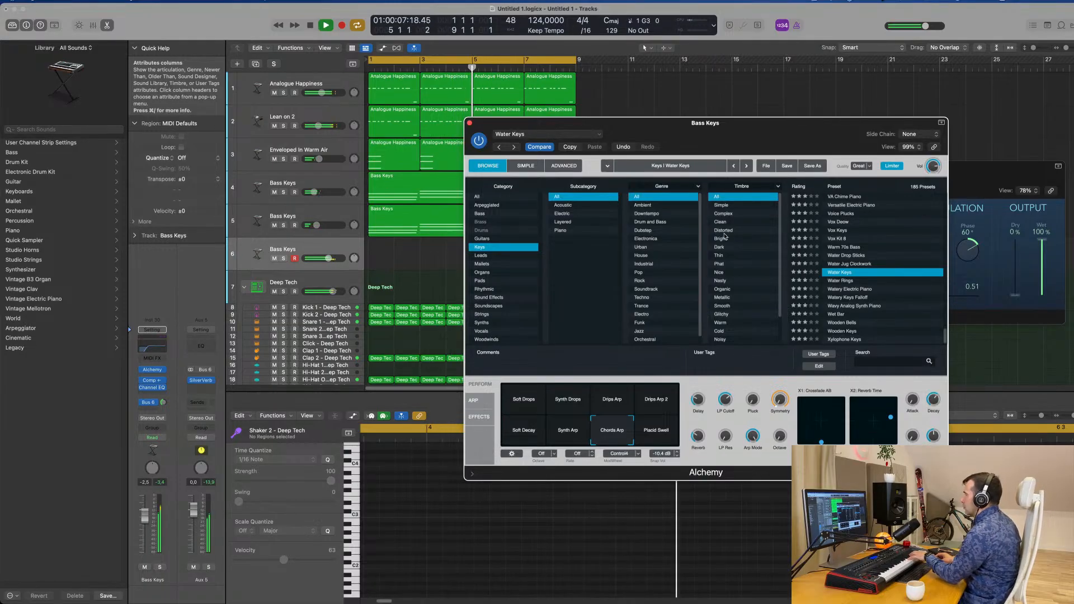
Copy the Bass Keys chord region from track 5 onto track 6, aligned at bar 1
drag(728, 122, 863, 104)
click(443, 221)
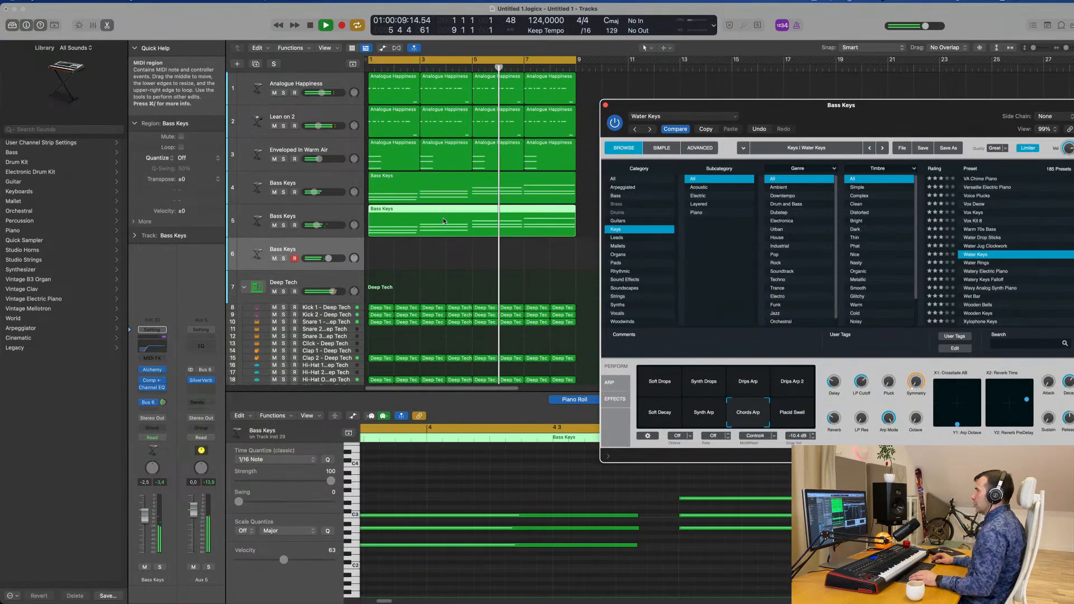
drag(443, 219, 444, 254)
drag(899, 110, 825, 94)
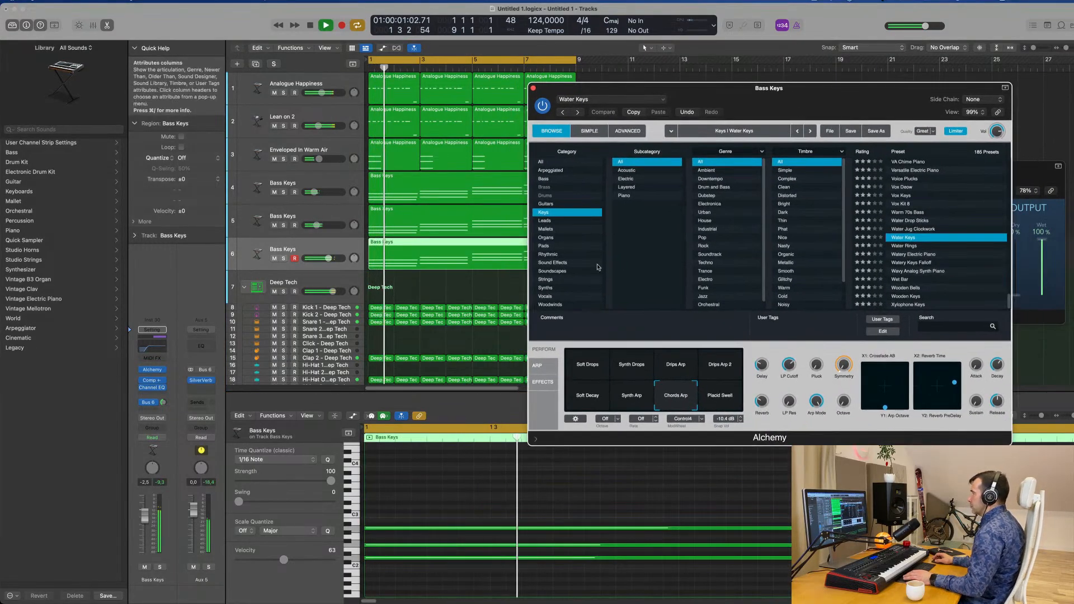
Lower the volume of Bass Keys track 6 to -6.0 dB and switch Water Keys to the Drips Arp variation
drag(146, 519, 143, 526)
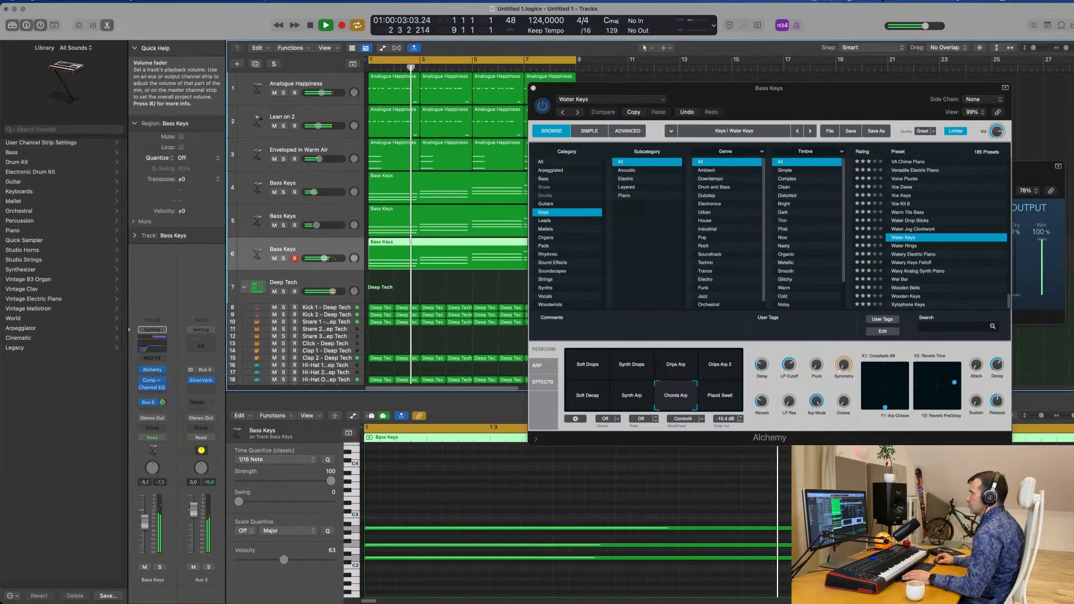
click(679, 365)
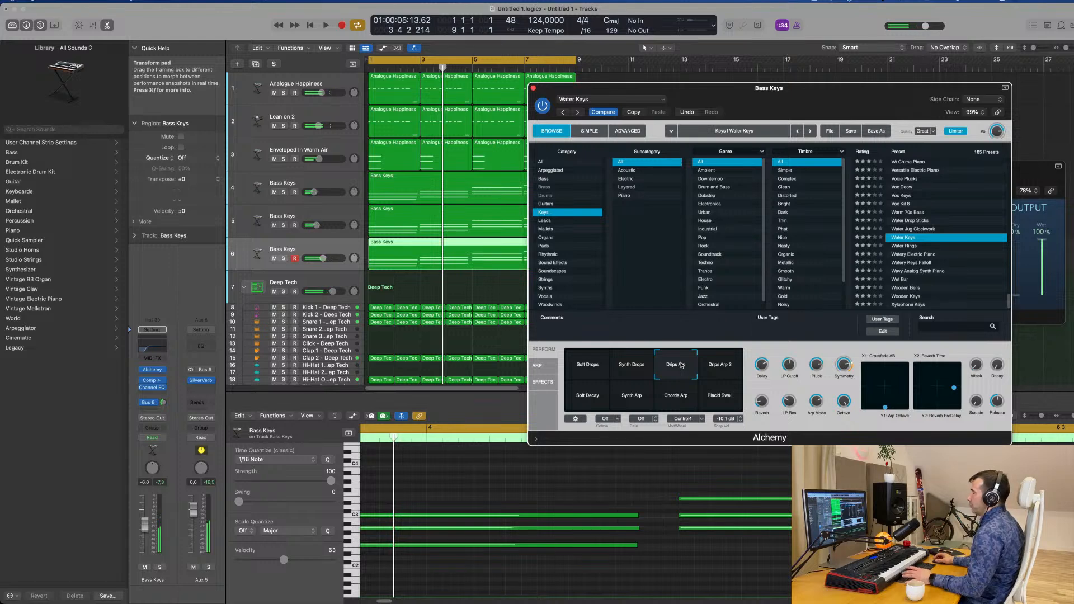
key(space)
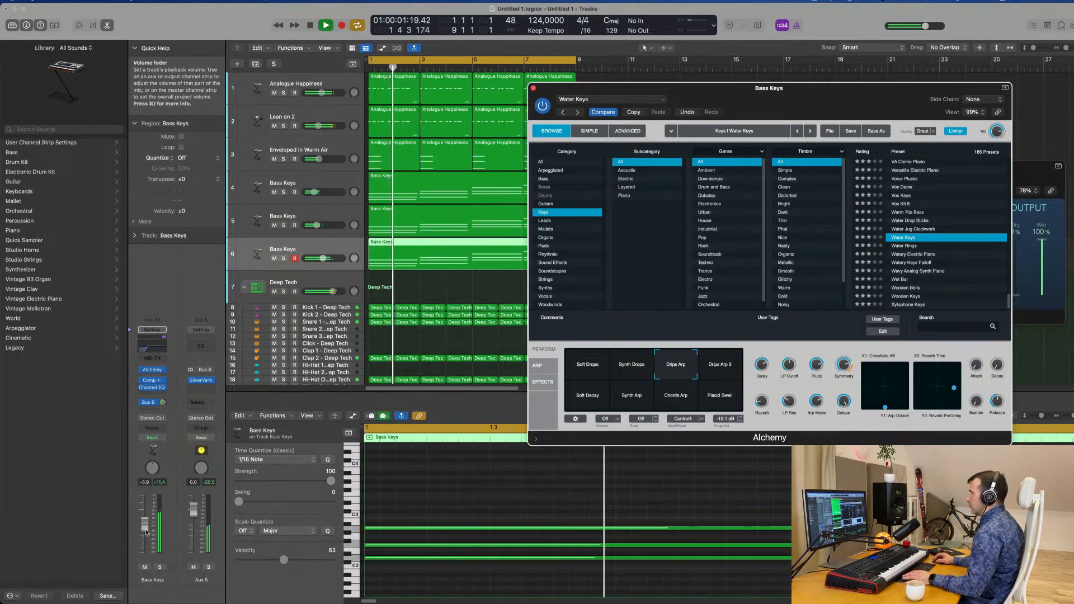
Transpose all the chord notes of the Bass Keys region on track 6 up one octave and play the result
click(495, 500)
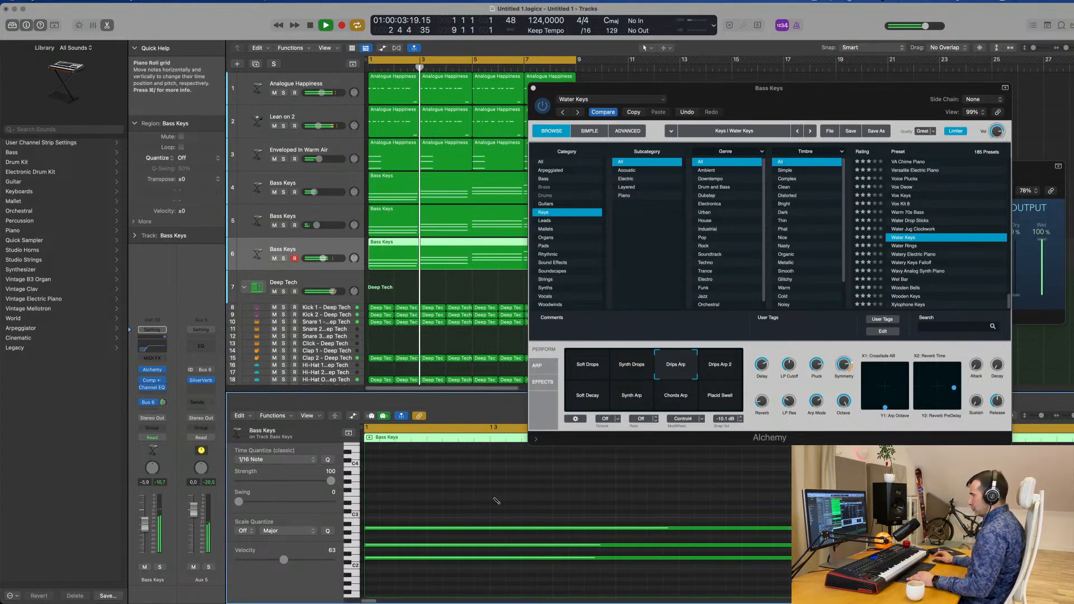
key(super+a)
key(shift+alt+Up)
key(Return)
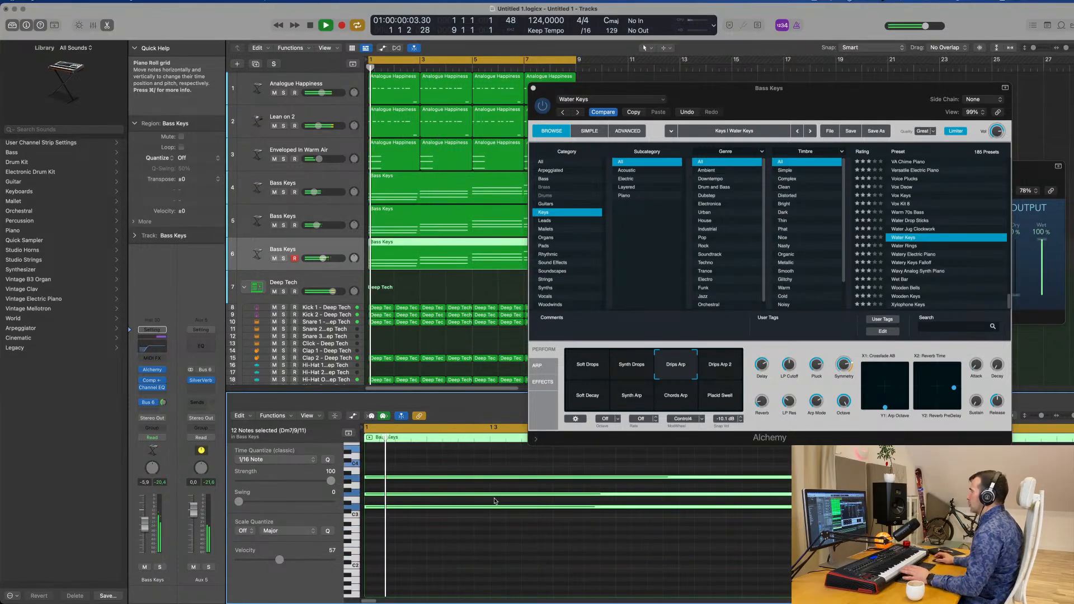
drag(810, 95, 736, 106)
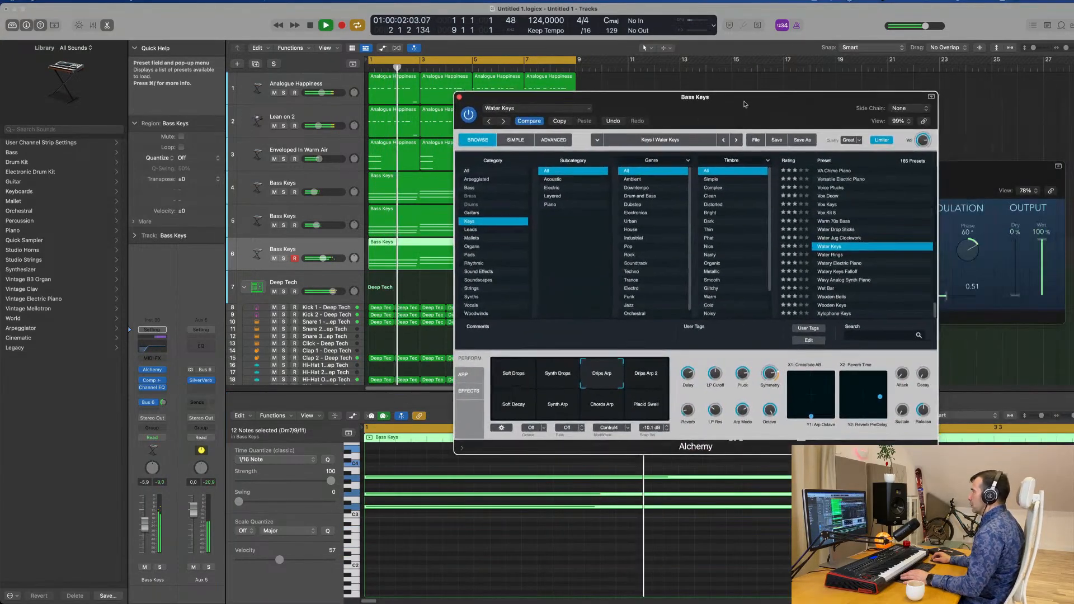
Switch Water Keys to the Drips Arp 2 variation and lower the volume of Bass Keys track 6 to -11.4 dB
key(space)
click(651, 375)
key(space)
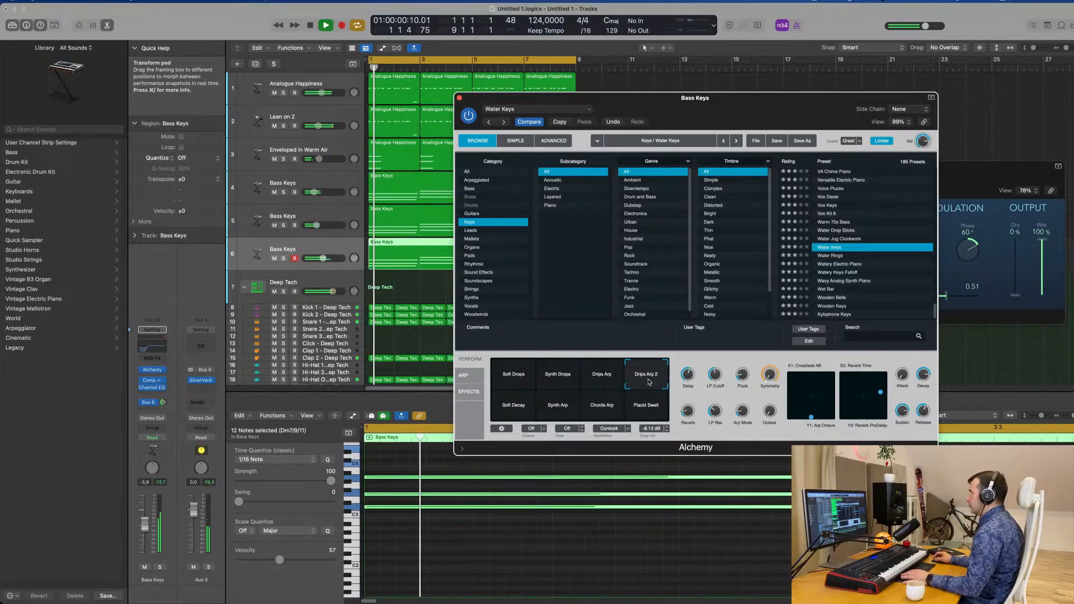
drag(726, 120, 655, 231)
click(389, 208)
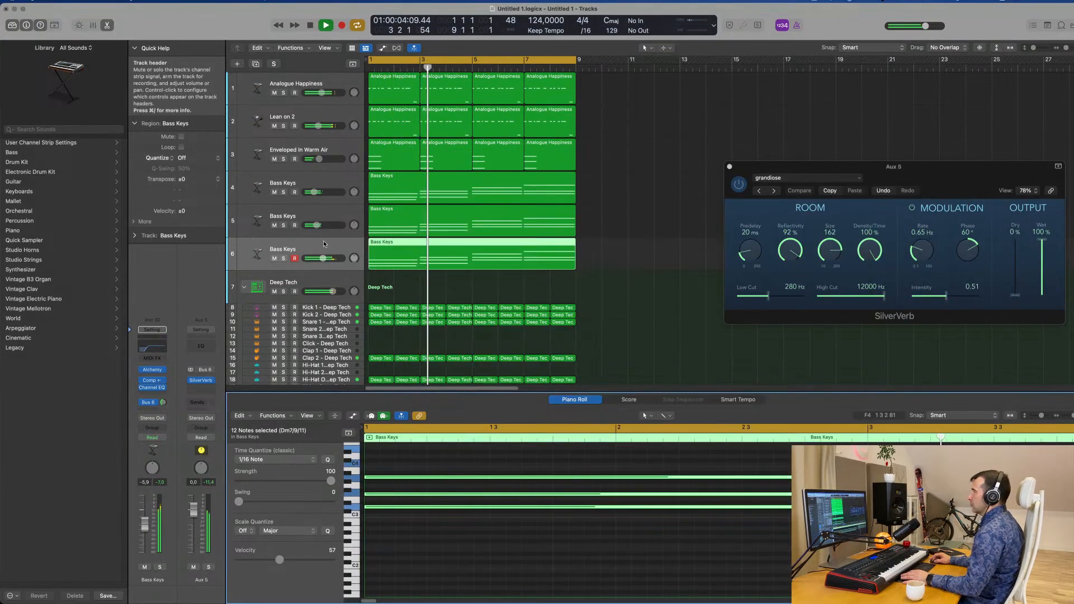
key(Return)
drag(144, 524, 144, 530)
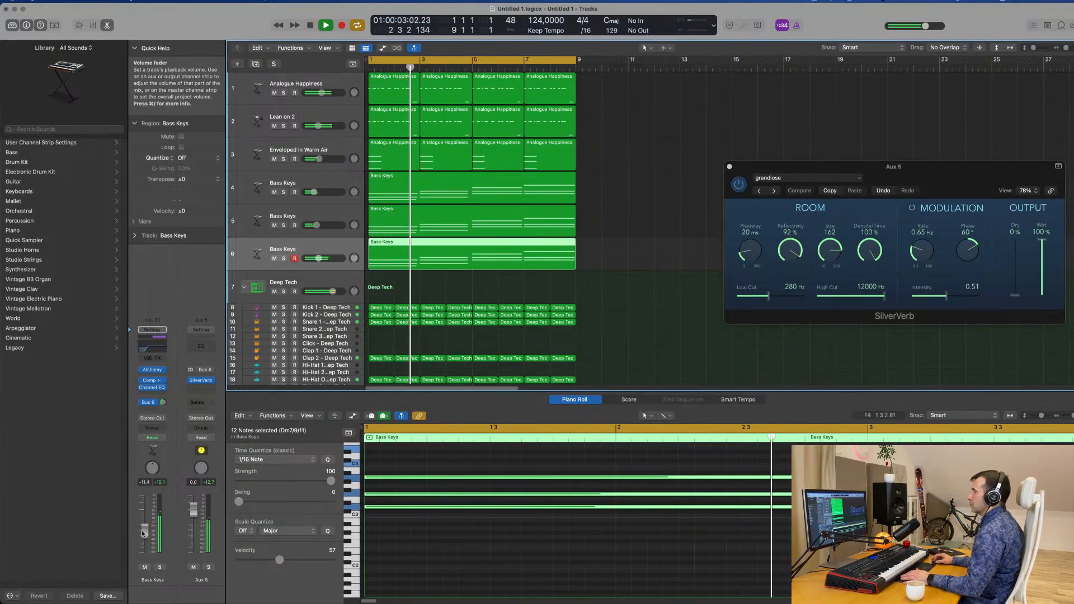
Audition the Soft Decay, Synth Arp, Chords Arp and Placid Swell variations of Water Keys against the loop
ctrl+alt+click(540, 566)
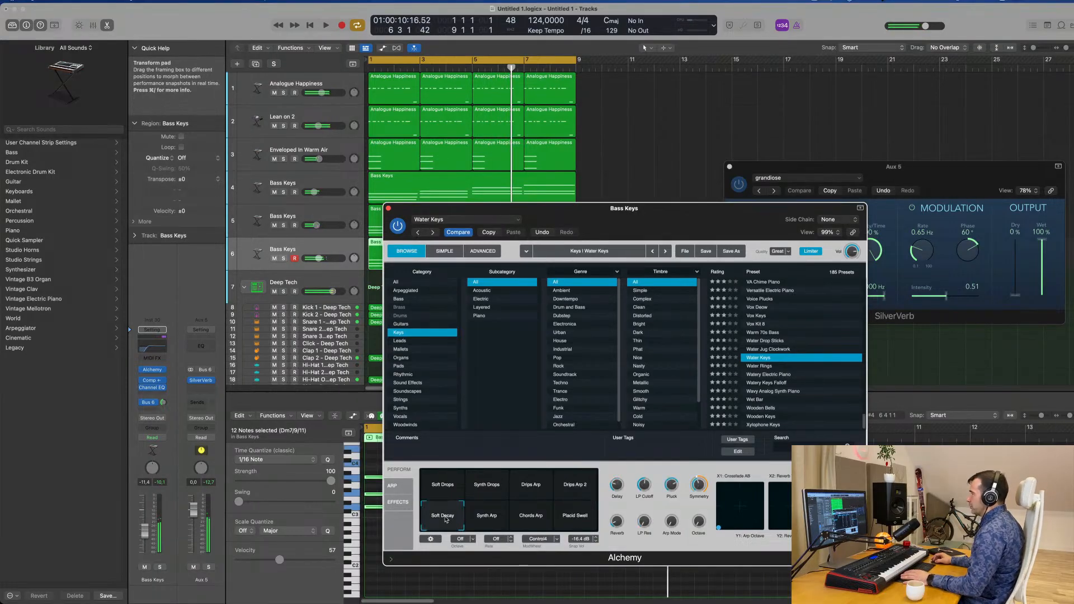
click(487, 515)
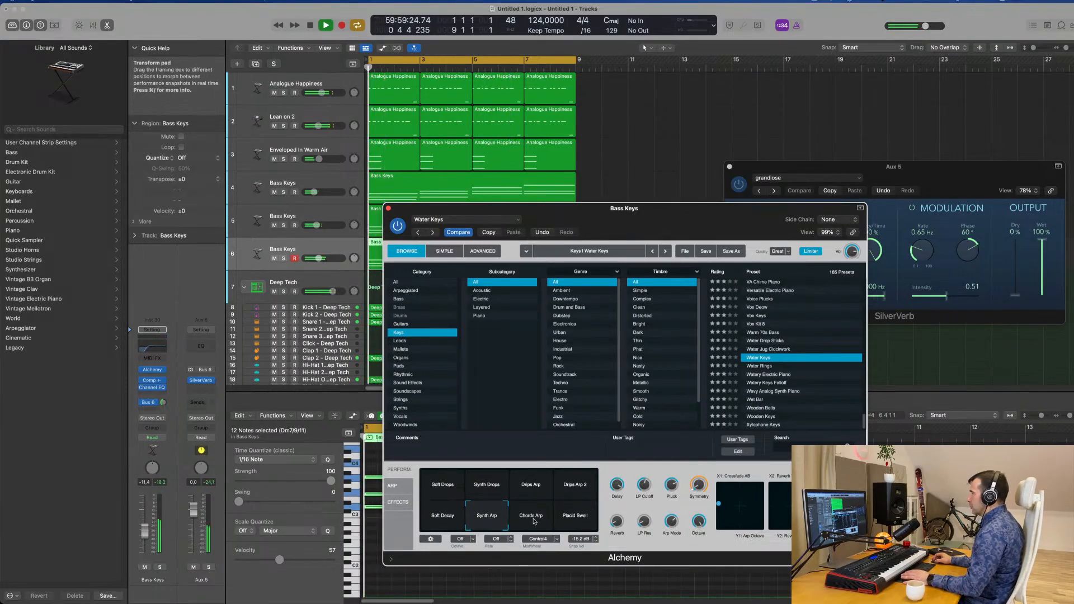
click(534, 520)
click(578, 518)
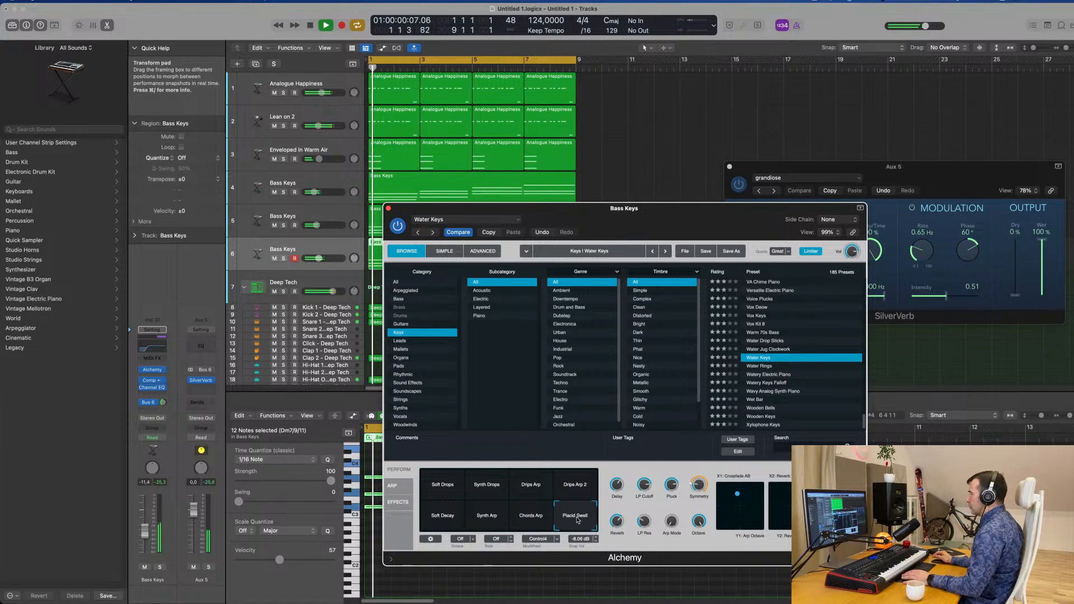
click(543, 520)
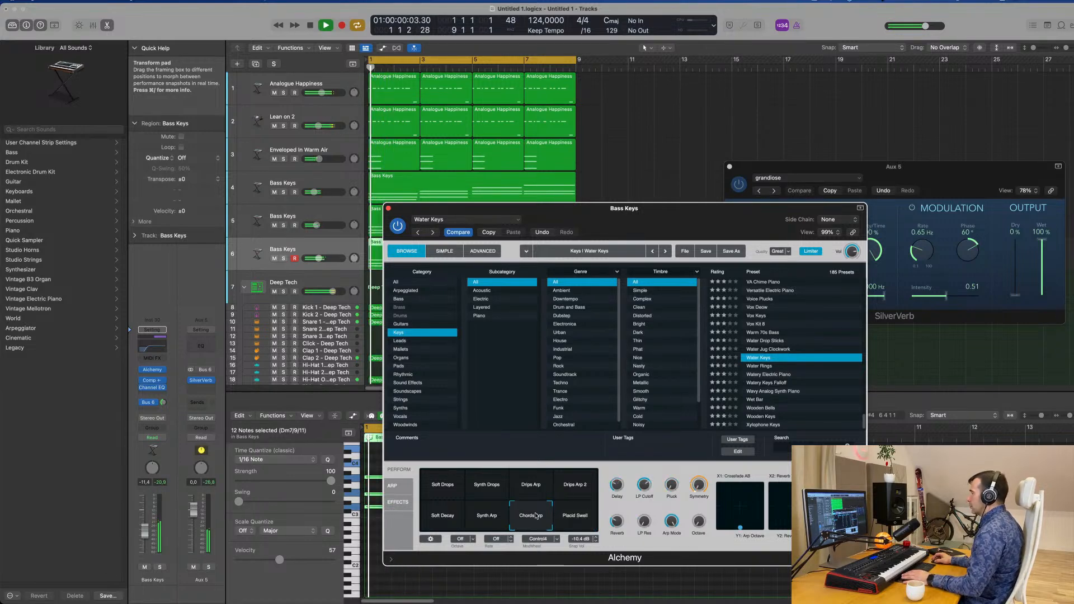
Compare the Soft Drops, Synth Drops and Drips Arp 2 variations of Water Keys, replaying the loop from bar 1
drag(722, 208, 887, 151)
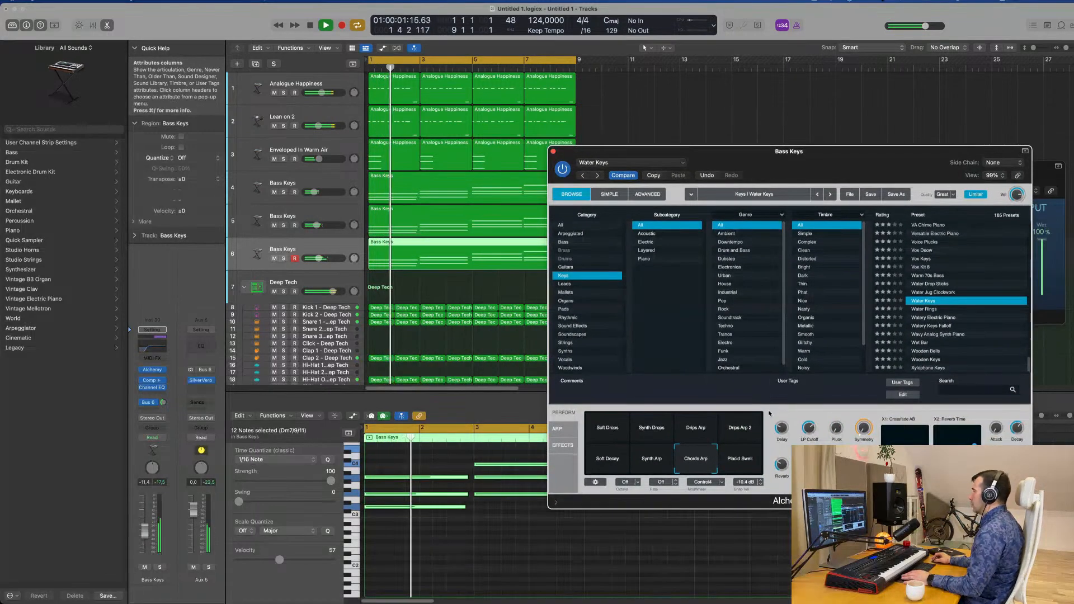
click(609, 428)
click(659, 432)
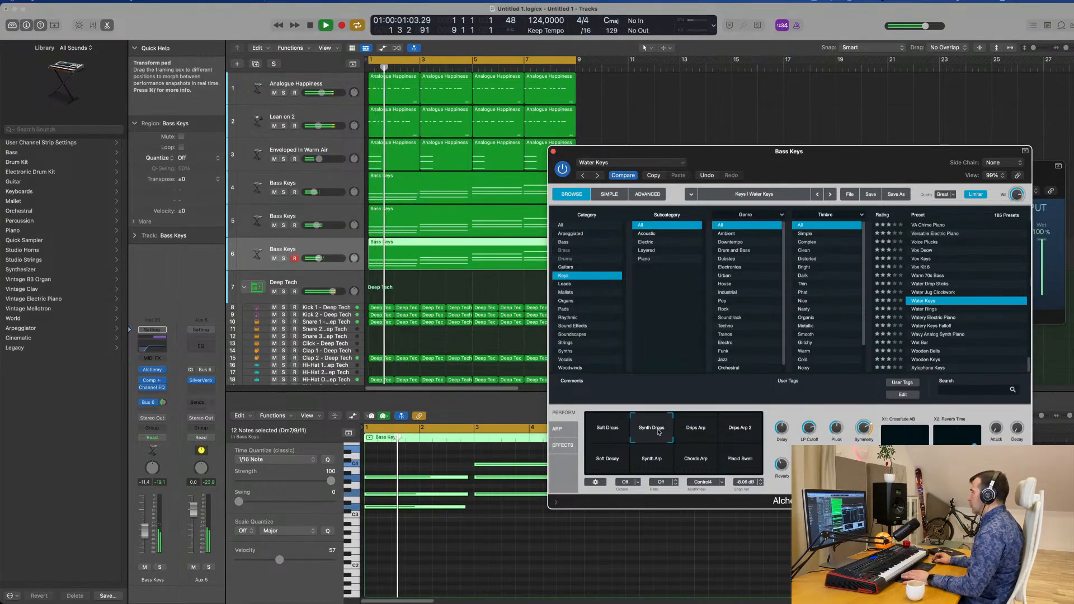
key(Return)
click(734, 431)
key(Return)
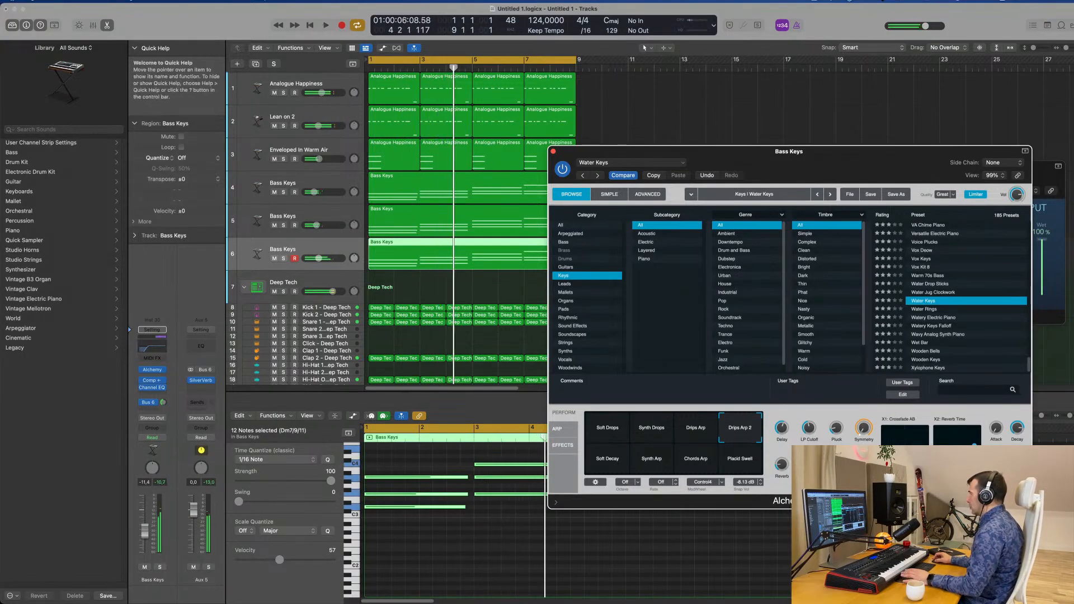
key(Return)
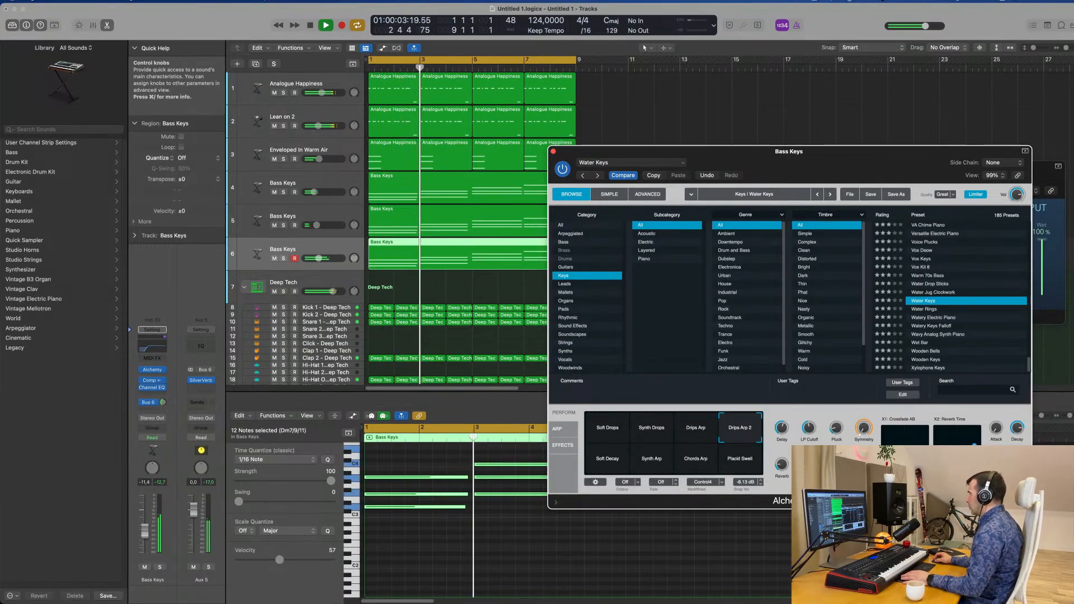
key(Return)
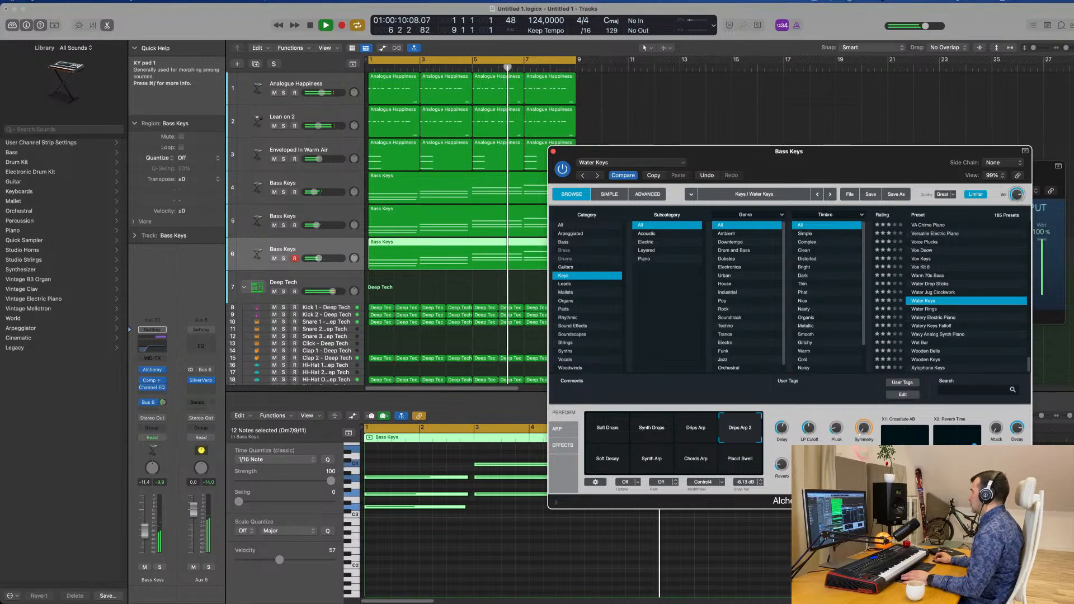
key(space)
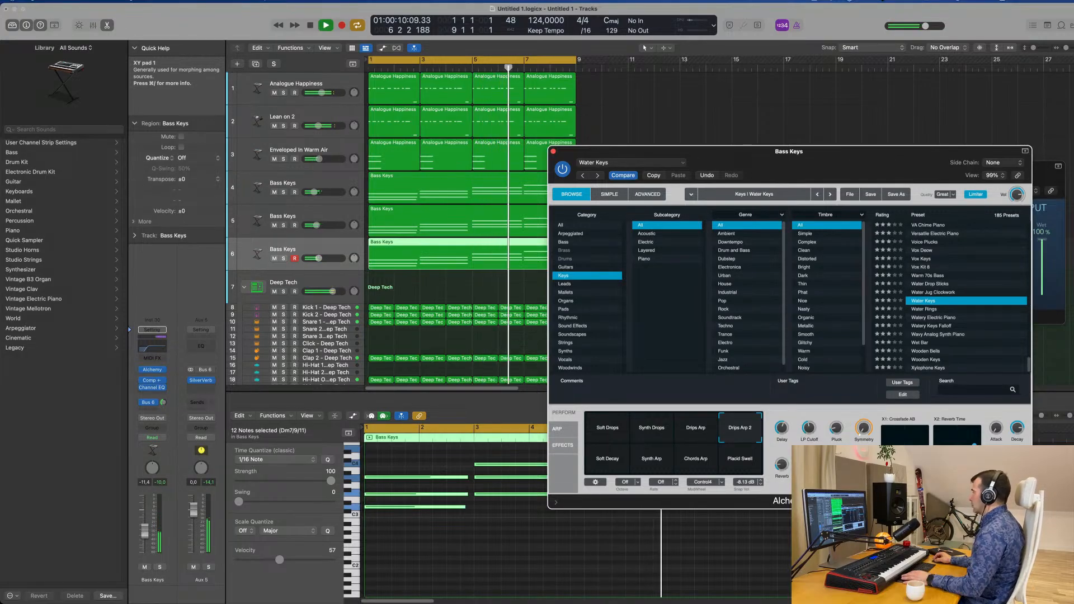
key(Return)
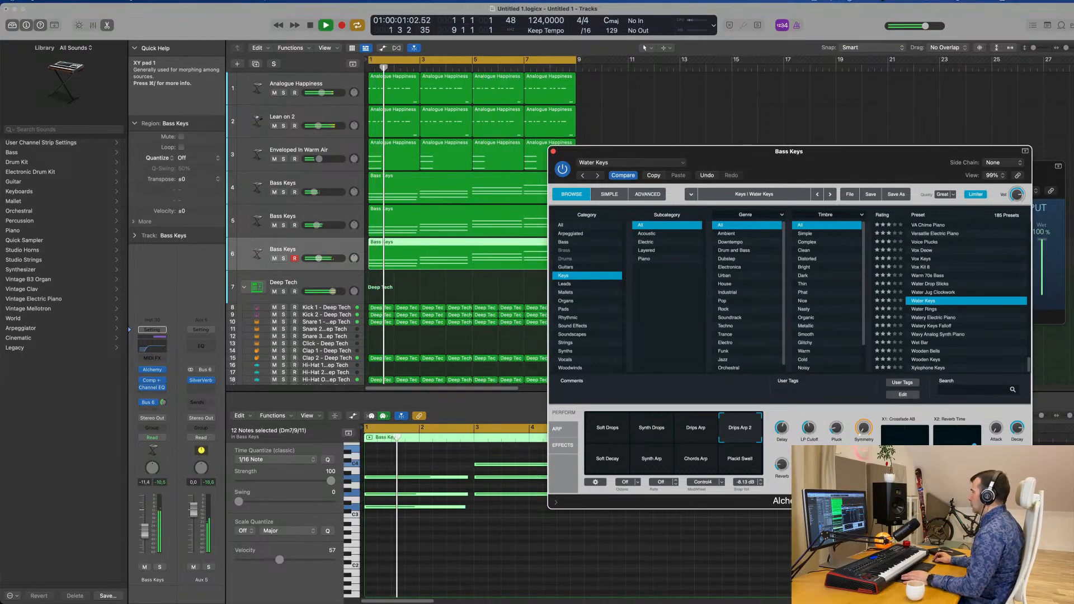
Stop playback and delete the Bass Keys chord region from track 6
drag(903, 168, 893, 89)
key(space)
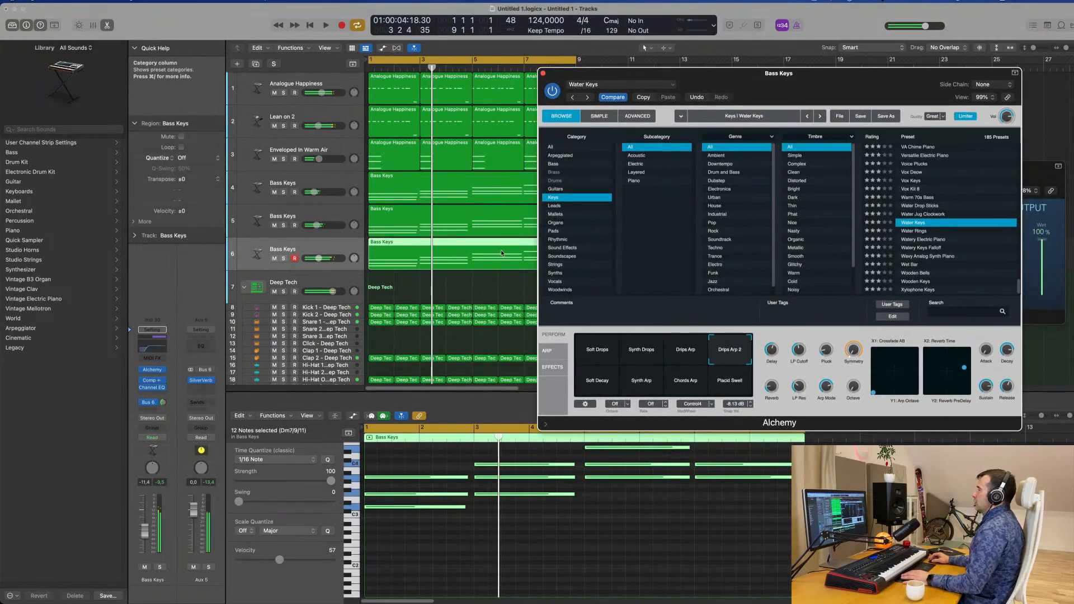
click(459, 290)
click(467, 260)
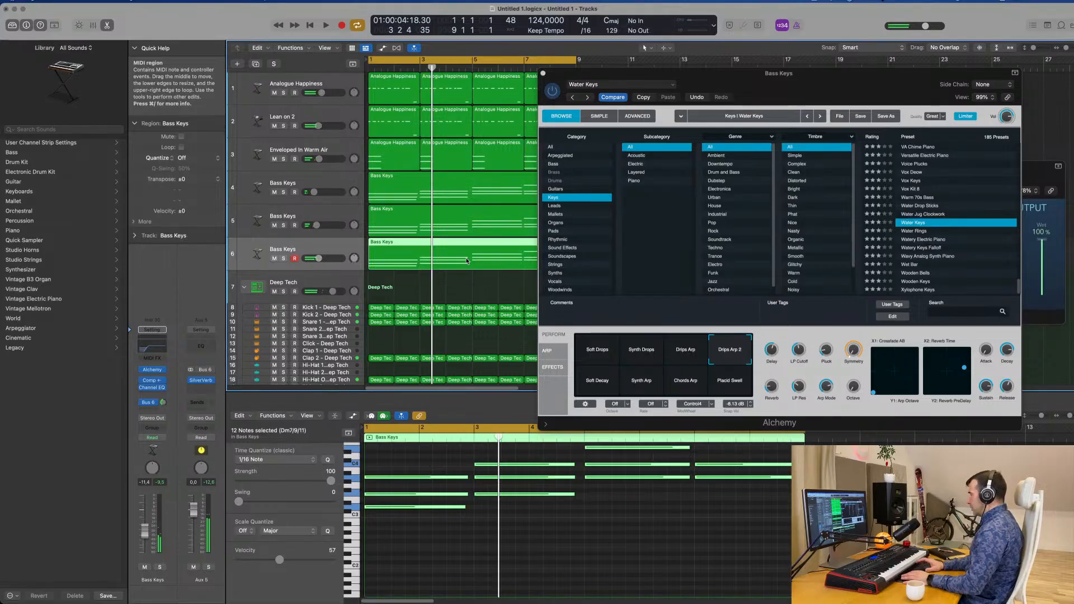
key(Delete)
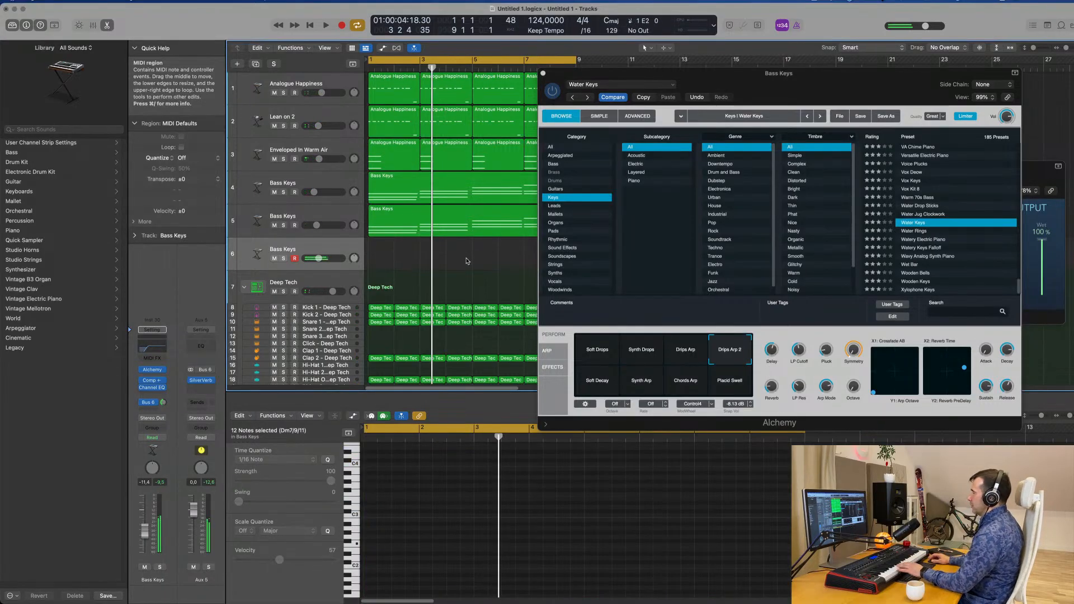
Try the Synth Drops and Soft Drops variations of Water Keys with live playing, raising track 6 to -3.3 dB
key(space)
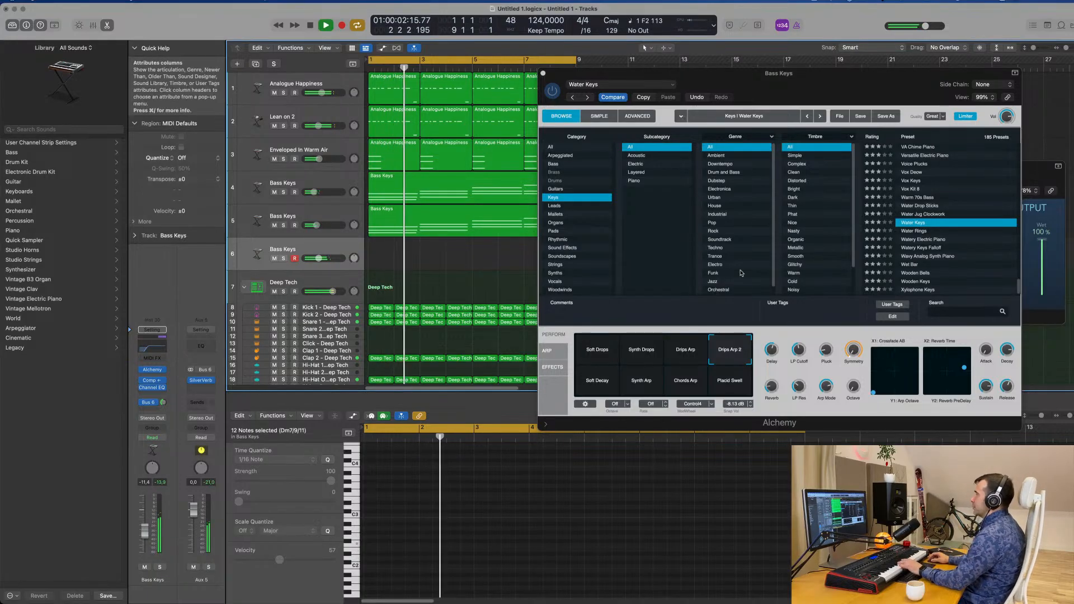
click(640, 350)
click(599, 358)
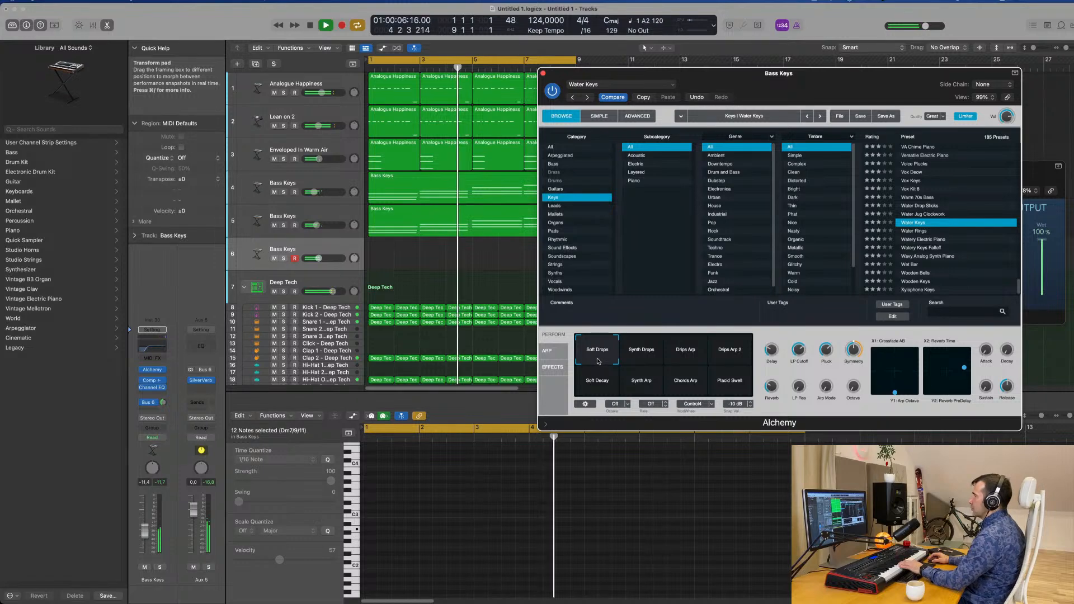
click(146, 532)
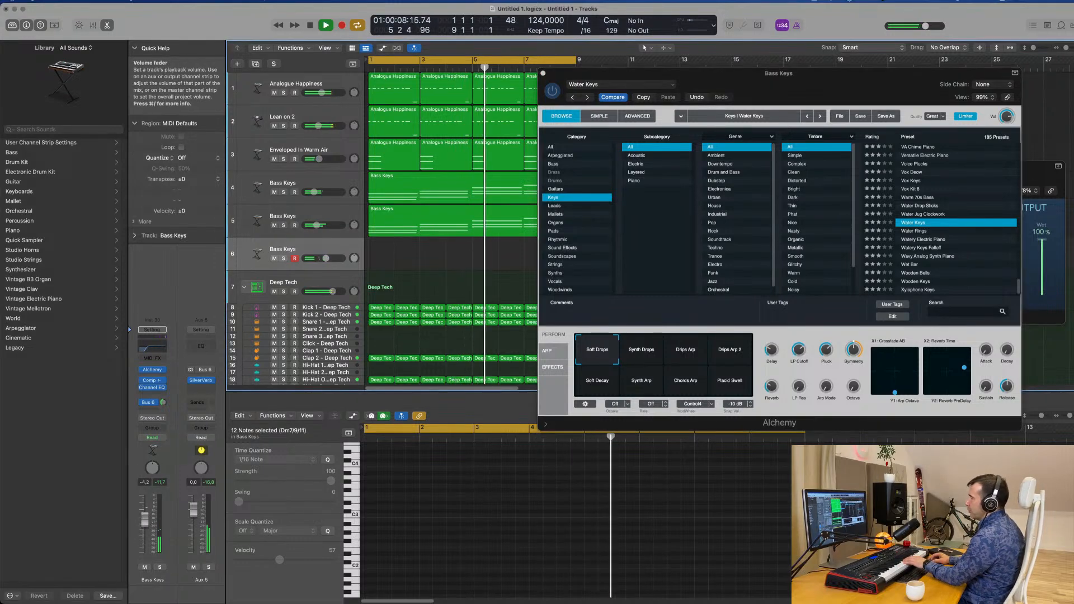
drag(145, 520, 148, 508)
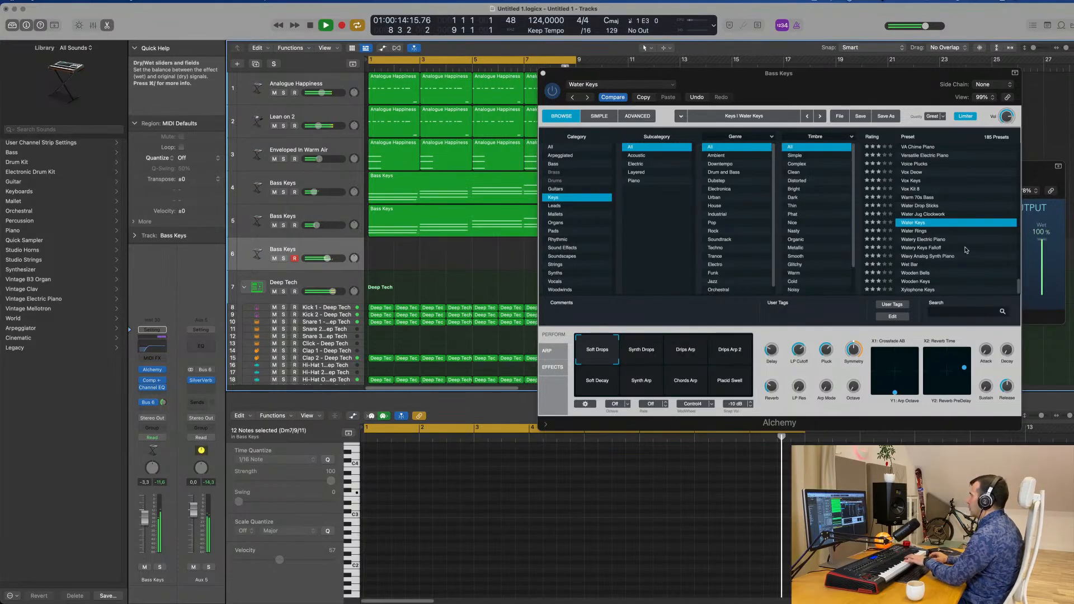
Load the Ukulele Echoes preset and audition its Dark, Clean Ring, Hall Pluck, Soft and High Pluck Hall variations
scroll(966, 250, up, 5)
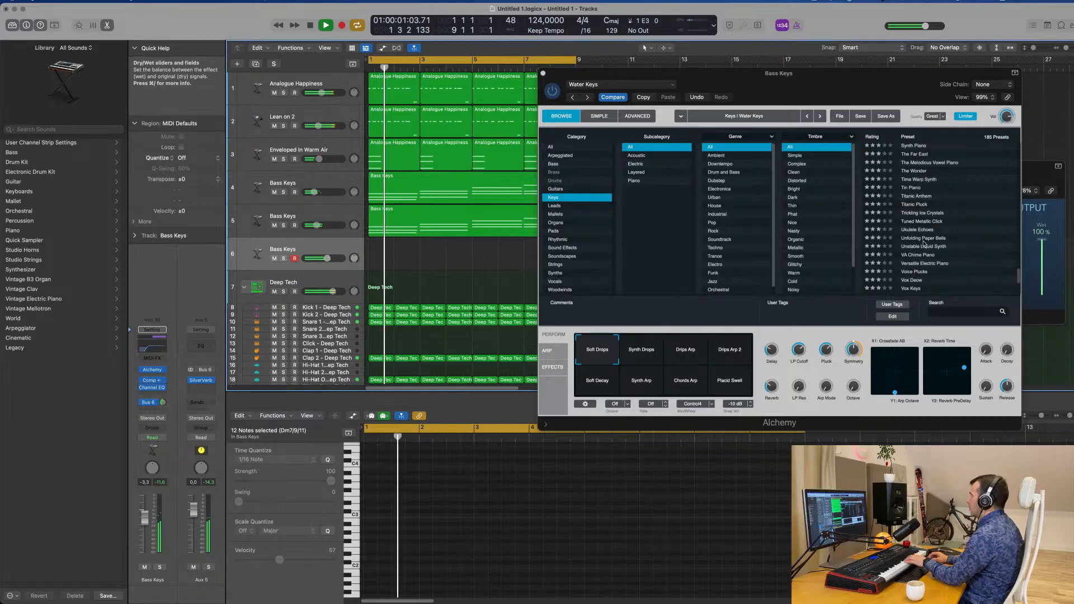
click(922, 229)
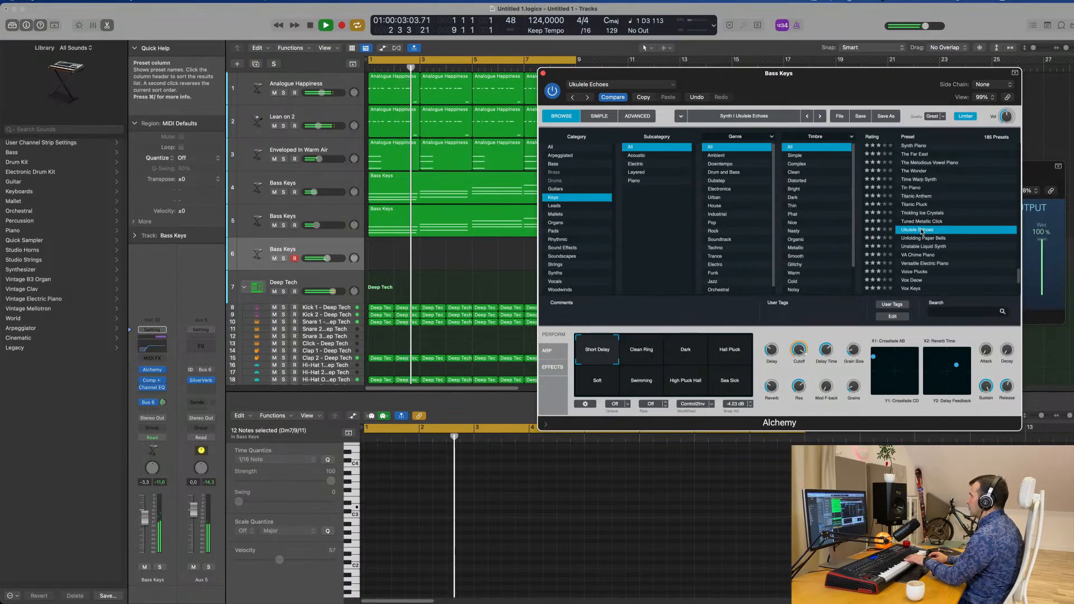
click(685, 350)
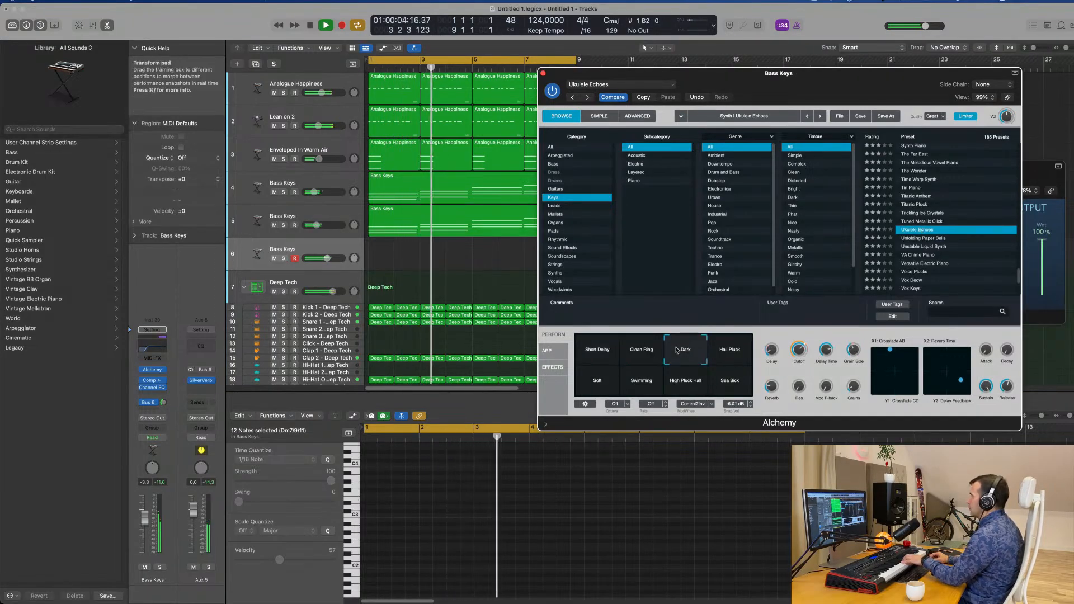
click(648, 355)
click(739, 354)
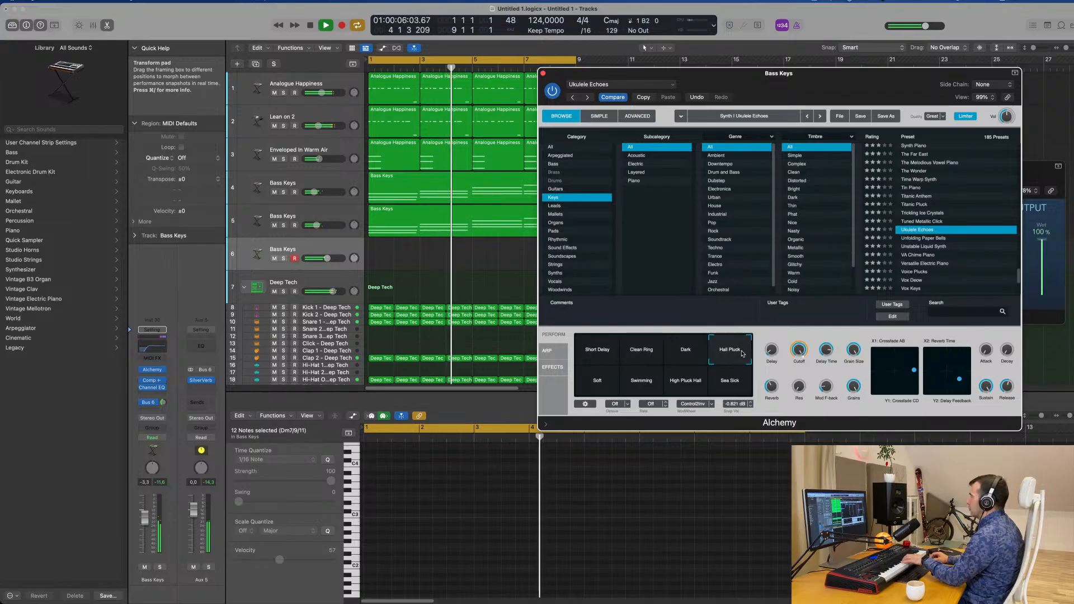
click(630, 351)
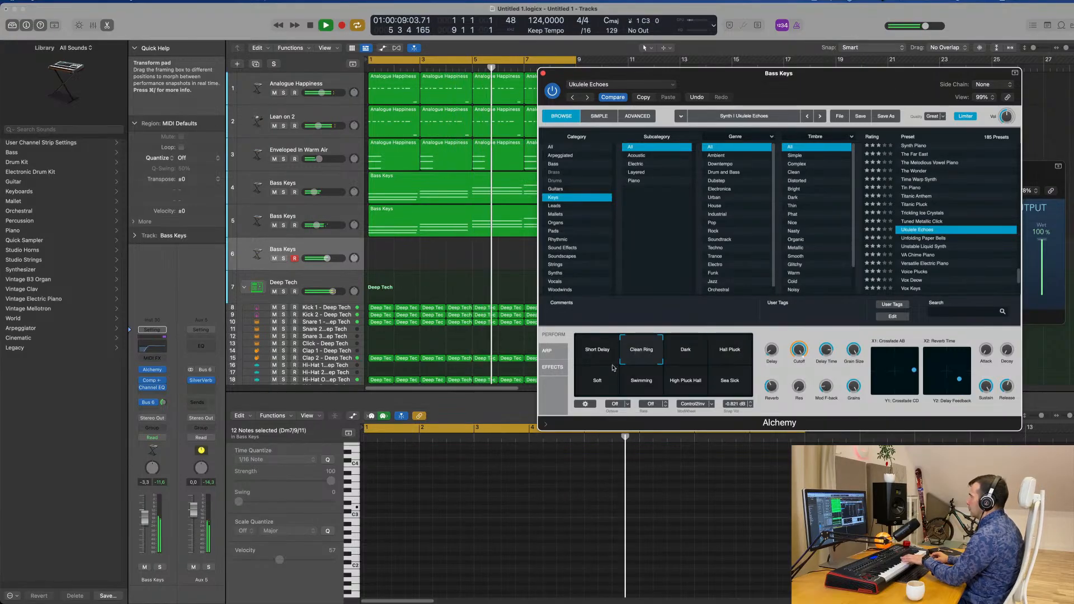
click(597, 380)
click(683, 381)
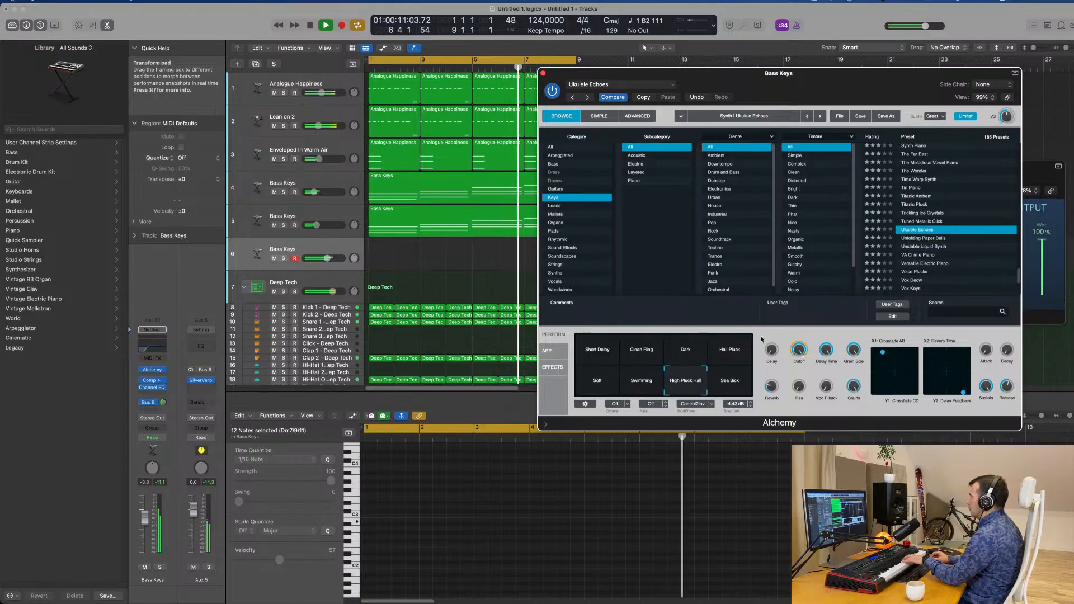
Load the Titanic Pluck preset in Alchemy on track 6 and lower the track's volume to -7.6 dB
click(929, 205)
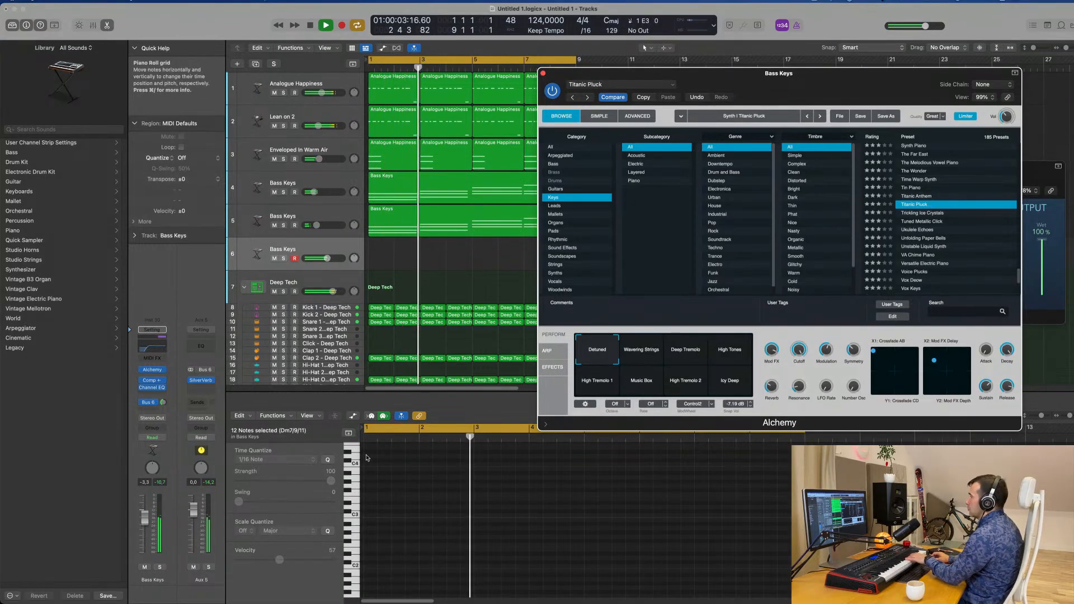
drag(144, 518, 145, 527)
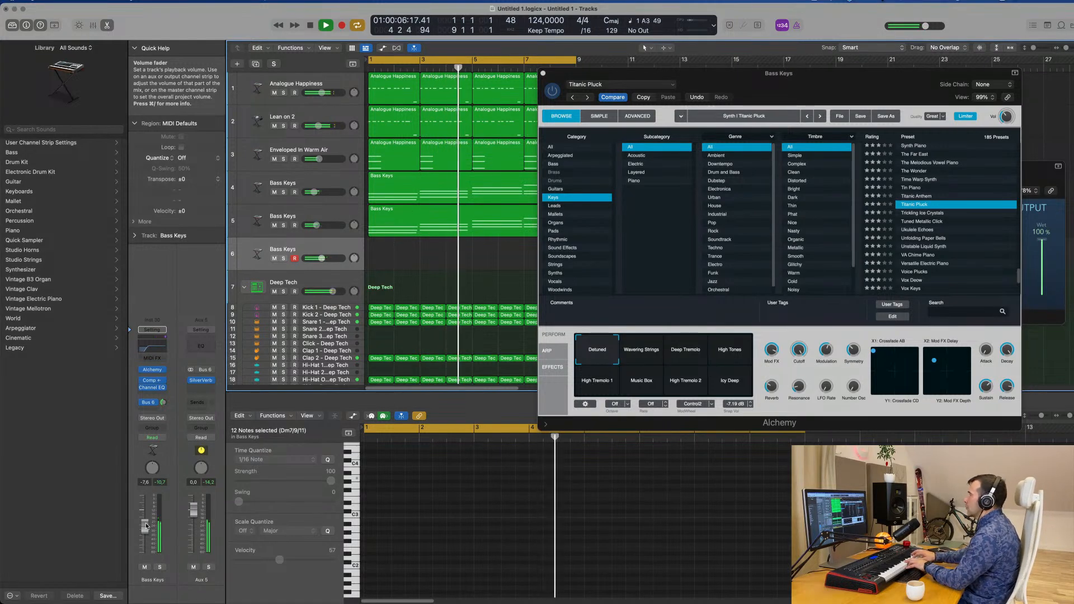
Record a pluck melody on Bass Keys track 6 over the eight-bar loop and play it back with its notes in view
key(r)
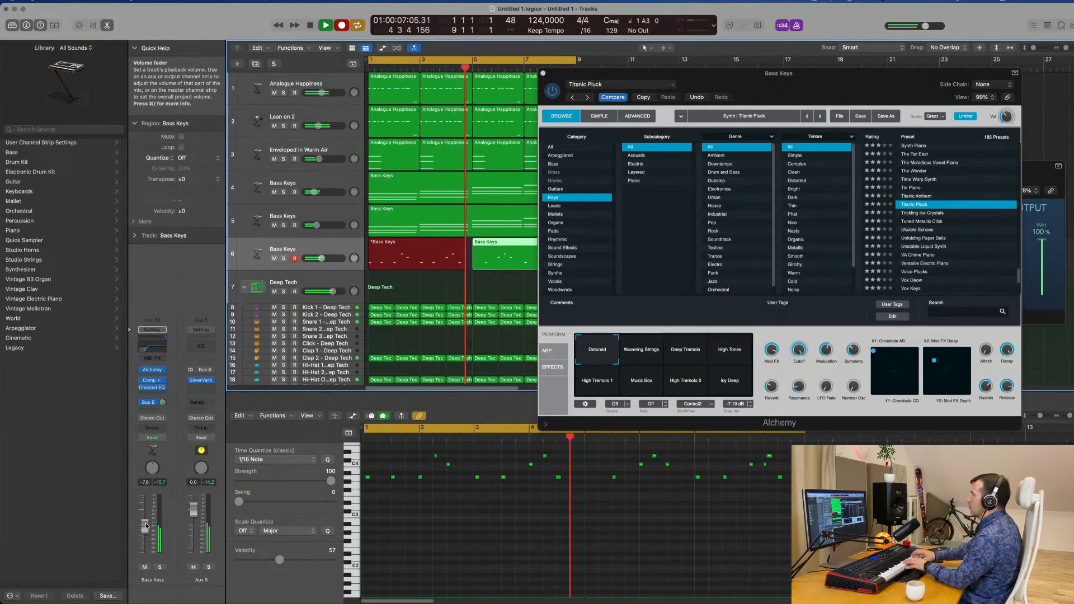
key(space)
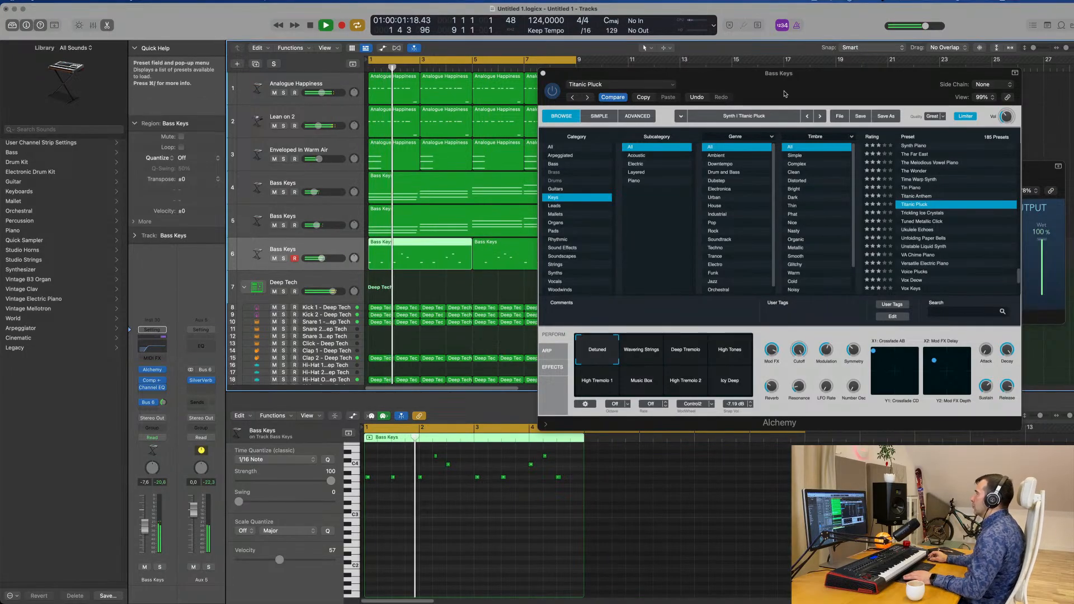
drag(779, 74, 866, 72)
scroll(441, 523, up, 5)
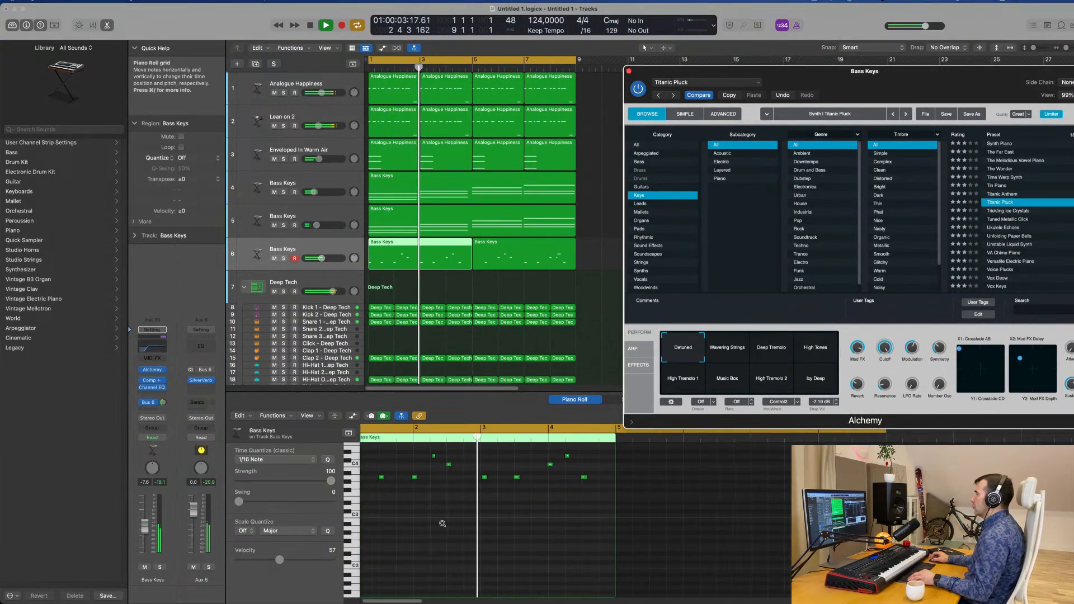
Stop playback, delete the second Bass Keys melody region on track 6 and reselect the first four-bar region
scroll(484, 525, down, 4)
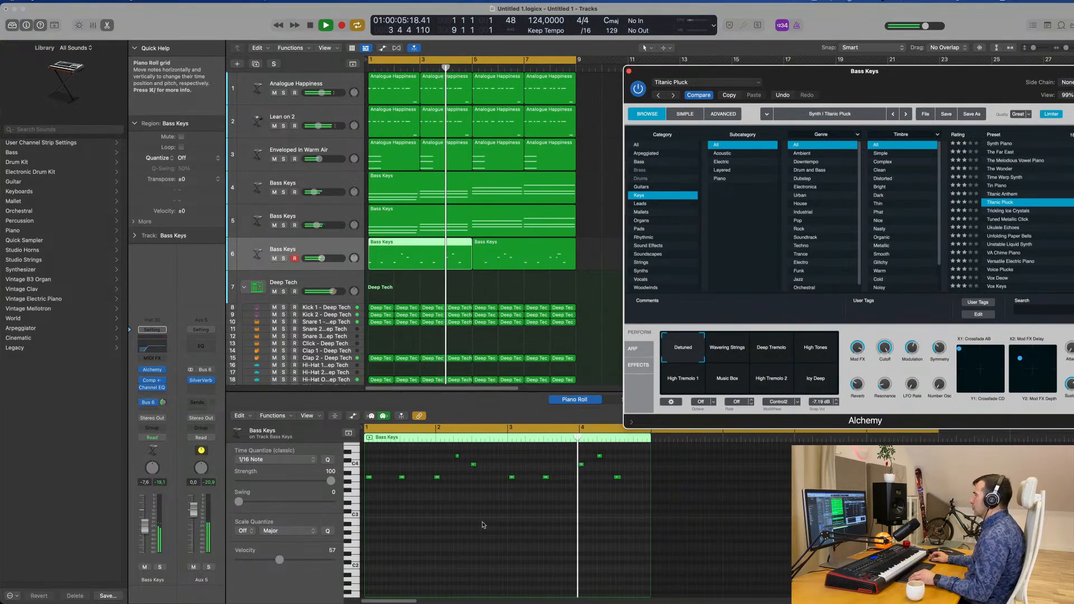
scroll(484, 525, up, 3)
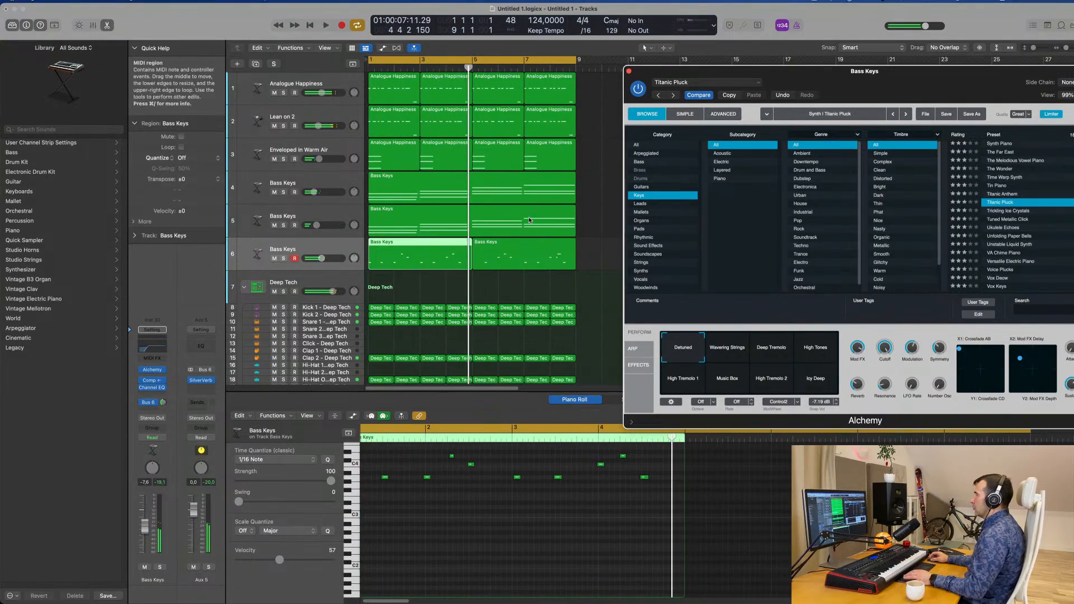
click(530, 247)
key(space)
key(Delete)
click(442, 246)
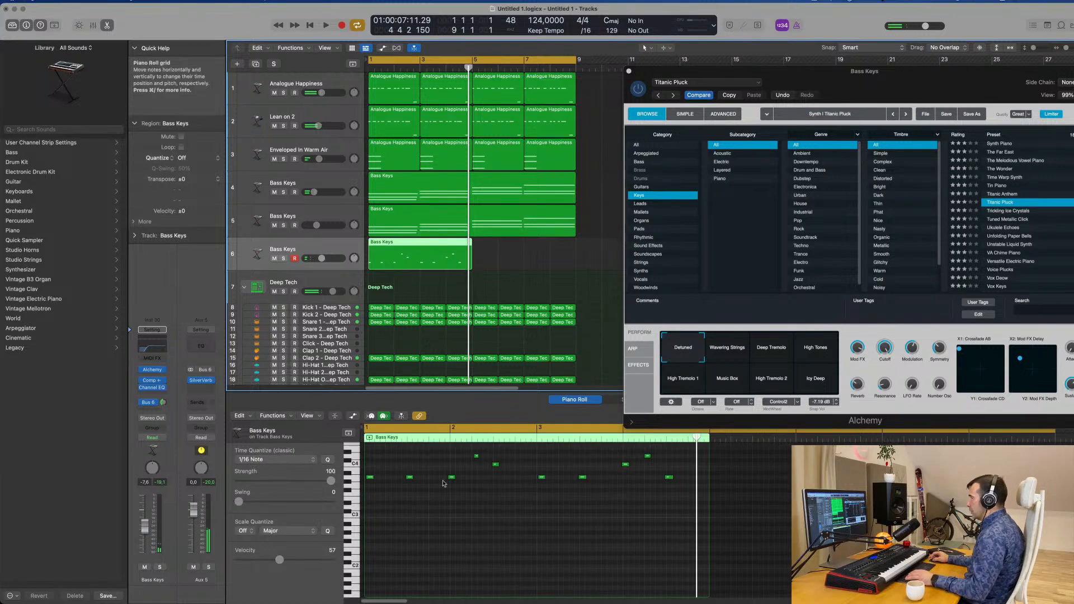
Move the D4 pluck note in bar 2 a sixteenth earlier onto beat 2 and play the melody back
key(space)
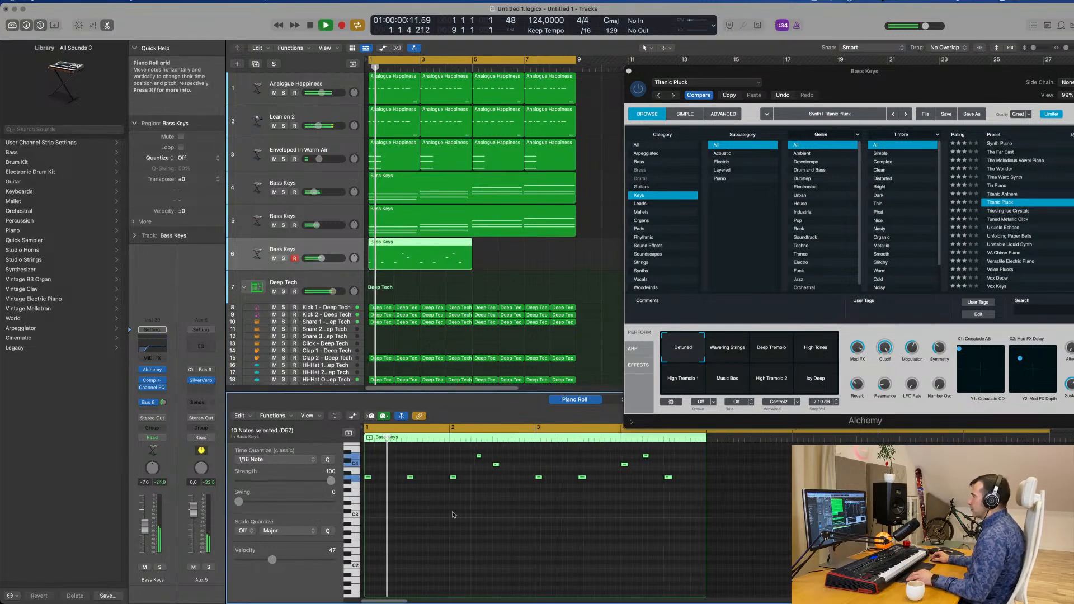
scroll(458, 515, down, 1)
scroll(459, 515, down, 1)
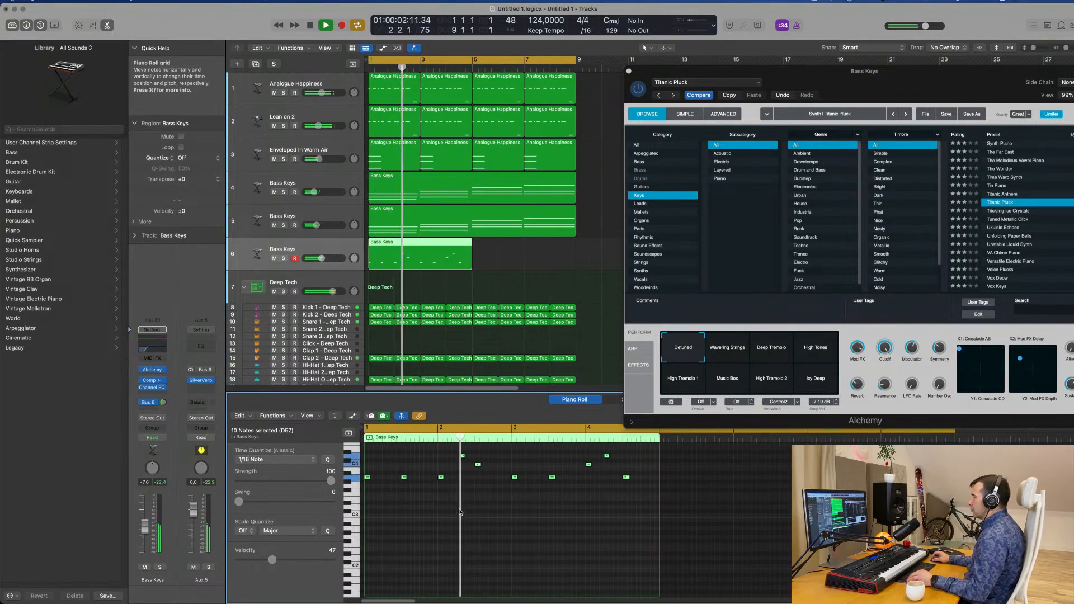
click(463, 456)
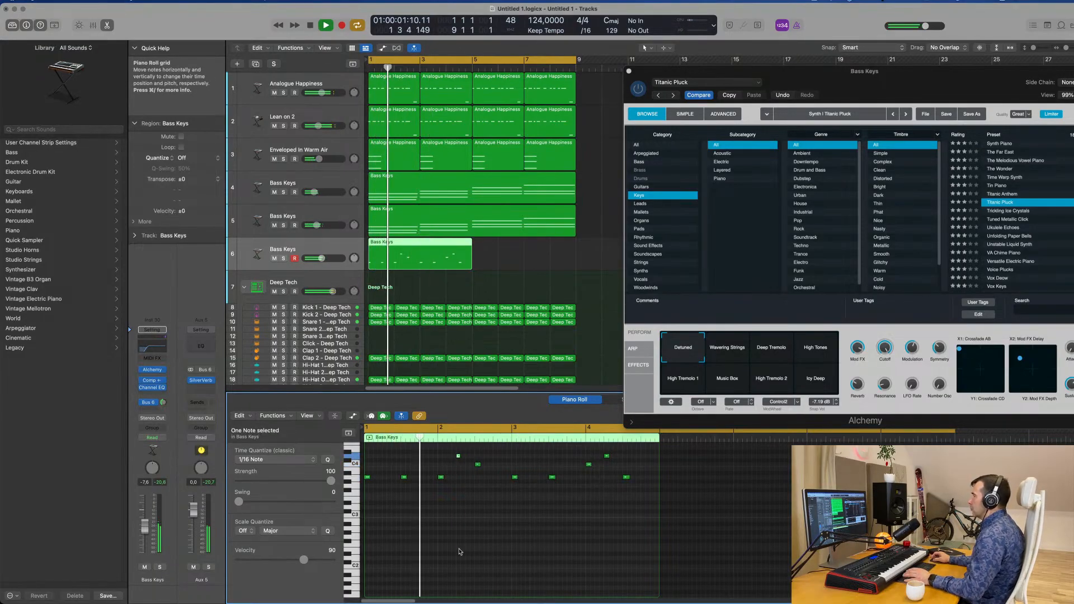
scroll(466, 503, up, 1)
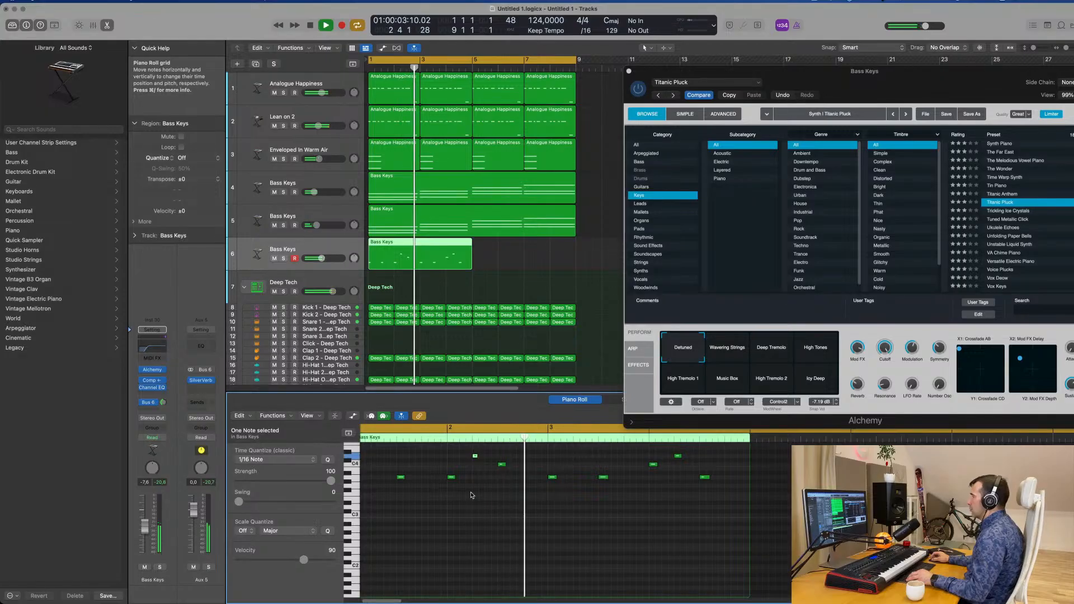
key(space)
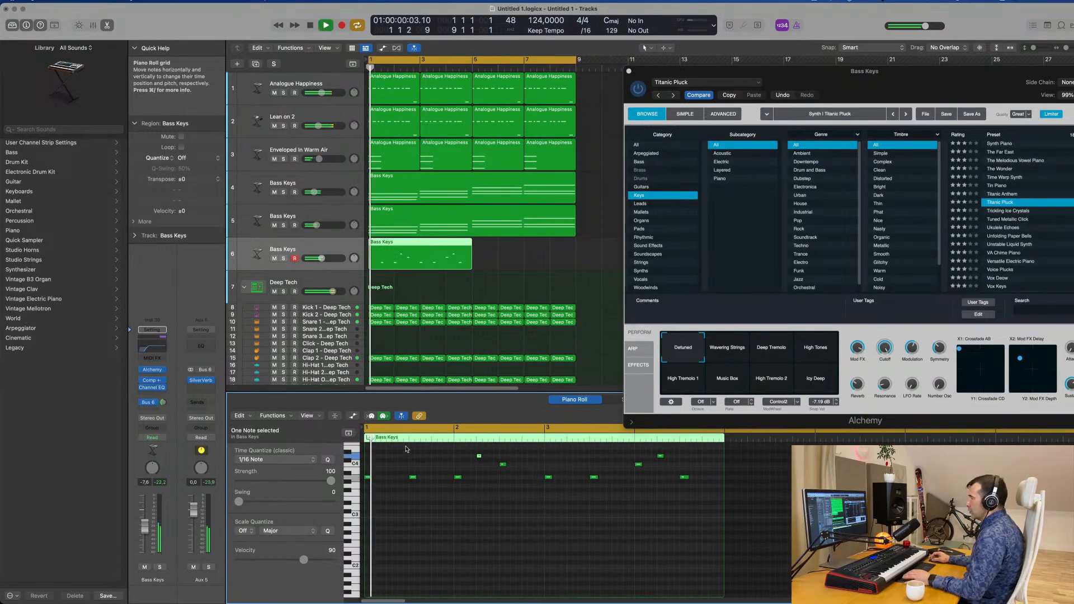
Collapse the Piano Roll to the used pitches, show the Note Velocity lane and raise the quieter melody notes in bars 2 and 4
click(335, 416)
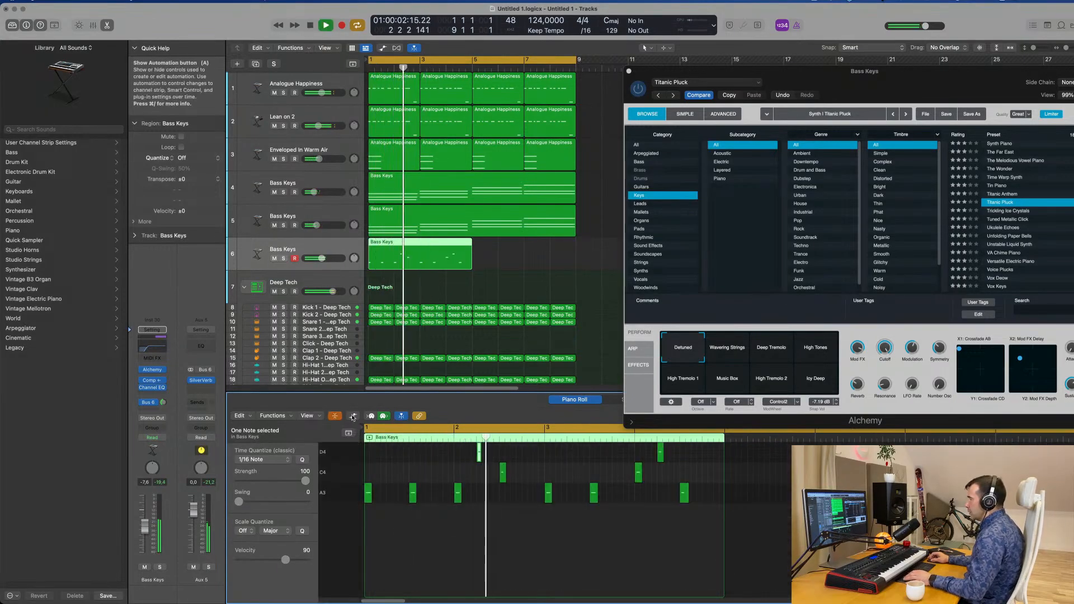
key(a)
key(space)
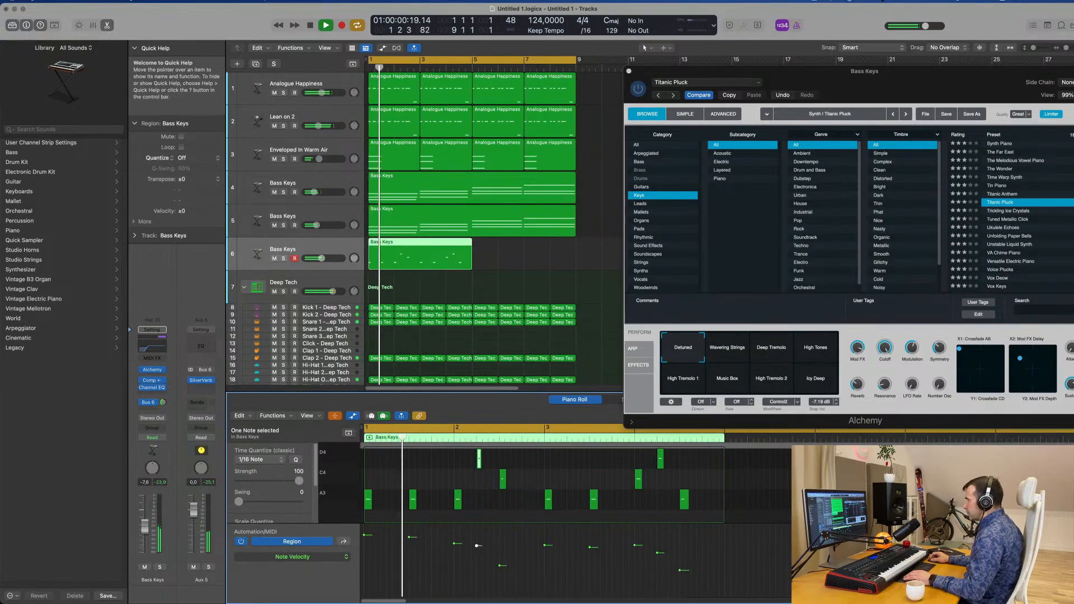
drag(477, 546, 476, 541)
key(space)
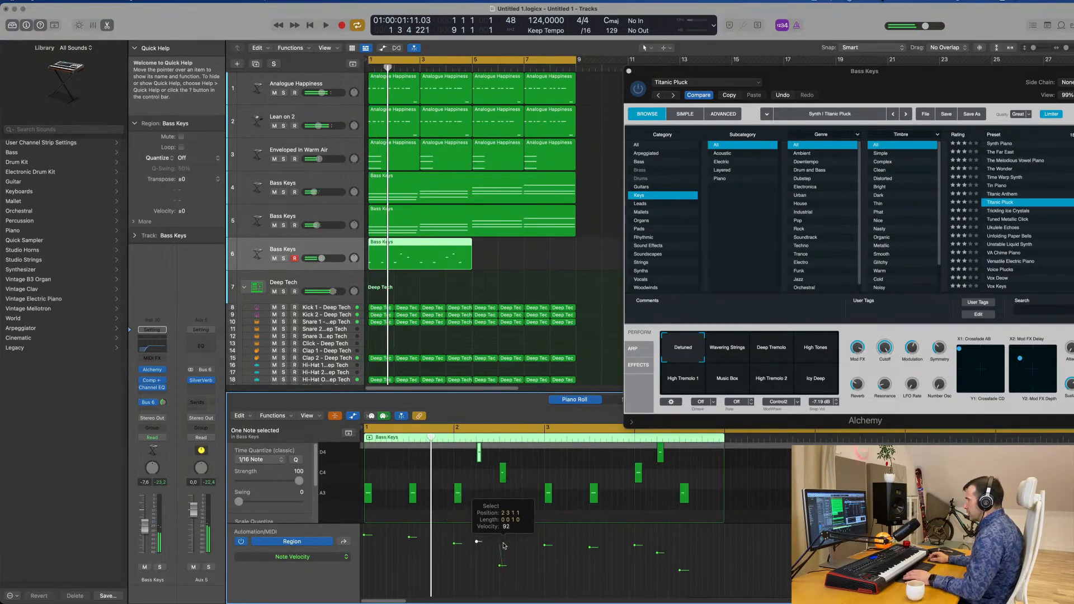
key(space)
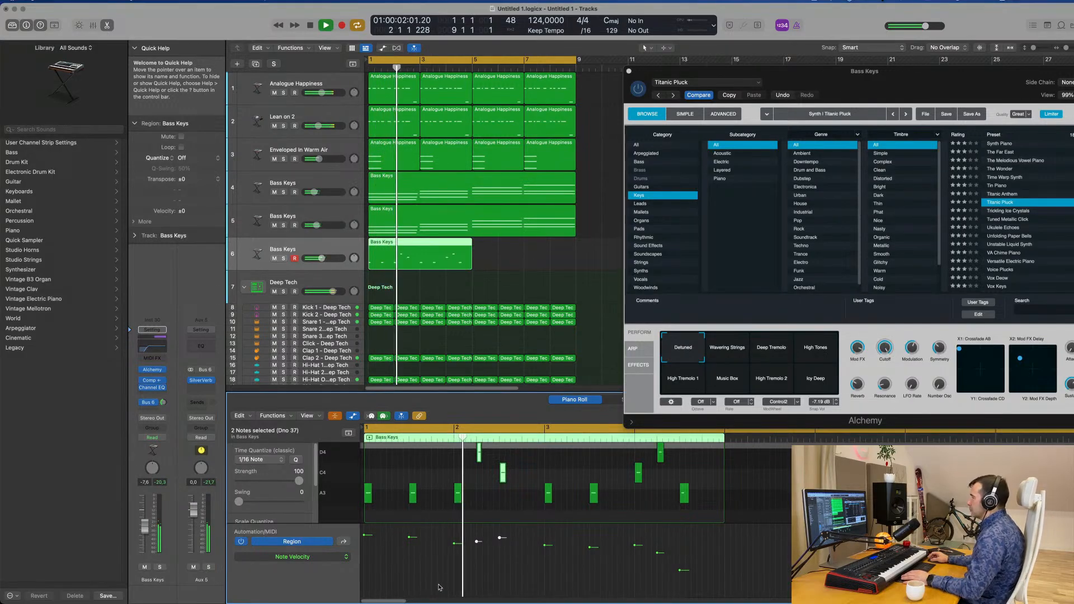
scroll(587, 550, right, 1)
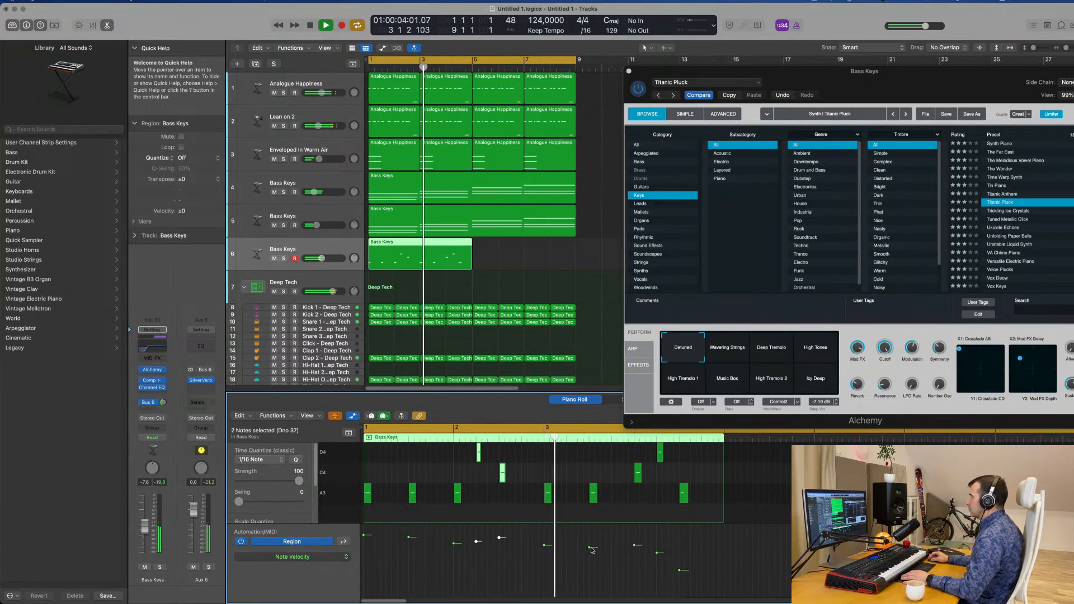
drag(589, 549, 680, 533)
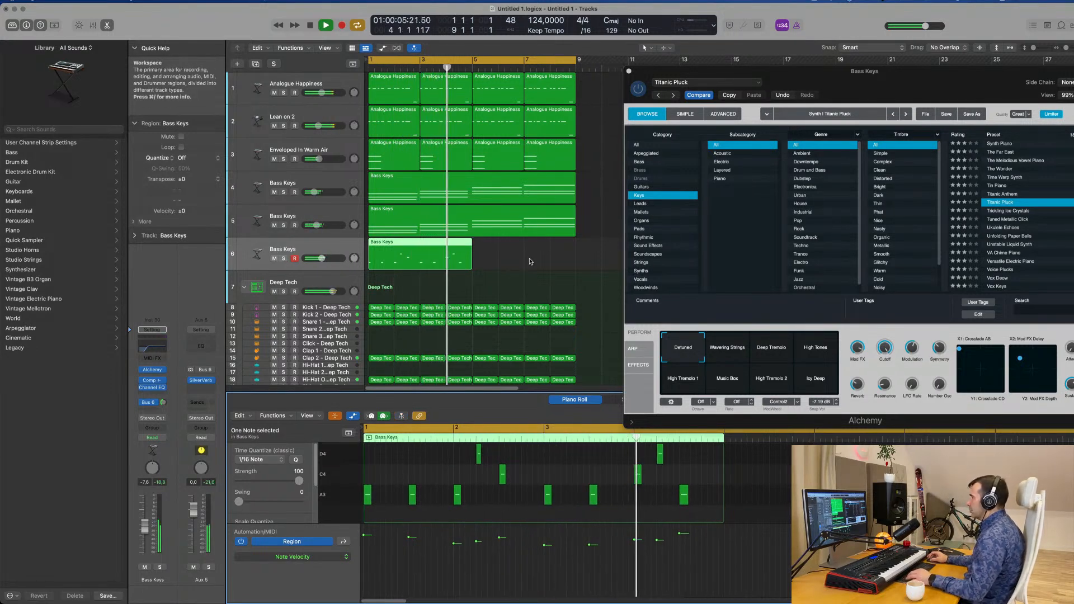
Repeat the edited melody region on track 6 to fill bars 5 to 8 and clear the Alchemy window from view
click(458, 266)
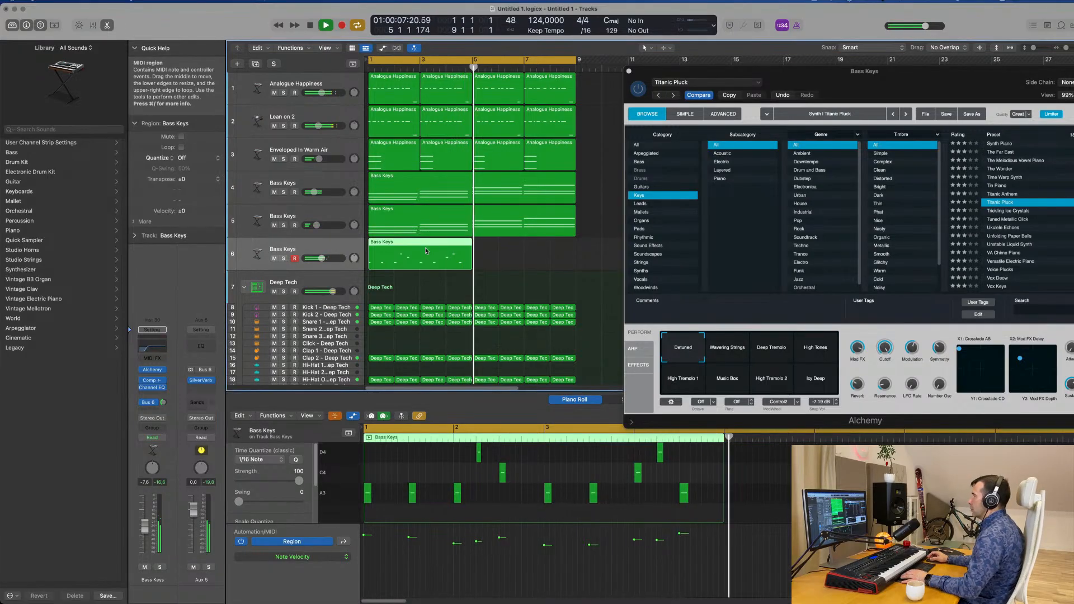
key(super+r)
key(super+Left)
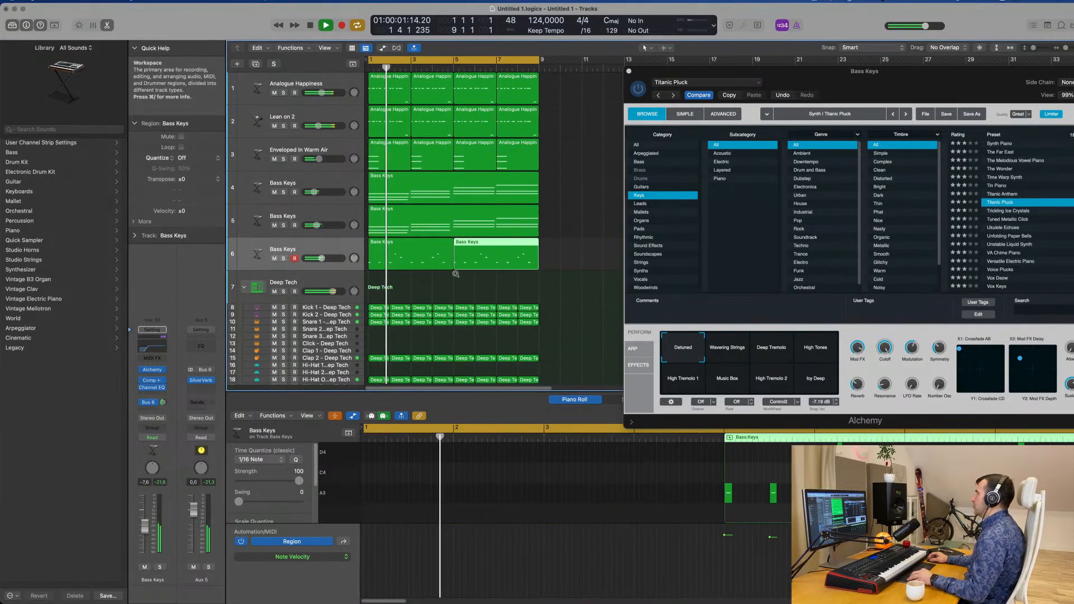
drag(839, 91, 557, 94)
click(318, 86)
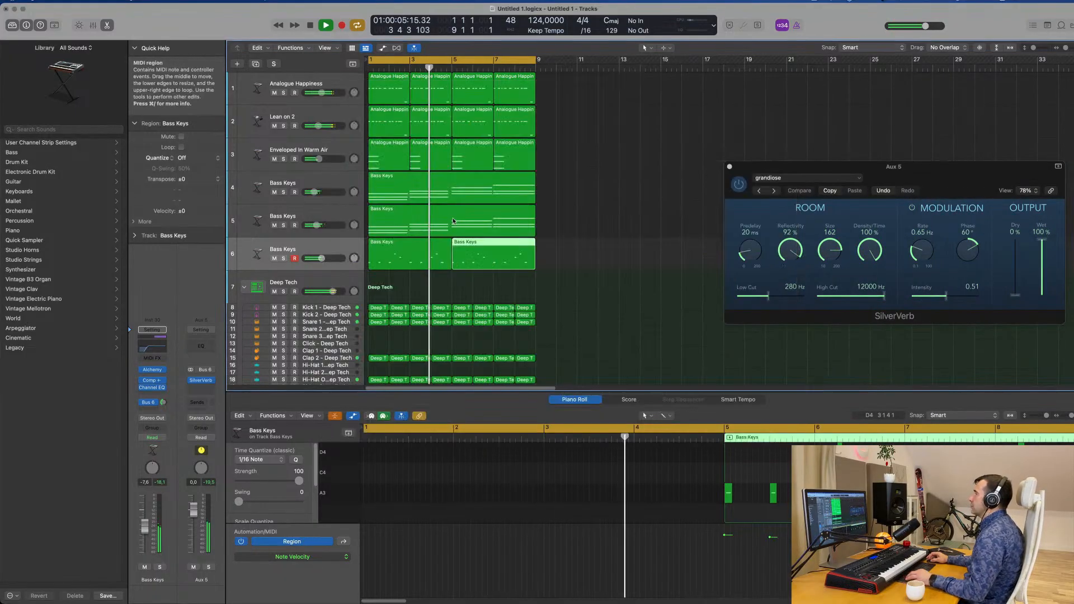
scroll(614, 237, down, 3)
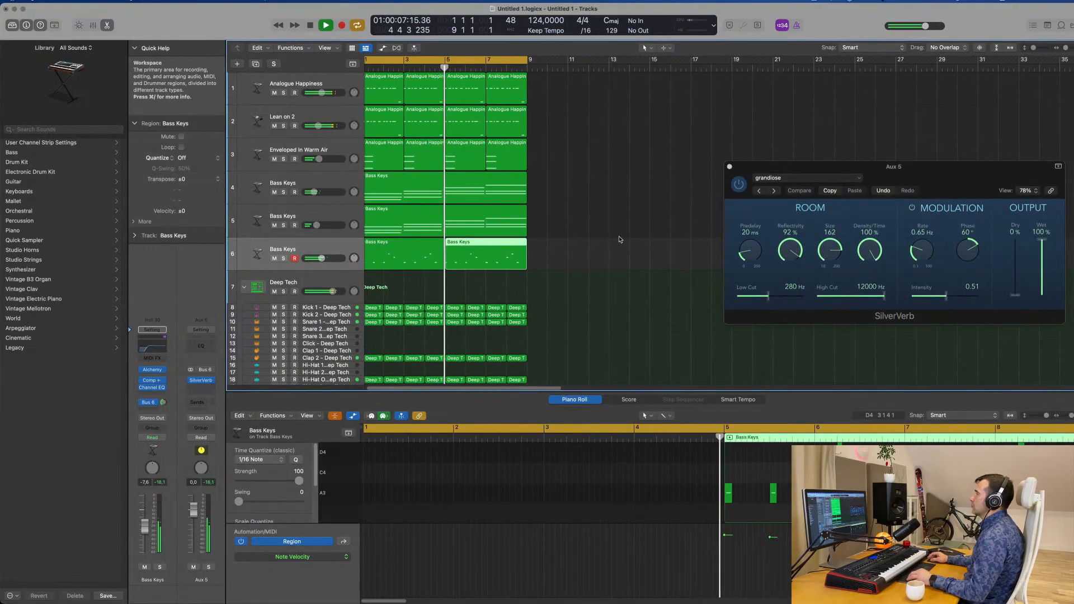
click(328, 250)
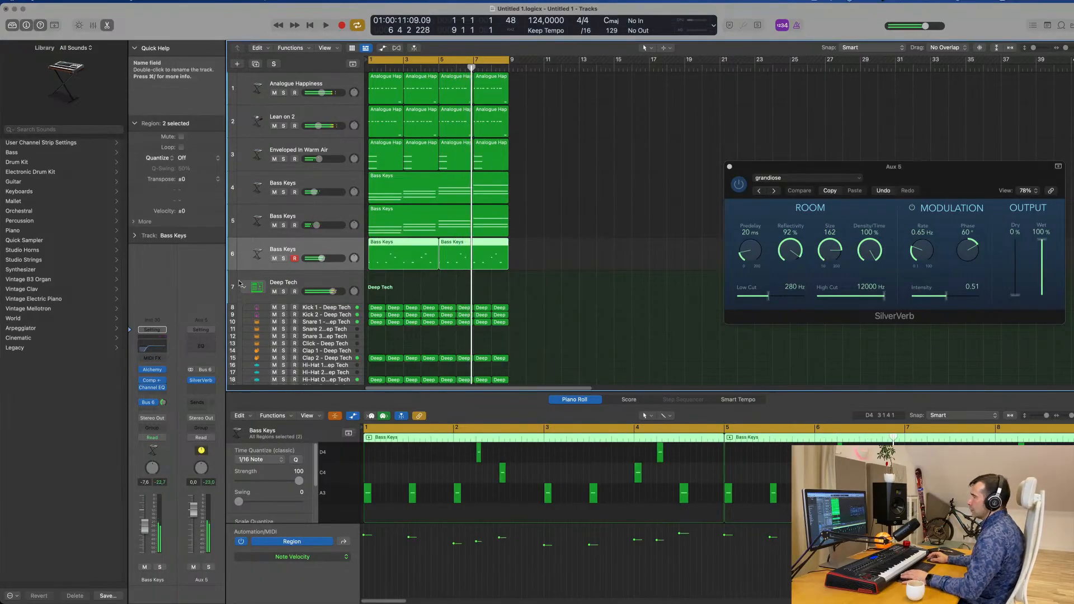
scroll(504, 278, down, 2)
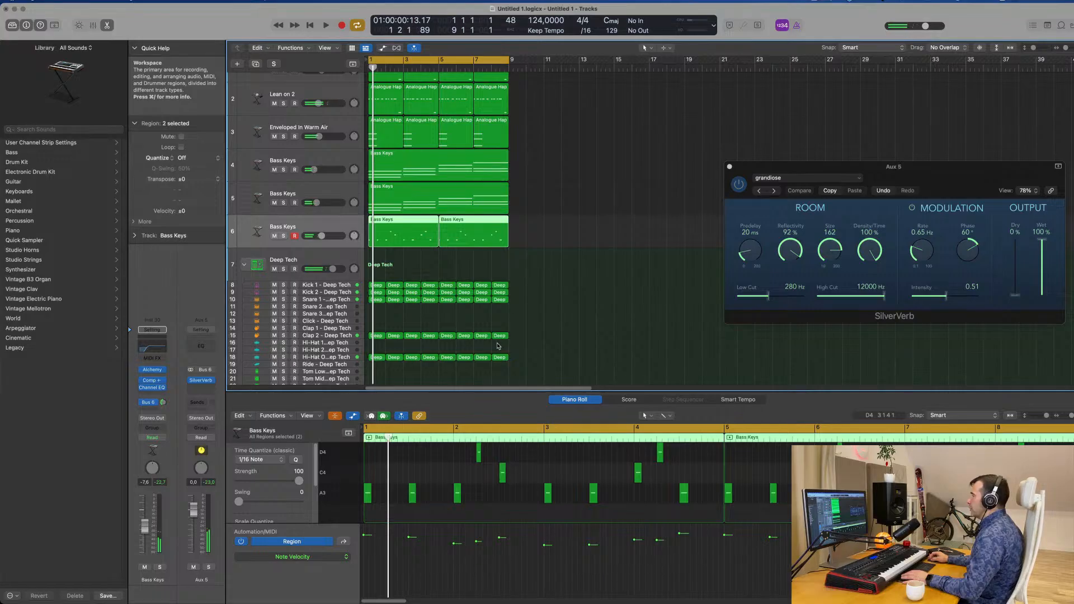
drag(526, 279, 337, 368)
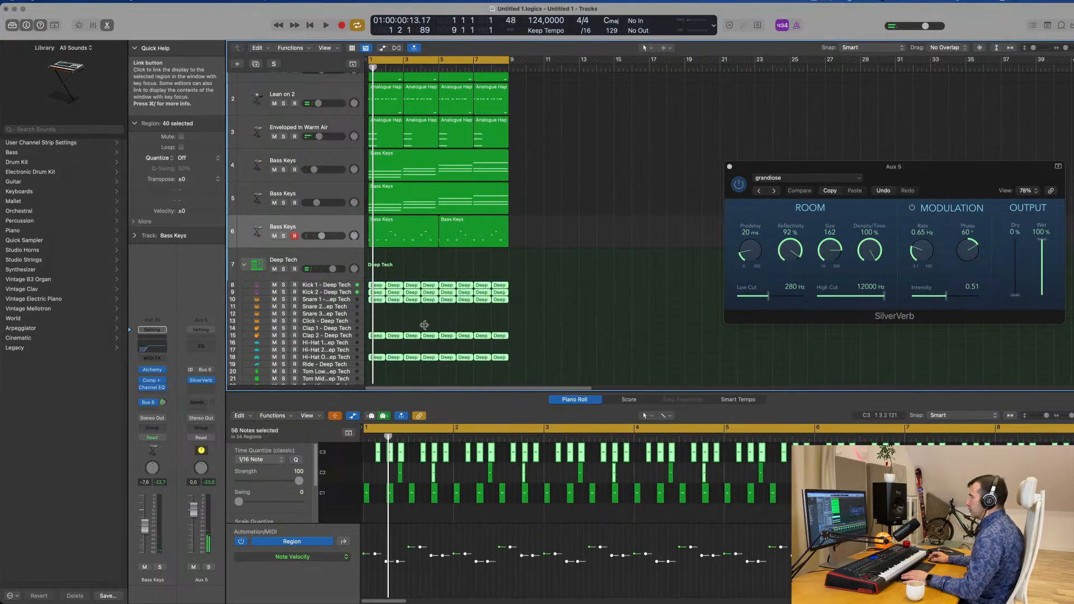
scroll(447, 302, down, 4)
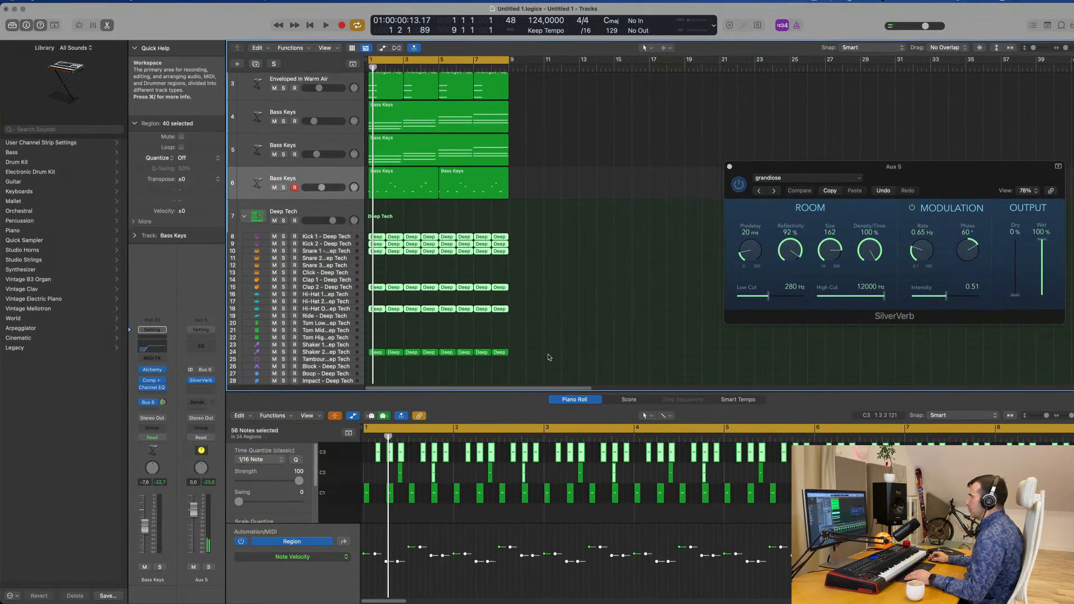
drag(548, 357, 366, 229)
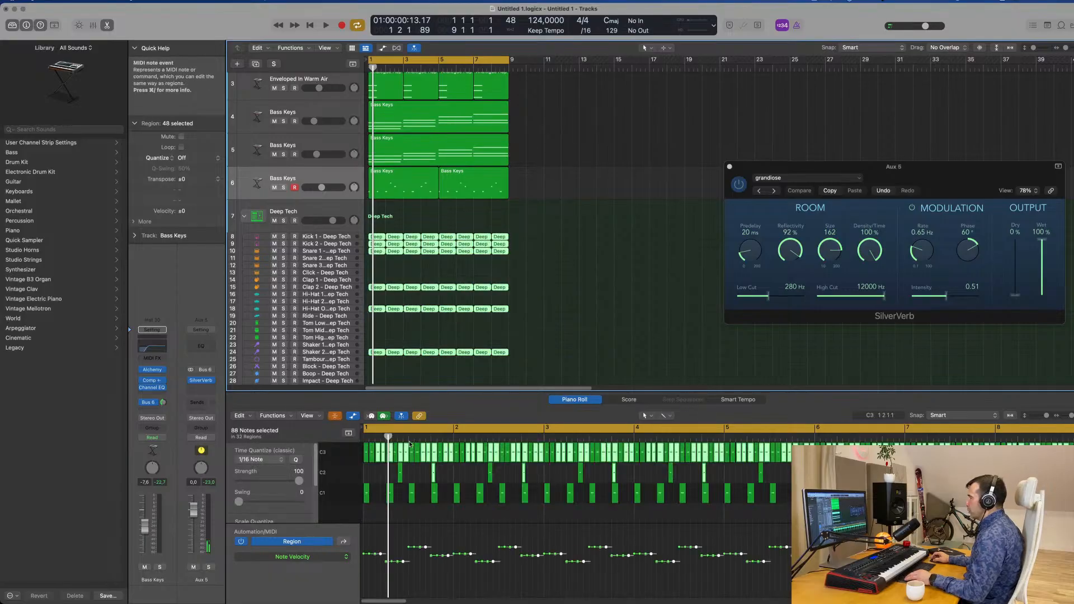
click(602, 315)
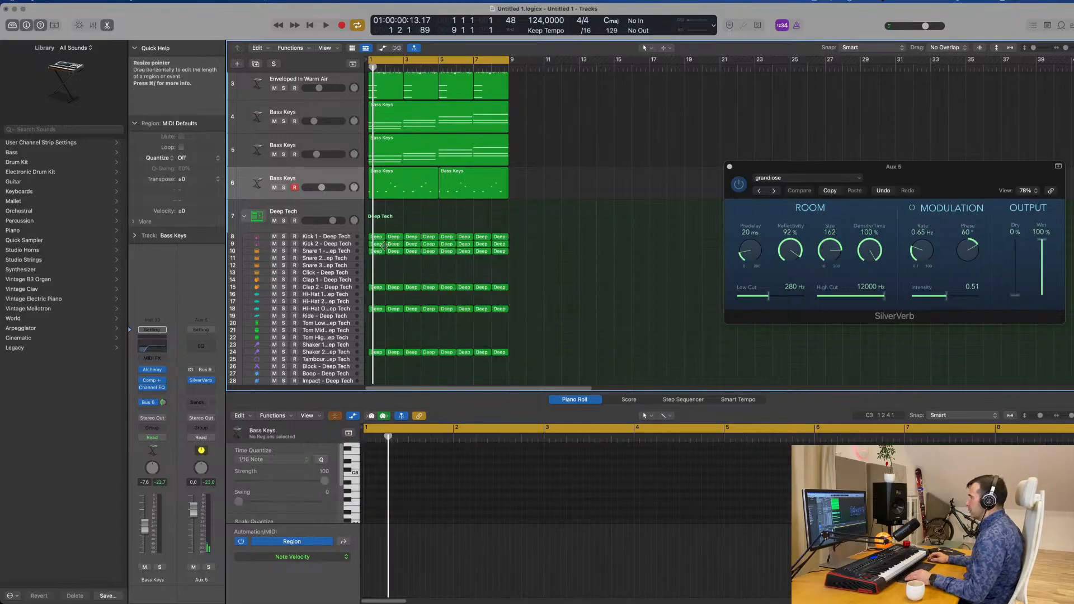
Turn off collapsed note view and transpose all Kick 1 and Kick 2 notes up four semitones, then play back
drag(536, 234, 370, 247)
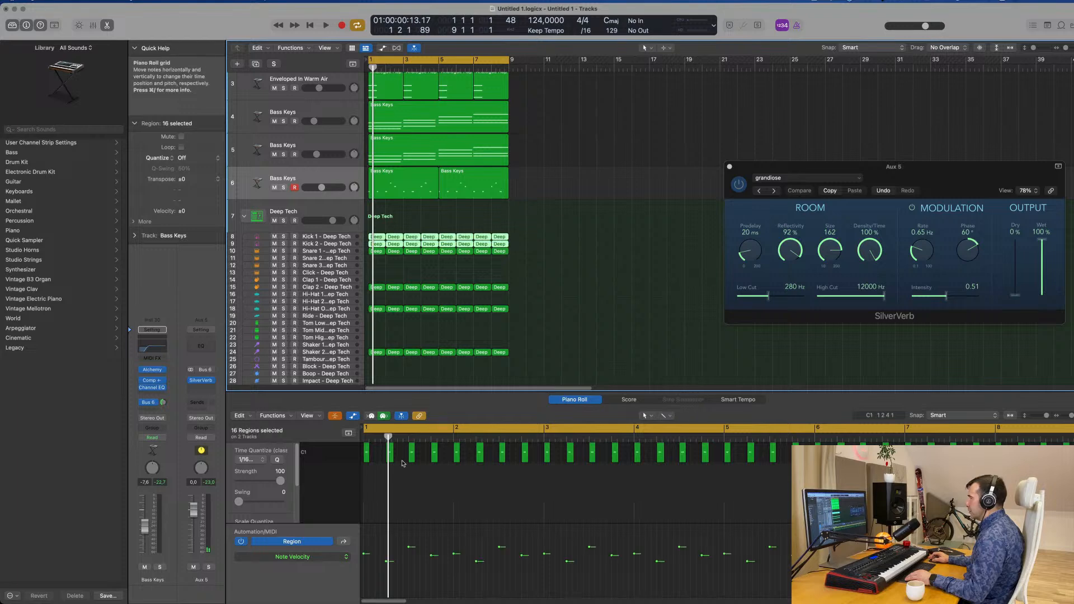
click(375, 482)
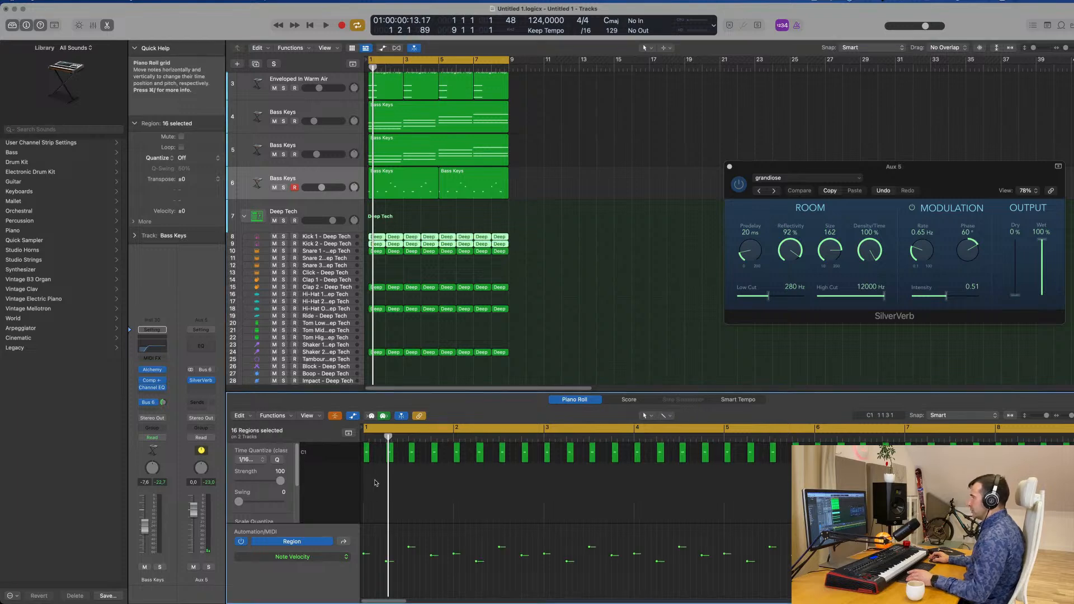
click(336, 415)
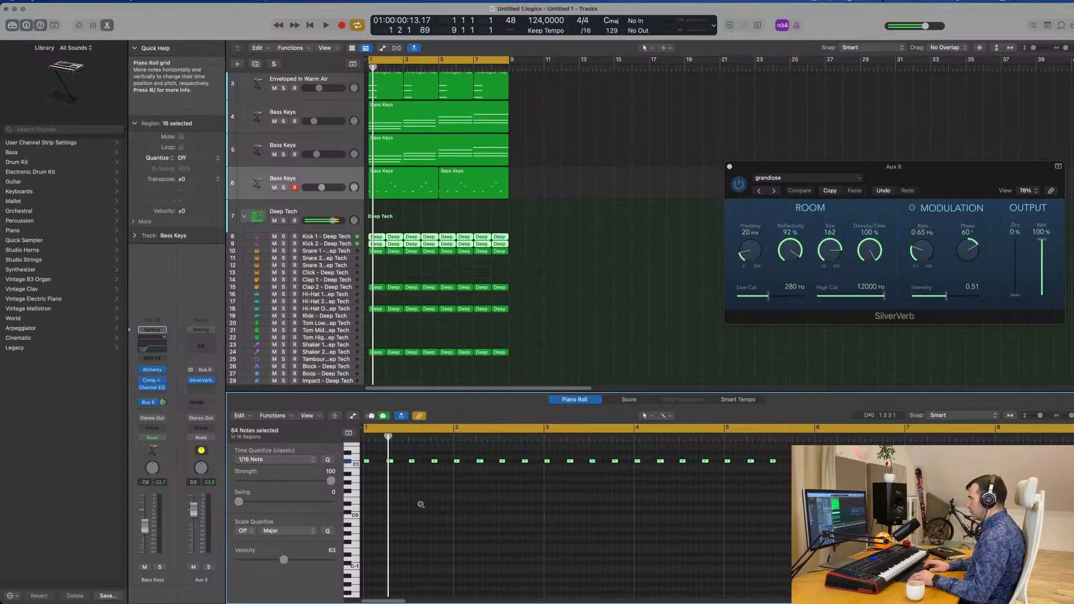
key(space)
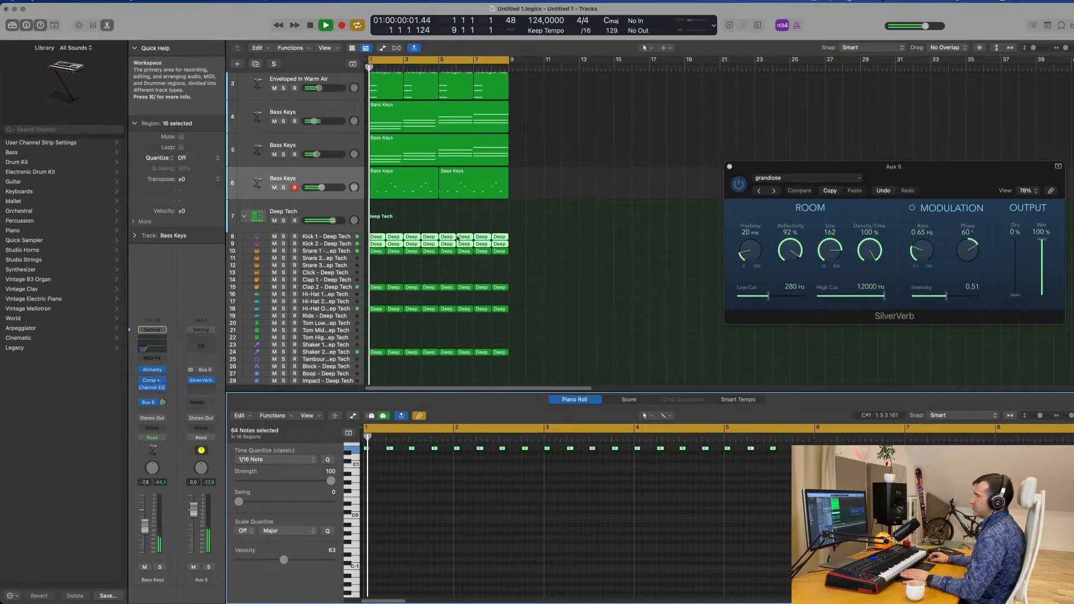
Transpose every Snare 1 note in the Deep Tech kit up four semitones and audition the loop
click(355, 251)
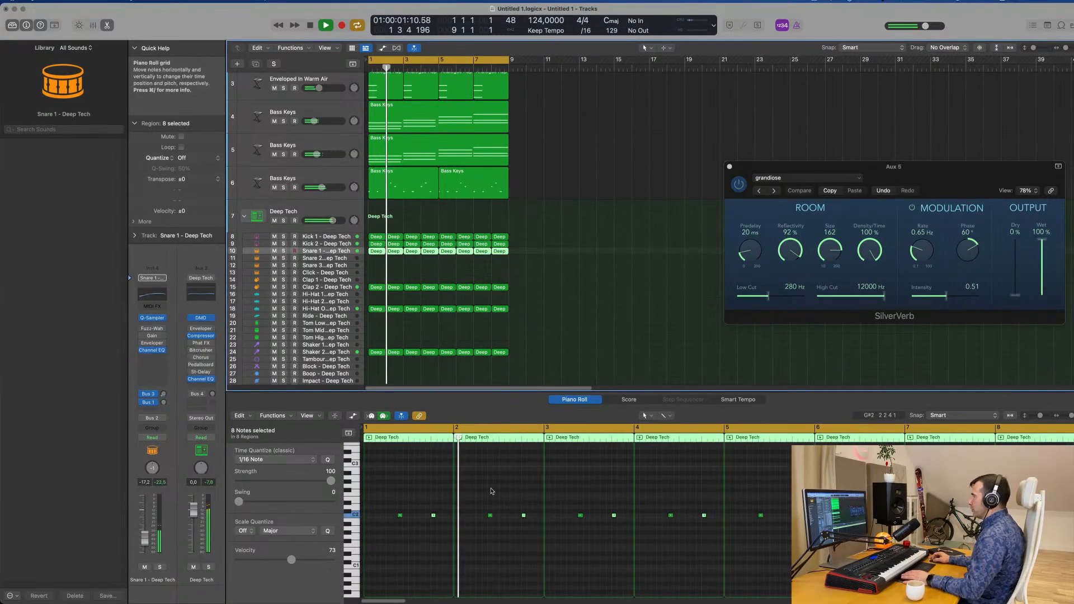
key(space)
click(484, 544)
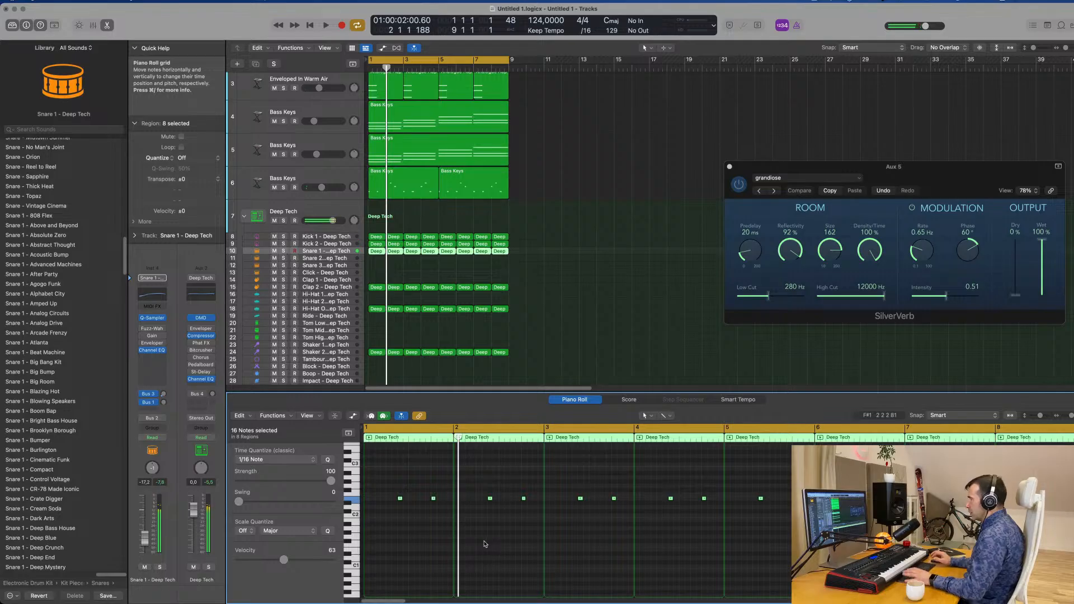
key(space)
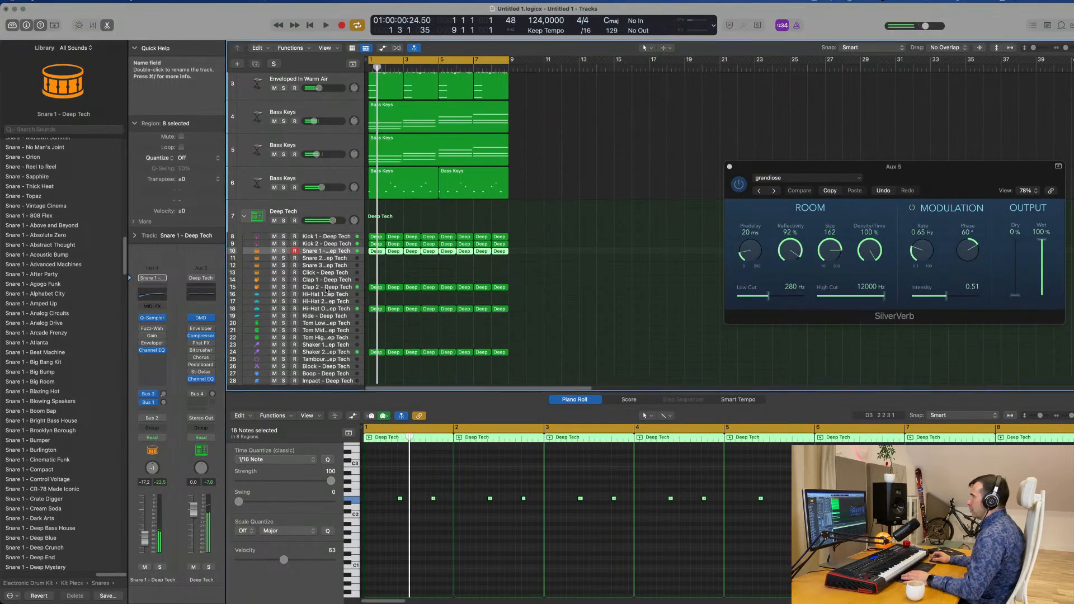
Transpose every Clap 2 note in the Deep Tech kit up four semitones and resume playback
click(326, 289)
click(421, 495)
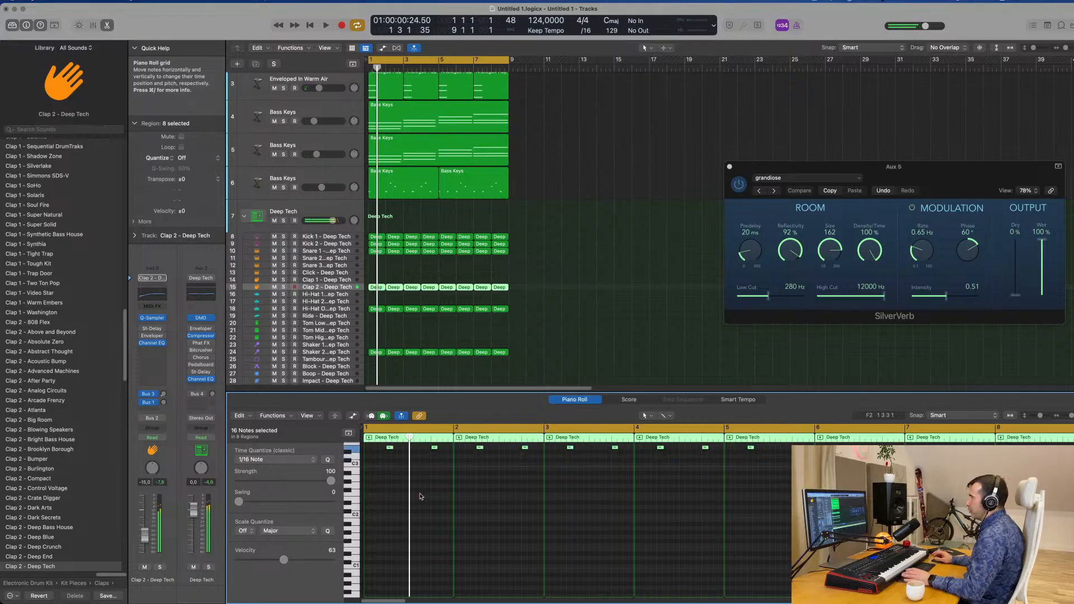
key(space)
Transpose all notes in the open hi-hat regions on track 18 up four semitones
drag(532, 314, 364, 308)
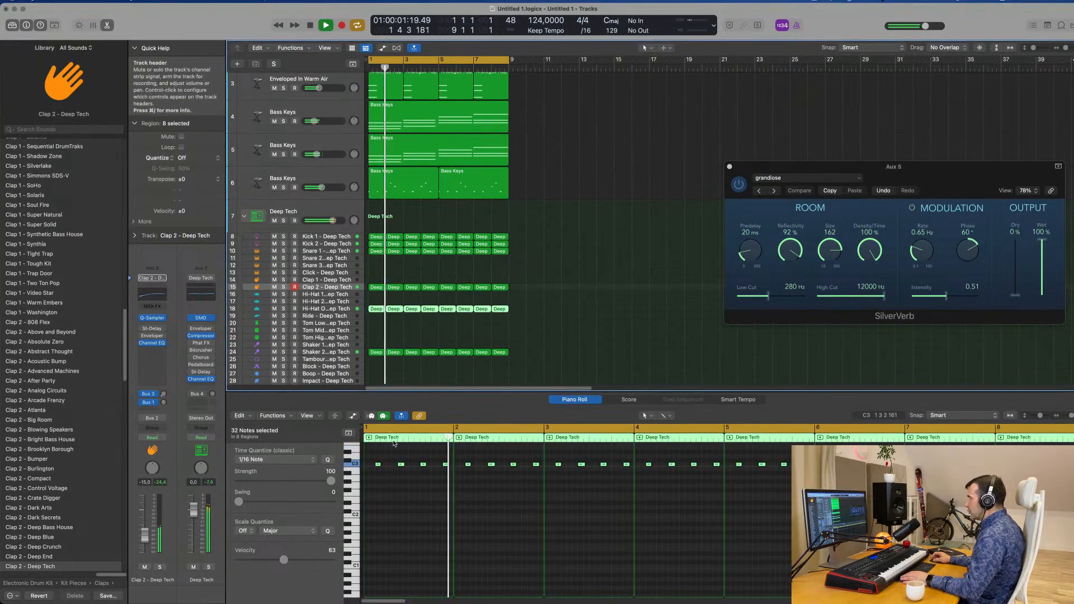
click(426, 515)
key(space)
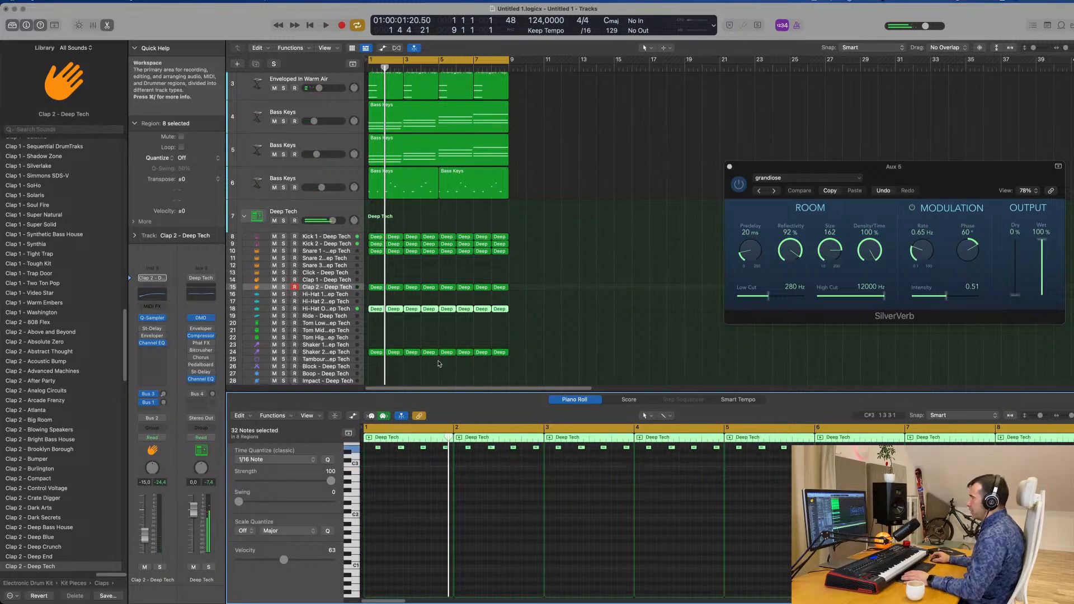
scroll(553, 350, down, 3)
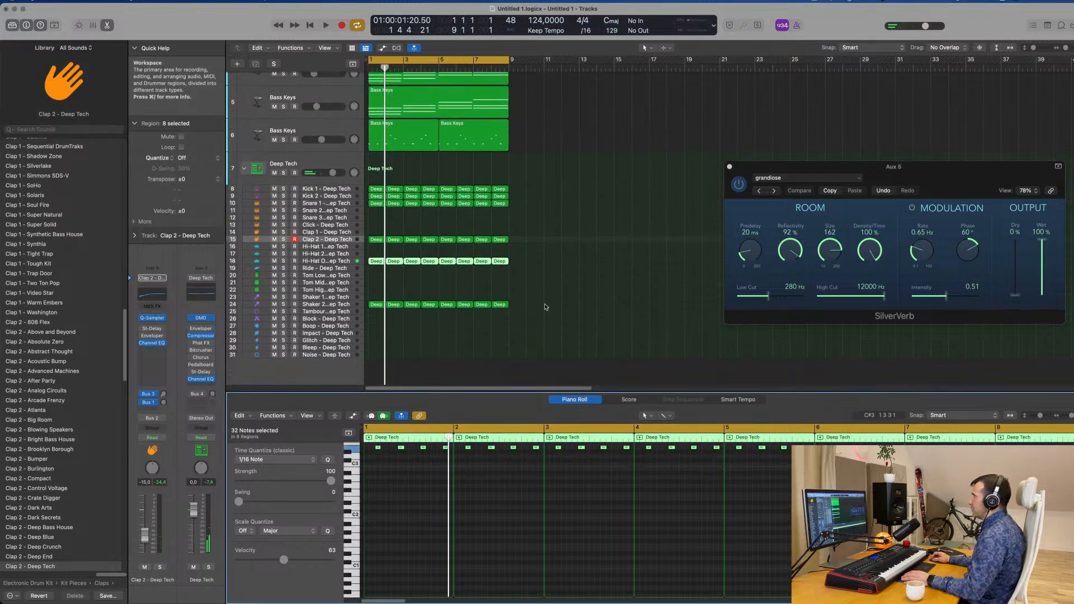
Transpose every Shaker 2 note in the Deep Tech kit up four semitones and play back the loop
drag(546, 305, 364, 311)
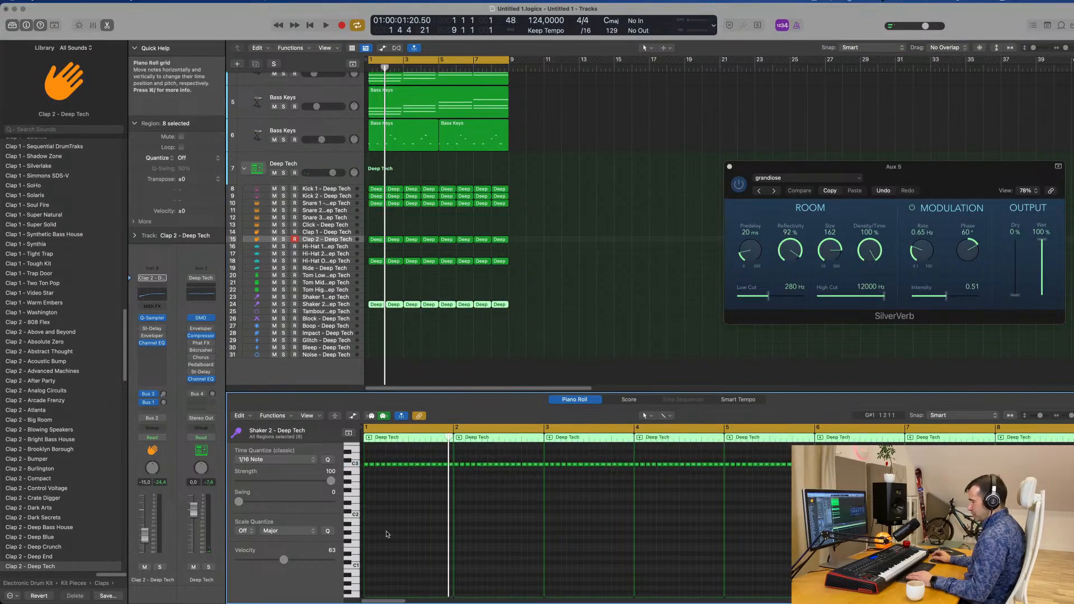
key(alt+Up)
key(alt+Up)
key(alt+Up)
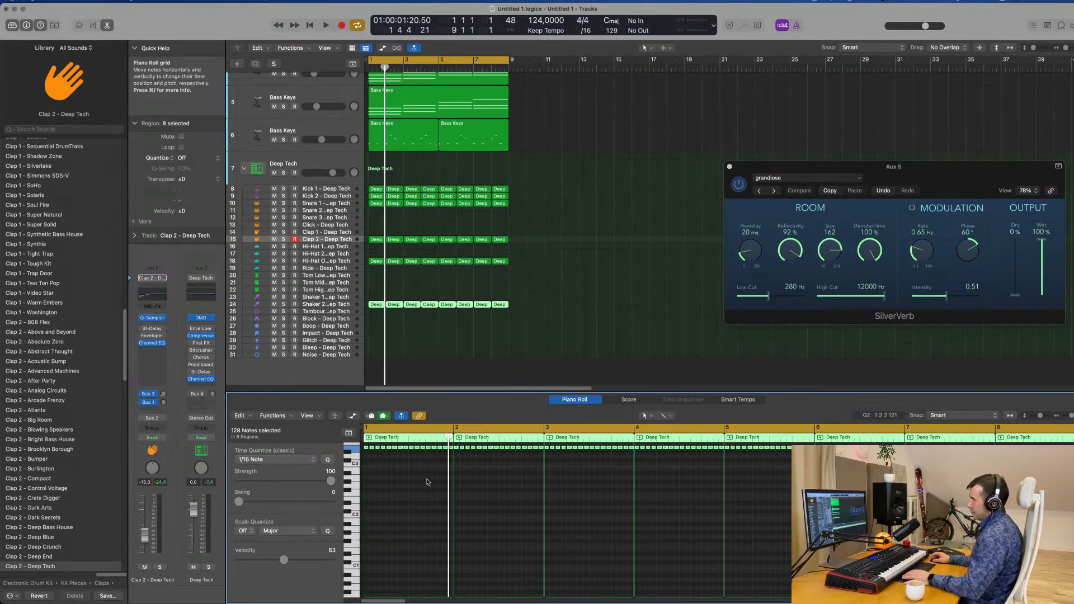
click(670, 272)
key(space)
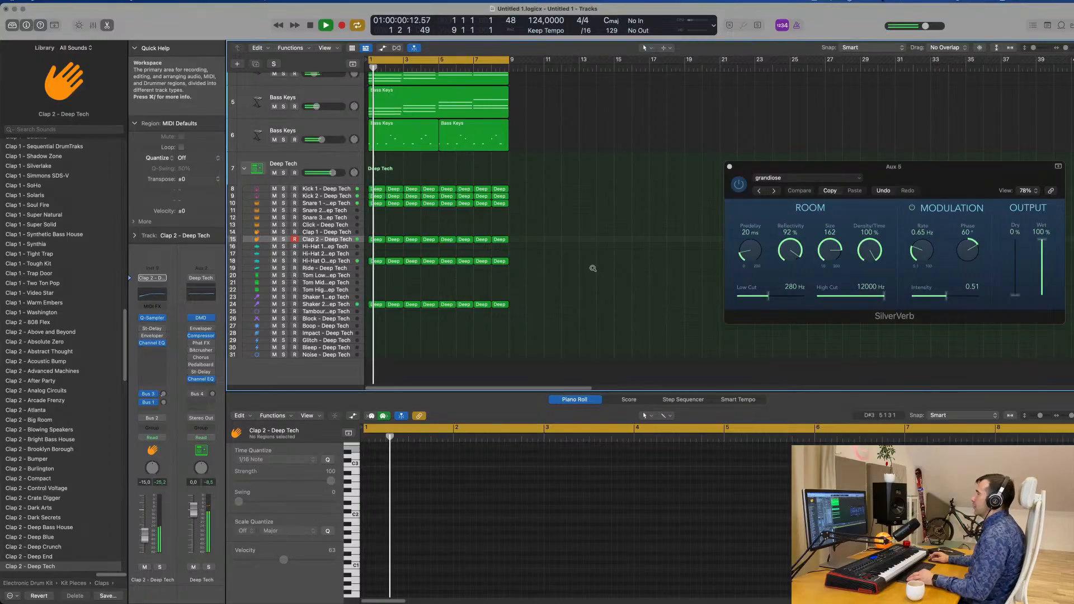
Look over all tracks of the arrangement while the eight-bar loop plays
scroll(628, 272, up, 3)
scroll(629, 272, down, 3)
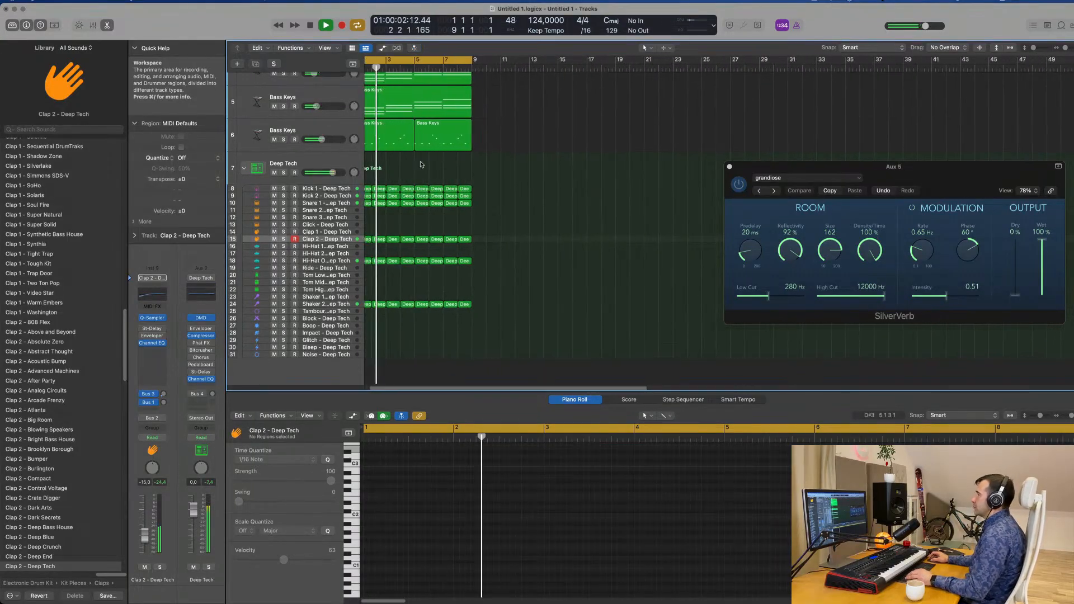
click(358, 130)
scroll(358, 131, left, 1)
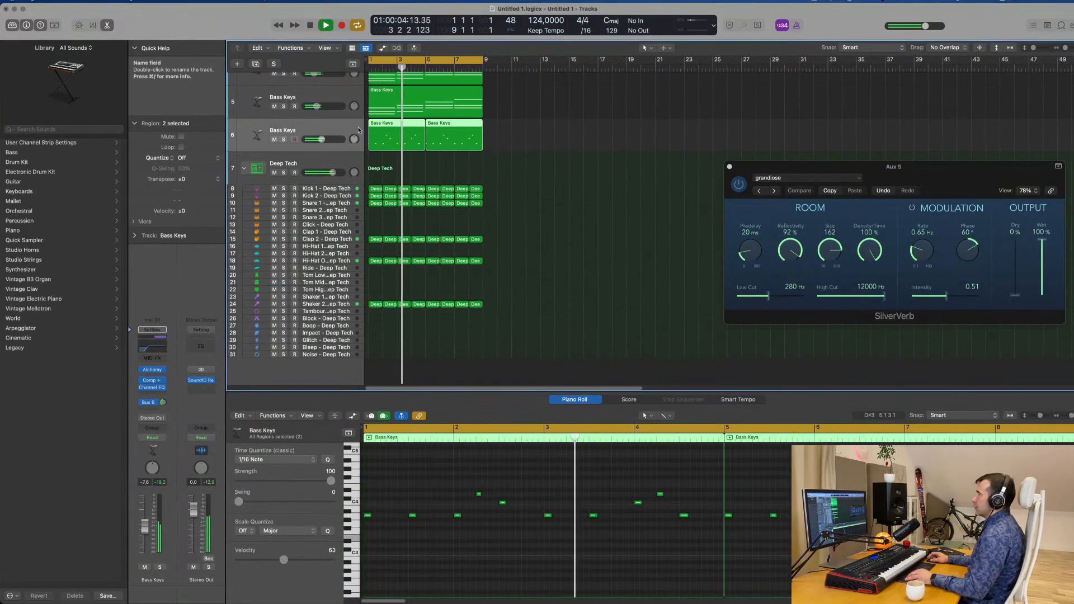
scroll(358, 130, down, 1)
scroll(519, 164, up, 5)
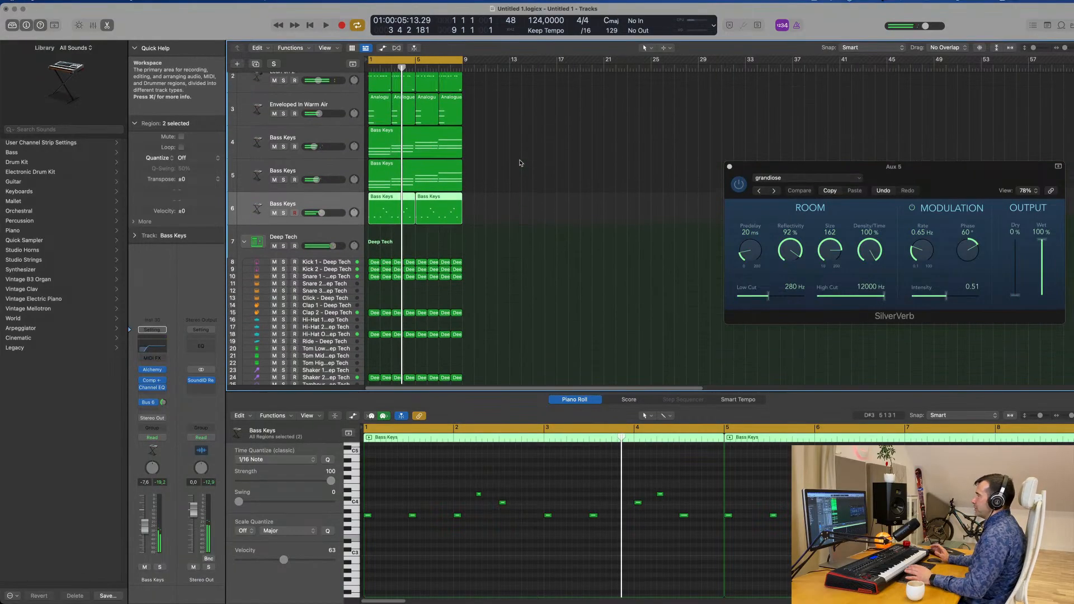
key(space)
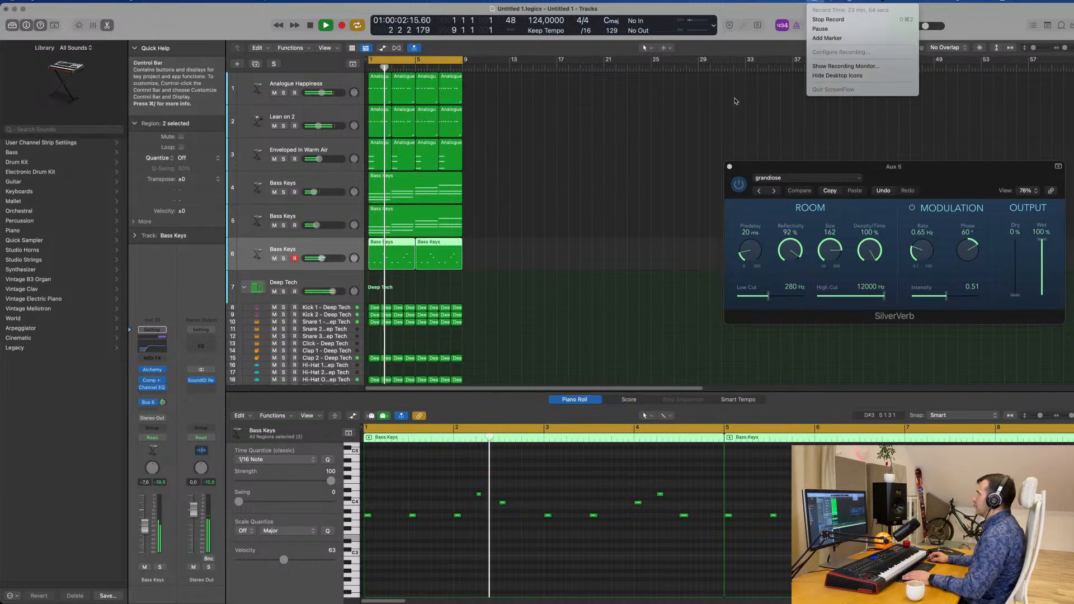
click(650, 164)
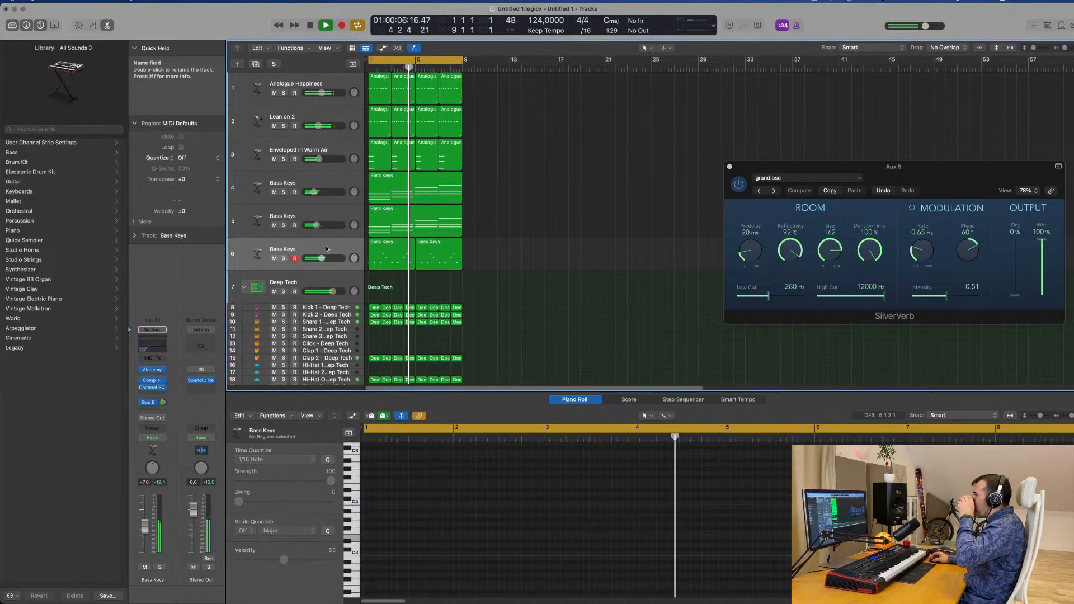
Mute the two Bass Keys chord tracks 4 and 5 and the Enveloped In Warm Air pad
click(271, 245)
click(275, 226)
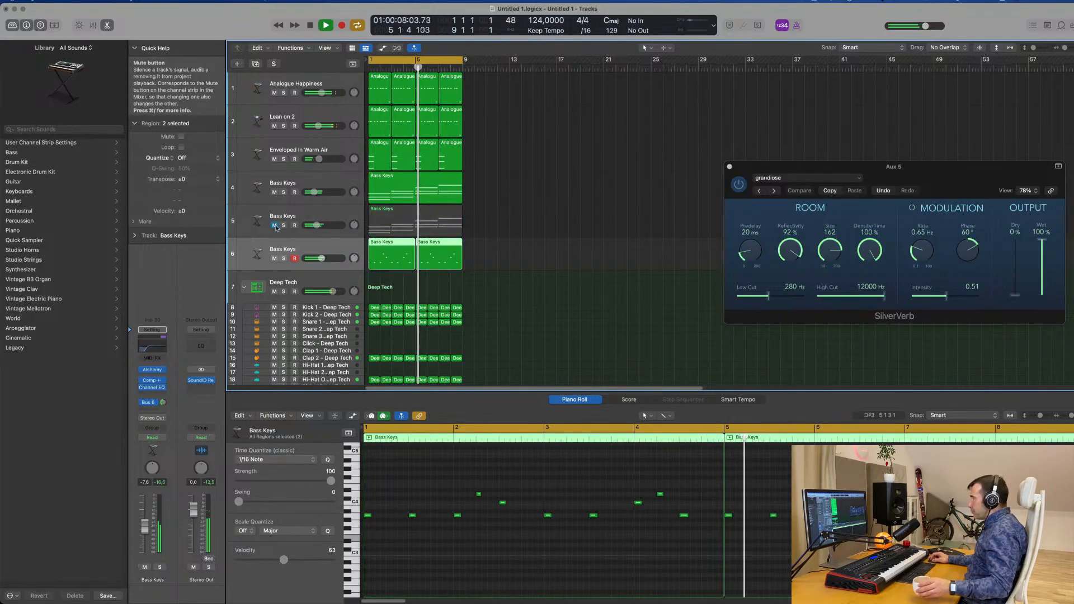
click(274, 192)
click(274, 159)
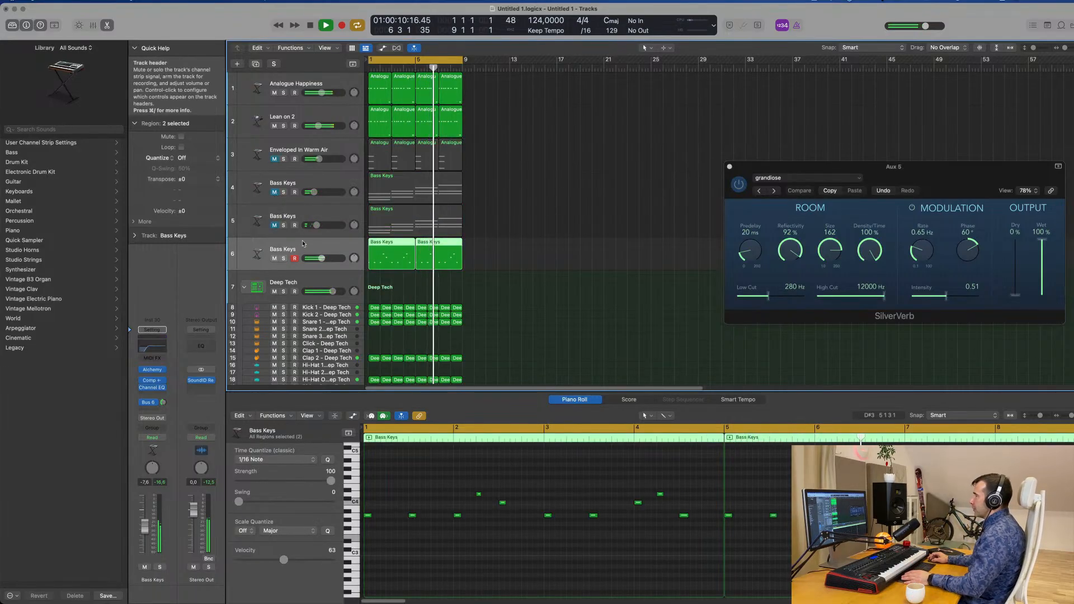
Open Alchemy on melody track 6 and audition Titanic Pluck's Wavering Strings and Deep Tremolo performance snapshots
click(152, 369)
drag(571, 101, 635, 154)
key(space)
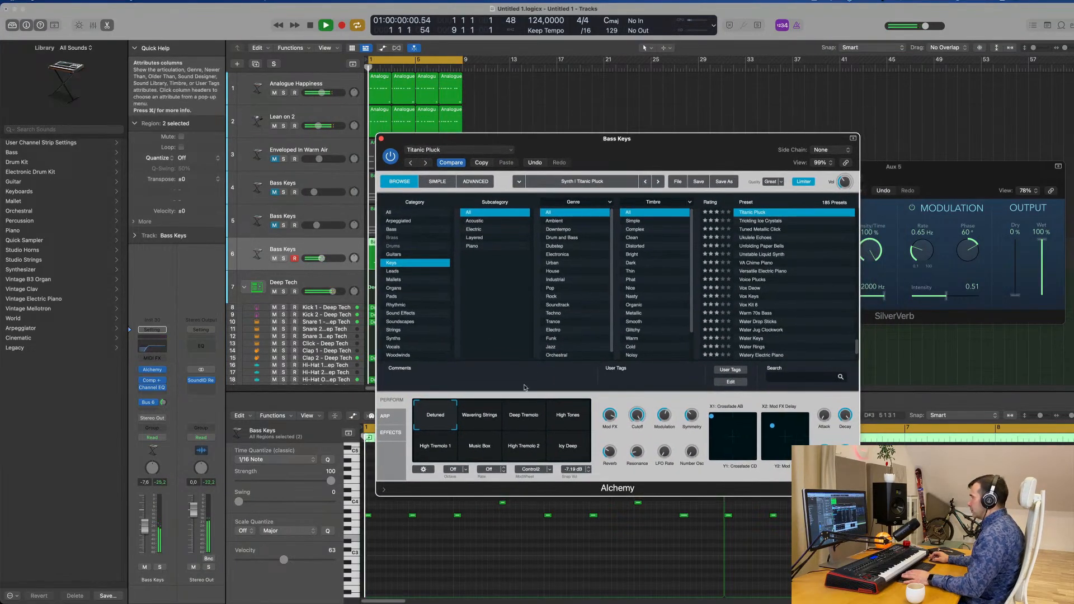
click(474, 428)
key(space)
click(527, 421)
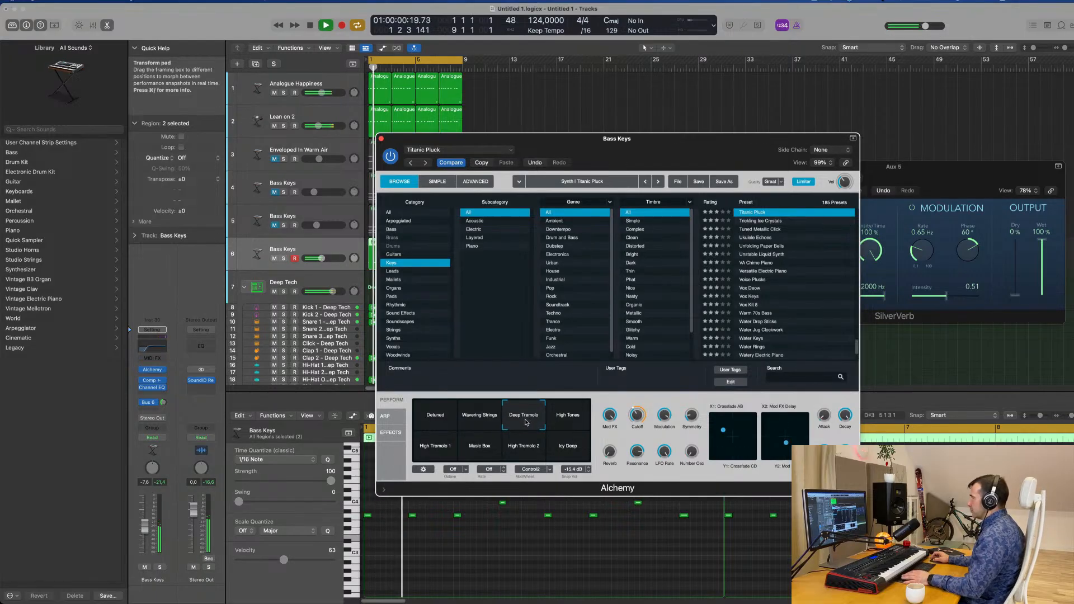
key(space)
key(space)
Audition the High Tones, High Tremolo 1, Music Box, High Tremolo 2 and Icy Deep snapshots, and return to Detuned
click(568, 417)
click(436, 452)
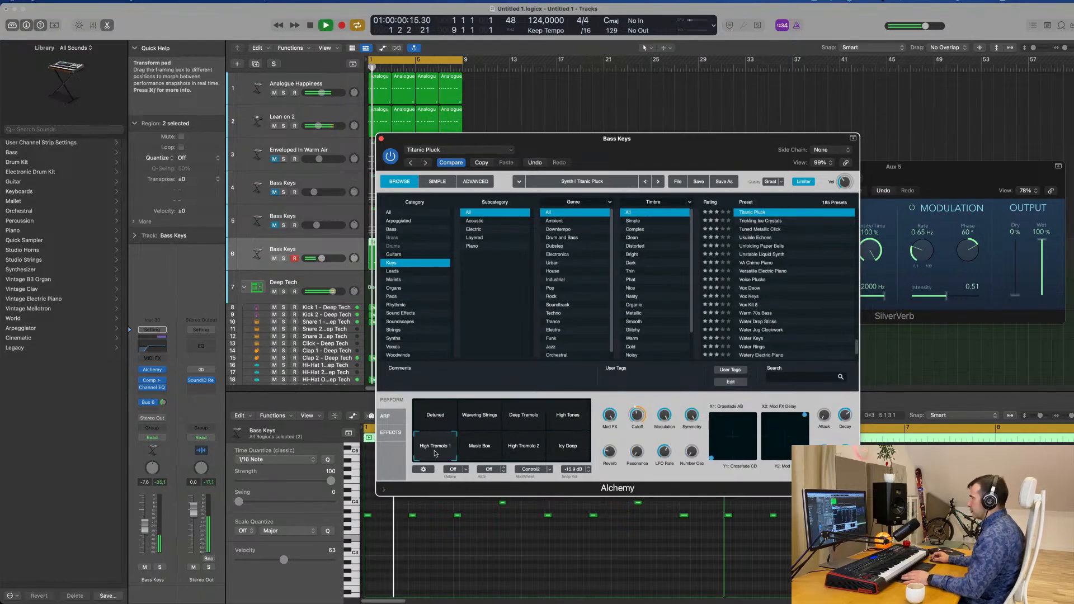
click(489, 449)
click(524, 450)
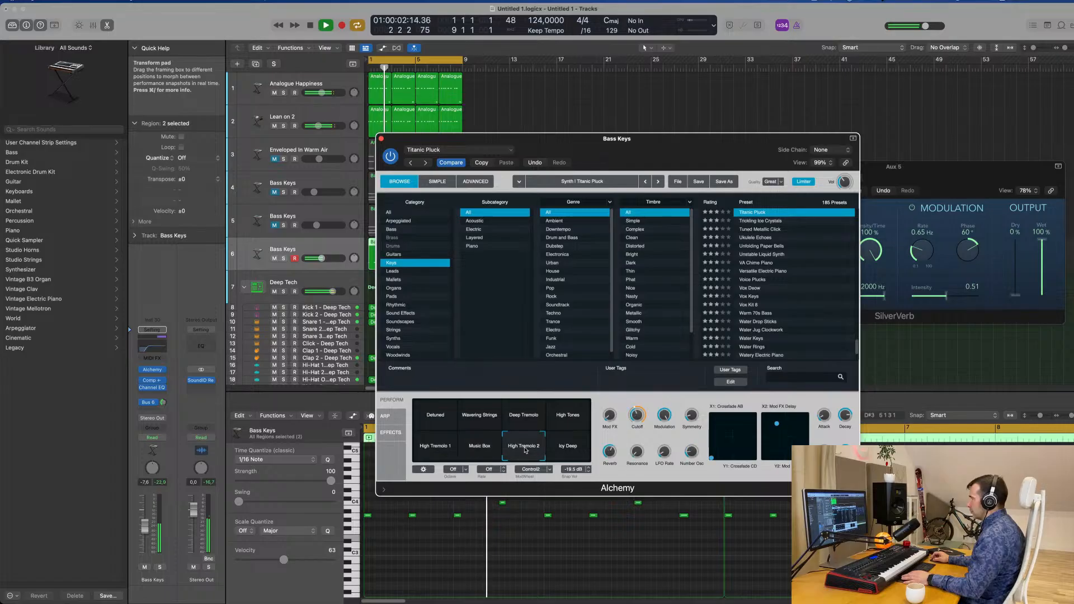
click(554, 446)
click(437, 417)
key(space)
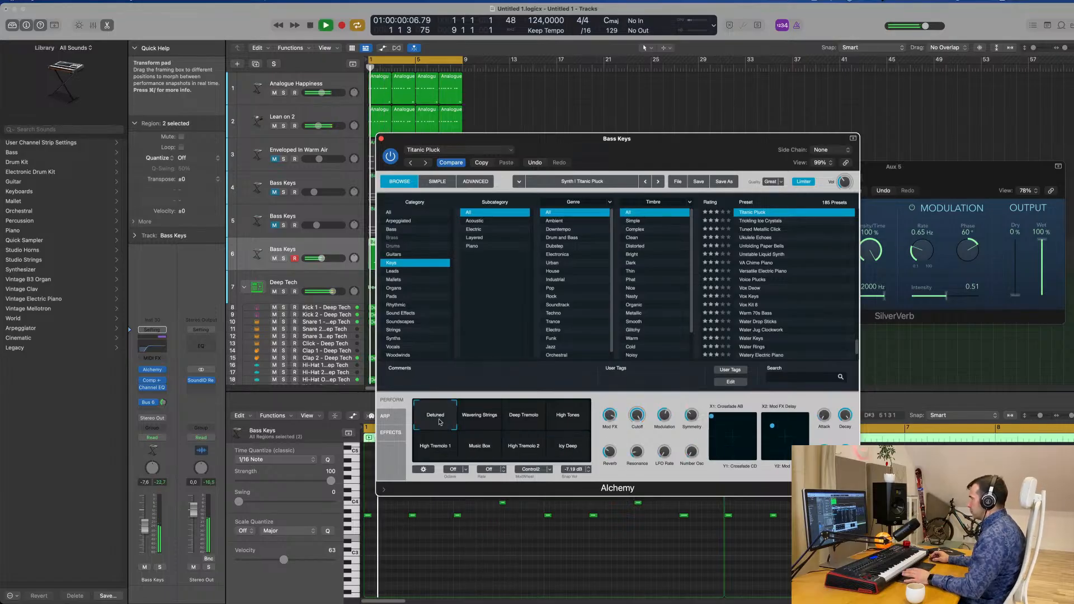
Set melody track 6's Bus 6 send level to about -11.7 dB
drag(667, 147, 767, 106)
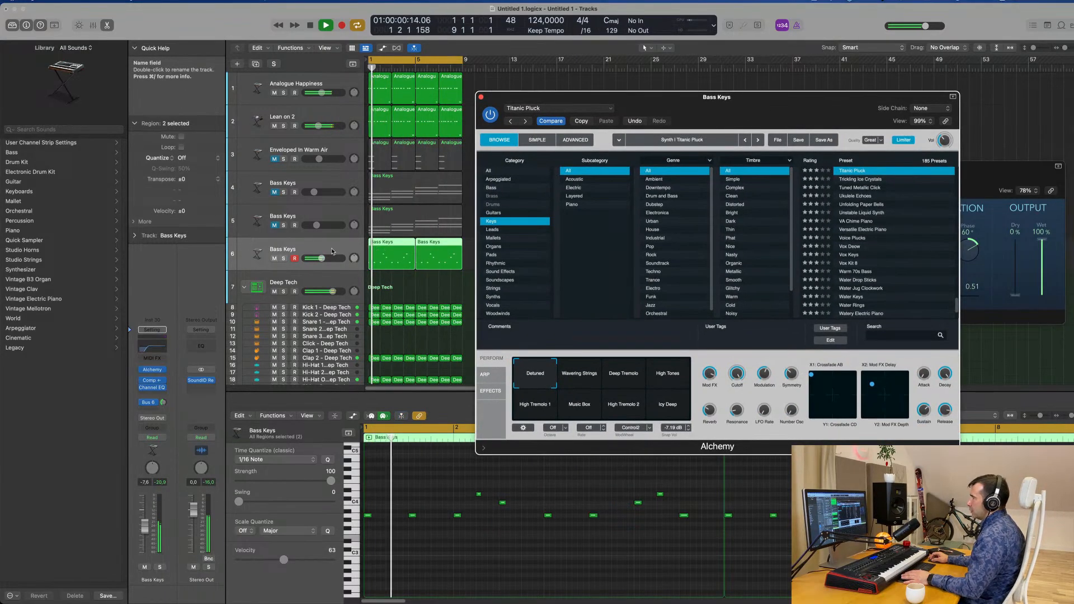
click(164, 403)
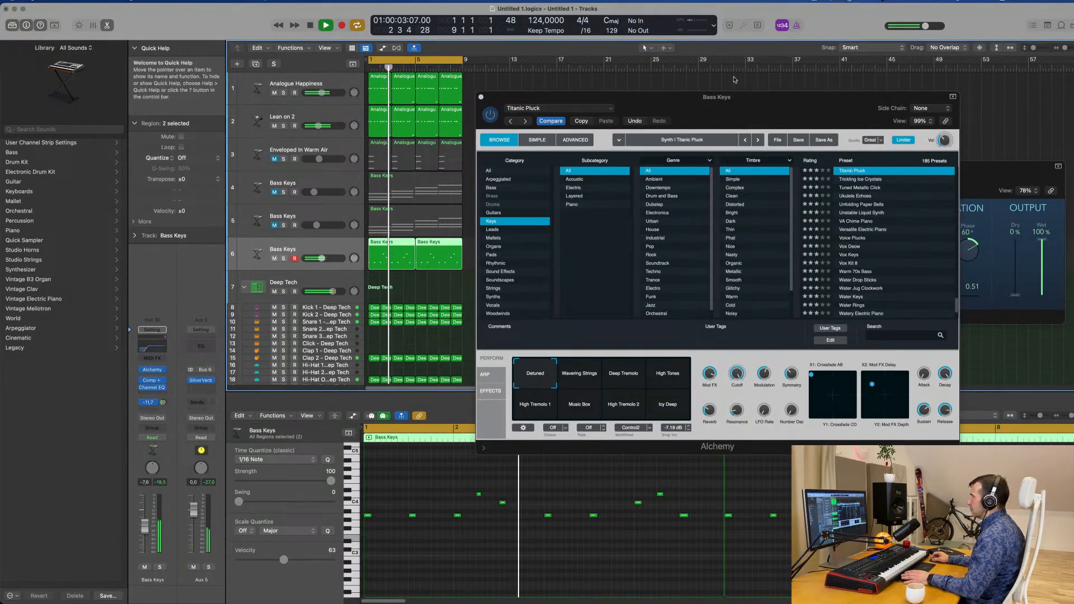
drag(737, 97, 587, 100)
Audition changes to Titanic Pluck's Mod FX, Cutoff, Resonance and Number Osc knobs, and set LFO Rate to 1/2
mouse_move(615, 377)
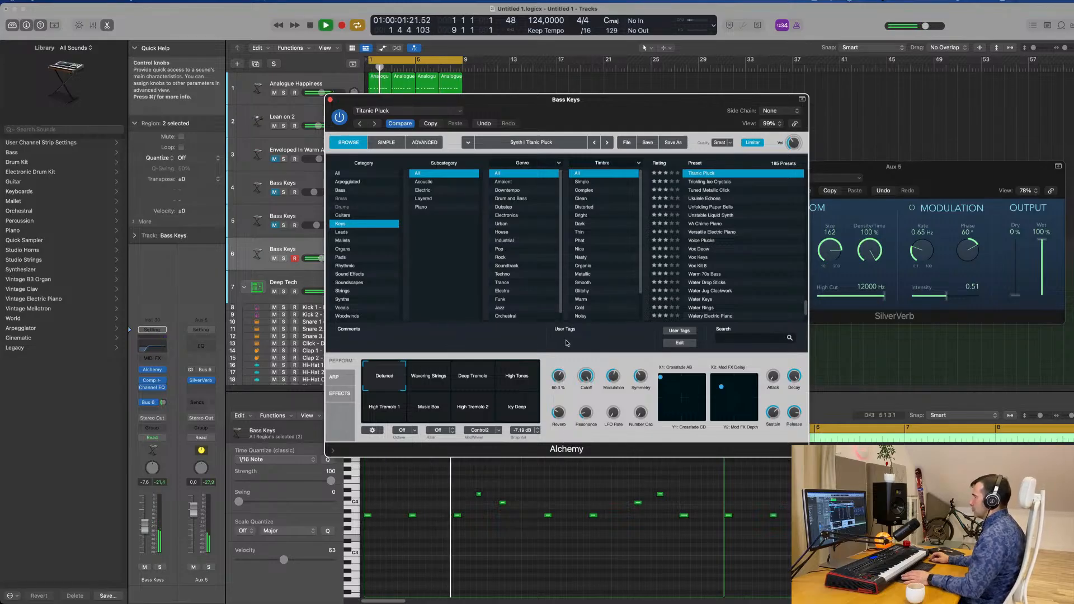
drag(562, 376, 562, 368)
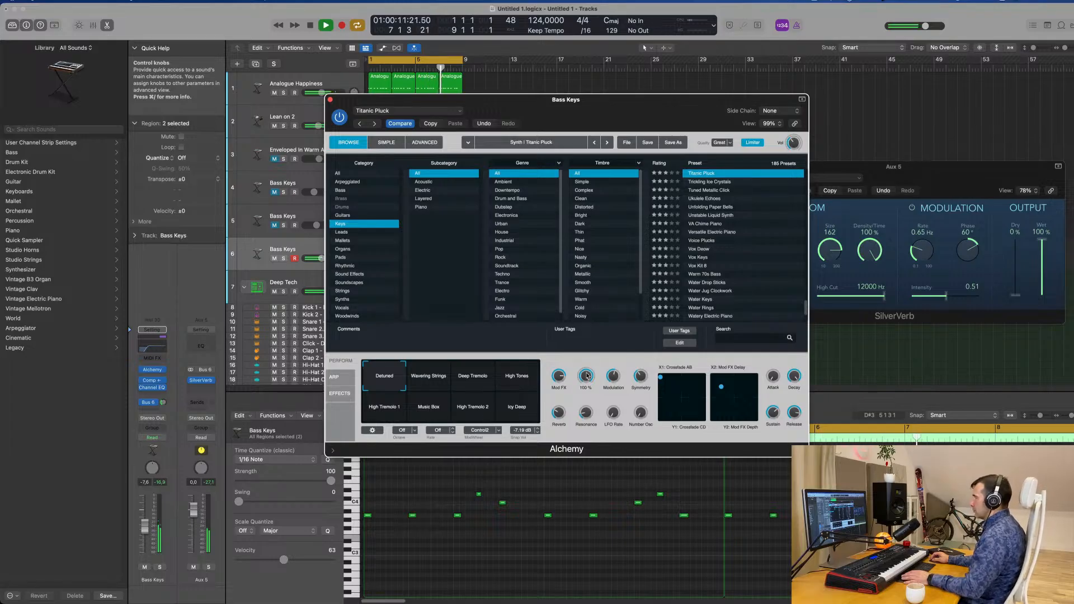
key(space)
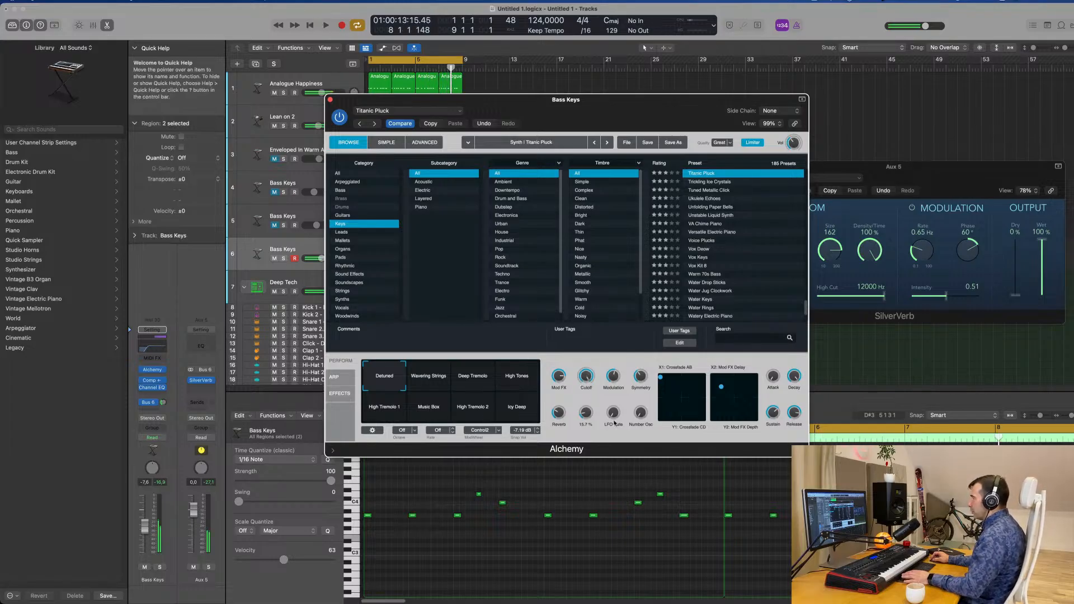
key(space)
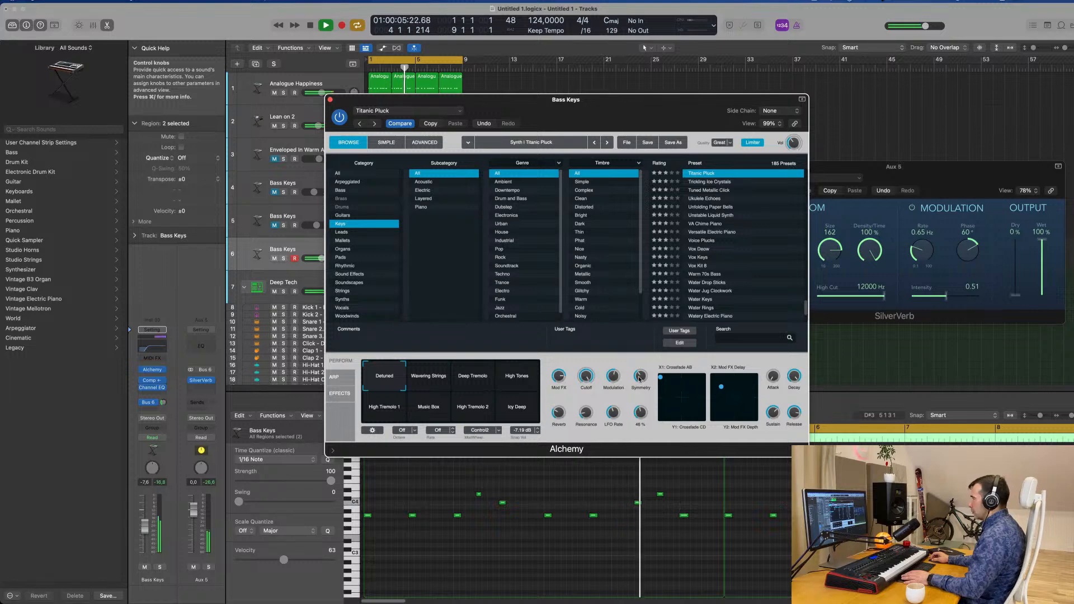
drag(642, 413, 641, 419)
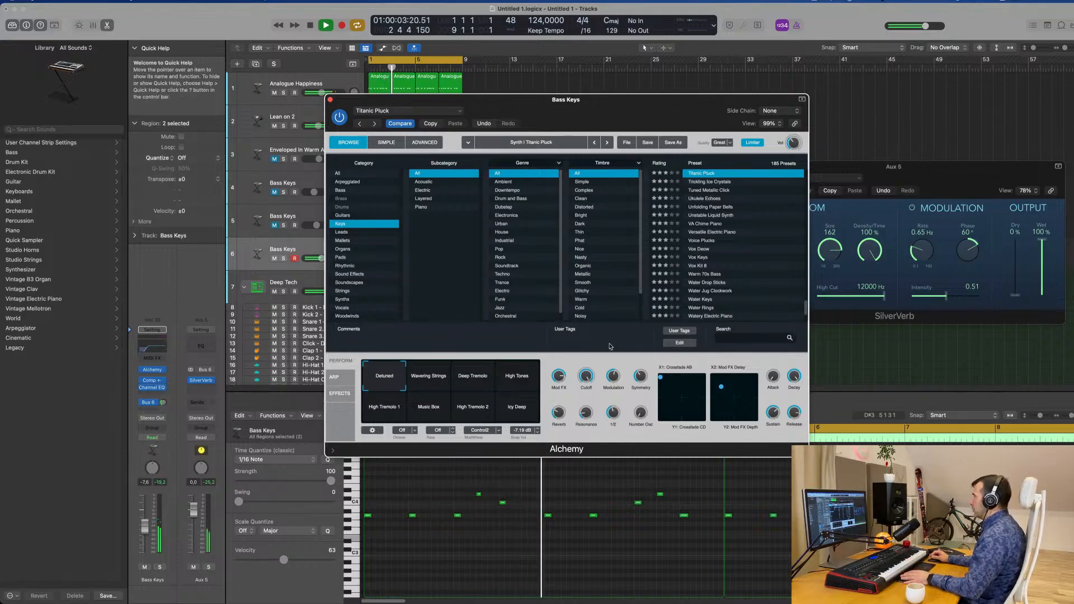
Lower melody track 6's volume to -9.0 dB
drag(557, 104, 812, 111)
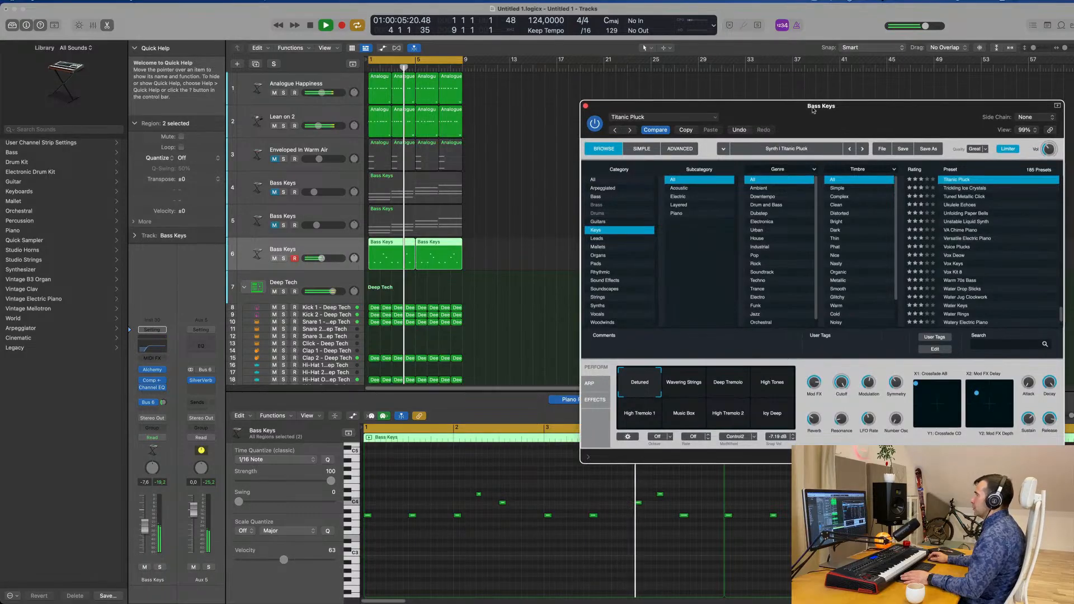
click(314, 249)
key(Return)
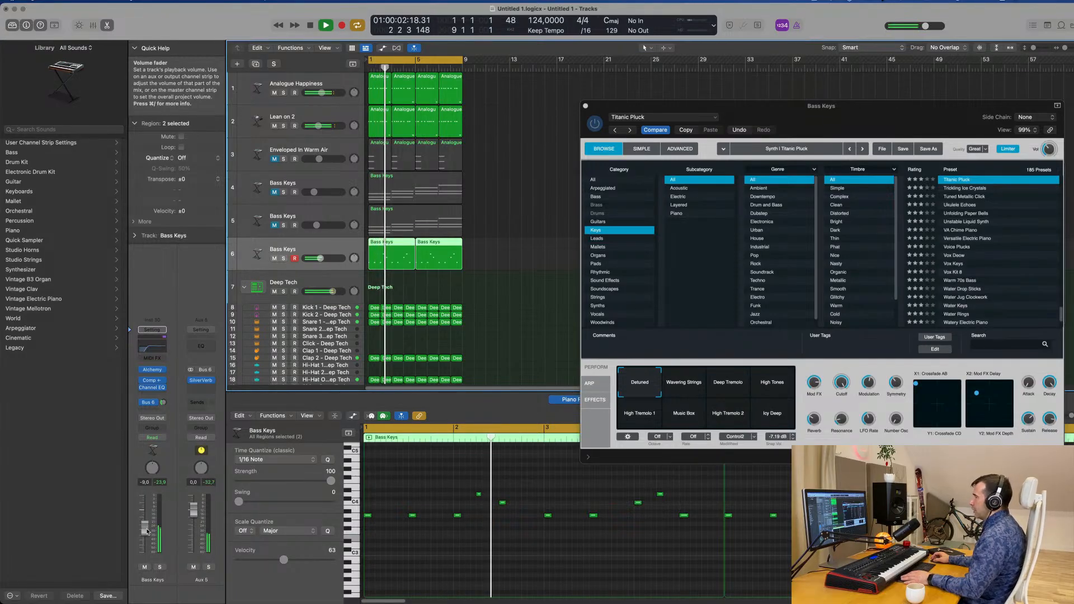
Reduce Titanic Pluck's Cutoff to about 77% and replay the loop from the start
click(842, 385)
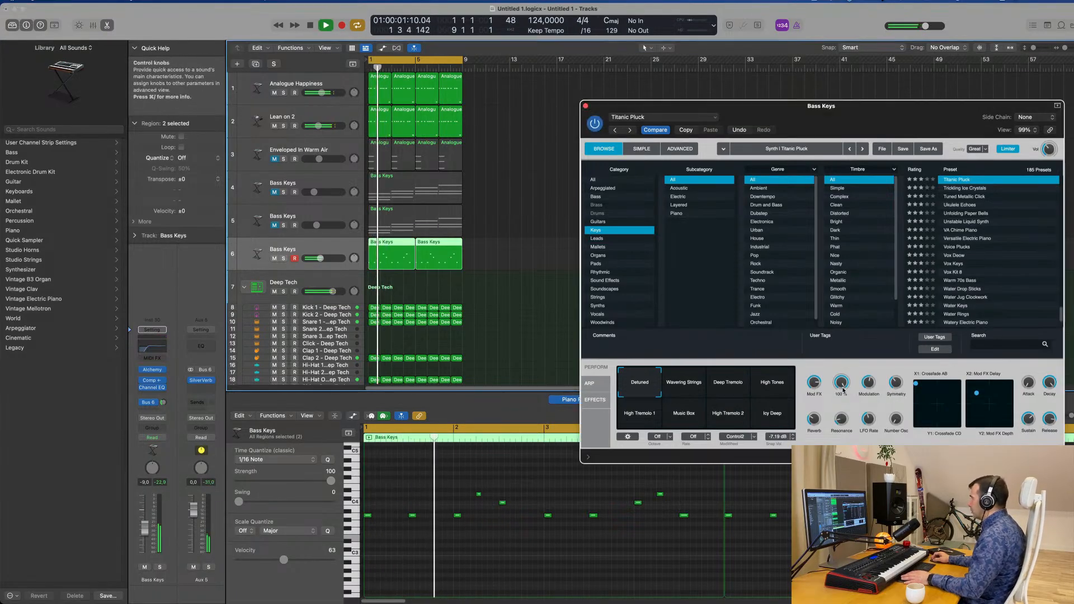
drag(843, 388, 845, 381)
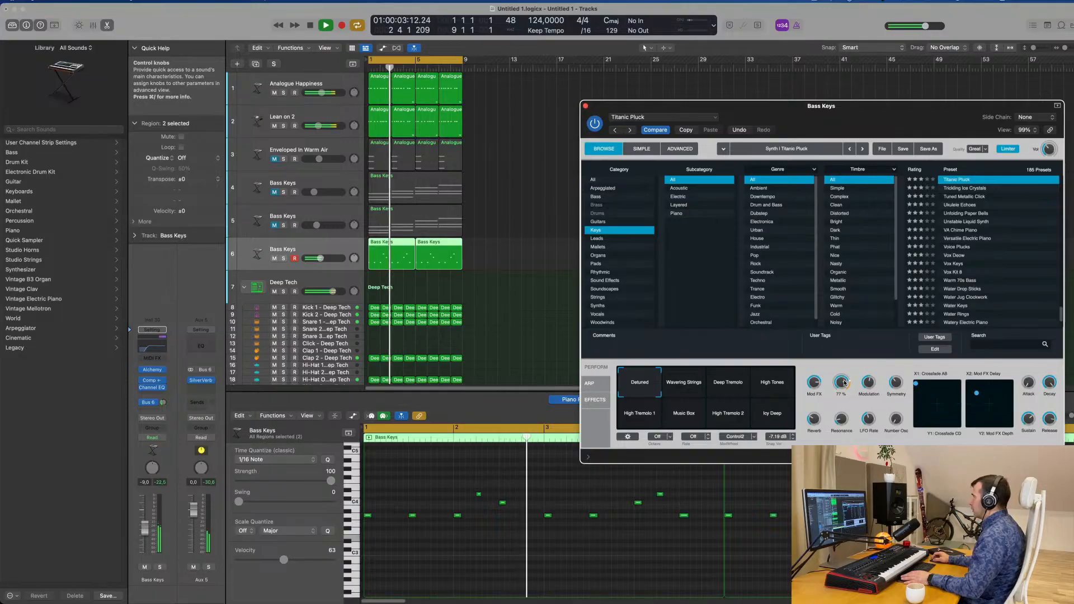
key(space)
key(space)
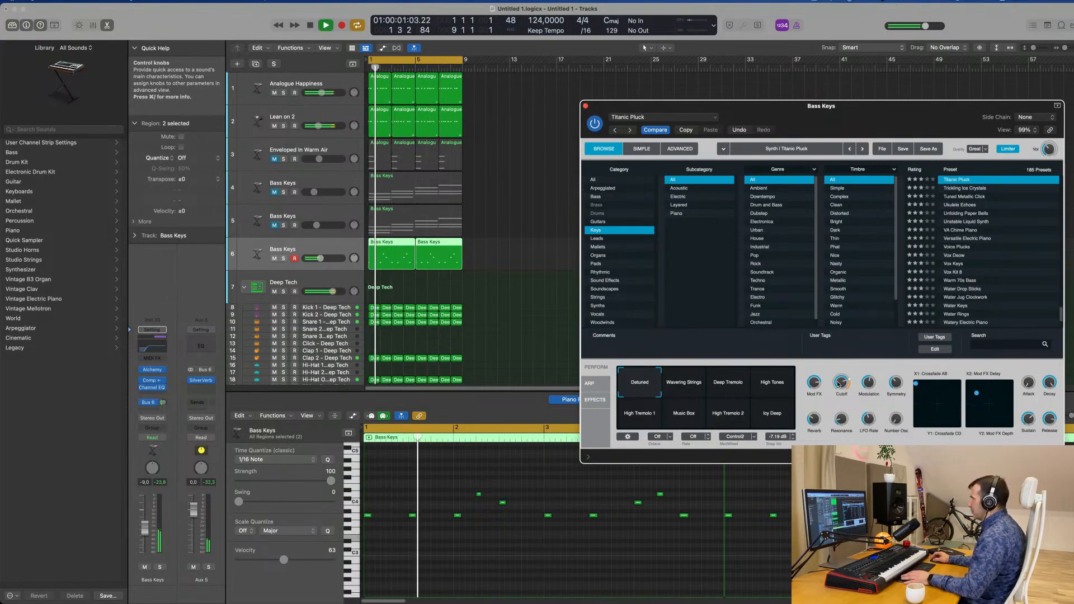
Examine Titanic Pluck's advanced synth settings, and close Alchemy while auditioning the loop
click(680, 149)
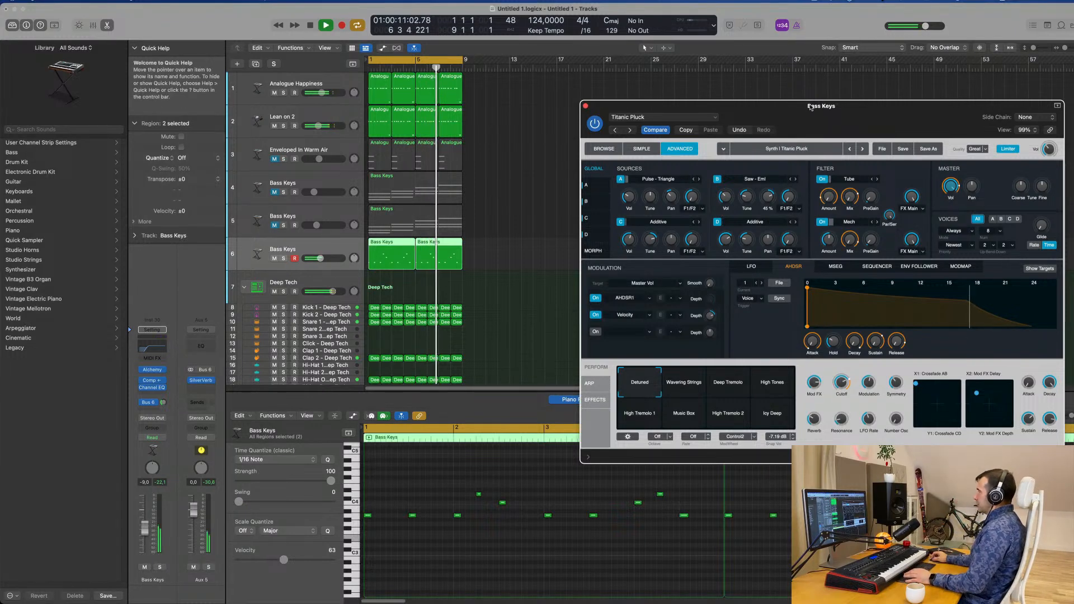
drag(812, 107, 658, 110)
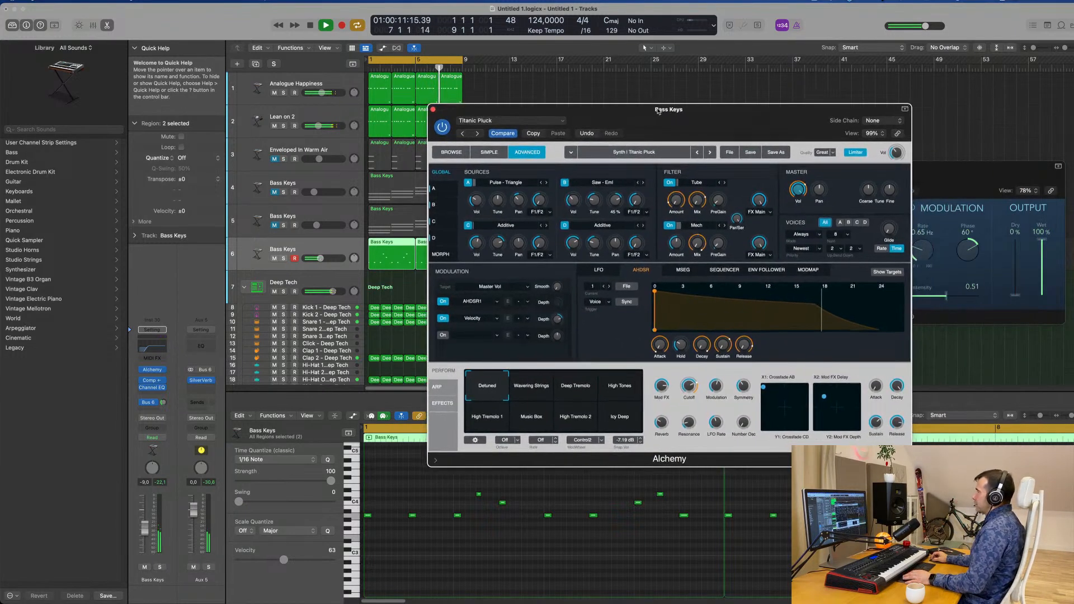
click(433, 110)
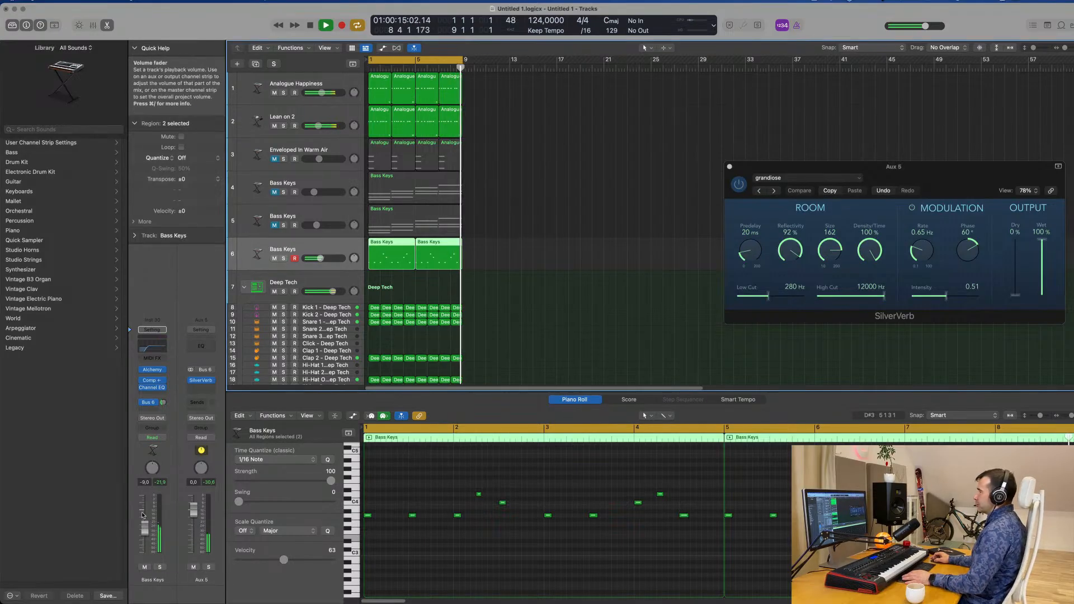
key(space)
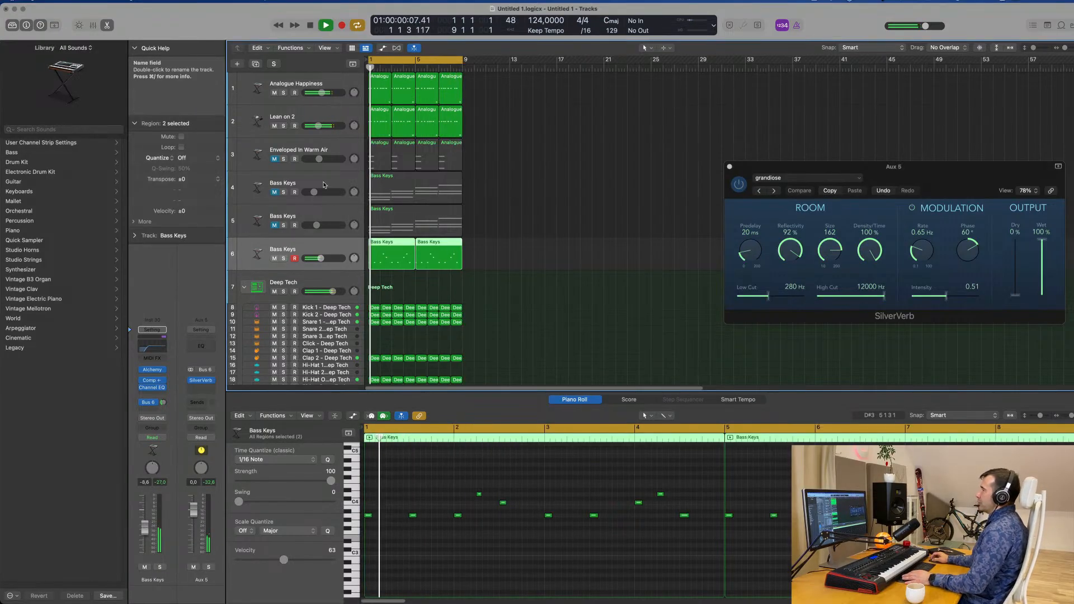
Unmute Bass Keys chord track 4 and raise its volume while replaying the loop
click(289, 180)
click(274, 192)
key(space)
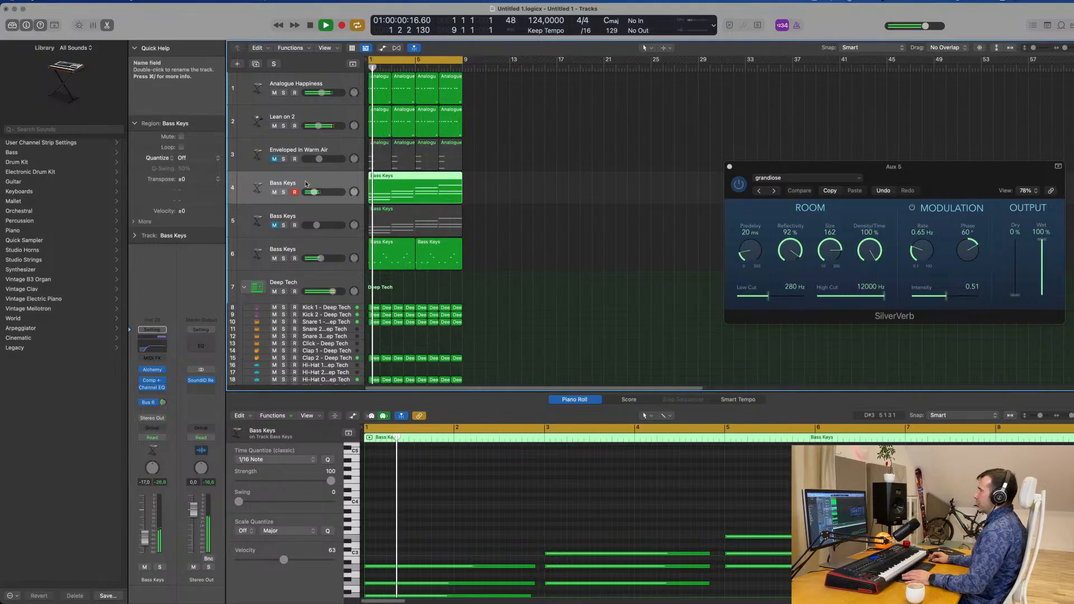
key(space)
key(space)
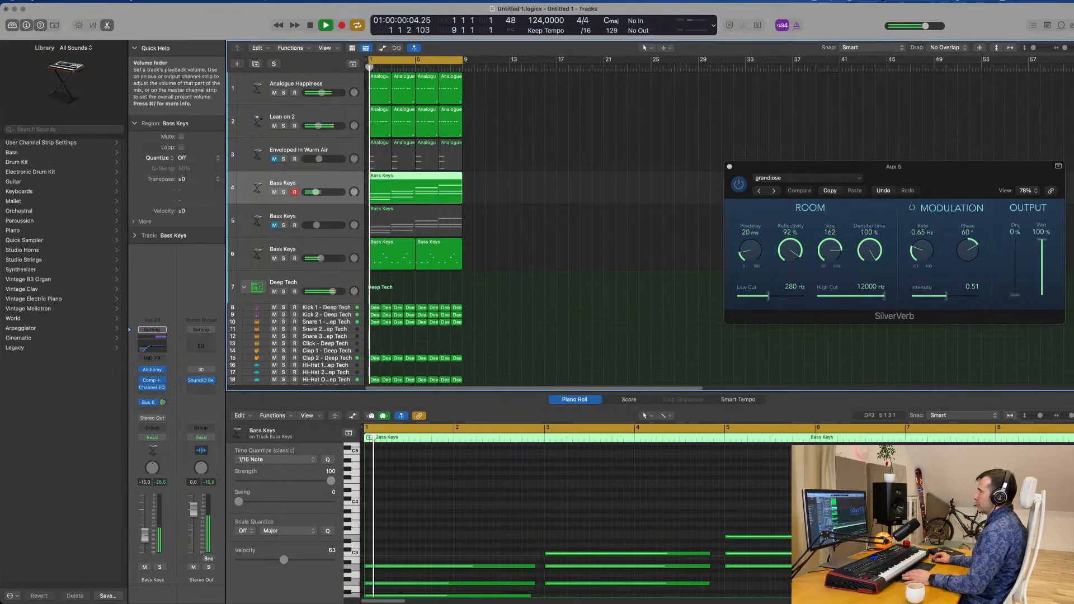
mouse_move(145, 539)
mouse_down()
mouse_move(137, 524)
mouse_move(144, 533)
mouse_up()
key(space)
key(space)
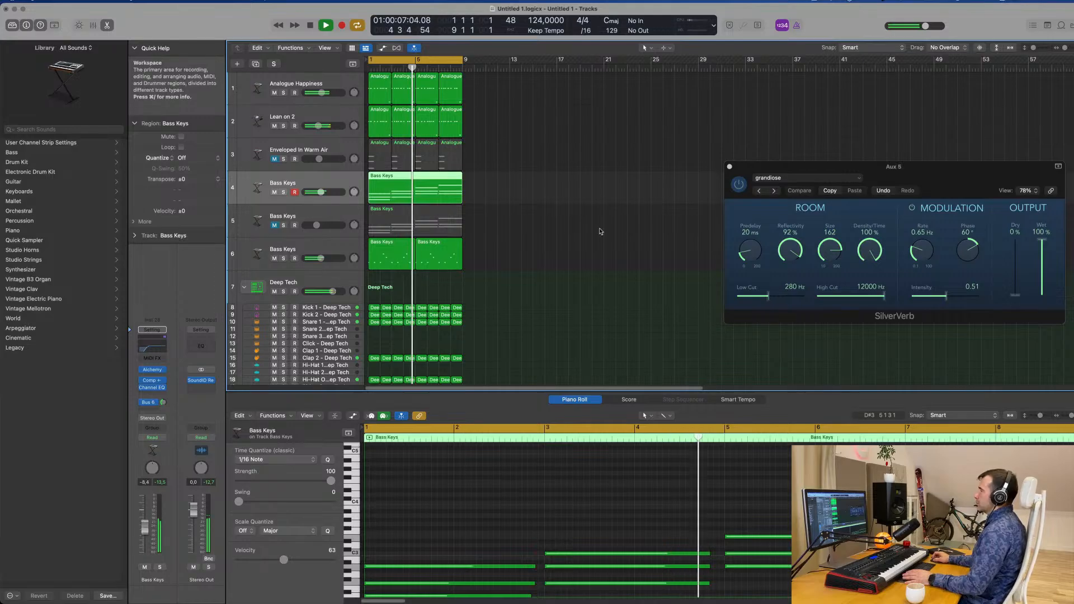
scroll(559, 256, down, 4)
scroll(569, 255, up, 3)
scroll(570, 255, left, 3)
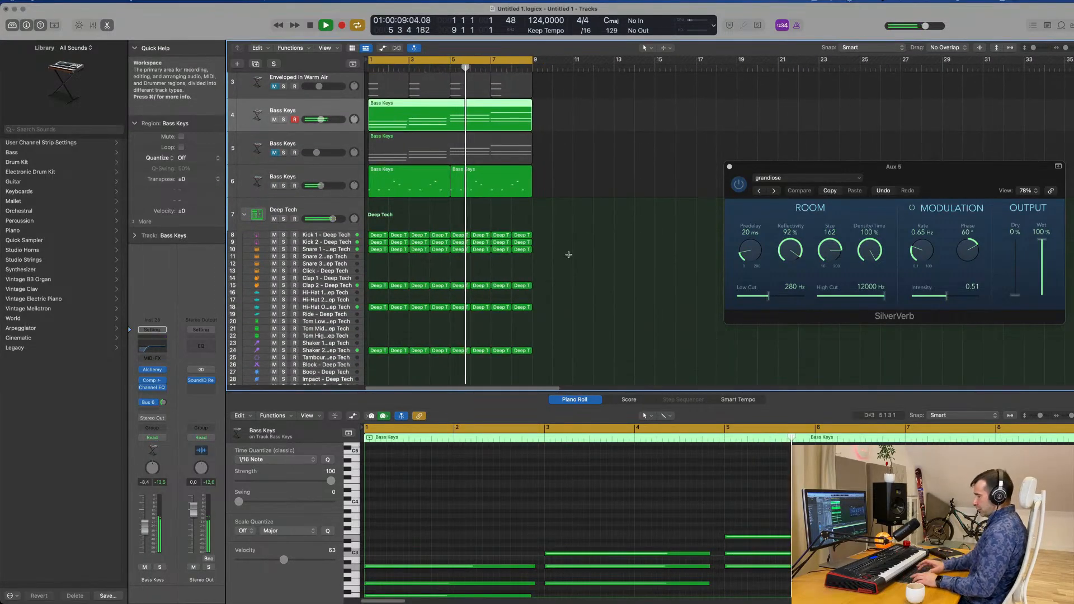
Repeat all eight-bar regions until the arrangement fills 32 bars, and move the SilverVerb window aside
key(super+a)
key(super+r)
scroll(570, 257, down, 3)
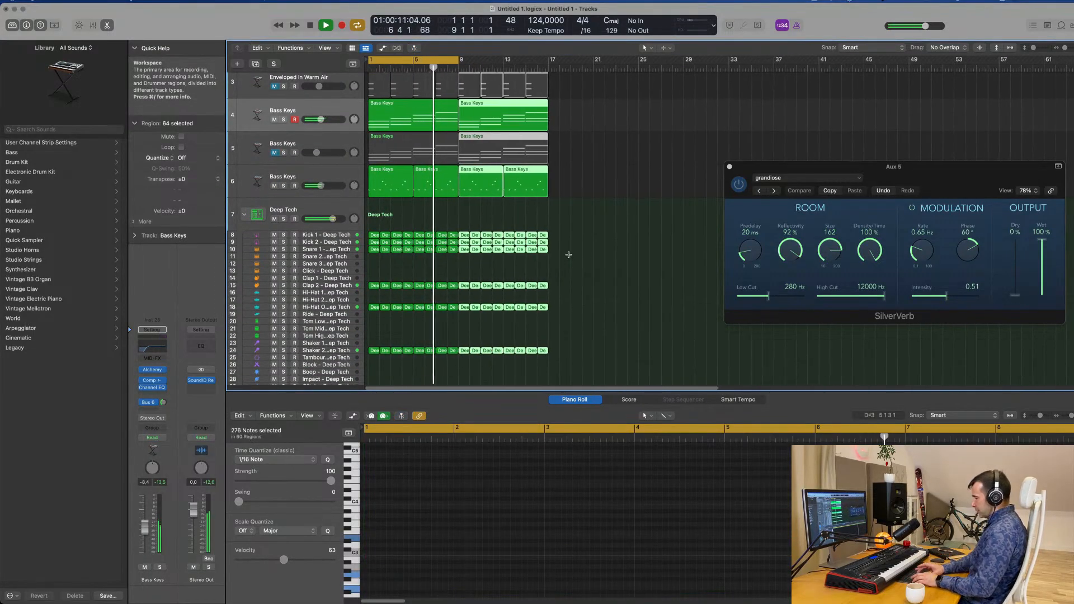
key(super+r)
key(super+r)
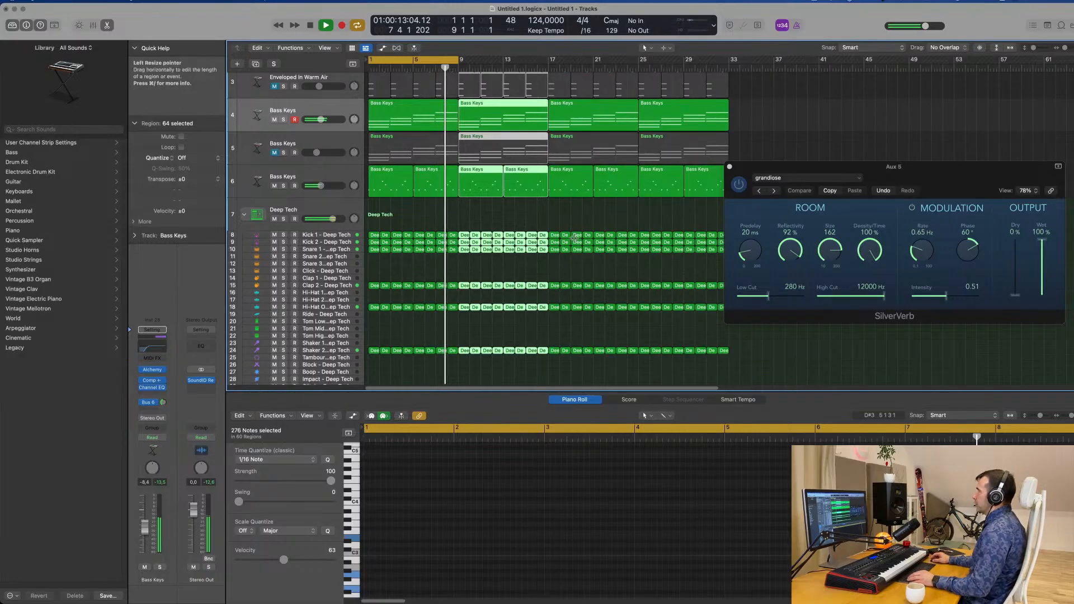
scroll(569, 254, up, 3)
scroll(569, 246, down, 2)
scroll(570, 244, up, 2)
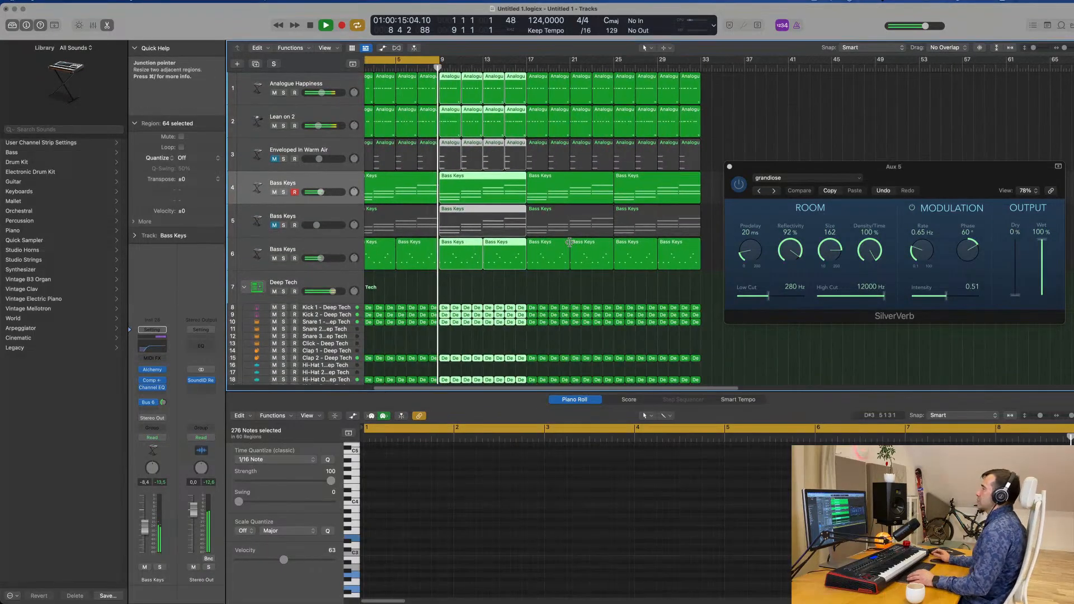
drag(856, 168, 923, 148)
click(729, 195)
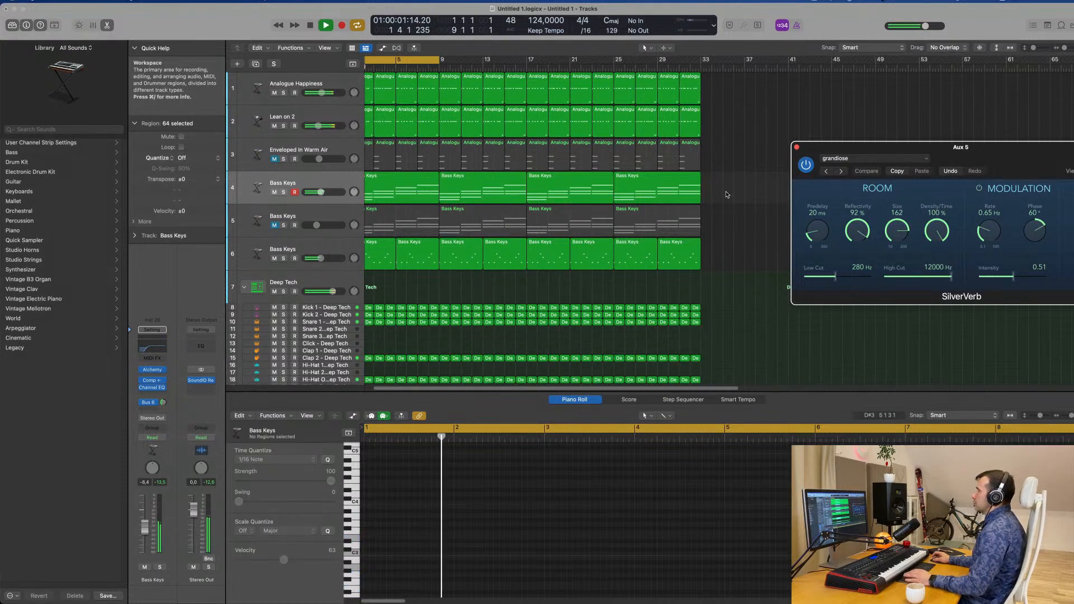
Unmute the Enveloped In Warm Air pad and raise its volume to about -5.5 dB while replaying the loop
key(space)
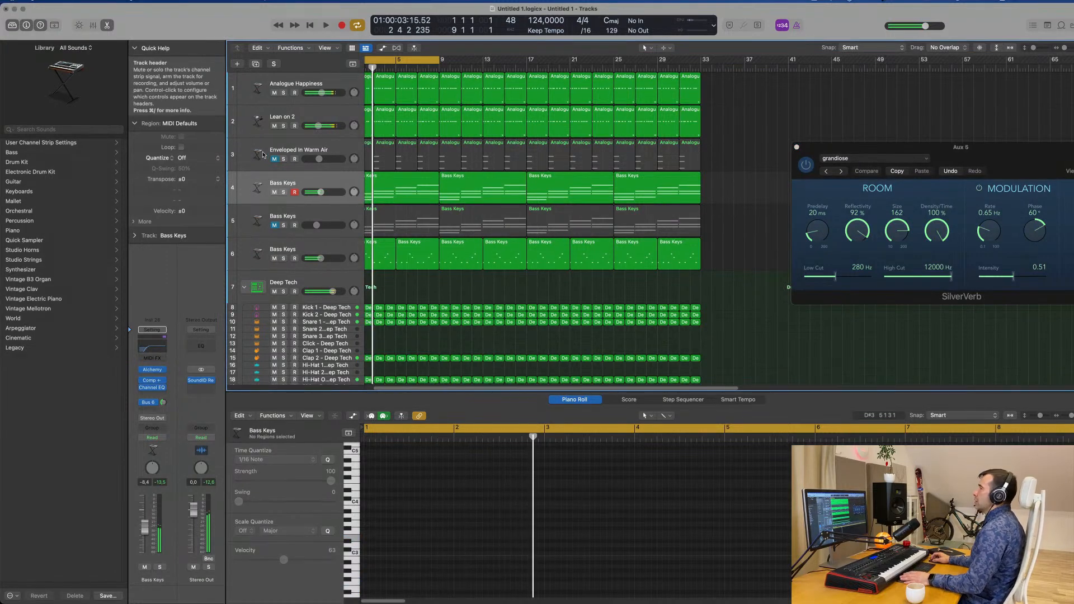
click(274, 159)
click(313, 149)
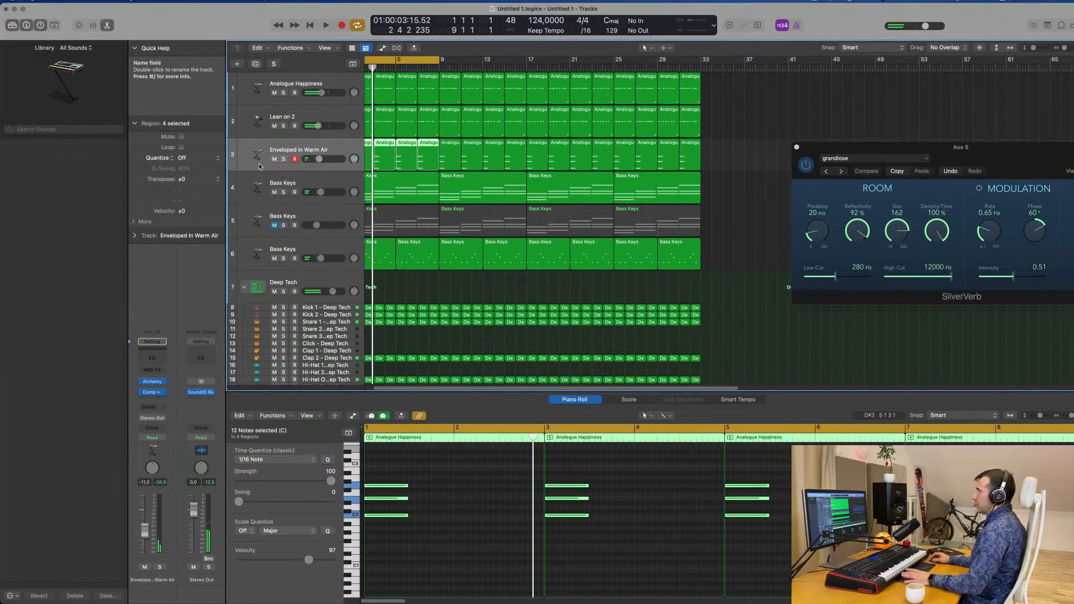
key(space)
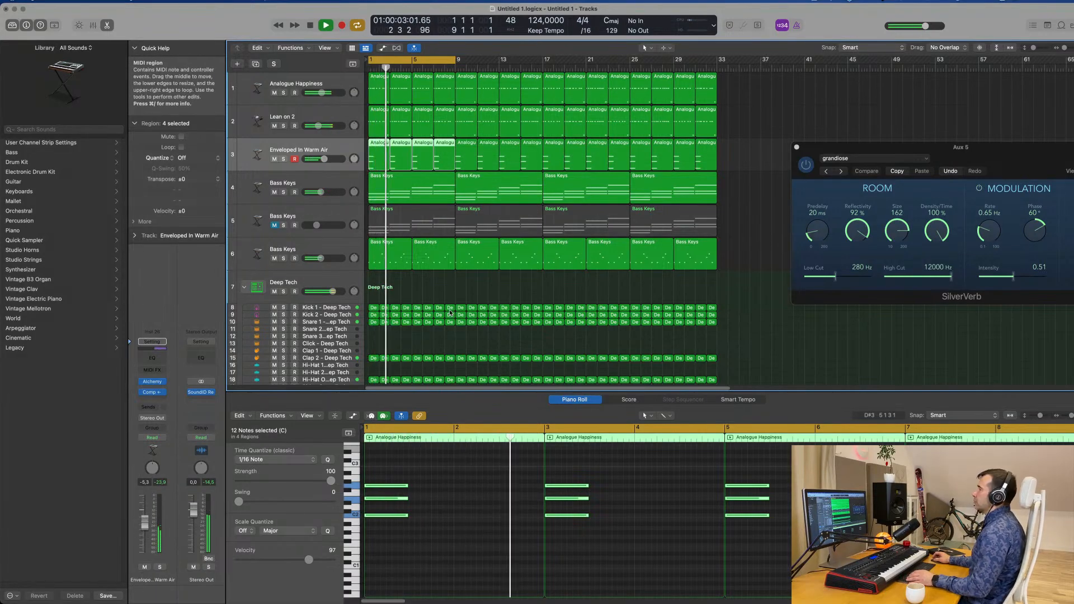
scroll(450, 302, down, 4)
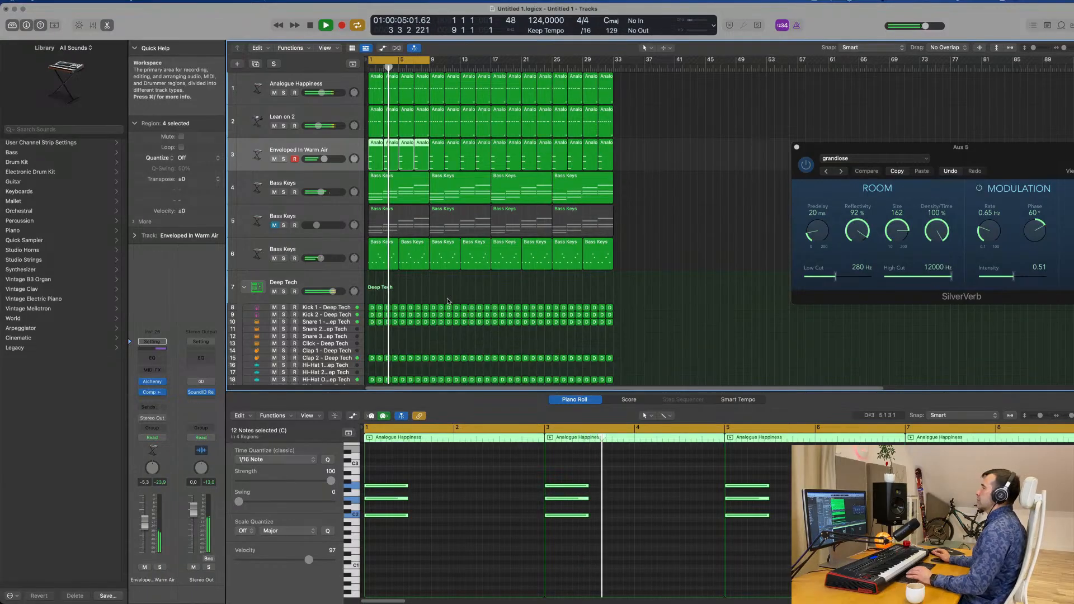
Unmute Bass Keys track 5 and raise its volume to -11.3 dB while replaying the loop
click(274, 225)
click(261, 235)
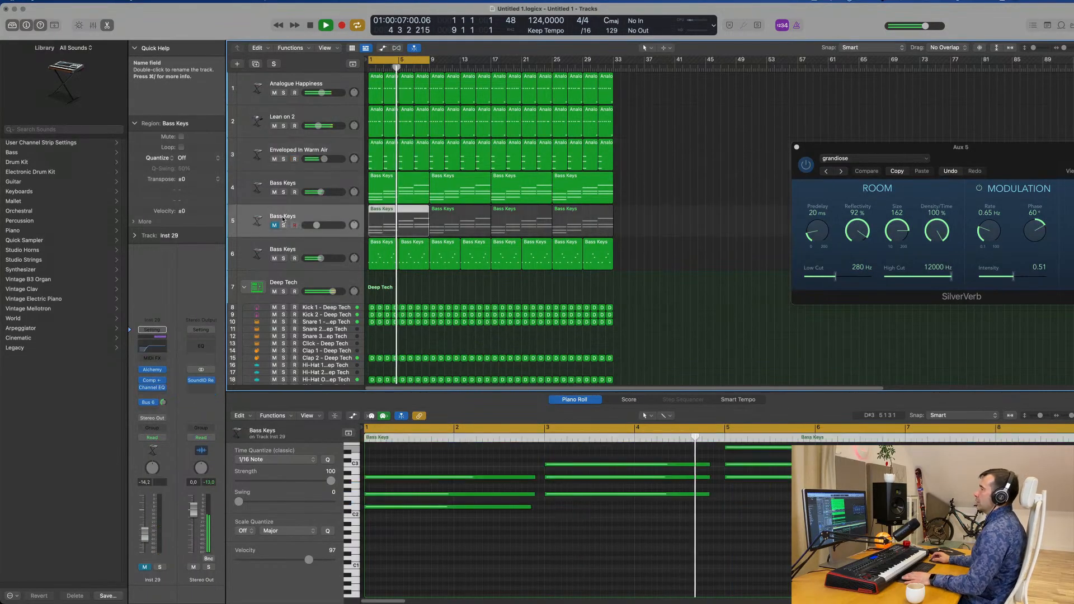
key(space)
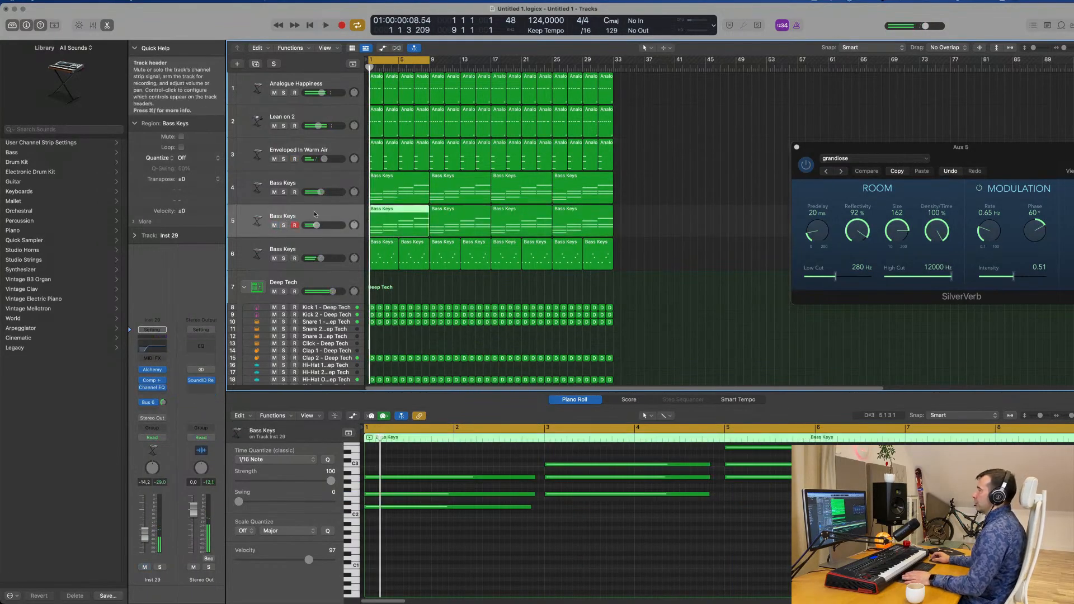
key(space)
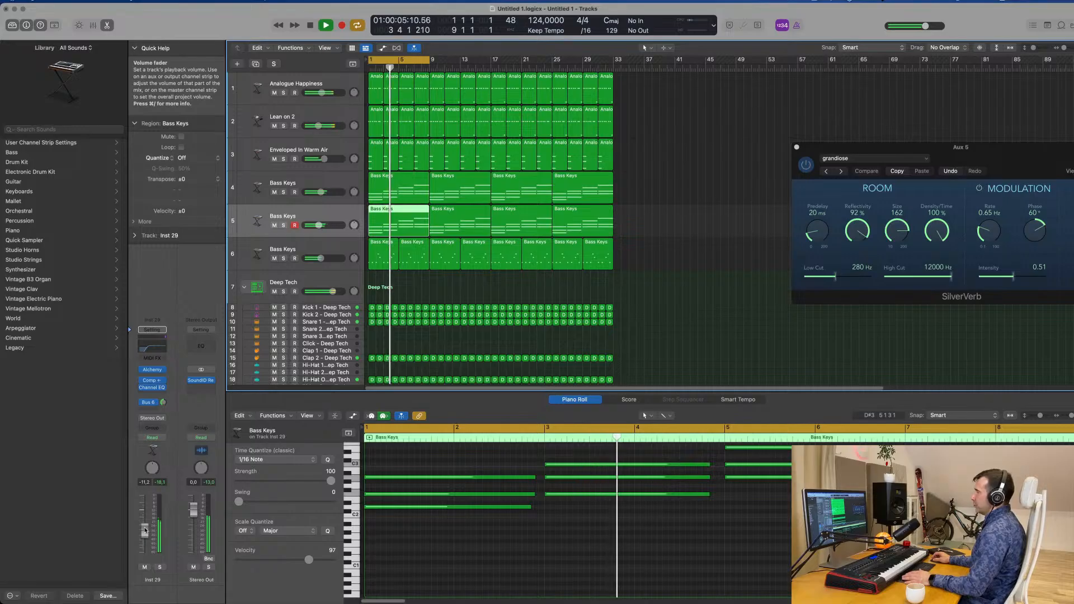
Check the Channel EQ on Bass Keys track 5, close it and listen to the rest of the loop
click(150, 350)
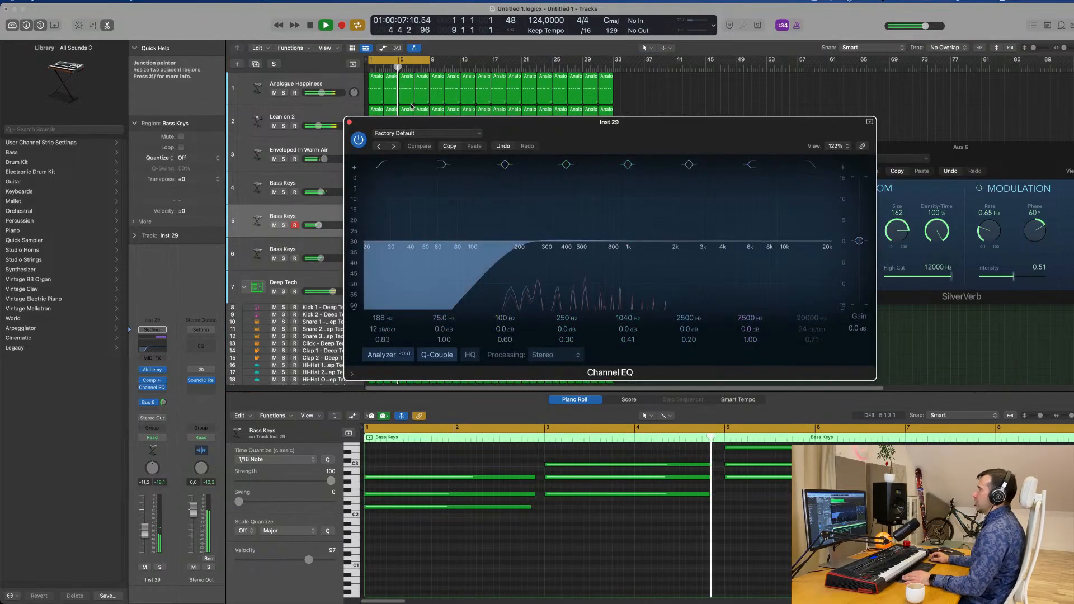
click(348, 120)
scroll(664, 273, up, 3)
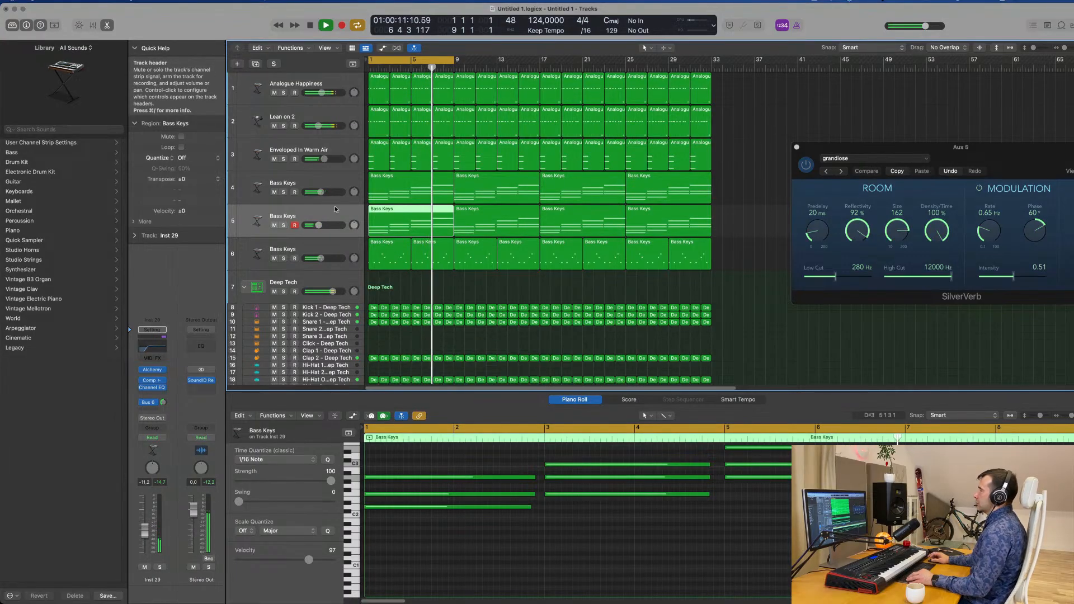
scroll(336, 209, down, 5)
scroll(336, 210, up, 1)
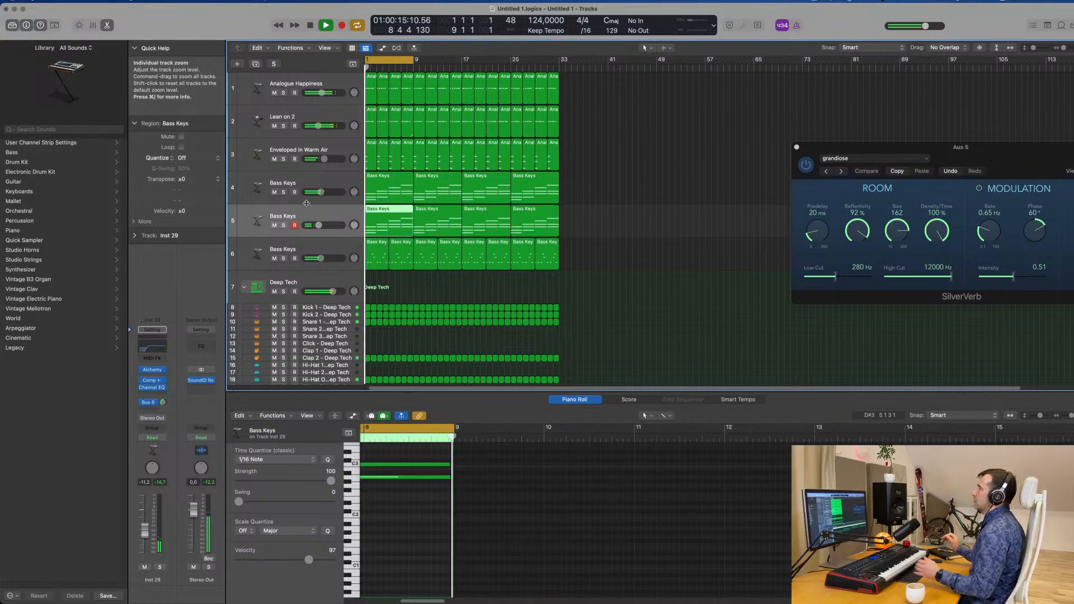
Restart the loop and extend the cycle range to bar 33 so it covers the whole arrangement
key(Return)
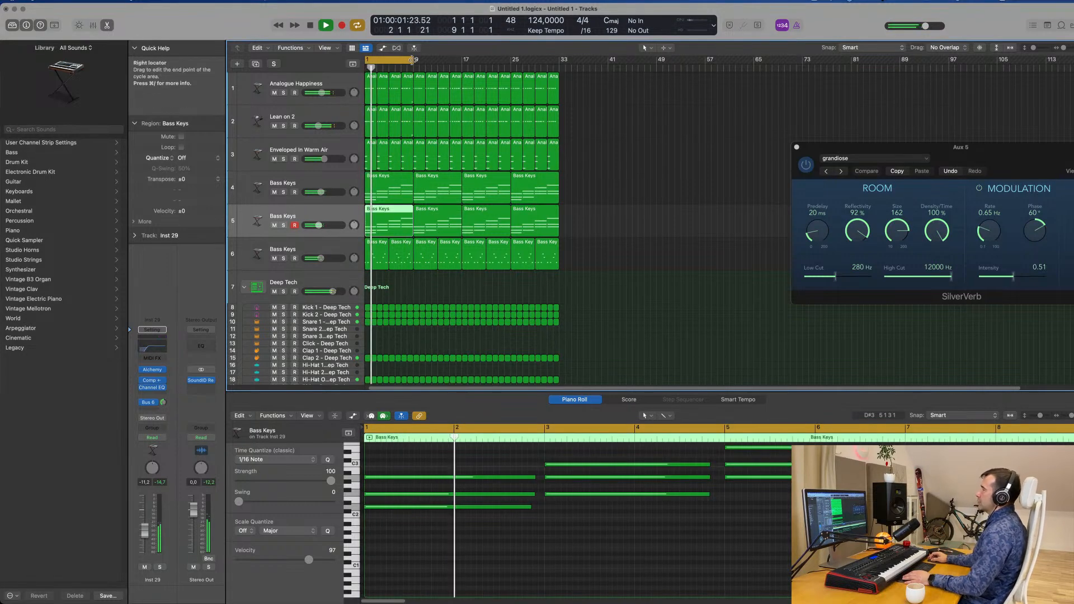
drag(411, 60, 558, 74)
key(super+Right)
key(super+Right)
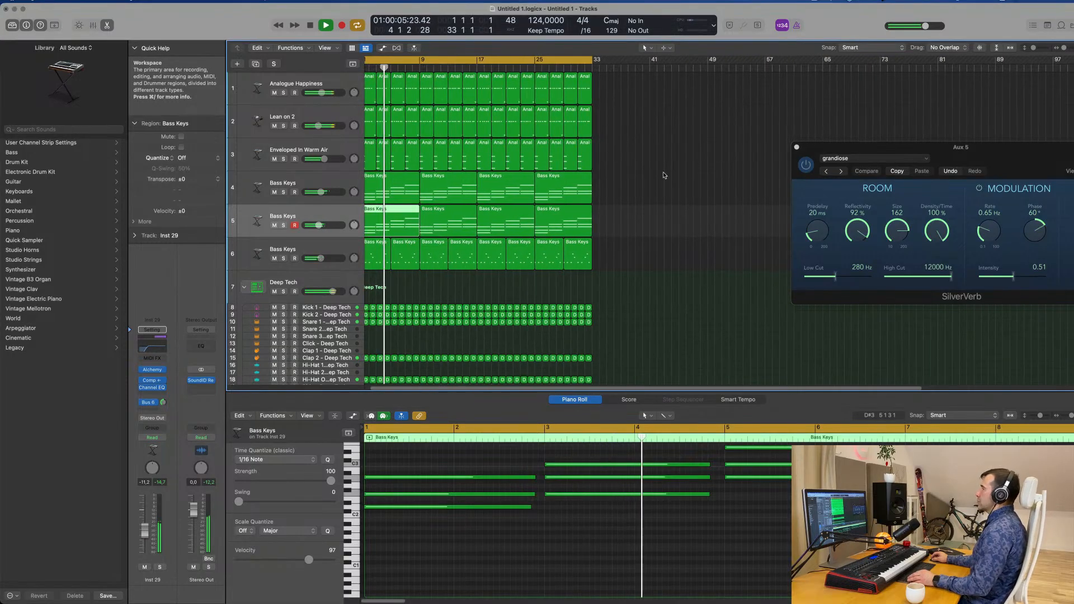
key(super+Right)
key(space)
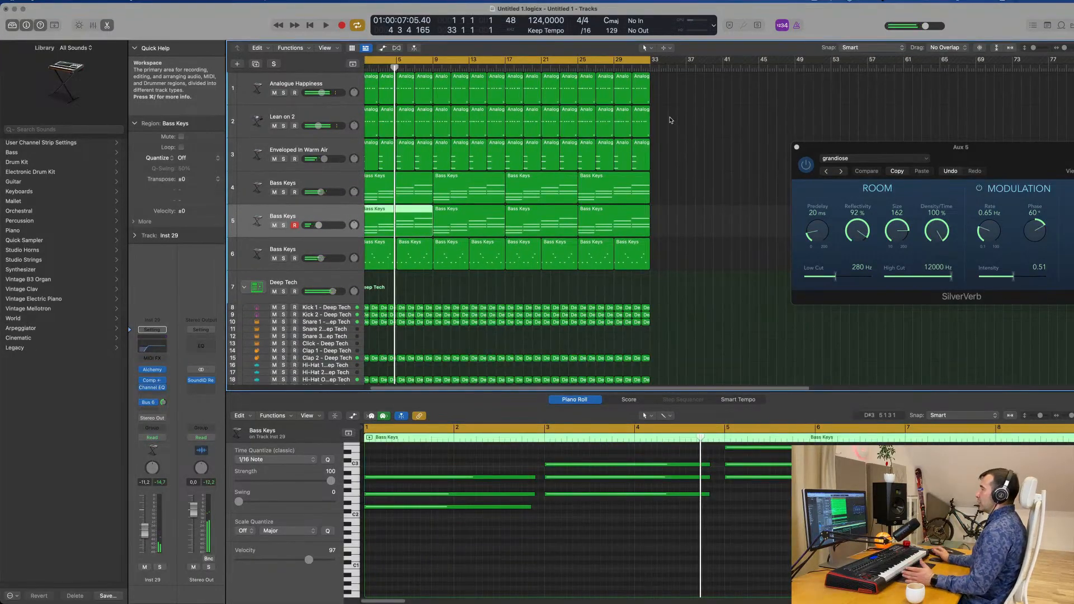
Duplicate the Analogue Happiness bass track and copy the first Bass Keys chord region from track 6 onto it
scroll(671, 120, left, 1)
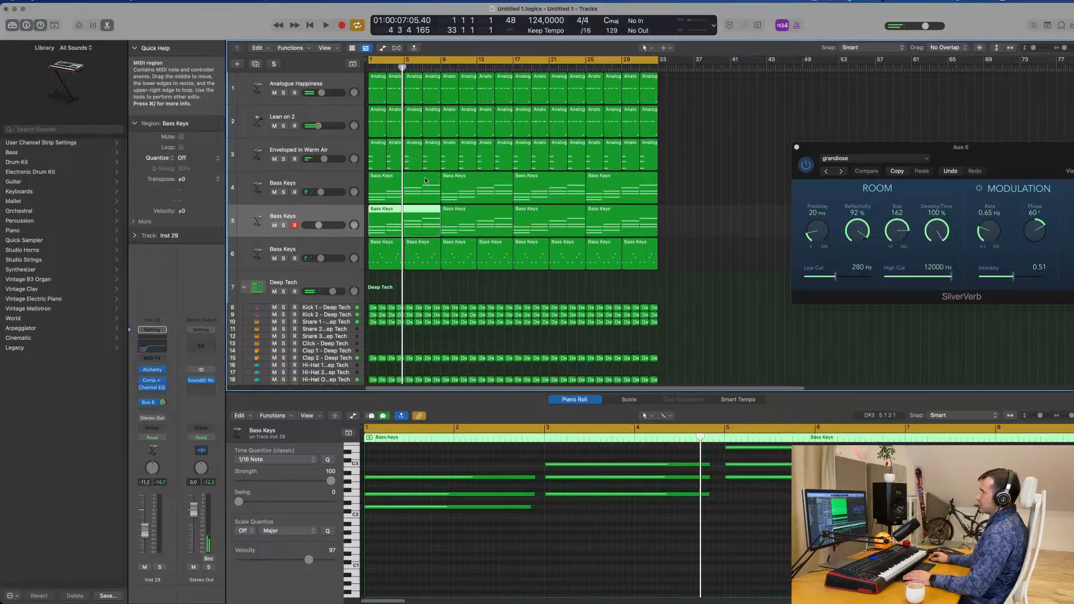
click(336, 83)
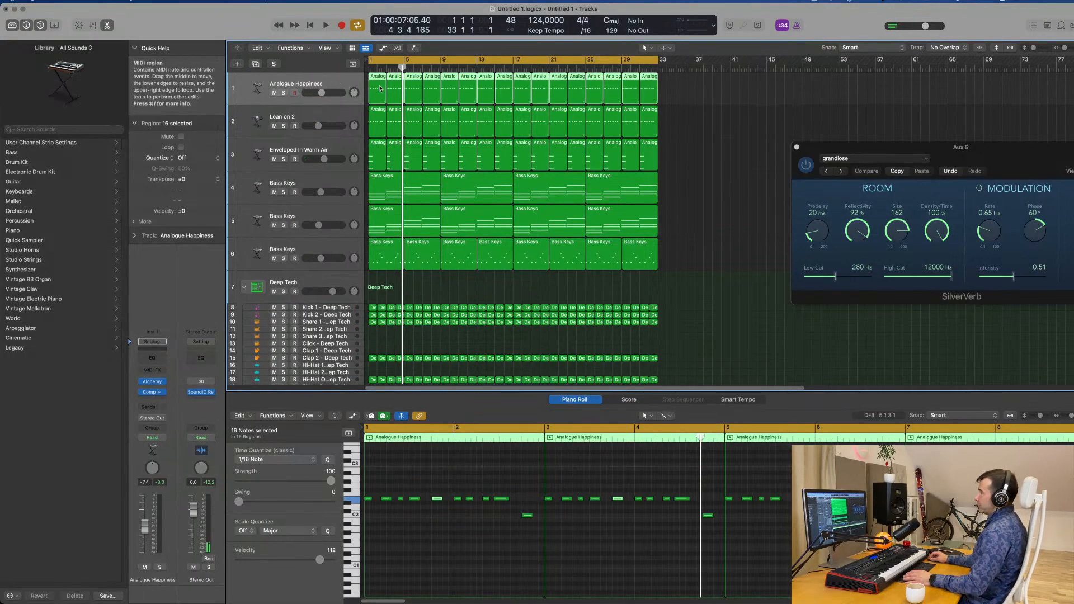
scroll(380, 88, right, 1)
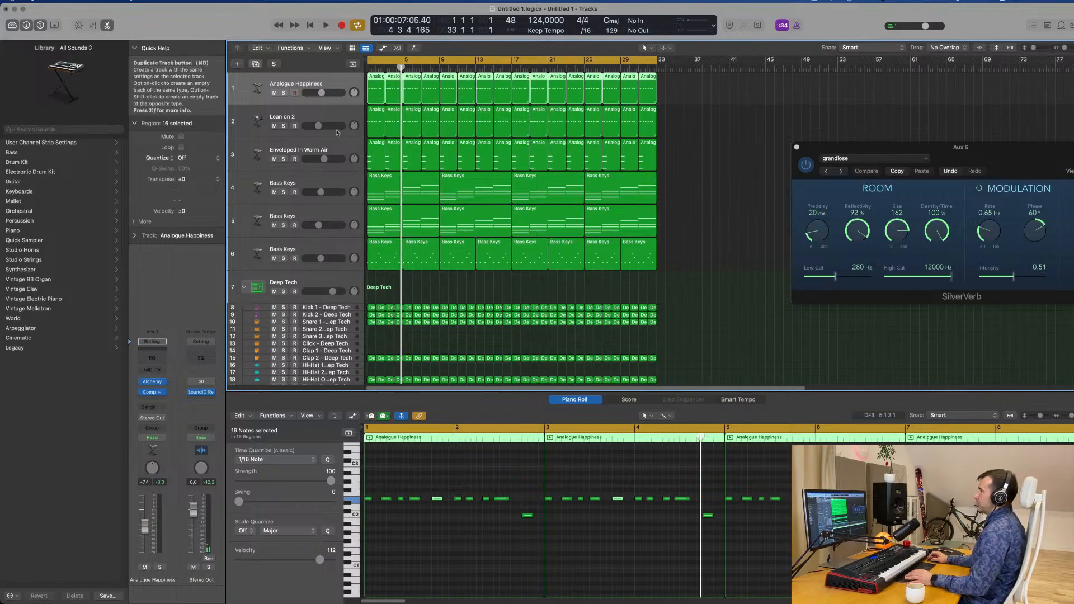
key(super+d)
click(410, 247)
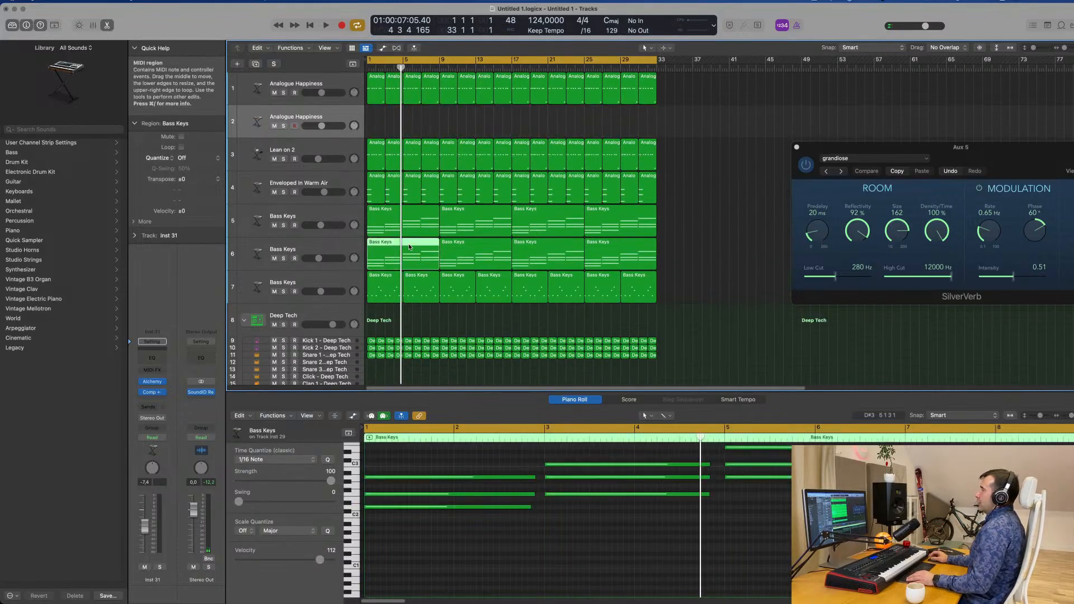
drag(410, 247, 410, 130)
Reduce the copied region to each chord's lowest note and lengthen the notes until they meet
scroll(442, 525, down, 5)
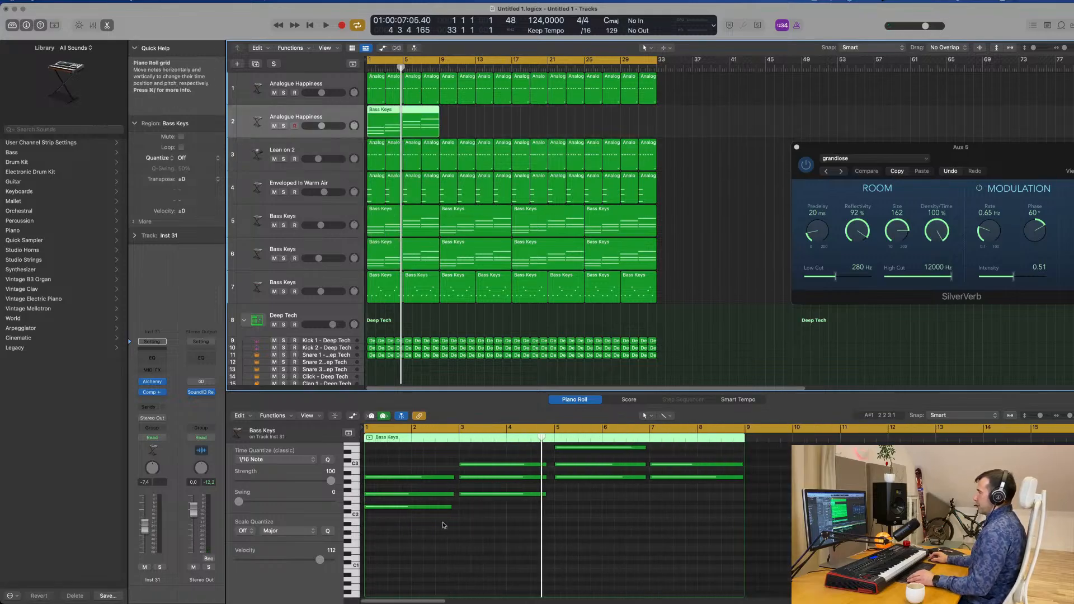
drag(400, 460, 721, 498)
key(Delete)
scroll(526, 480, up, 3)
key(Delete)
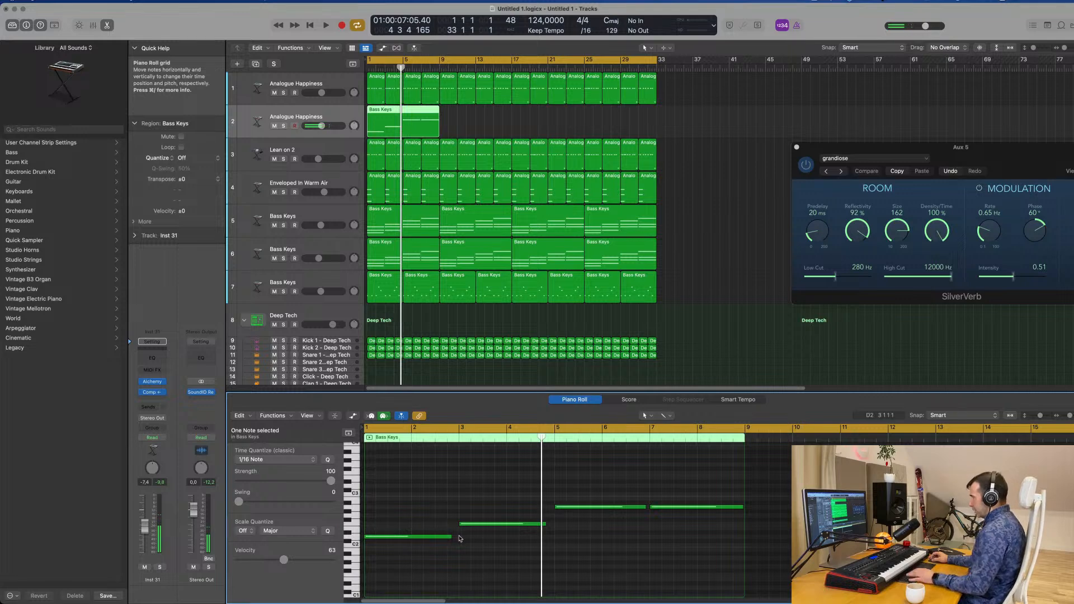
drag(452, 537, 554, 524)
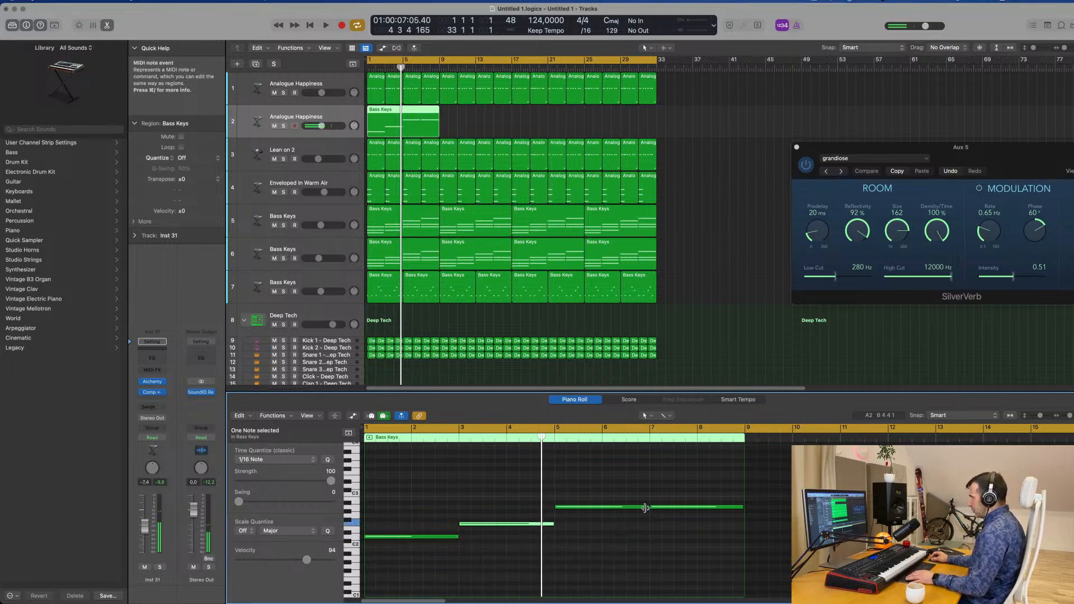
click(645, 507)
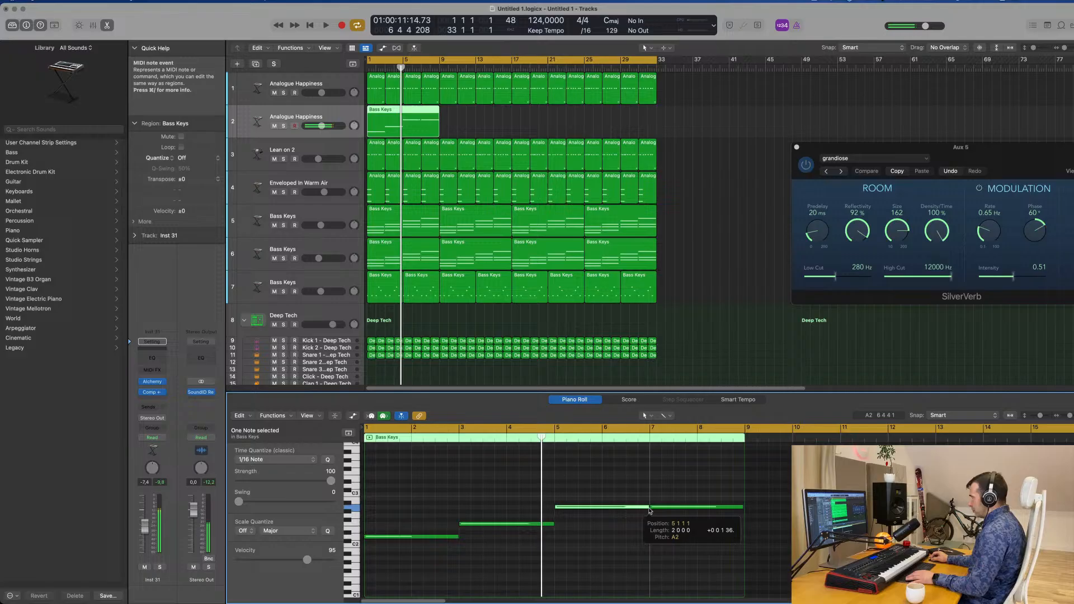
Mute the original Analogue Happiness track, replay from the start and lower the duplicate's volume slightly
click(274, 93)
key(Return)
key(space)
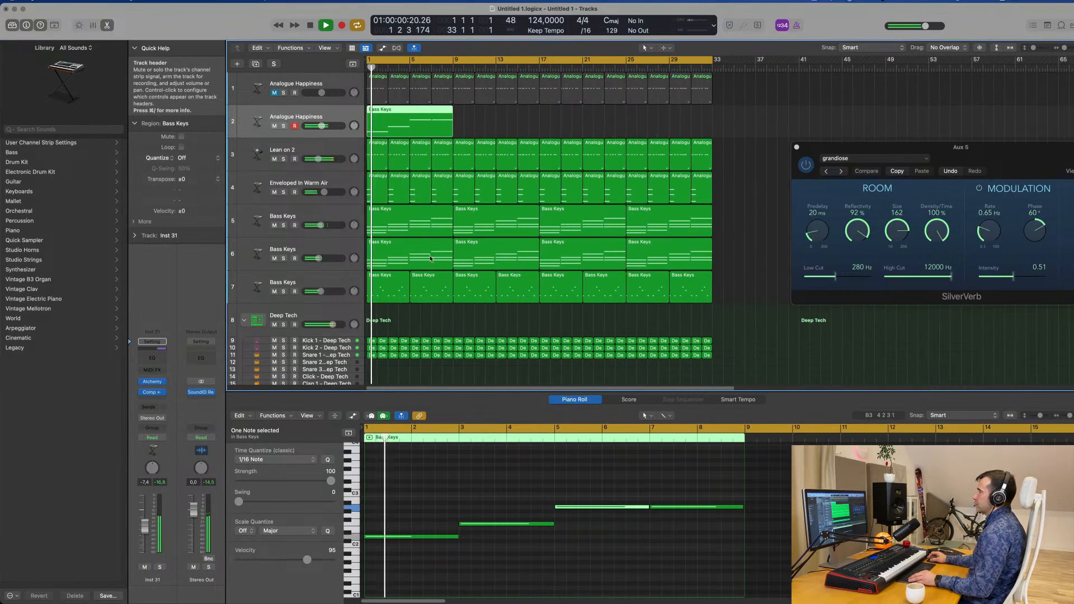
scroll(431, 259, down, 5)
scroll(431, 492, down, 2)
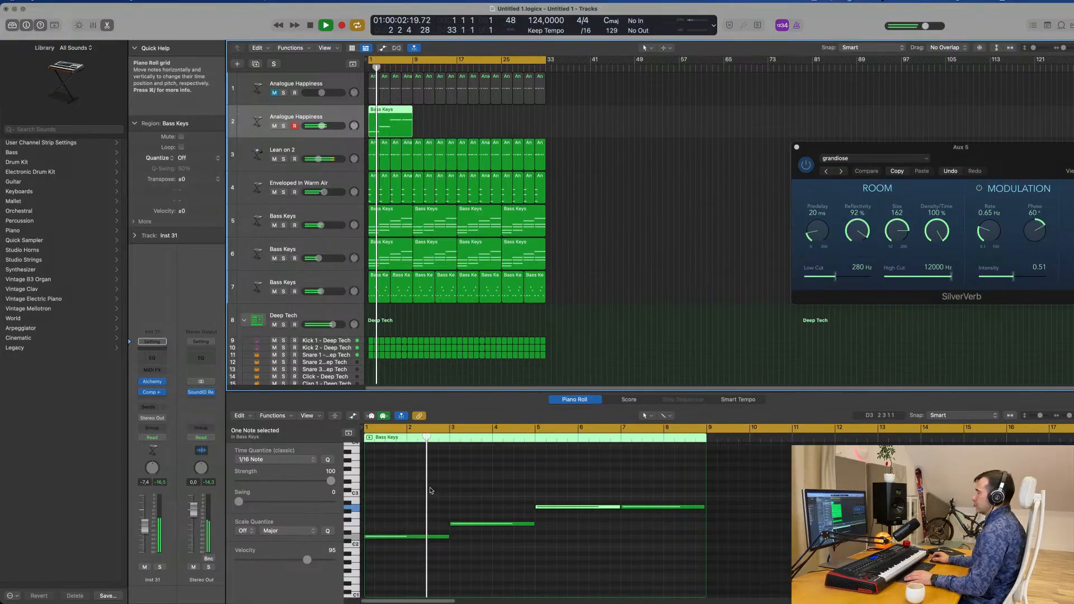
scroll(430, 490, down, 1)
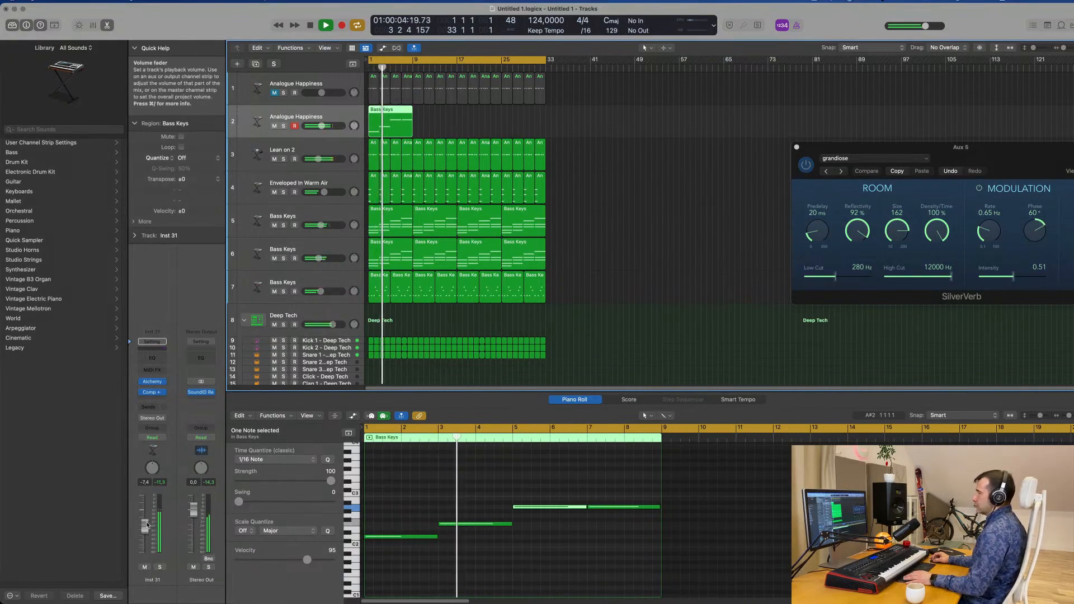
click(160, 568)
click(160, 568)
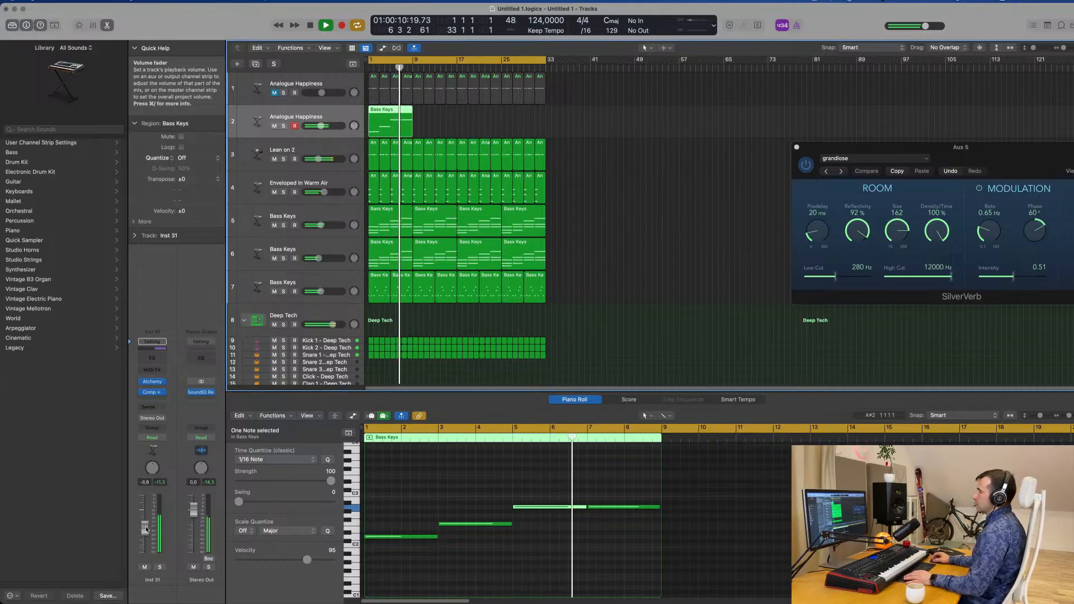
Mute the Lean on 2 track and replay the arrangement from the start with the new sustained bass
key(space)
click(274, 159)
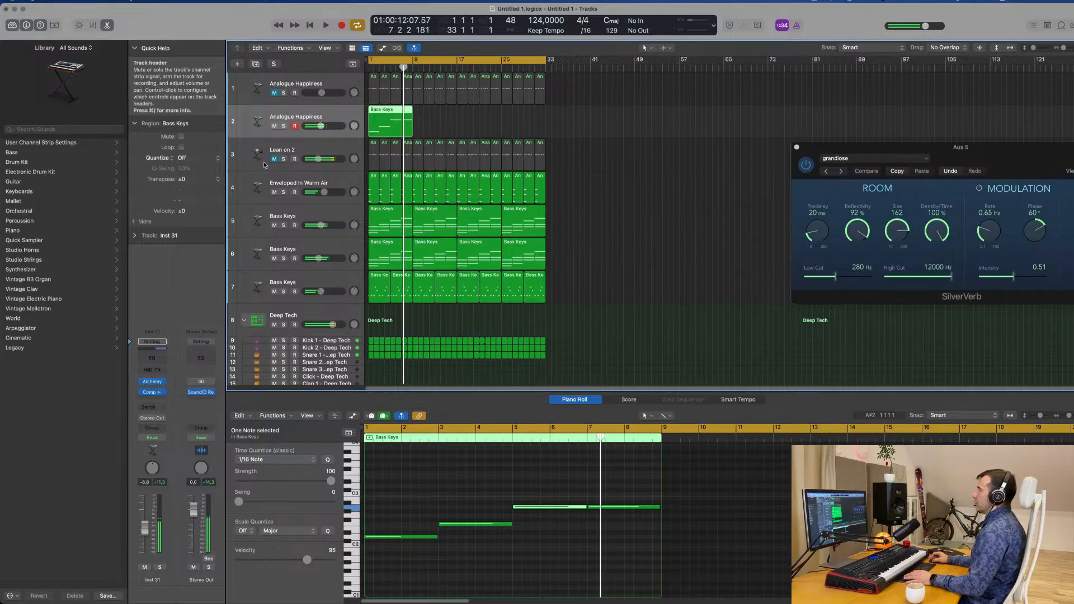
key(space)
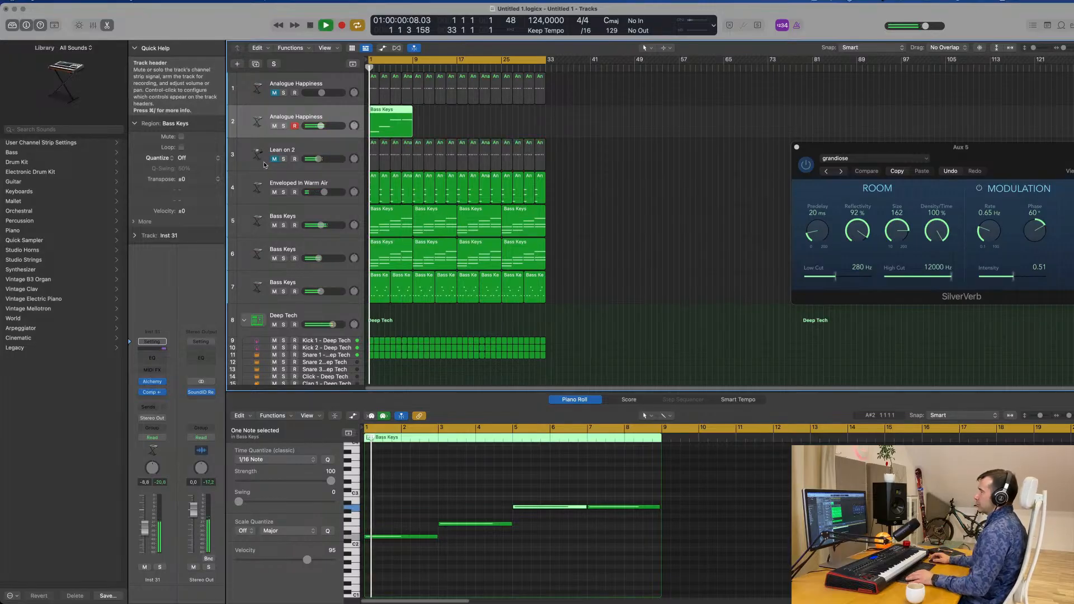
key(super+Right)
key(super+Right)
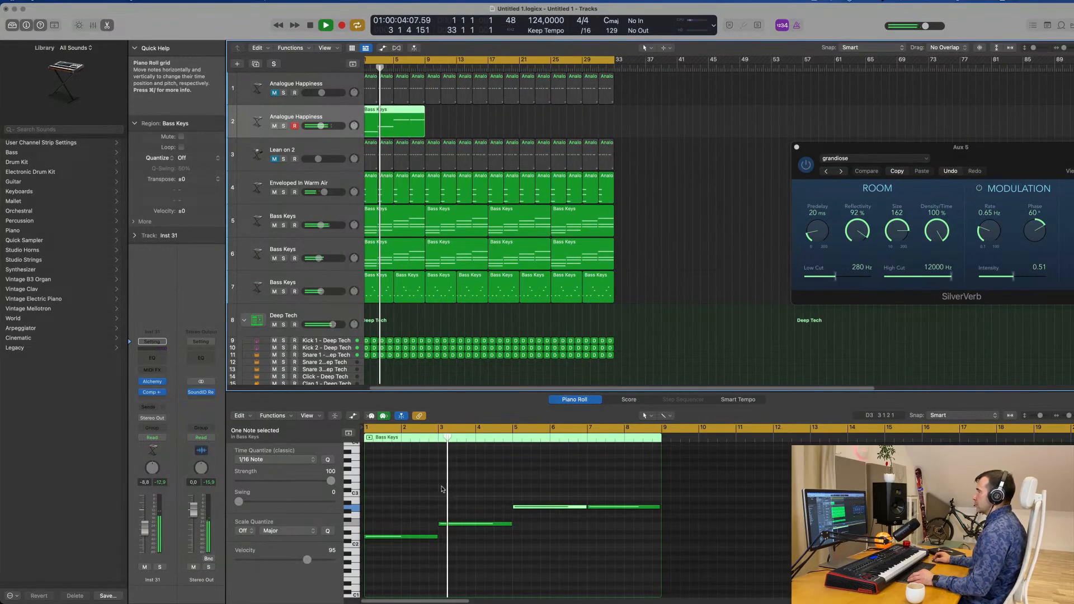
key(super+Left)
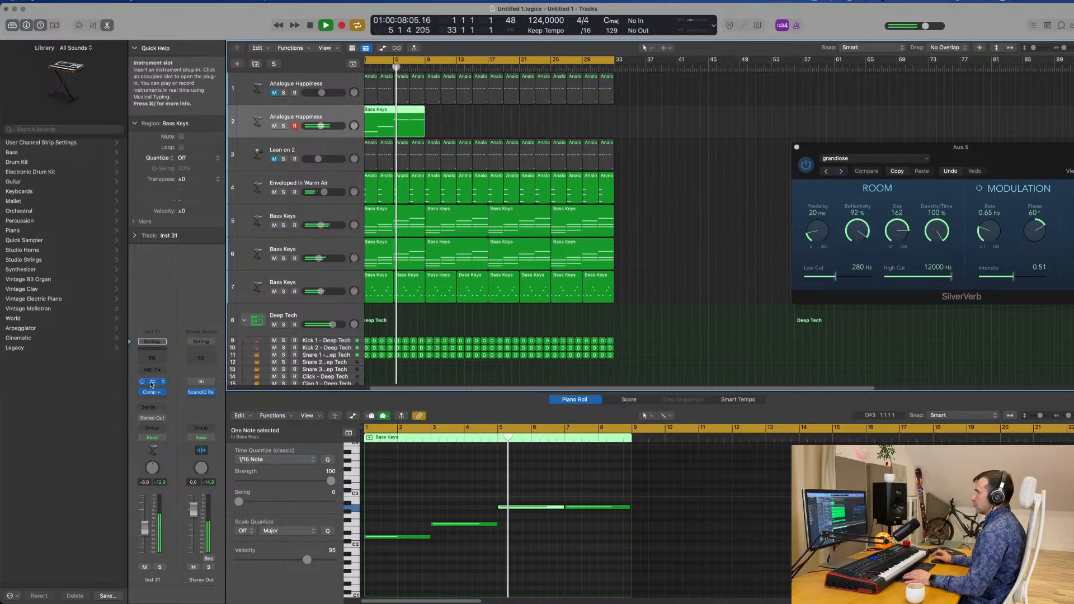
Open Alchemy's arpeggiator on the duplicated Analogue Happiness track, set its mode to Up and replay from the start
key(space)
drag(596, 129, 618, 129)
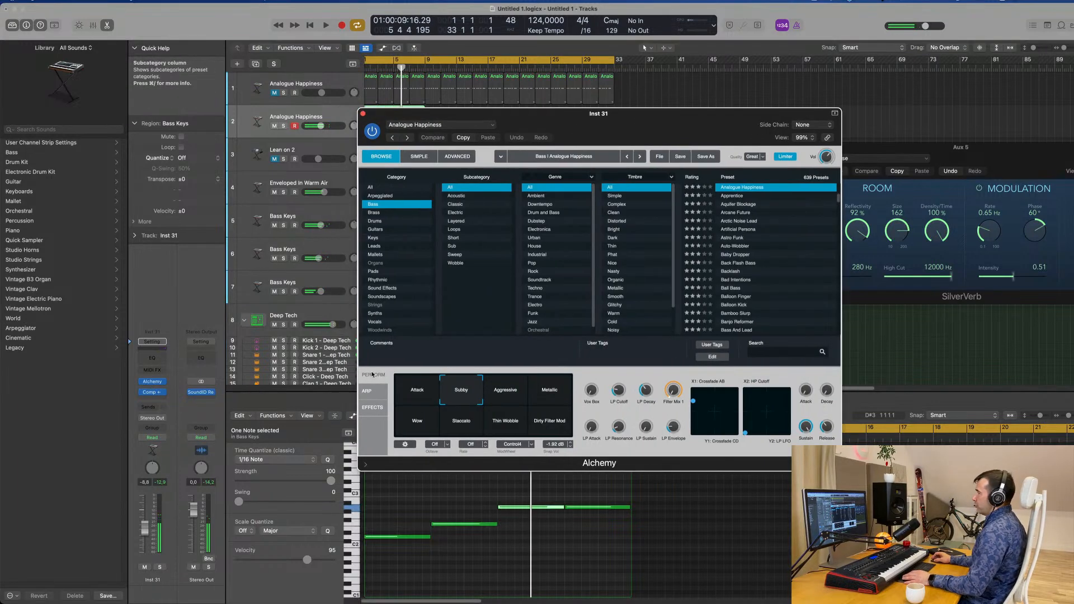
click(368, 389)
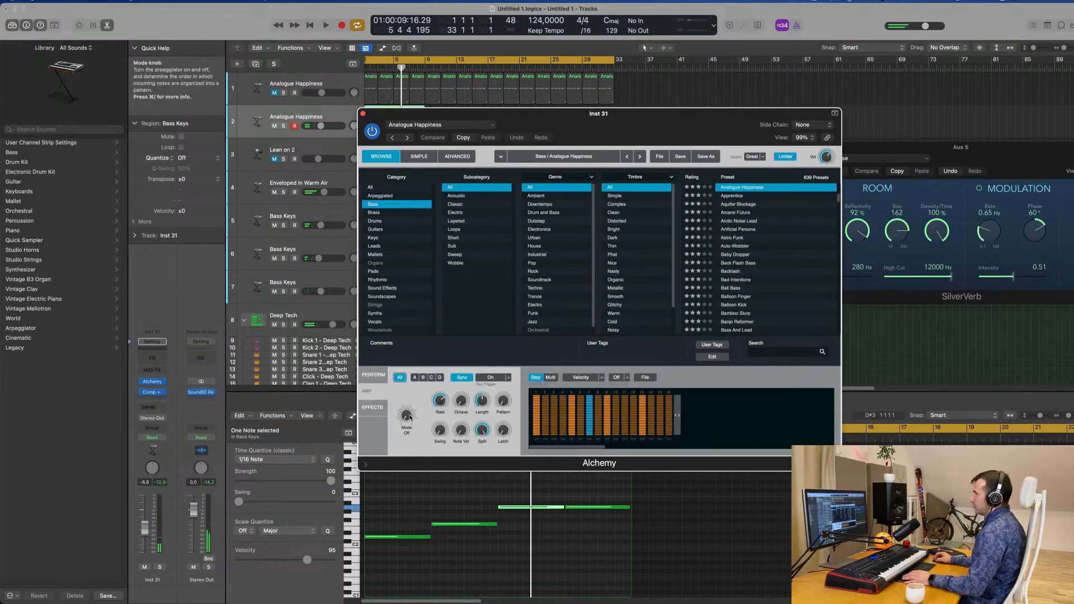
key(space)
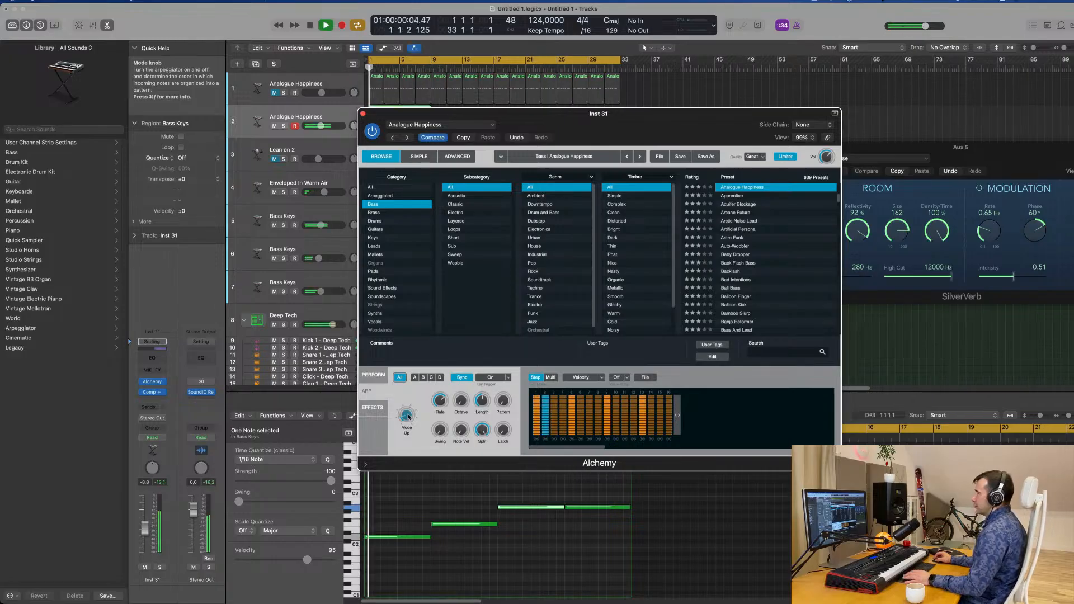
drag(647, 118, 768, 116)
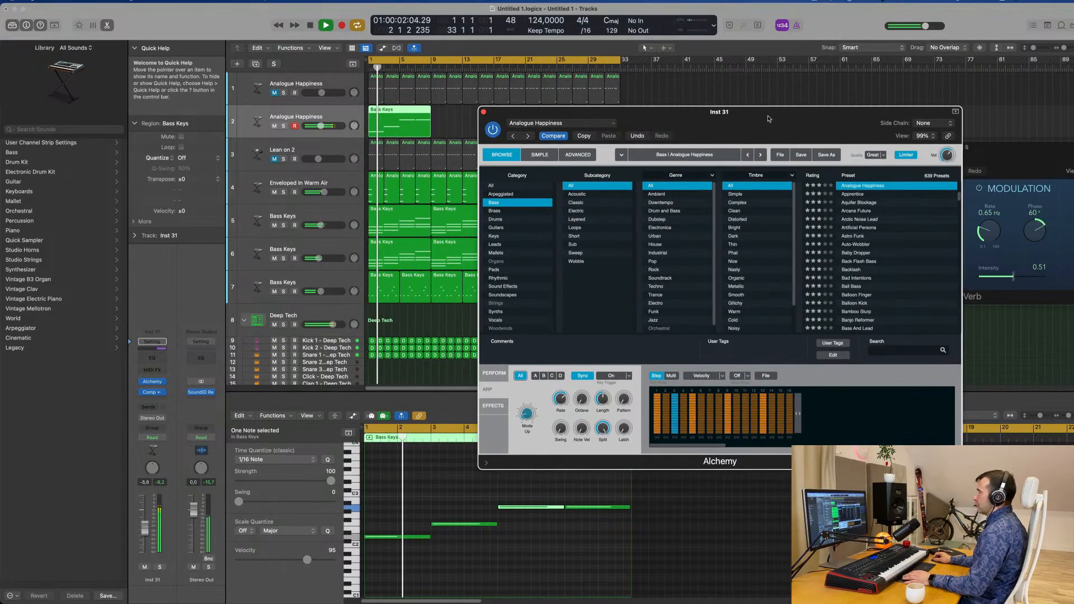
Set the bass arpeggiator's octave range to 2 and replay the arrangement from the start
key(space)
key(space)
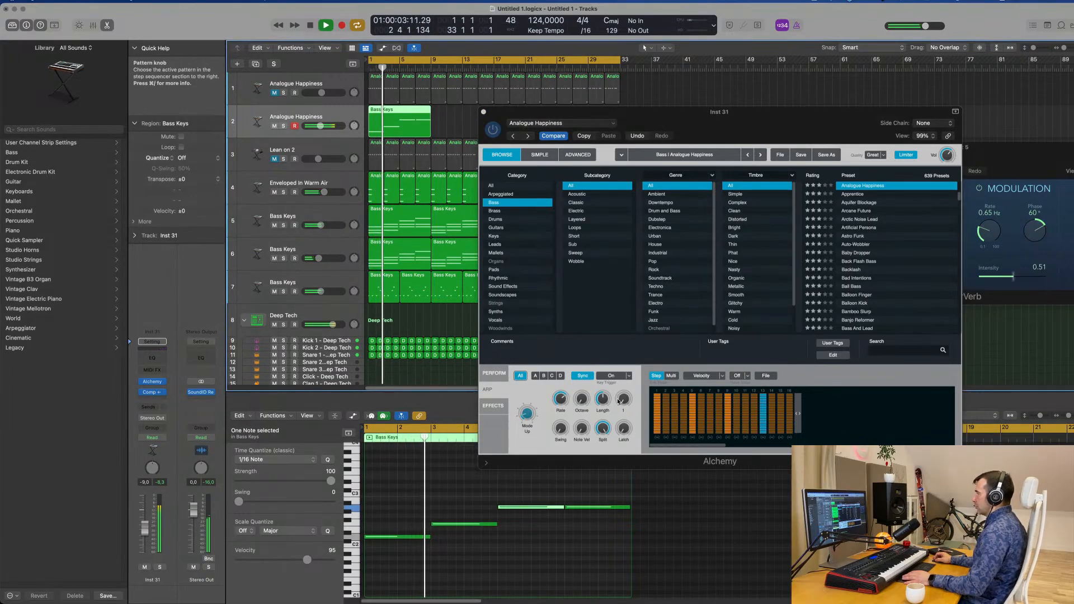
drag(623, 399, 584, 382)
key(space)
key(space)
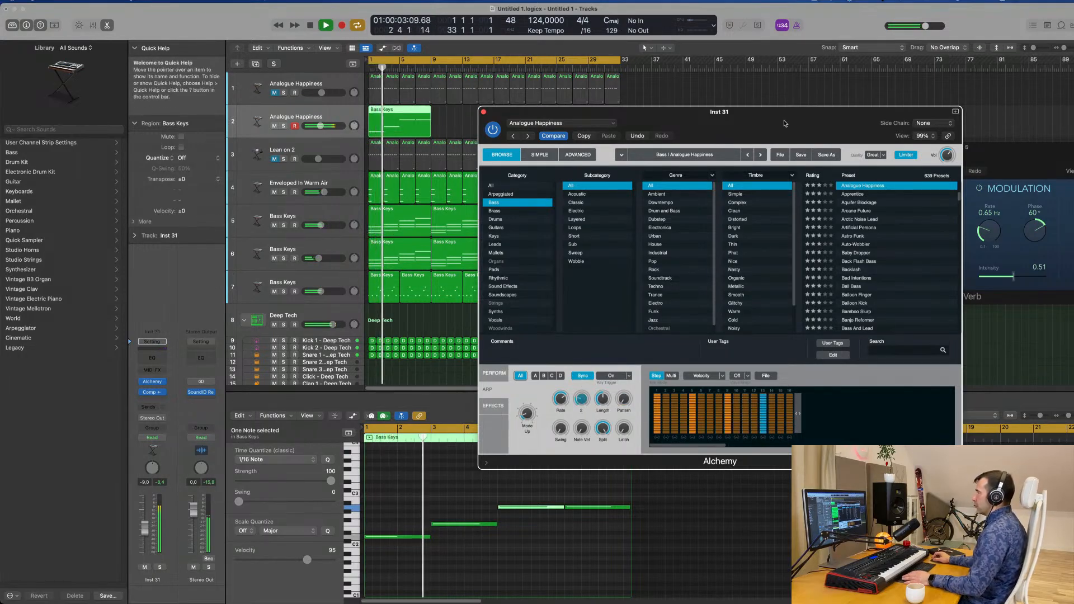
drag(747, 125, 818, 133)
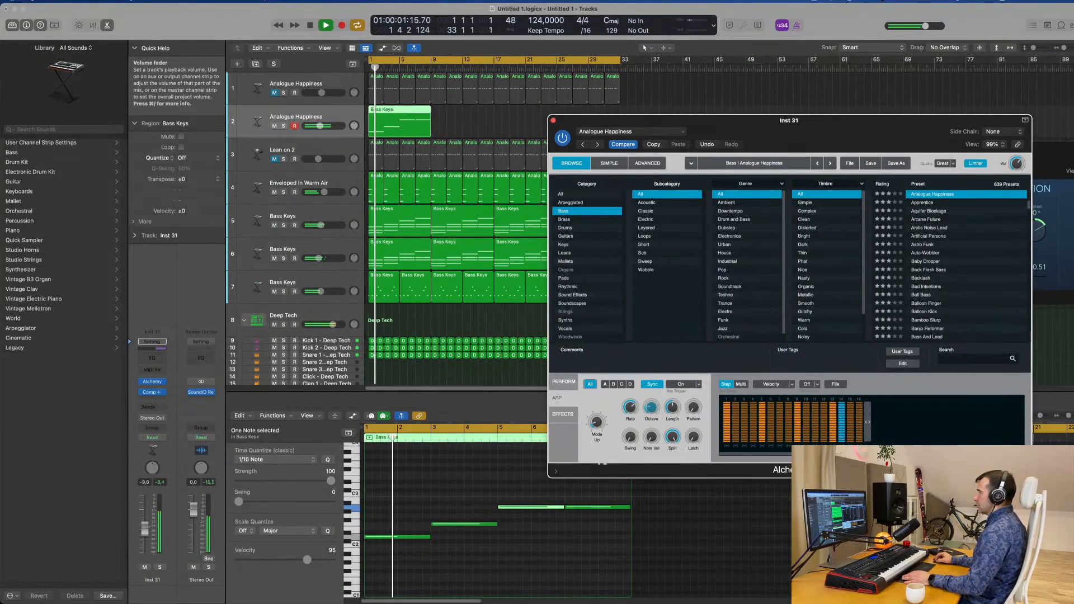
Lower the duplicate bass track's volume slightly to -9.6 dB and replay while checking the arpeggiator's rate, octave and length
drag(320, 126, 320, 125)
key(Return)
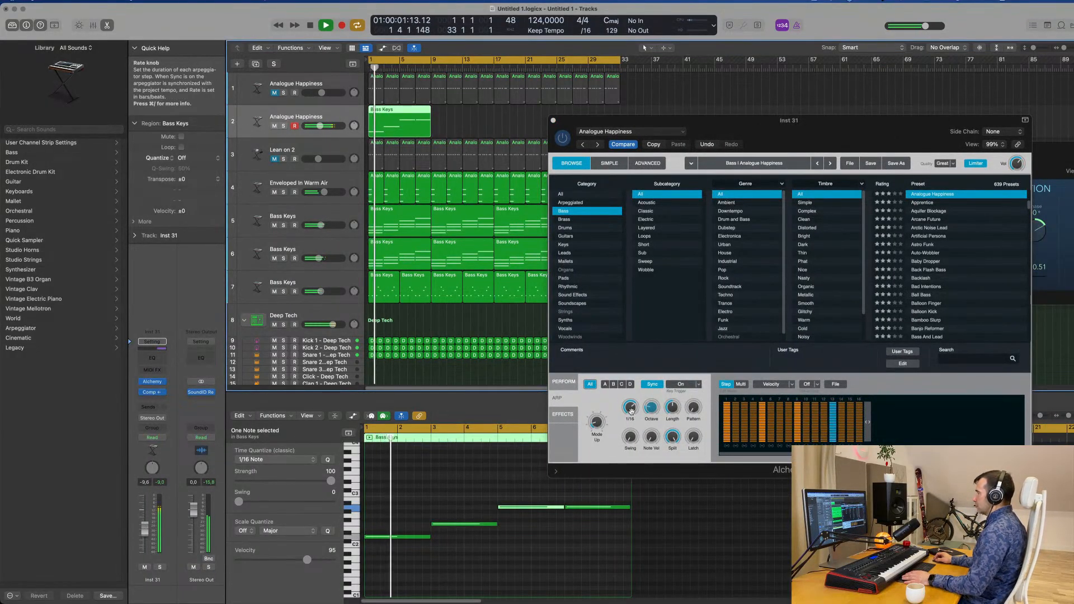
key(Return)
drag(651, 408, 653, 433)
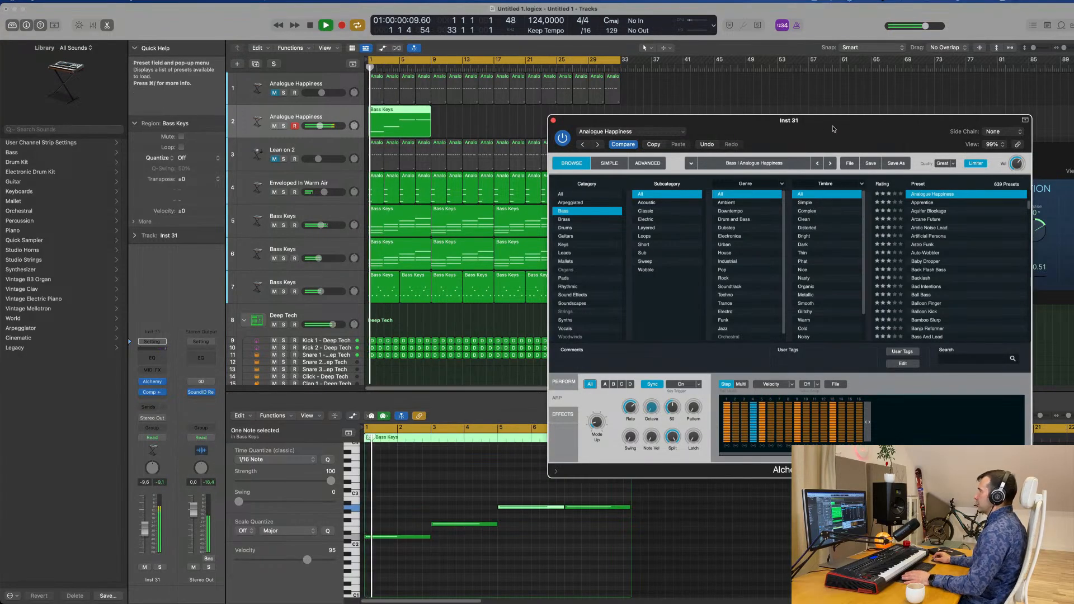
drag(833, 129, 644, 136)
key(Return)
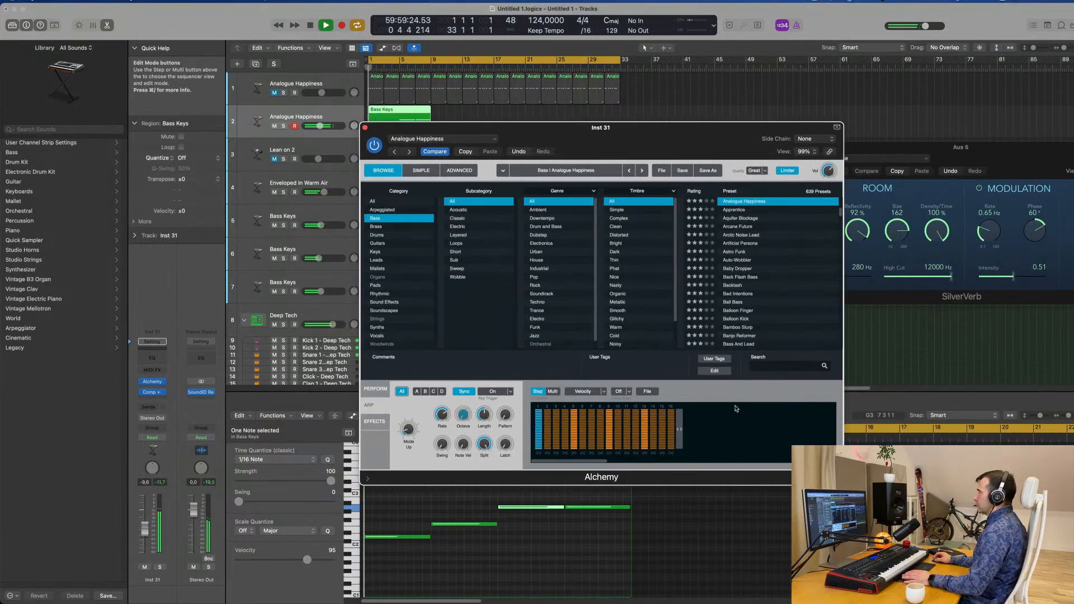
Try the Bouncing preset as the bass arpeggiator's step pattern during playback
click(629, 392)
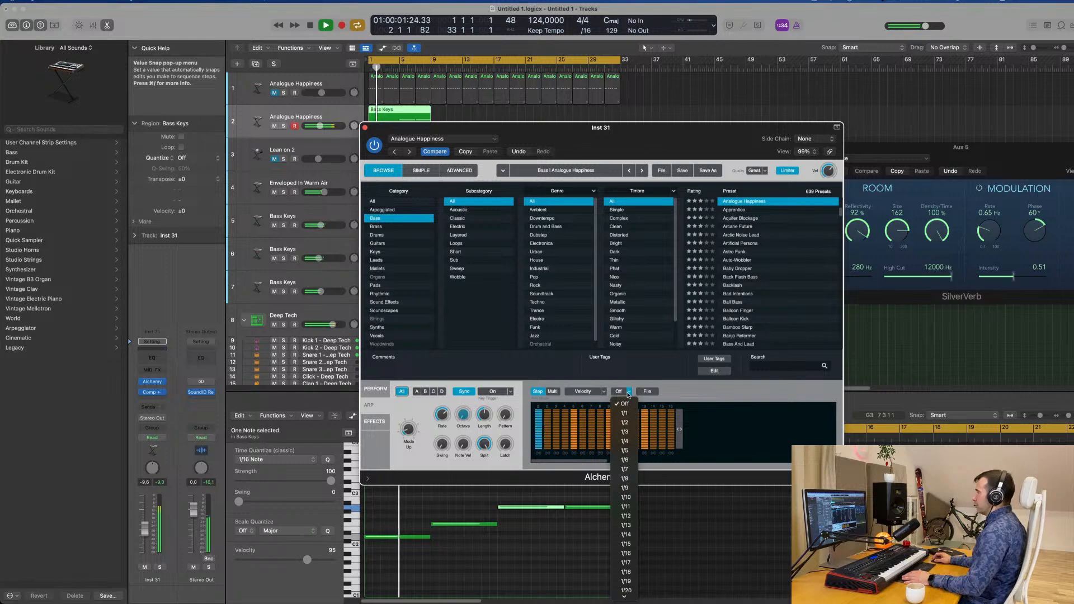
click(648, 391)
mouse_move(662, 407)
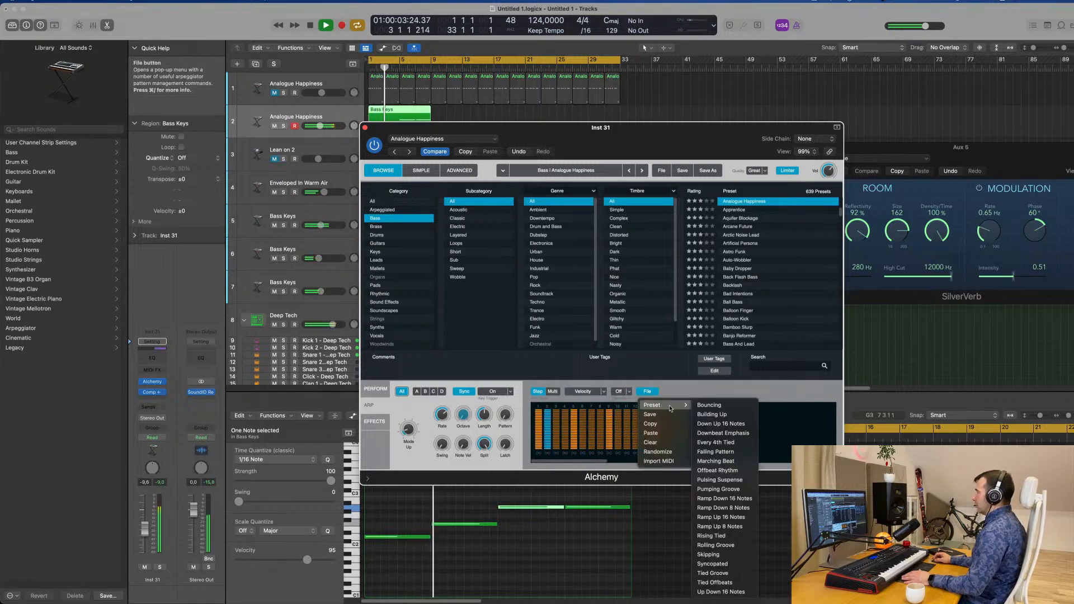
click(709, 417)
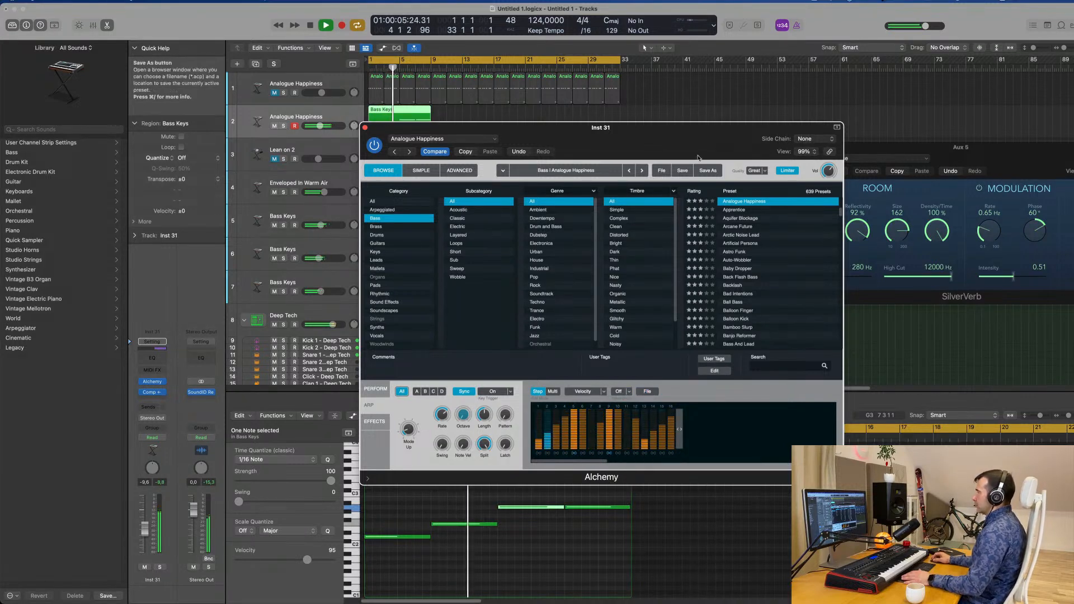
drag(698, 128, 854, 116)
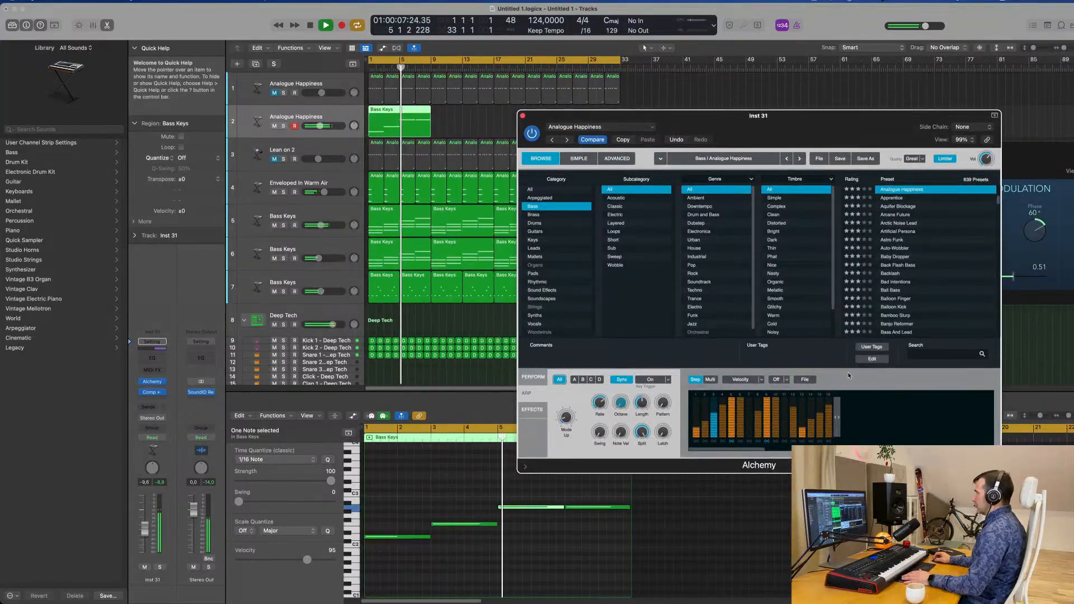
Try the Building Up arpeggiator pattern preset and nudge the track volume to -9.4 dB while replaying
click(805, 379)
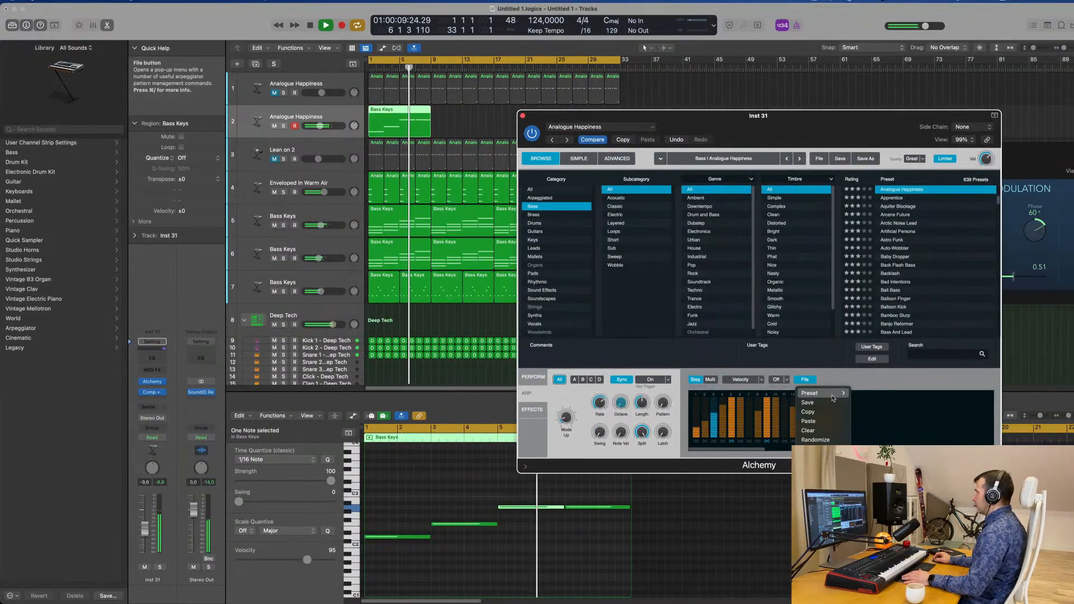
mouse_move(832, 399)
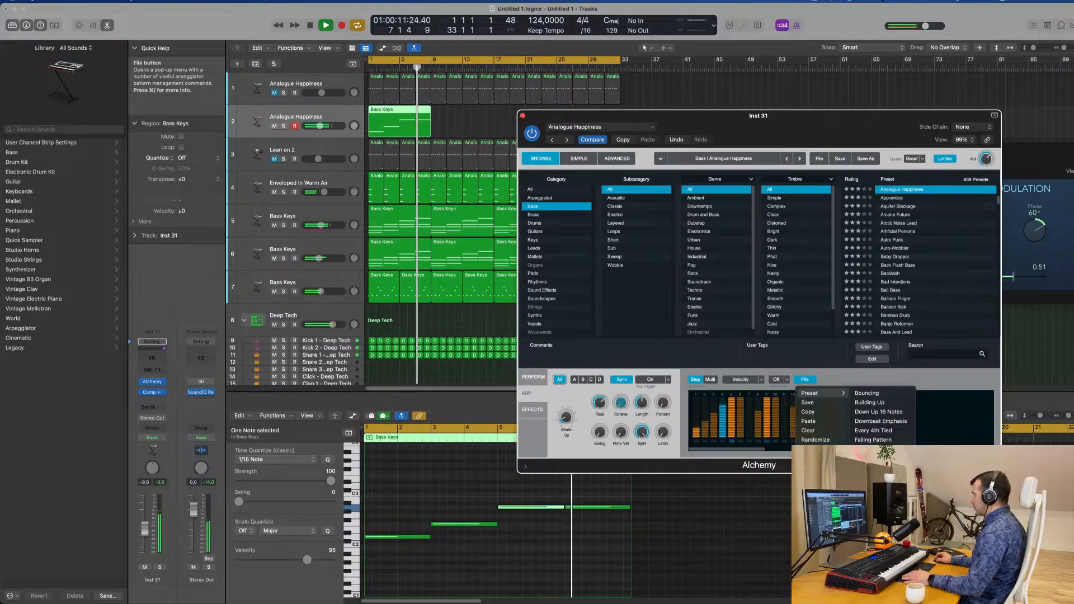
click(869, 402)
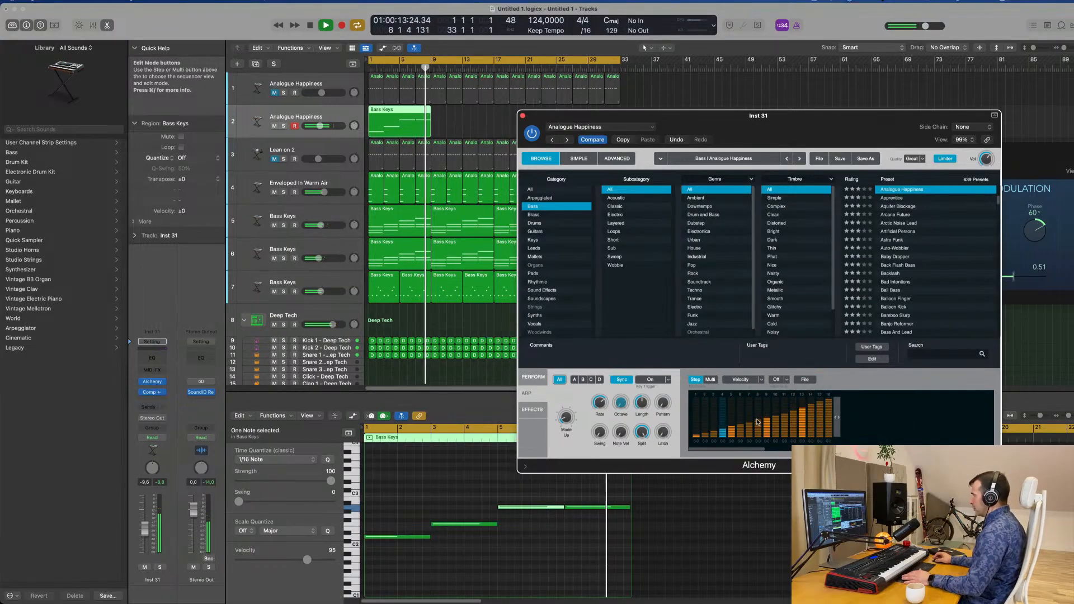
drag(826, 120, 764, 118)
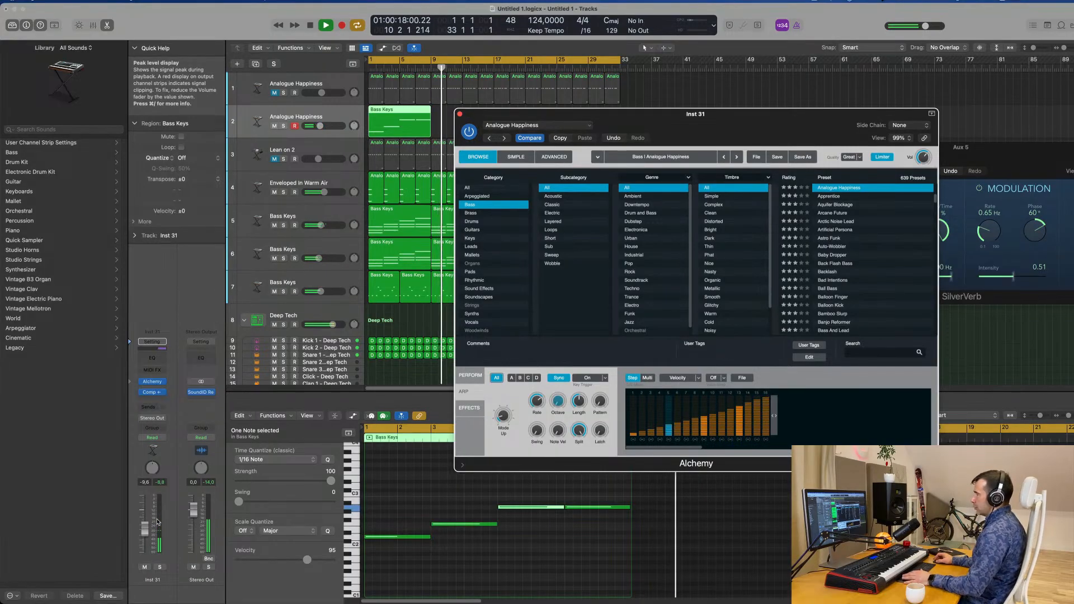
drag(603, 128, 695, 124)
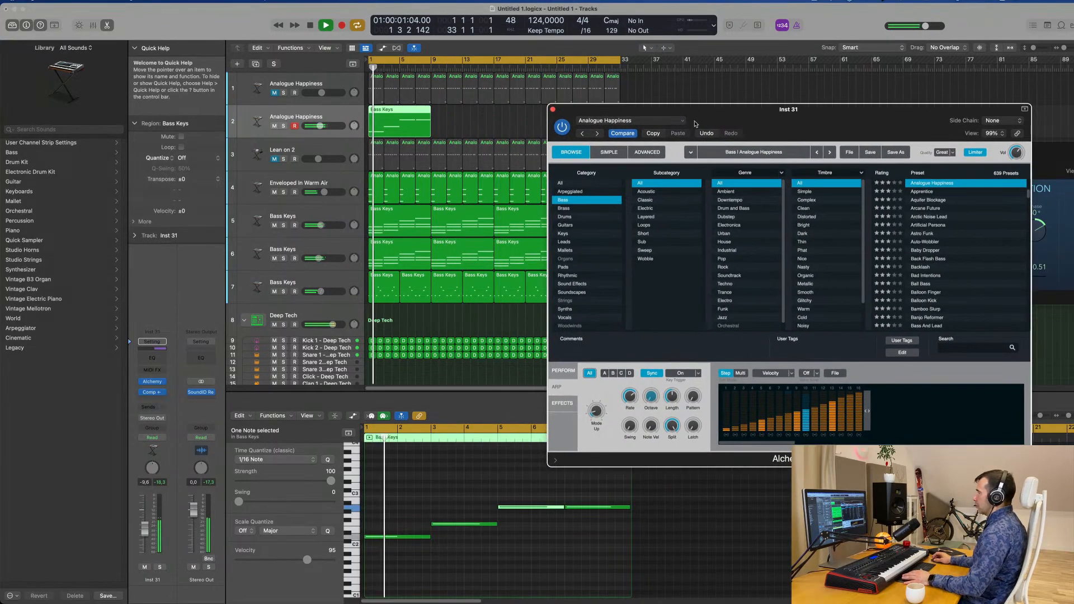
click(144, 531)
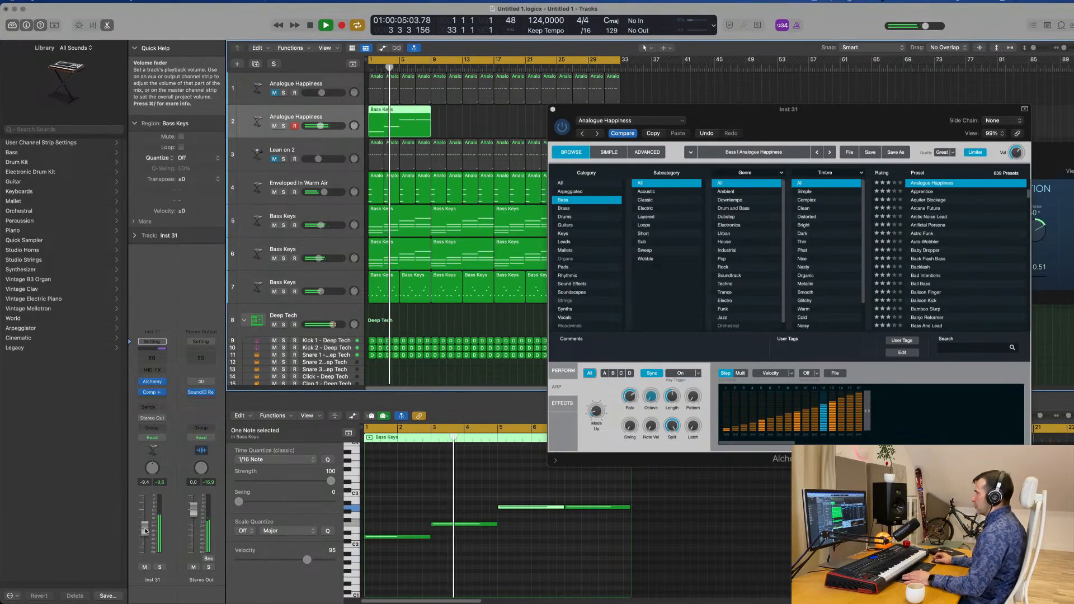
Clear the bass arpeggiator's step pattern and replay the arrangement from the start
click(838, 375)
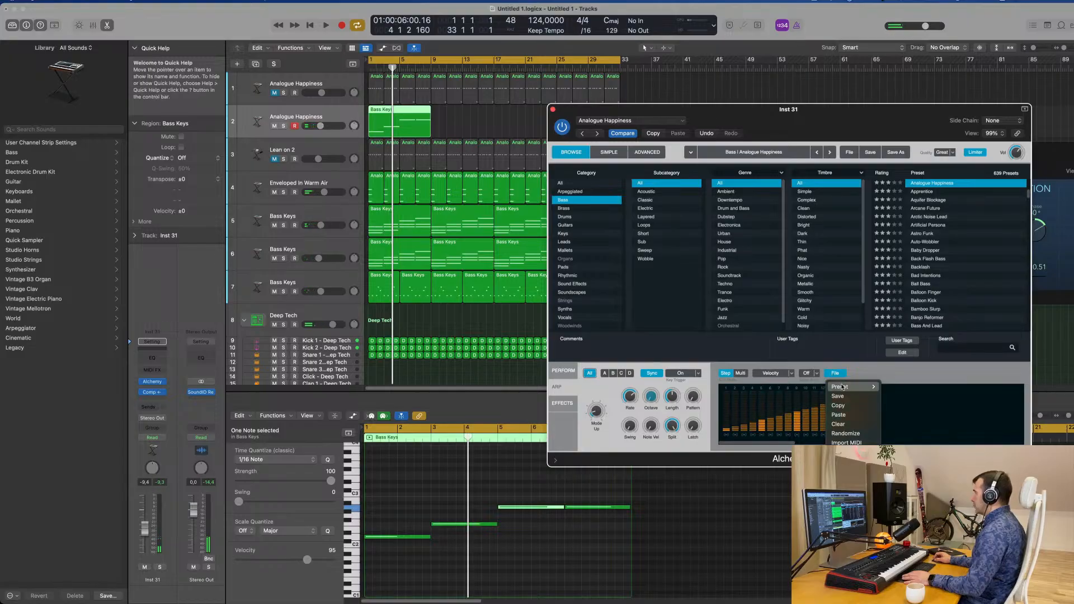
mouse_move(844, 388)
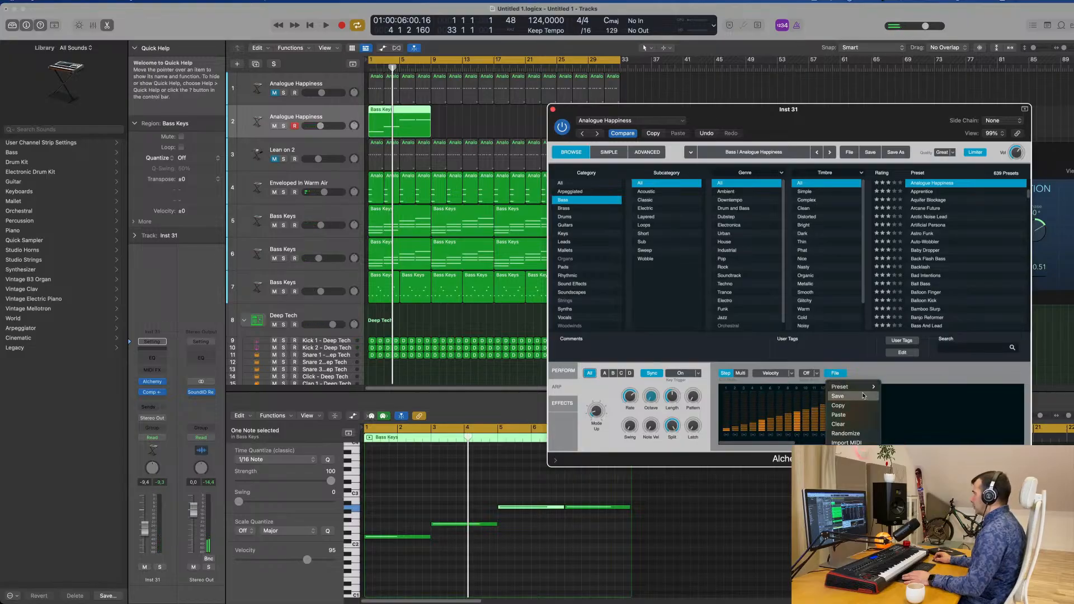
click(853, 424)
key(space)
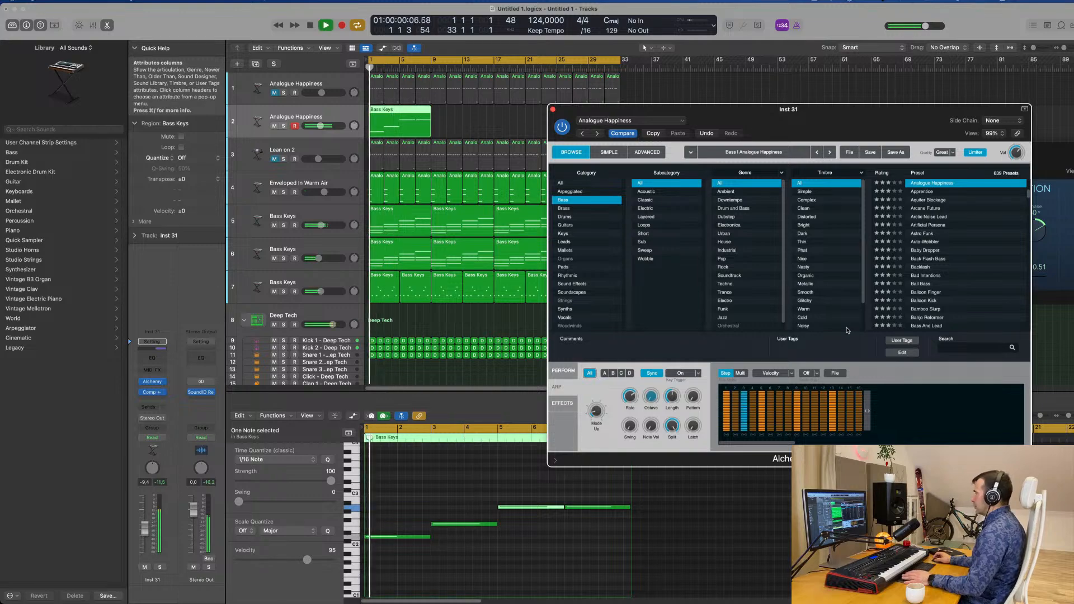
drag(887, 111, 757, 171)
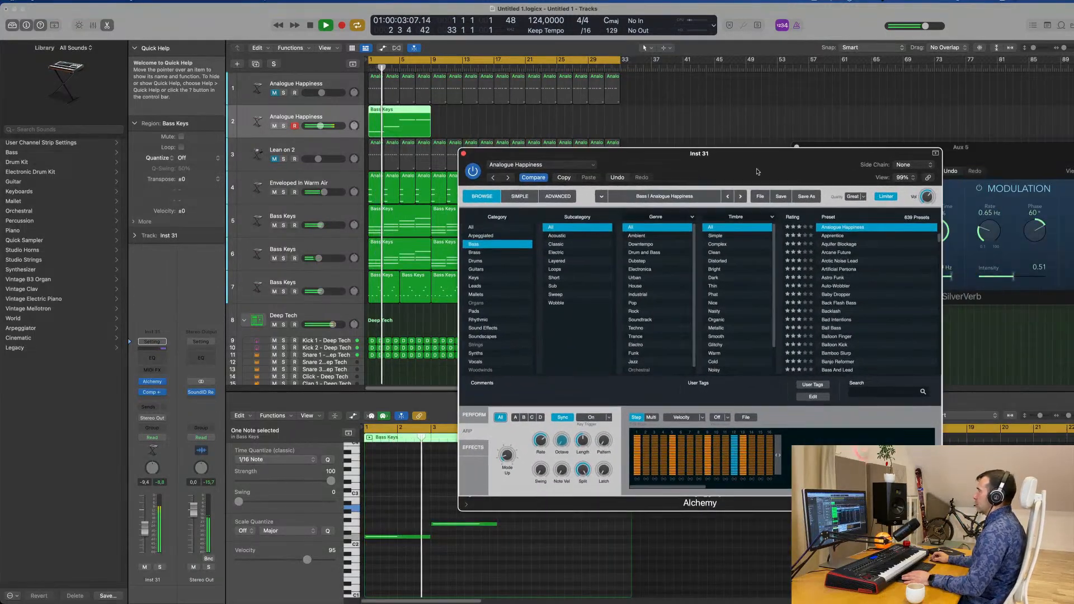
Replay the arpeggiated bass from the start and lower the duplicate track's volume to -11.2 dB
click(463, 153)
key(space)
key(space)
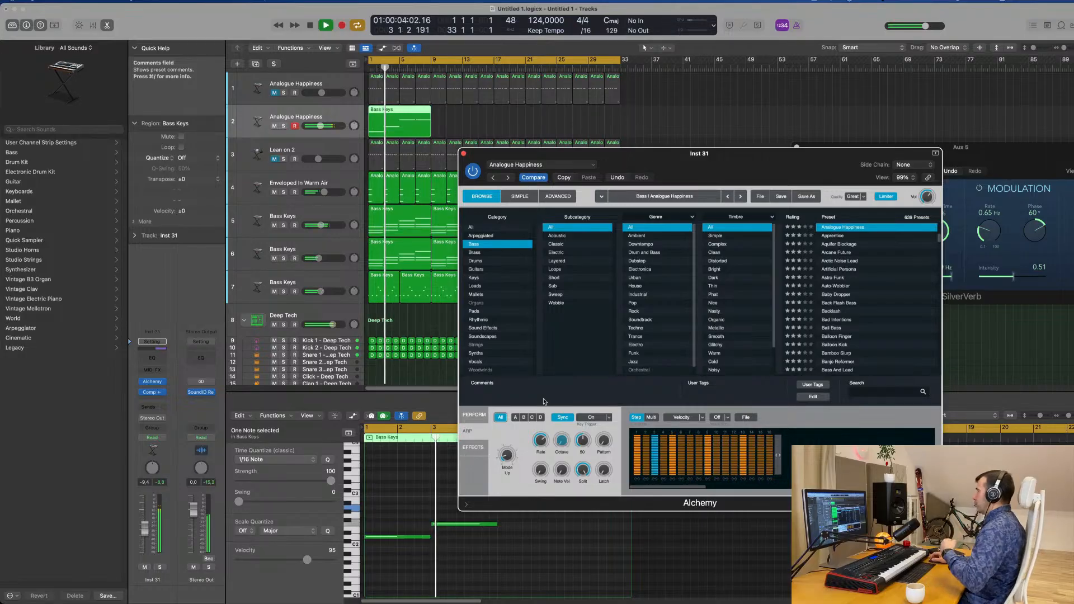
mouse_move(749, 160)
mouse_down()
mouse_move(701, 170)
mouse_move(740, 174)
mouse_up()
key(space)
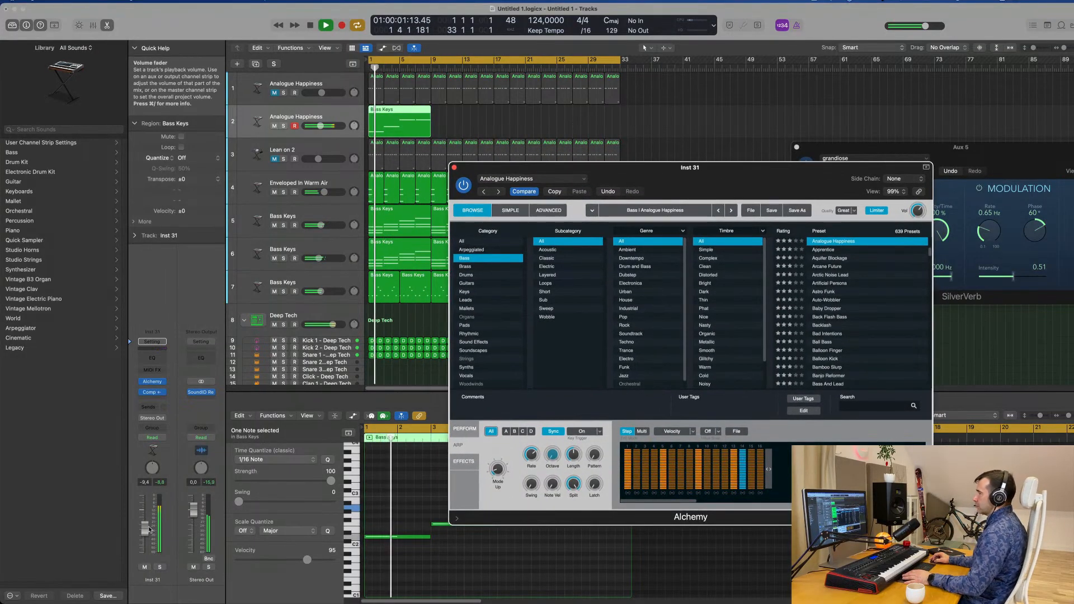
drag(145, 529, 146, 531)
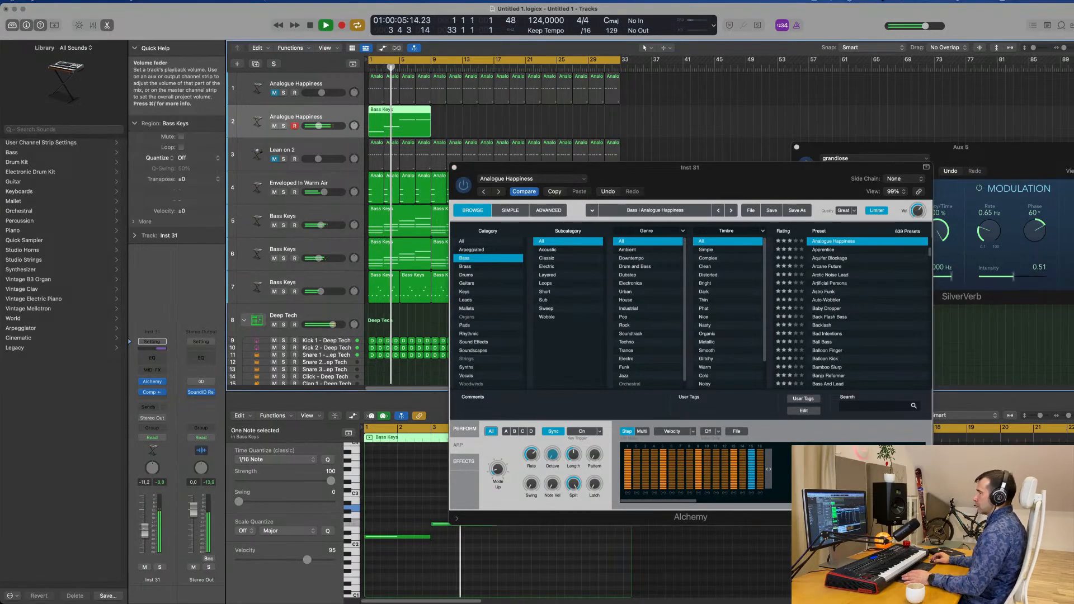
drag(699, 180, 826, 174)
key(space)
Reduce the output gain of the duplicate bass track's compressor and raise the track volume to about -5 dB
click(337, 115)
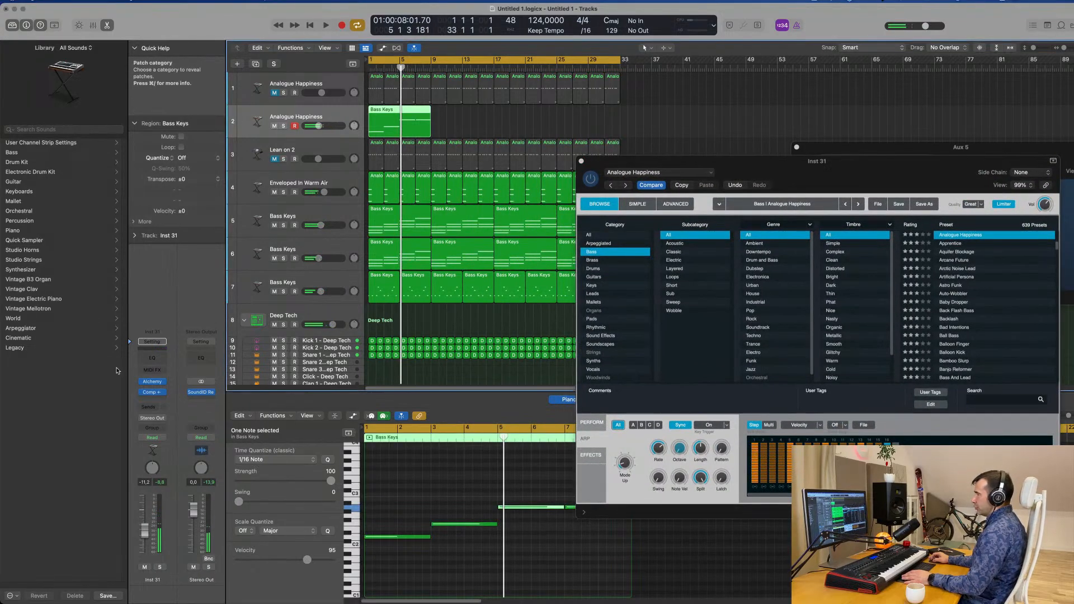
key(space)
click(152, 394)
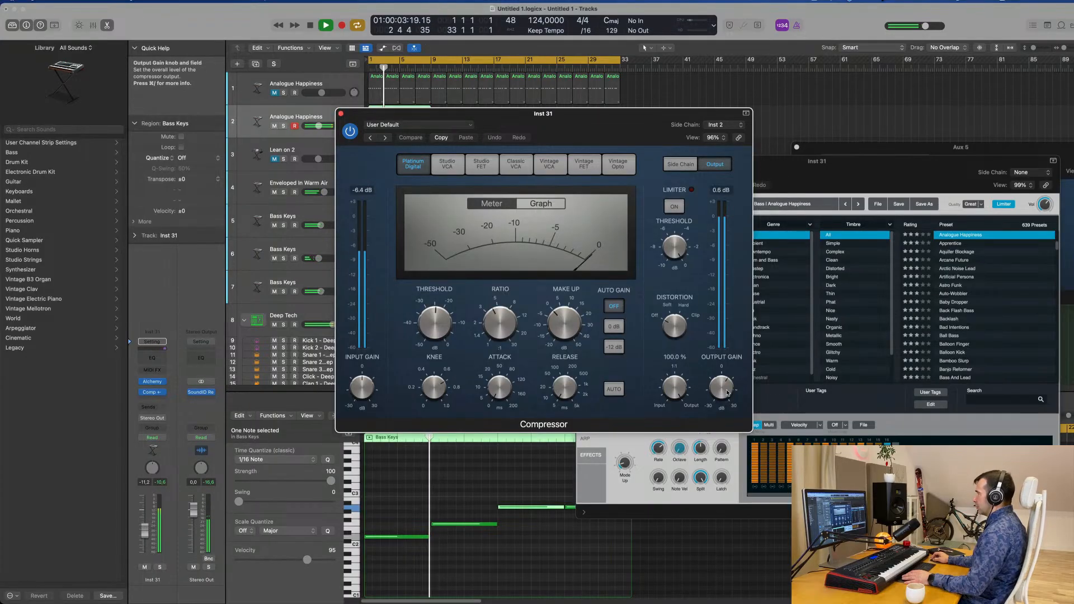
drag(725, 384, 726, 392)
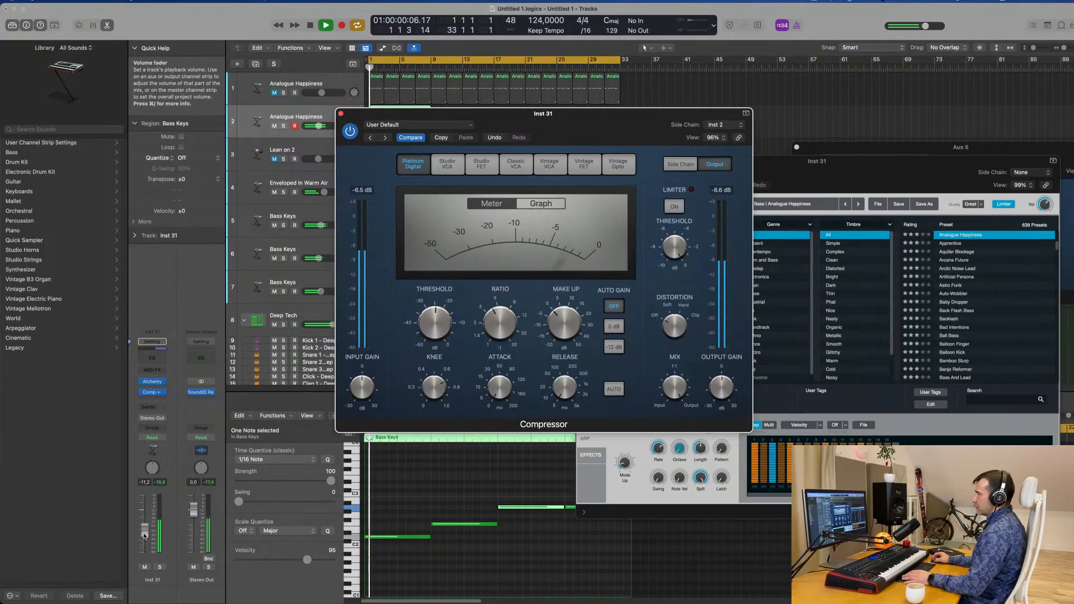
drag(146, 527, 145, 525)
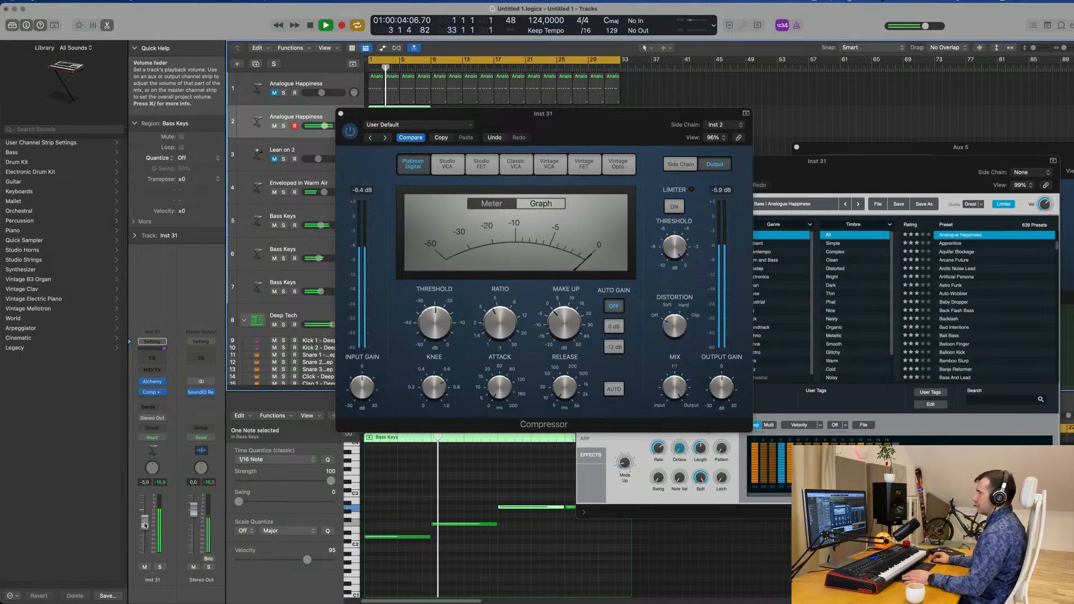
Solo and unsolo the duplicate bass track, mute it and replay the arrangement from the start without it
click(159, 568)
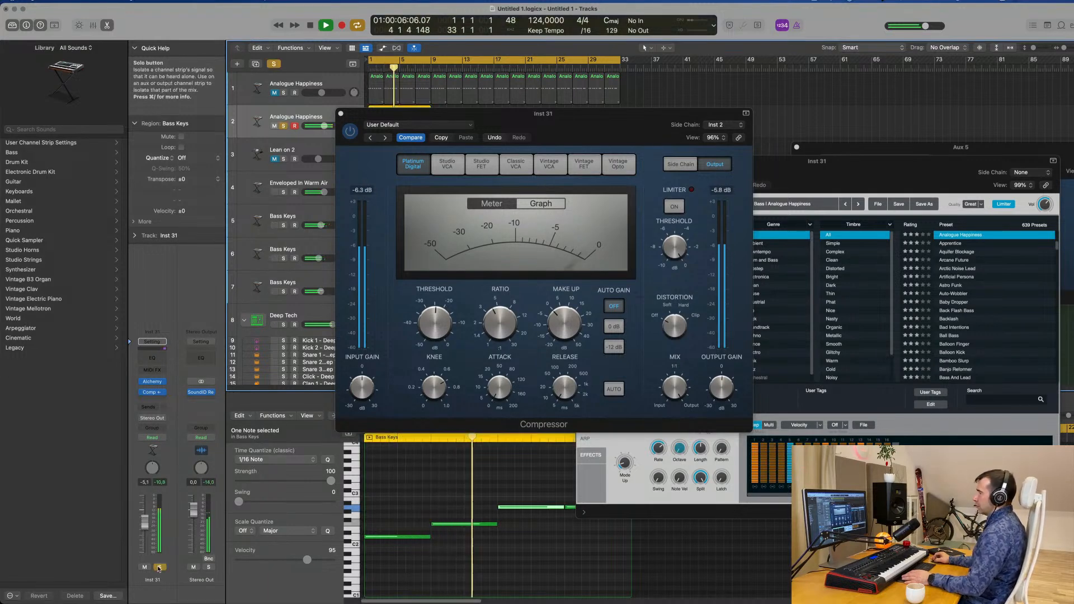
click(159, 568)
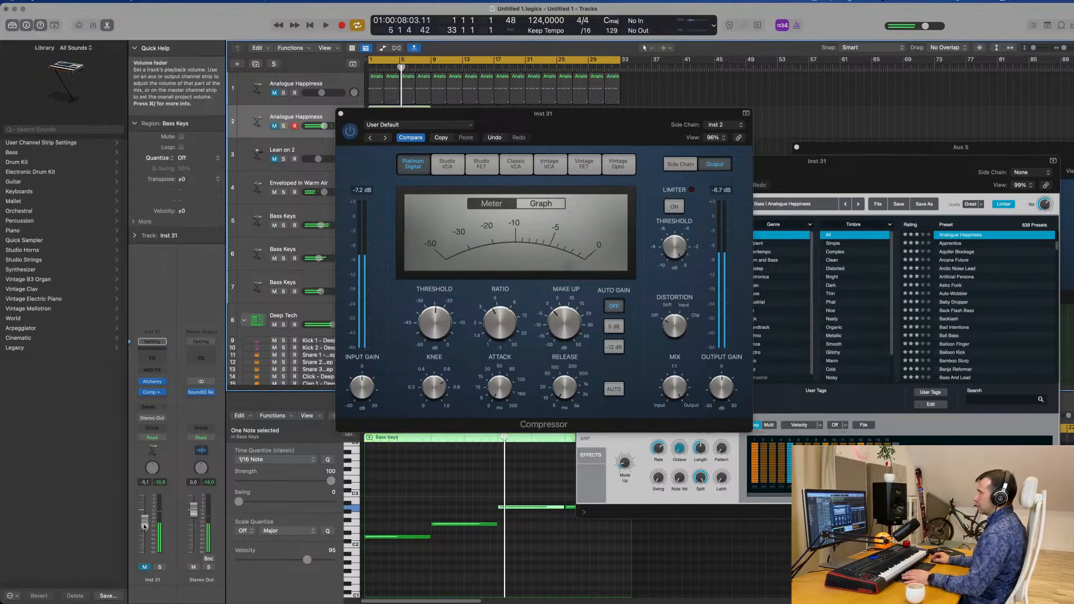
key(space)
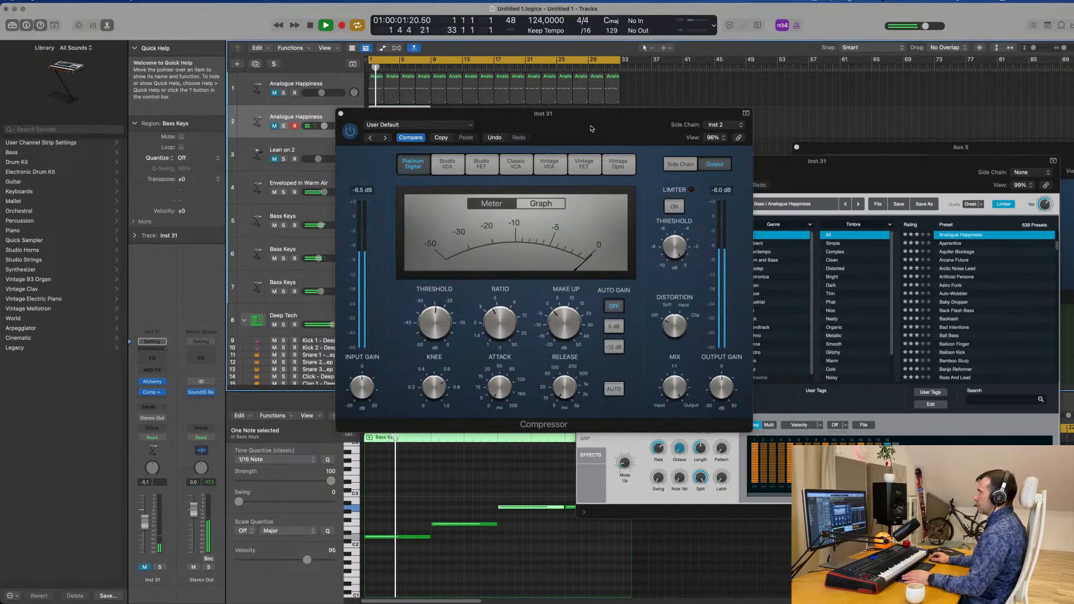
drag(591, 126, 846, 243)
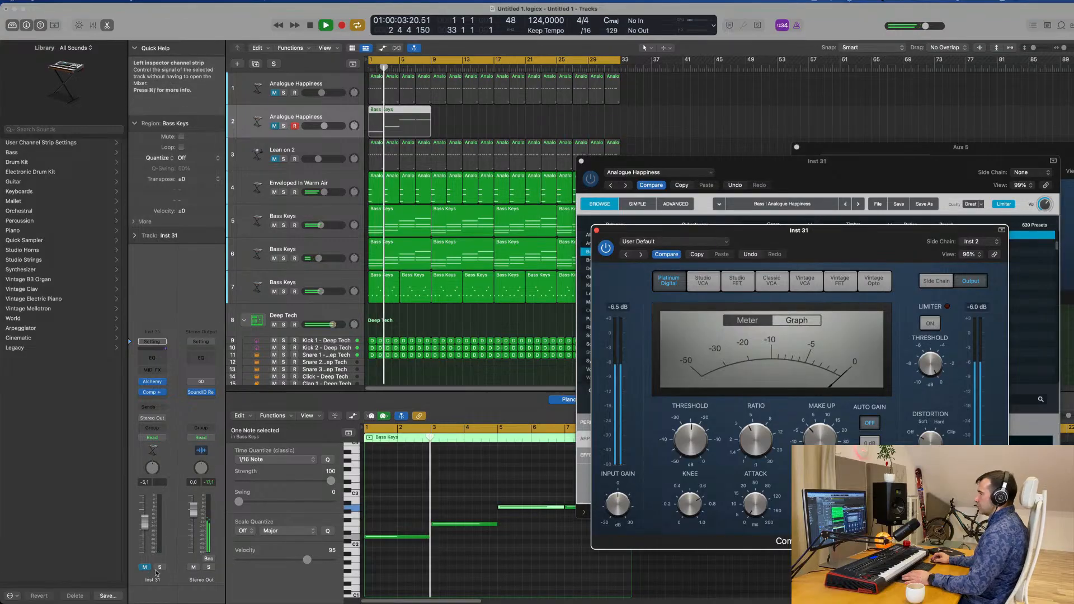
Unmute the duplicate Analogue Happiness track, set its volume to -6.0 dB and move its plug-in windows clear of the arrangement
click(147, 530)
drag(147, 529, 146, 531)
drag(883, 250, 584, 262)
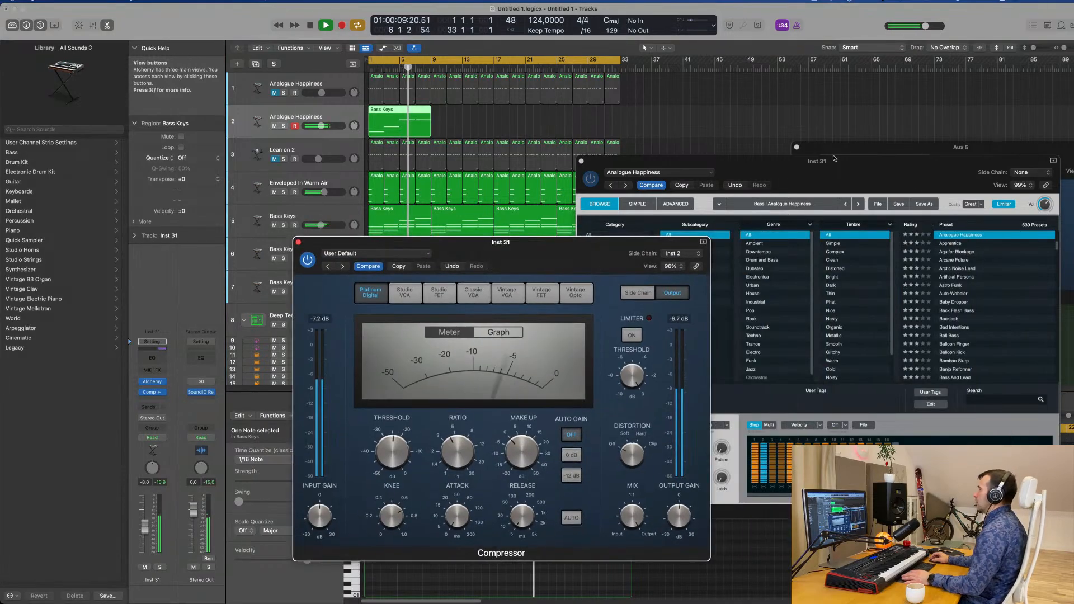
key(space)
drag(833, 158, 950, 143)
drag(572, 246, 841, 184)
key(space)
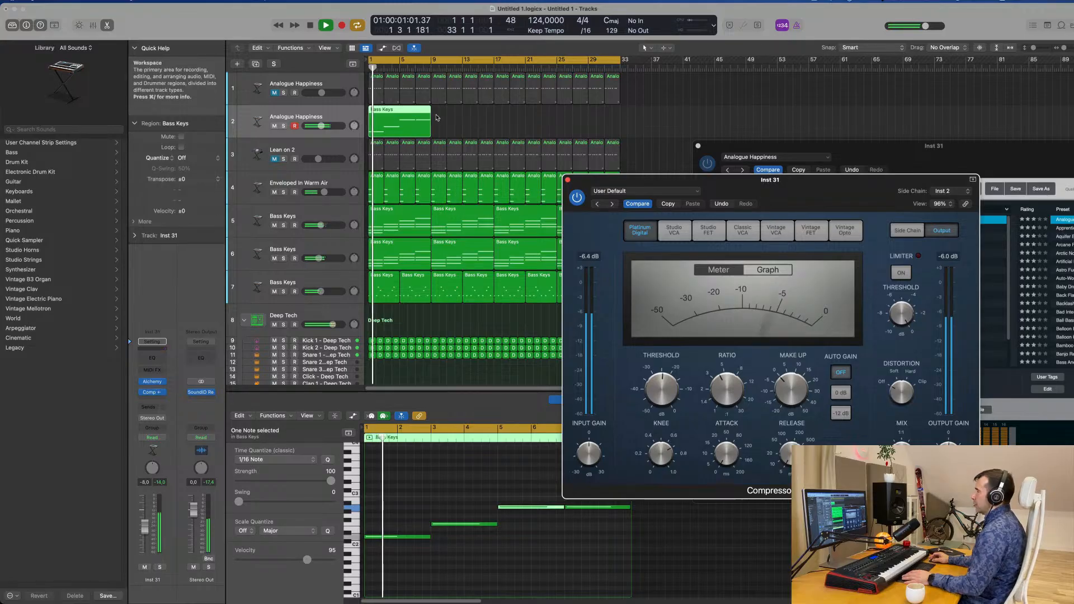
Bring up the duplicate bass's Alchemy performance controls and replay the arrangement from the start
drag(837, 149, 647, 127)
key(space)
key(space)
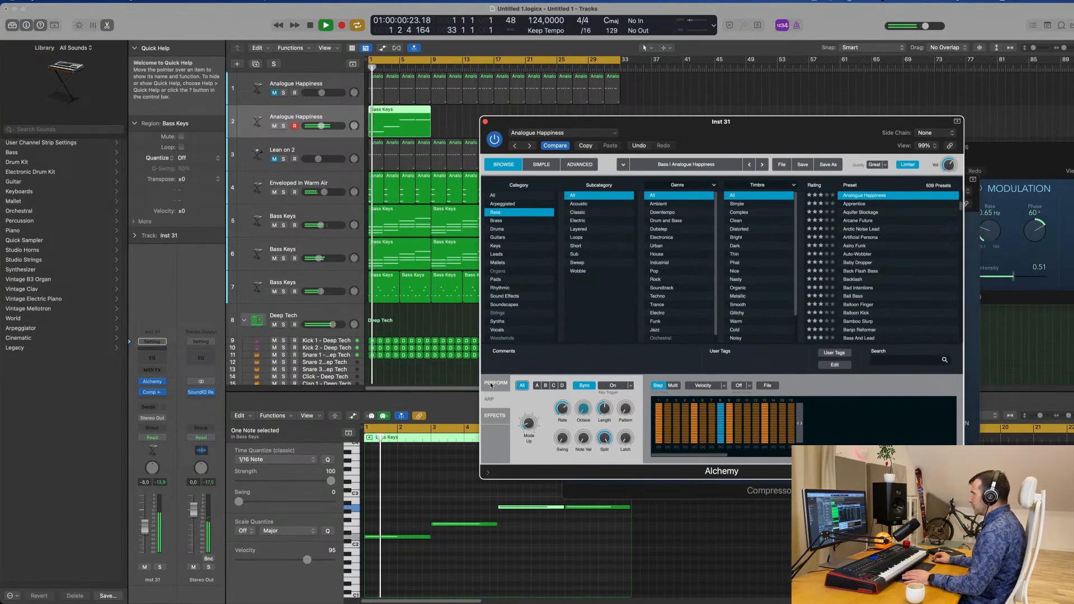
click(492, 384)
key(space)
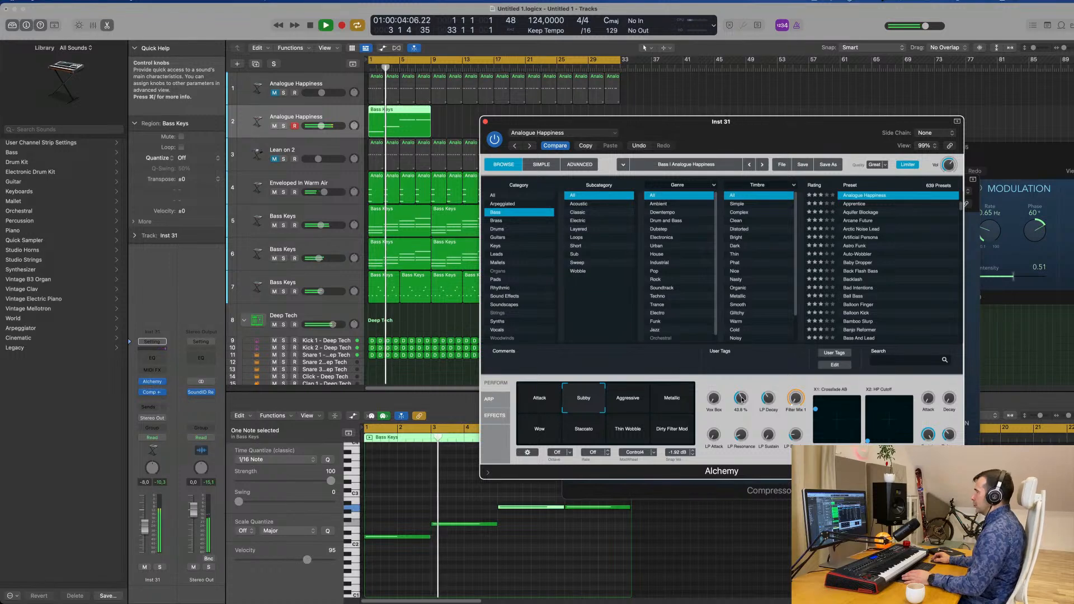
key(space)
key(space)
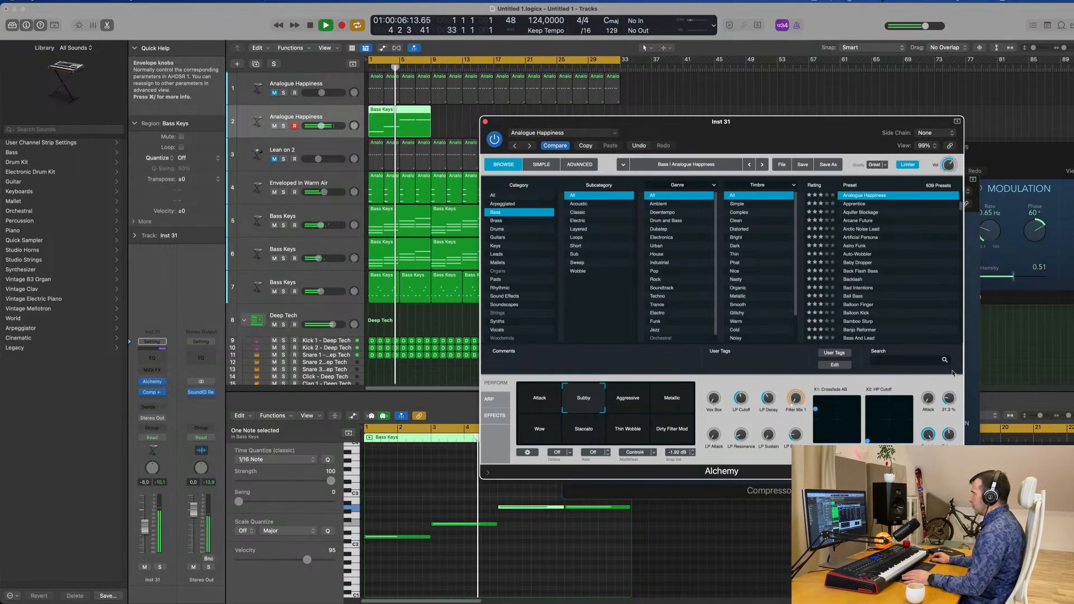
Replay from the start and lower the duplicate bass track's volume to -10.4 dB
drag(508, 125, 571, 135)
key(space)
key(space)
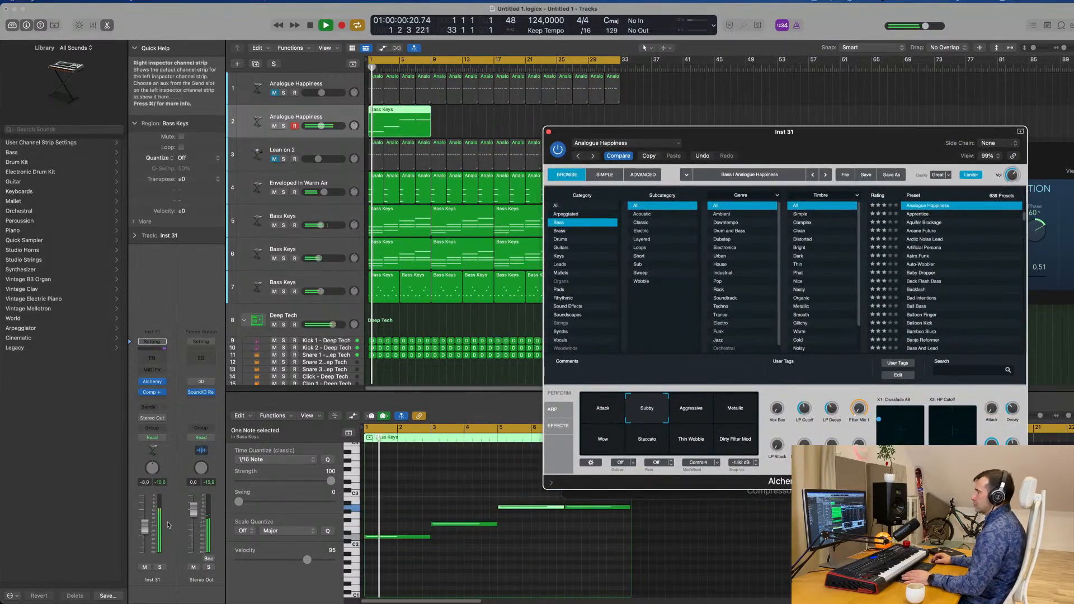
key(space)
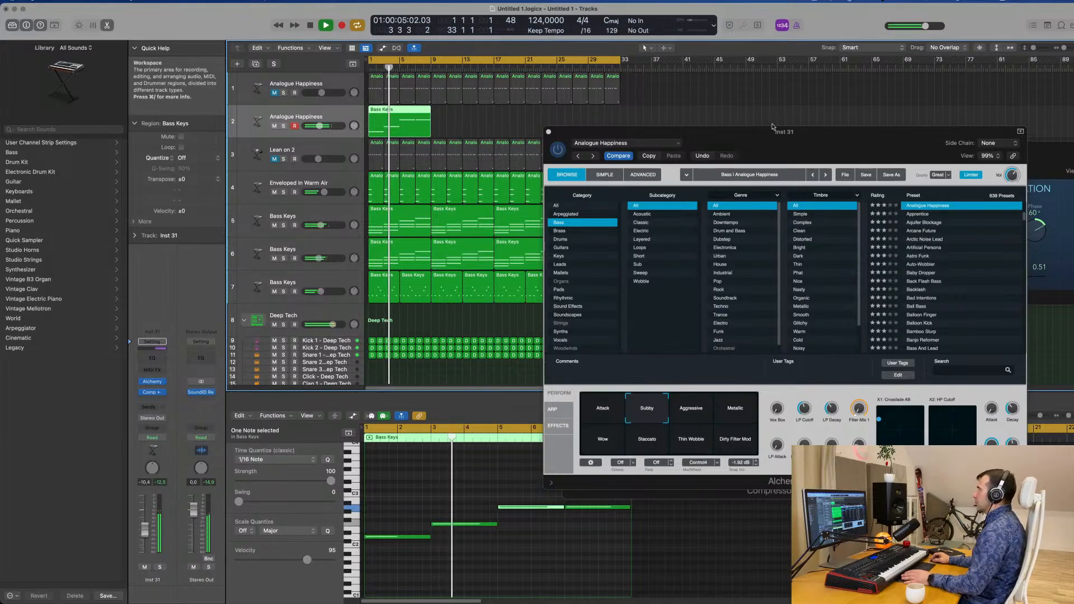
Repeat the eight-bar region on the duplicate bass track three times to fill all 32 bars
drag(774, 133, 903, 124)
key(space)
Mute the Bass Keys chord track 6 and replay the arrangement from the start without it
key(space)
key(super+r)
key(super+r)
key(super+r)
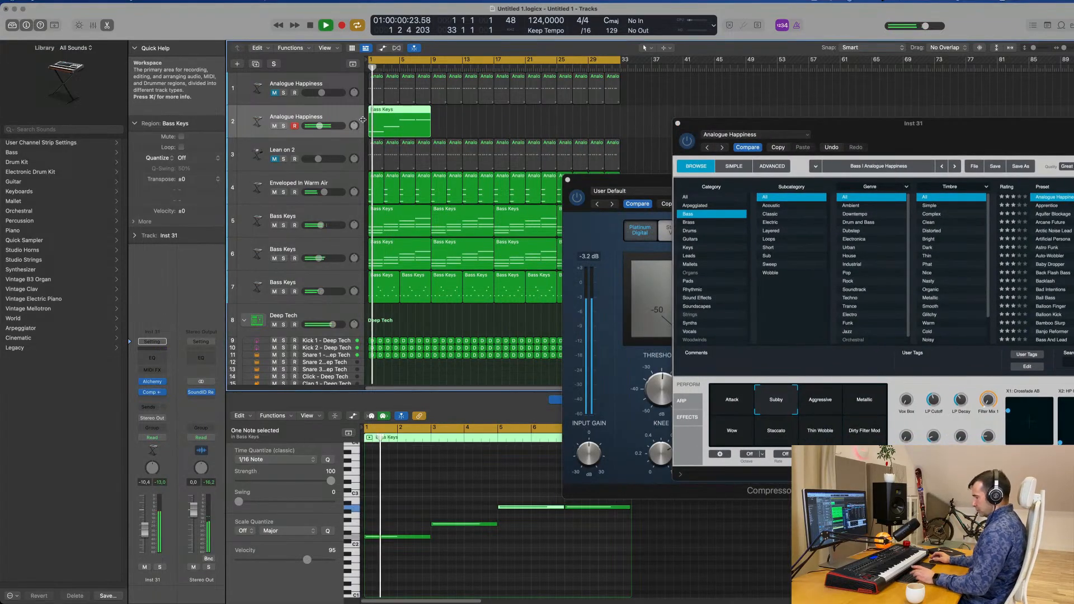
key(space)
key(space)
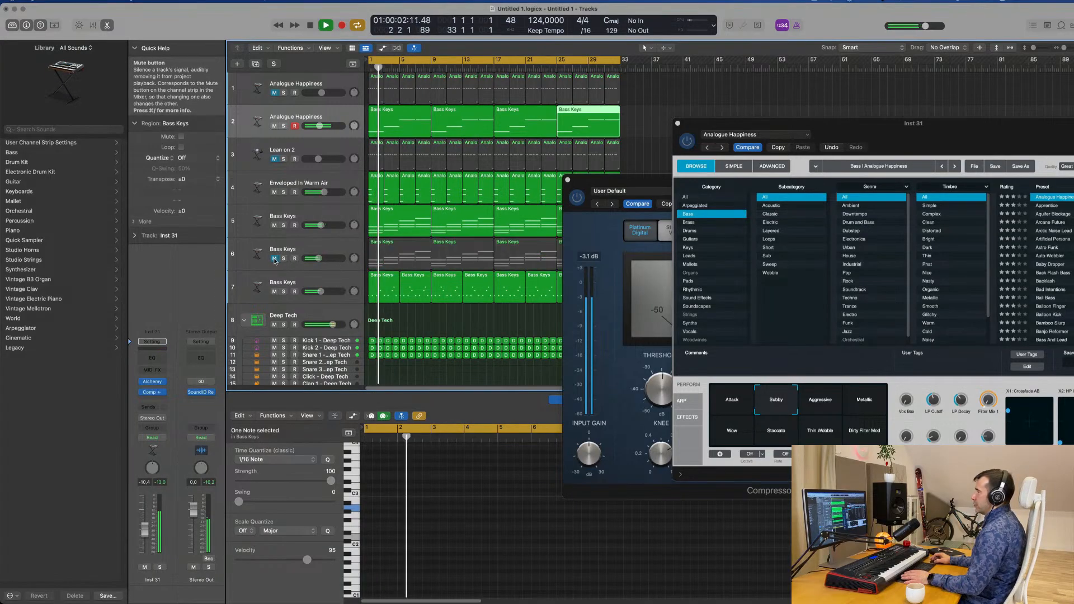
key(space)
key(space)
click(314, 250)
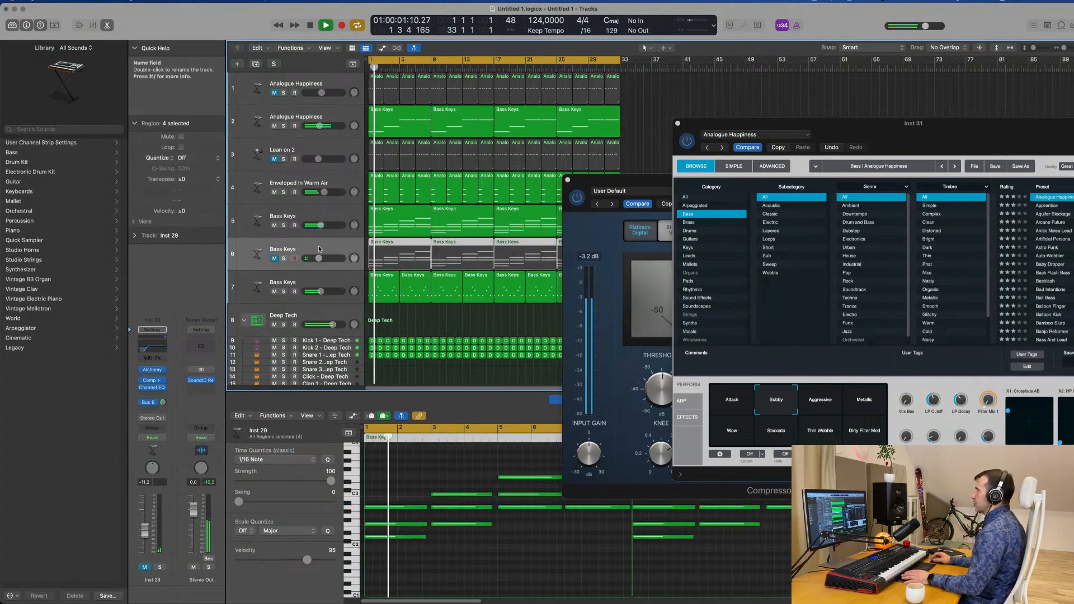
Move the duplicate bass's compressor window away from the tracks and reopen that track's Alchemy instrument
drag(923, 135, 635, 211)
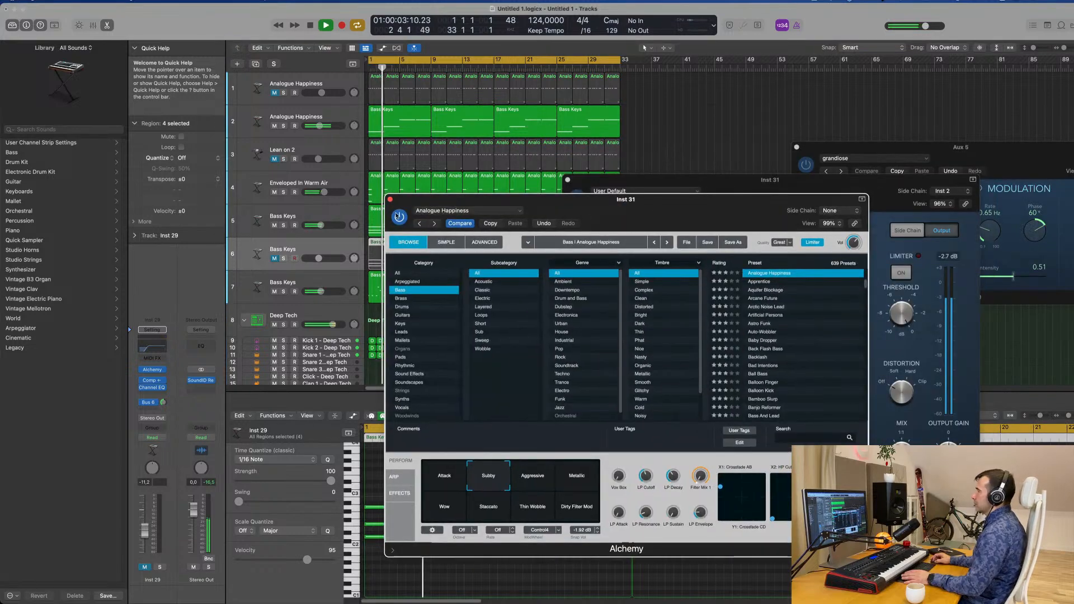
click(390, 200)
drag(784, 186, 891, 108)
click(342, 117)
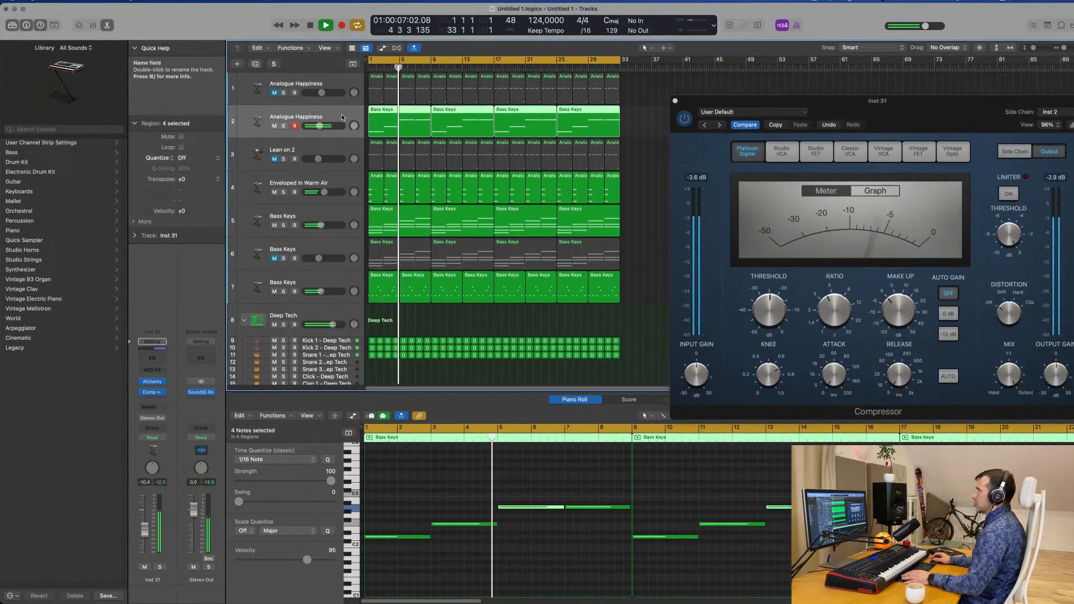
click(153, 384)
drag(751, 206, 767, 93)
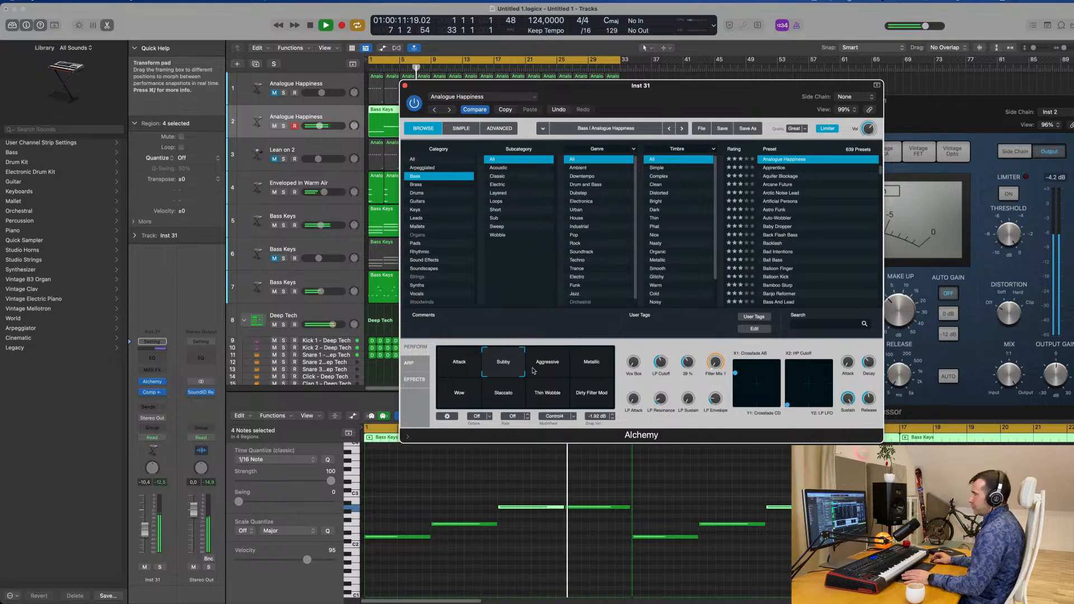
Replay from the start and adjust the Swing of the duplicate bass's Alchemy arpeggiator
click(417, 363)
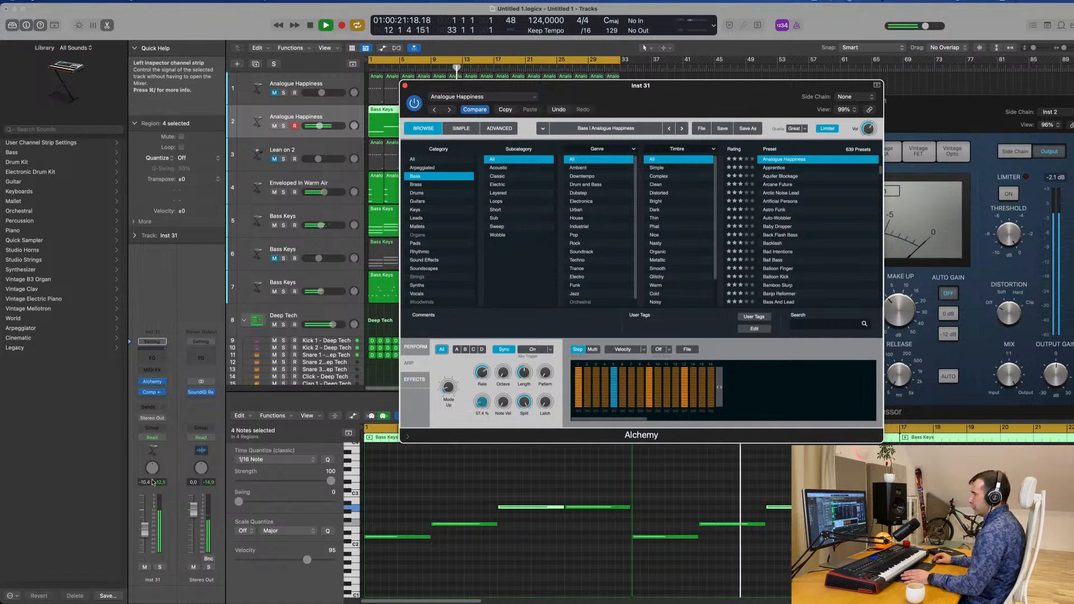
key(Return)
key(v)
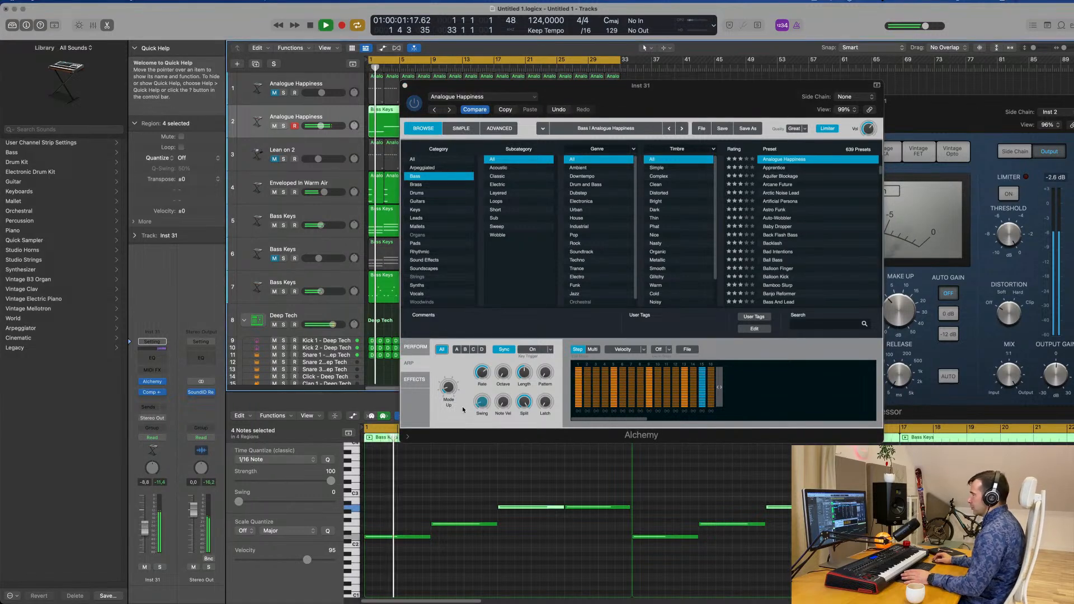
mouse_move(485, 405)
mouse_down()
mouse_move(485, 428)
mouse_move(483, 399)
mouse_up()
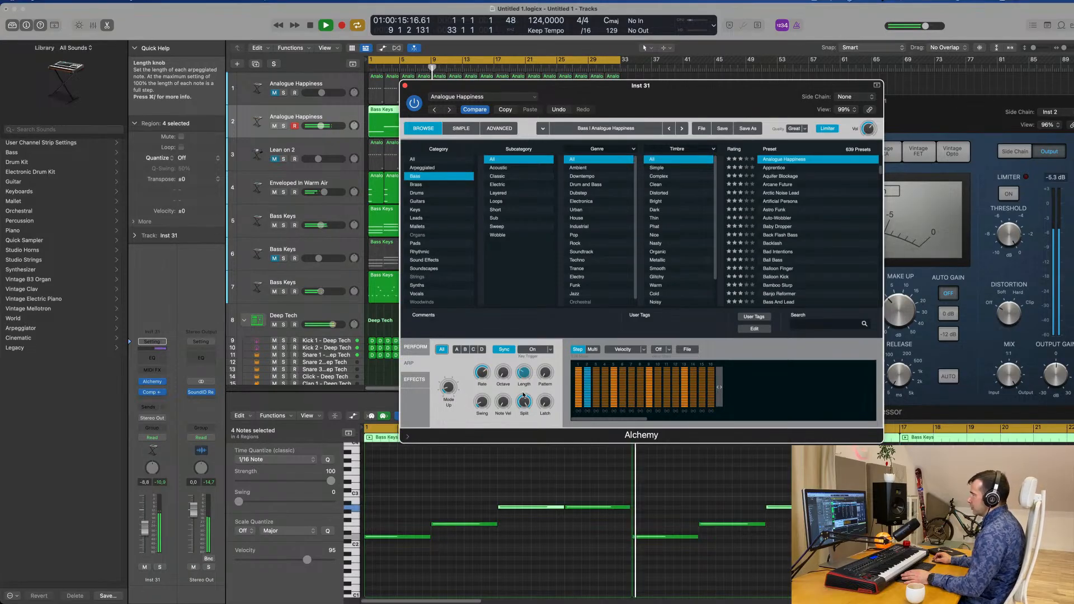
Fine-tune the bass arpeggiator's note length and set the duplicate bass track's volume to -7.2 dB
drag(523, 395, 523, 397)
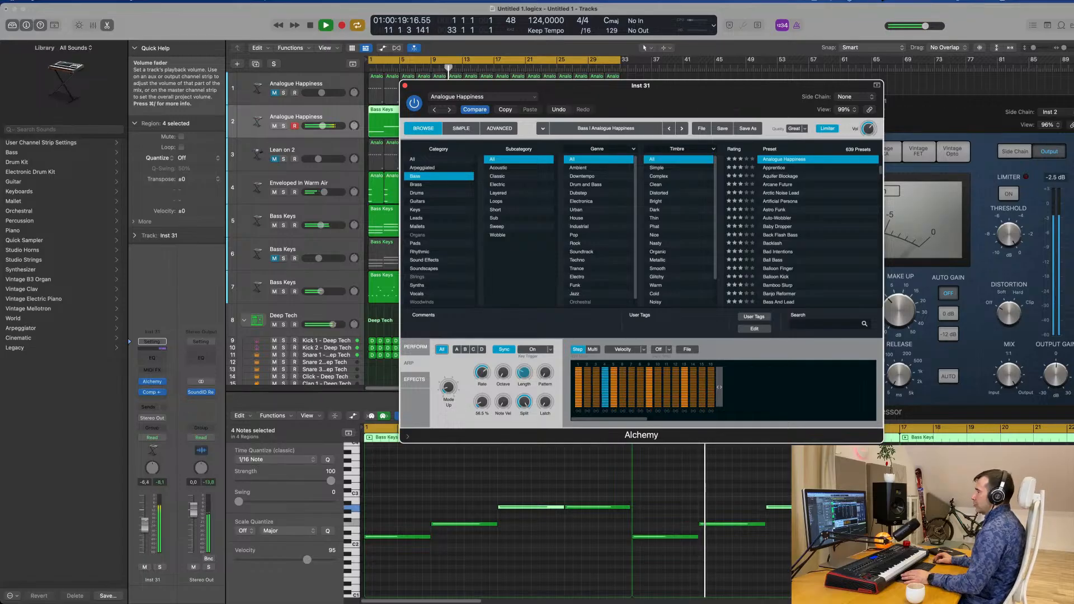
drag(147, 523, 146, 527)
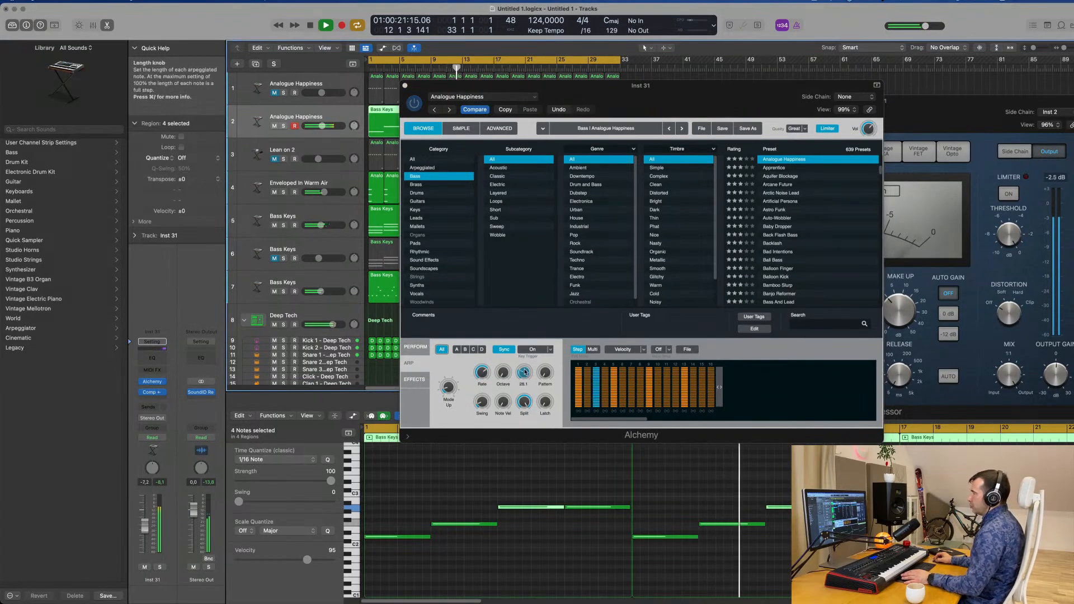
drag(525, 371, 526, 369)
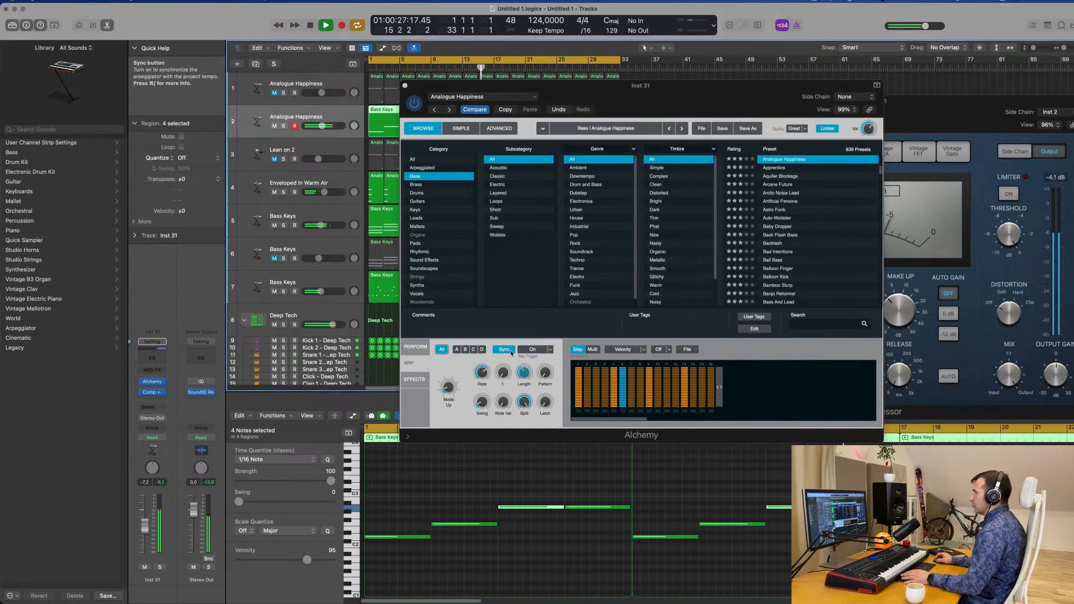
Check the duplicate bass's LP Cutoff among Alchemy's performance controls and close the instrument window
drag(669, 98, 625, 194)
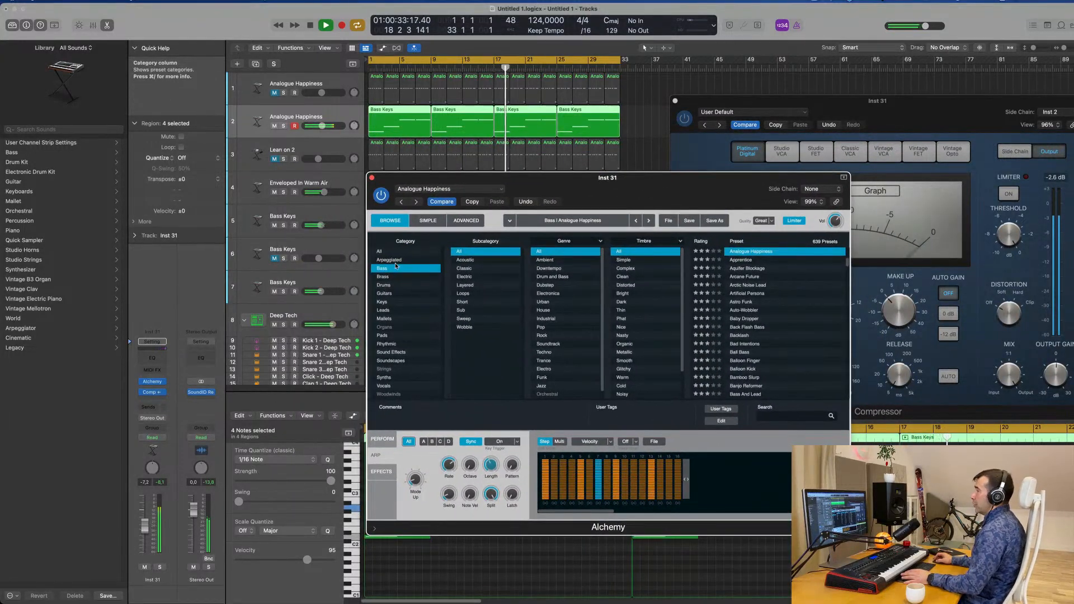
click(378, 440)
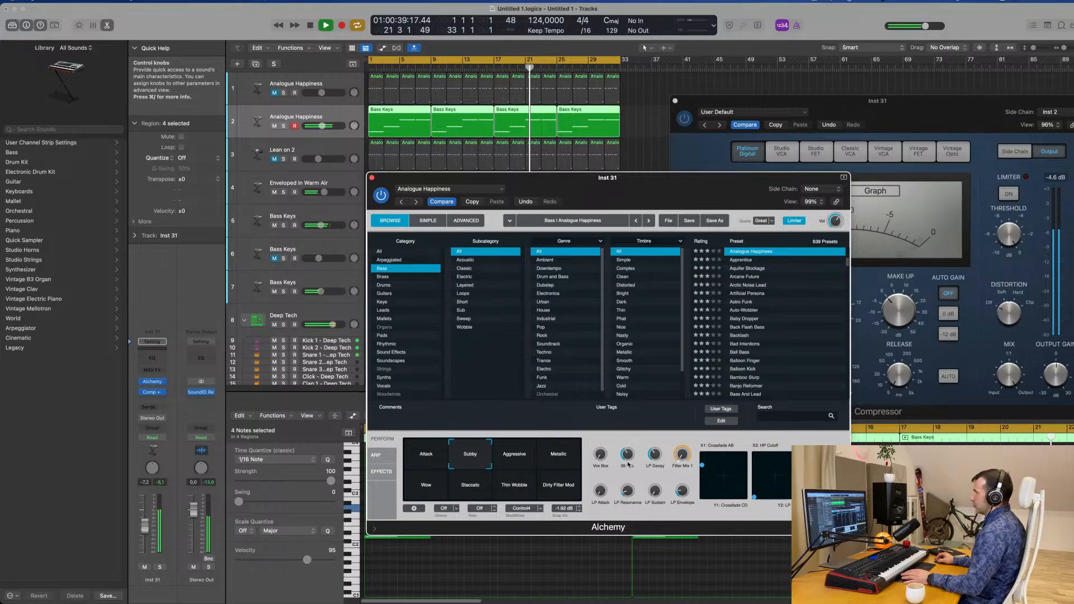
drag(392, 178, 355, 206)
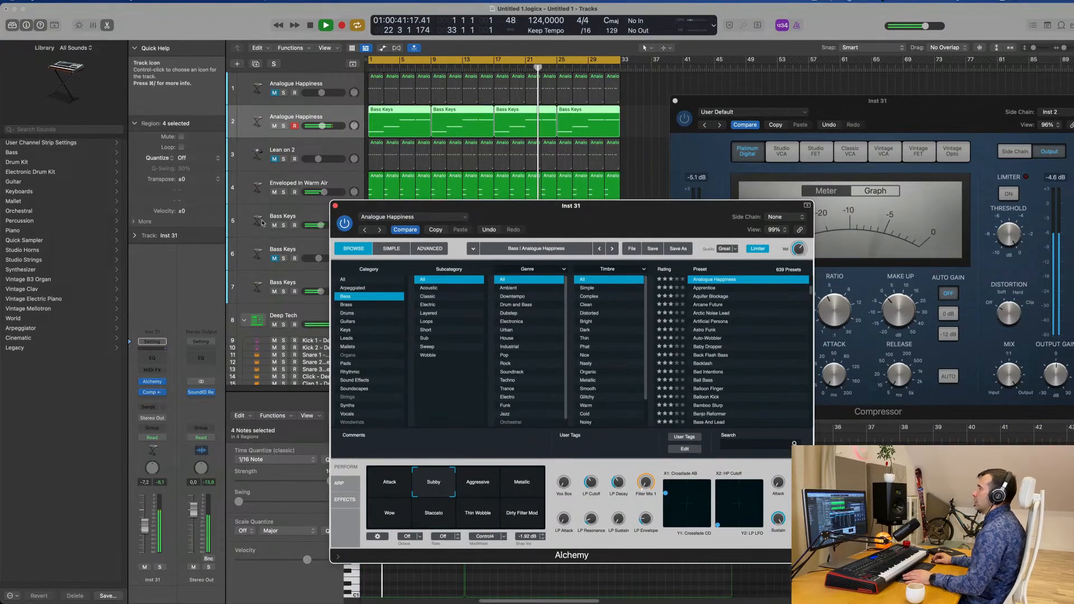
click(335, 206)
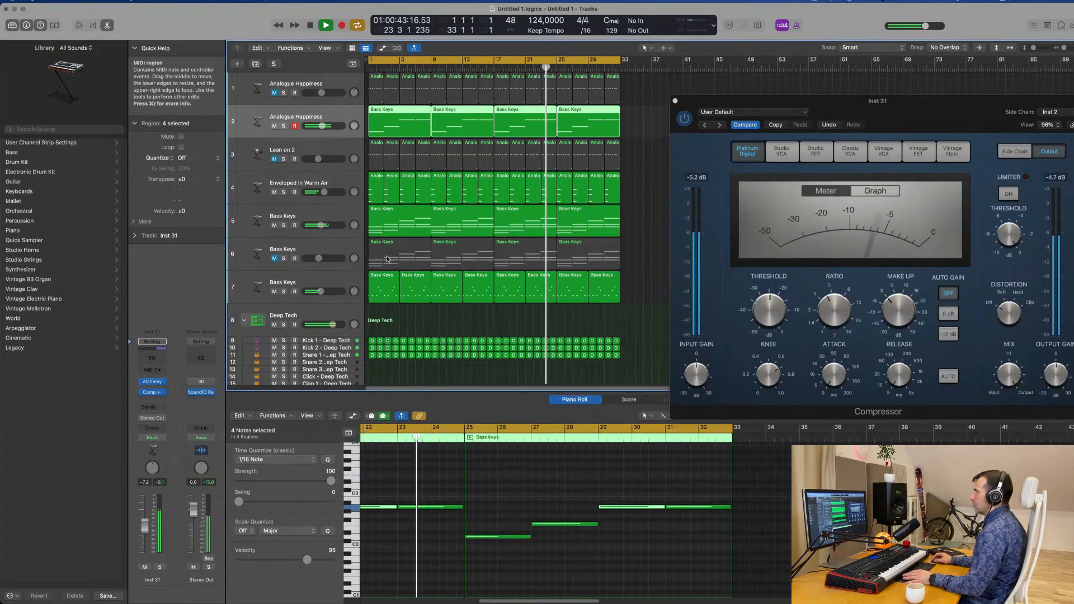
Audition the Bass Keys chord track 6 in solo, take it out of solo and leave it muted
click(305, 283)
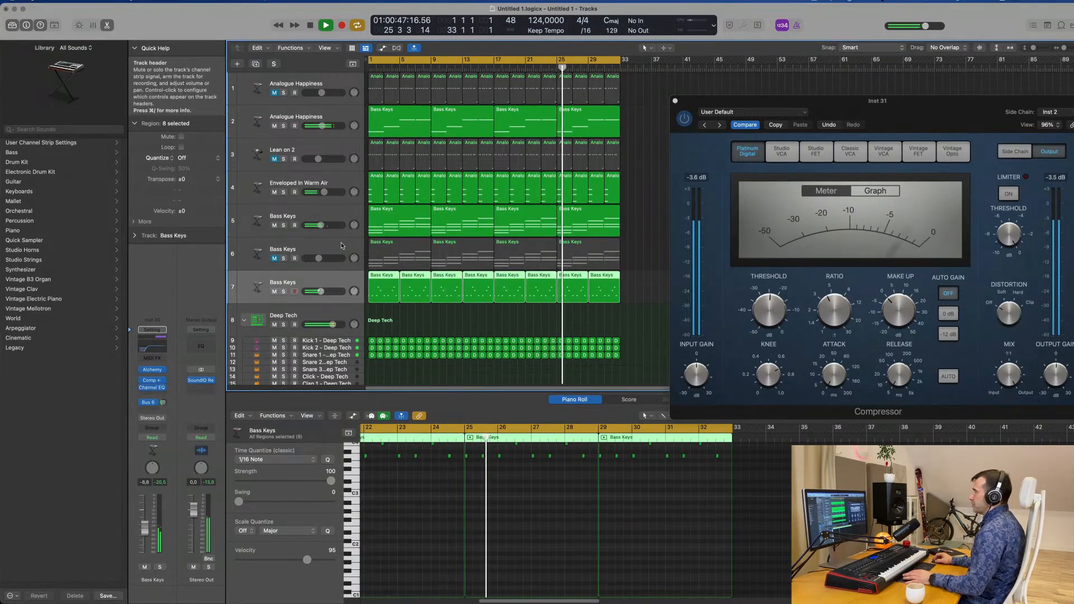
click(290, 257)
click(283, 258)
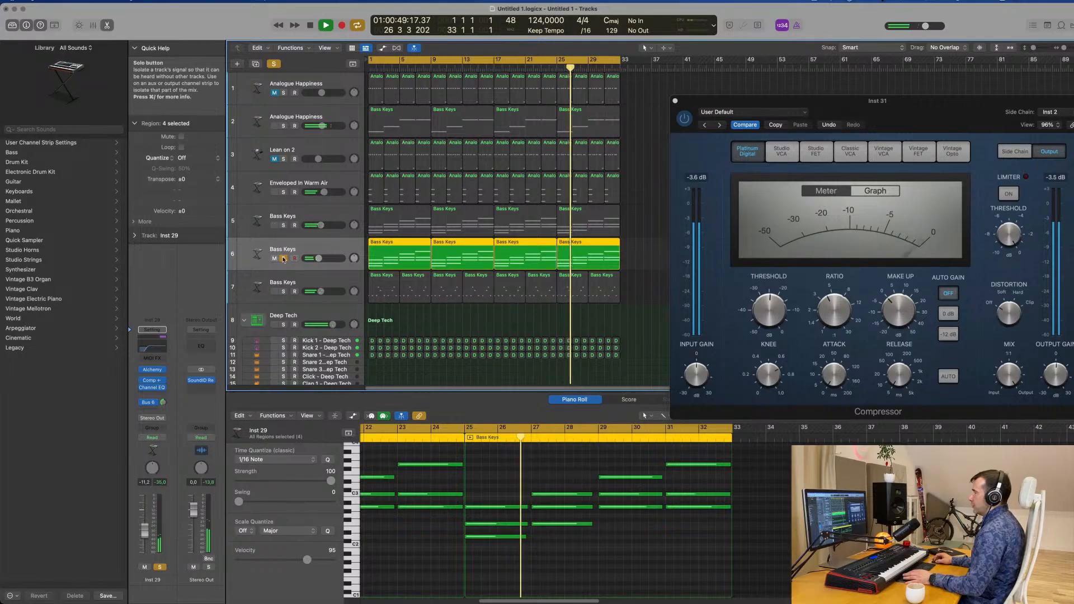
click(283, 258)
click(274, 258)
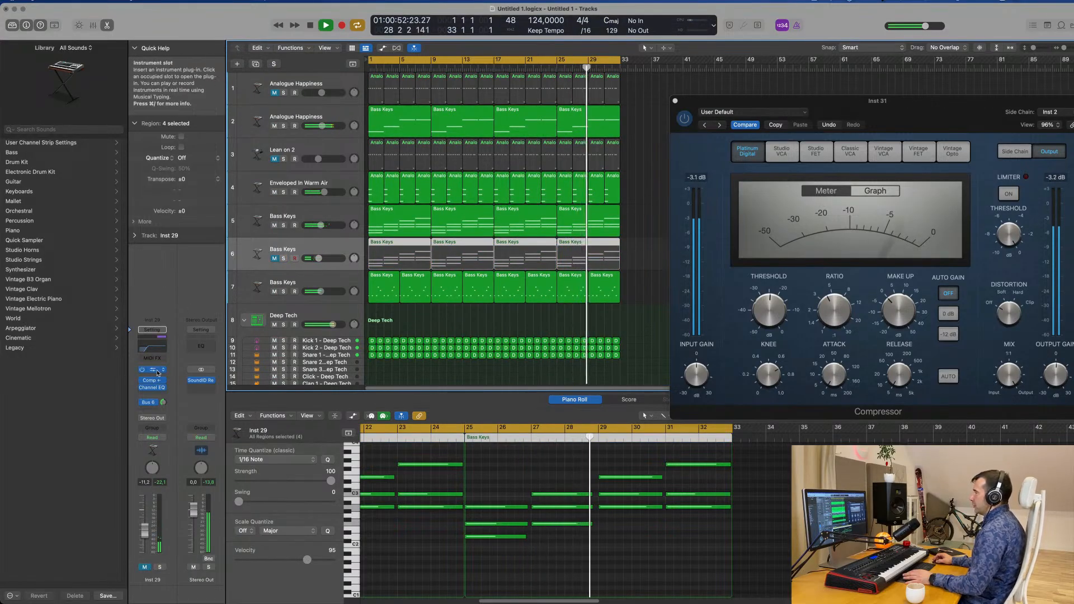
Unmute the Bass Keys chord track 6, lower its volume to -11.6 dB and close its Alchemy window
click(151, 369)
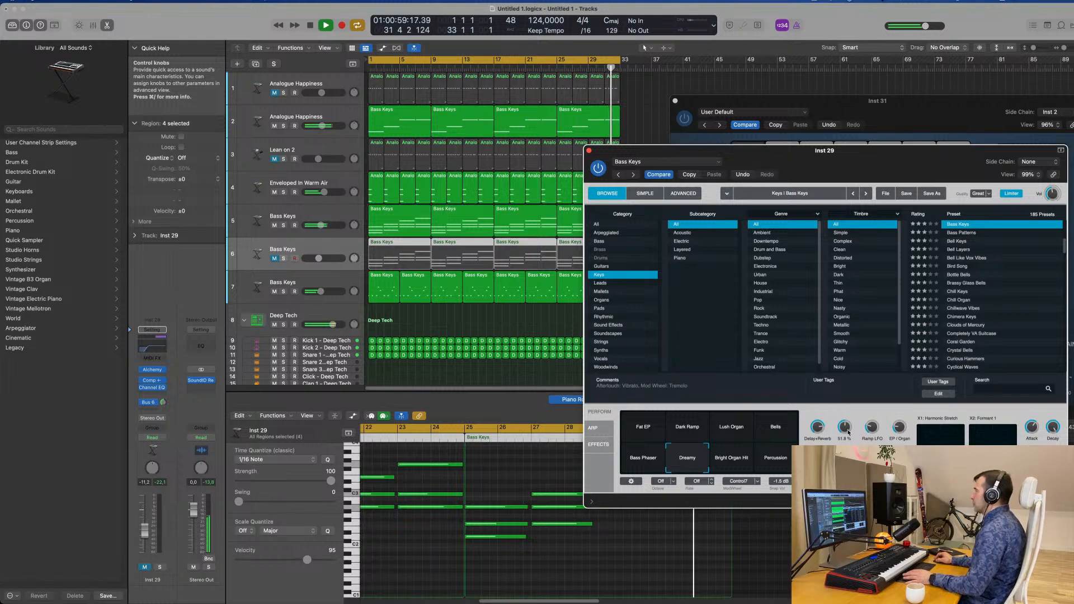
click(144, 567)
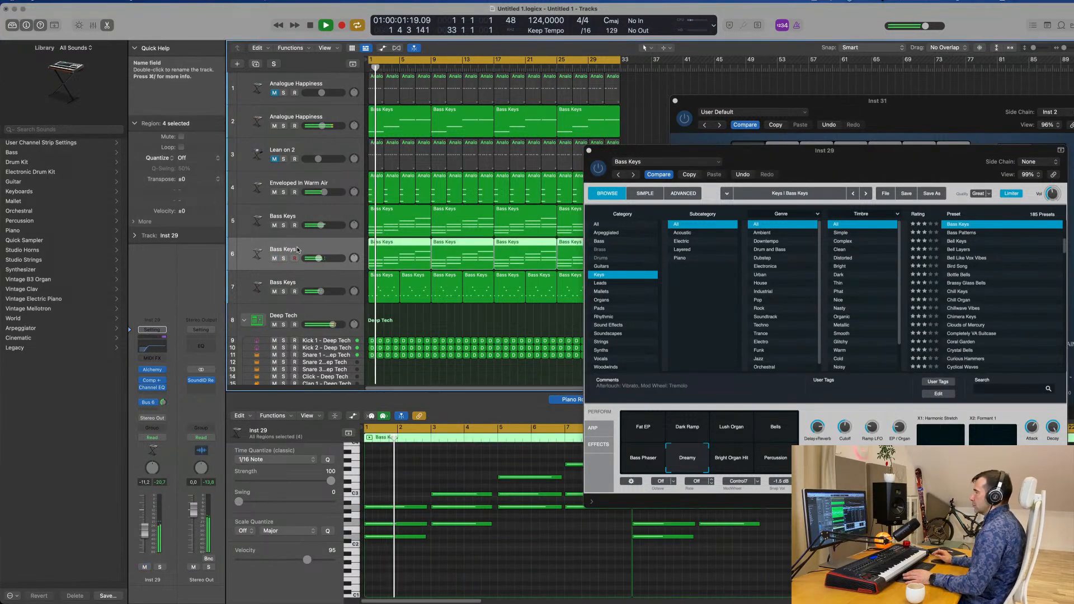
drag(145, 537, 144, 539)
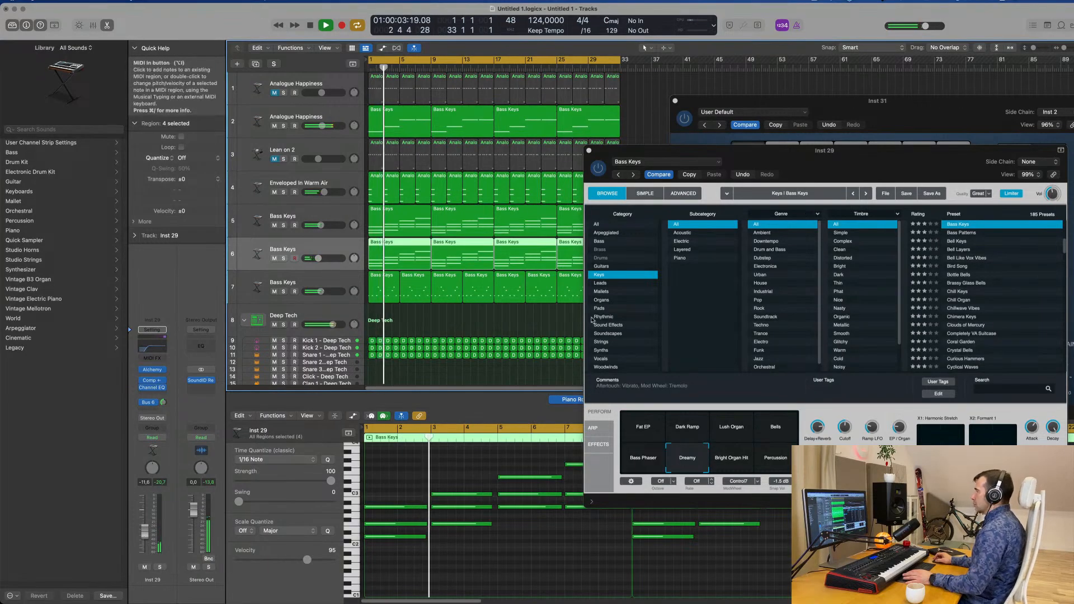
drag(621, 151, 458, 205)
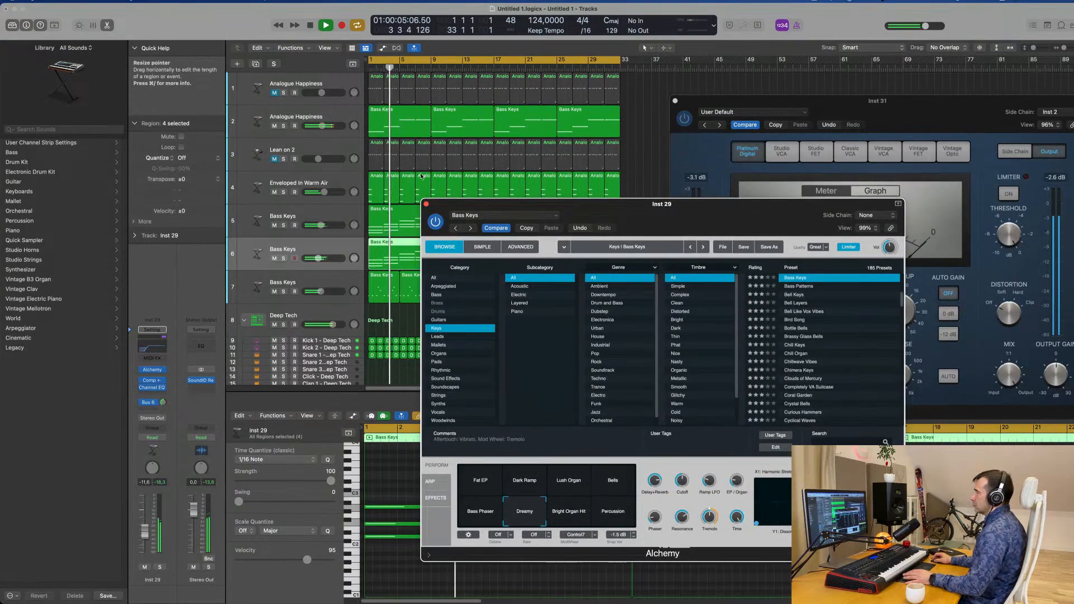
click(426, 204)
Duplicate the Lean on 2 track, copy the first eight-bar bass region onto it and replay from the start
scroll(431, 130, up, 1)
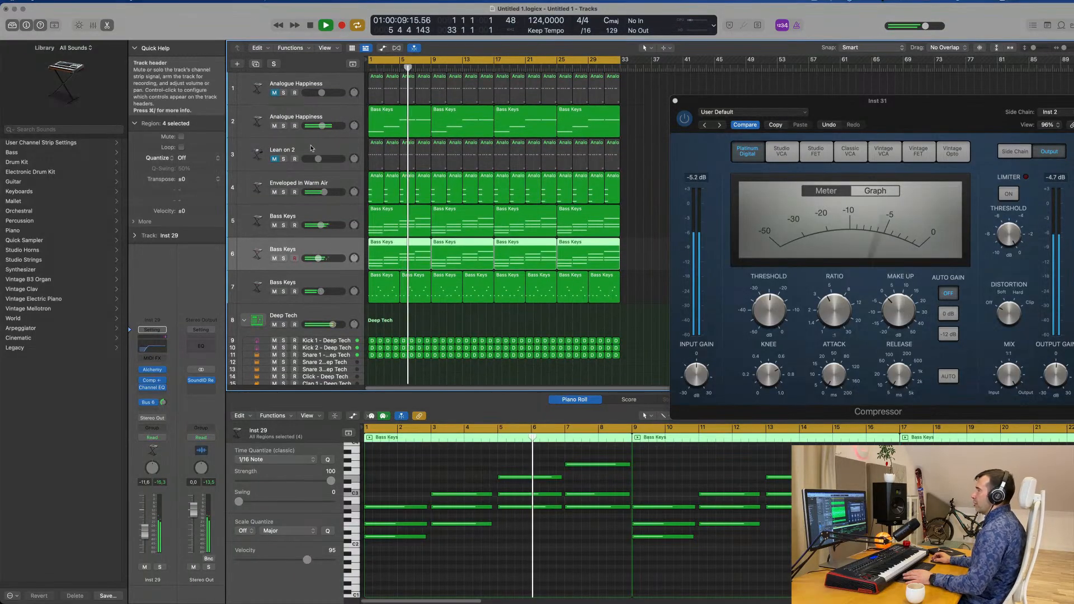
click(291, 156)
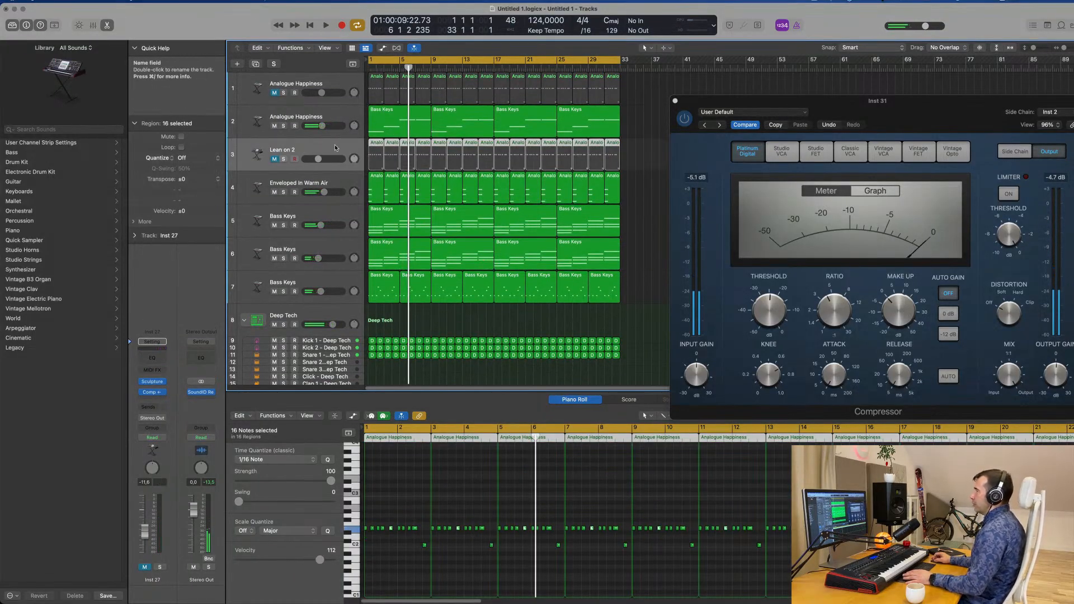
key(super+d)
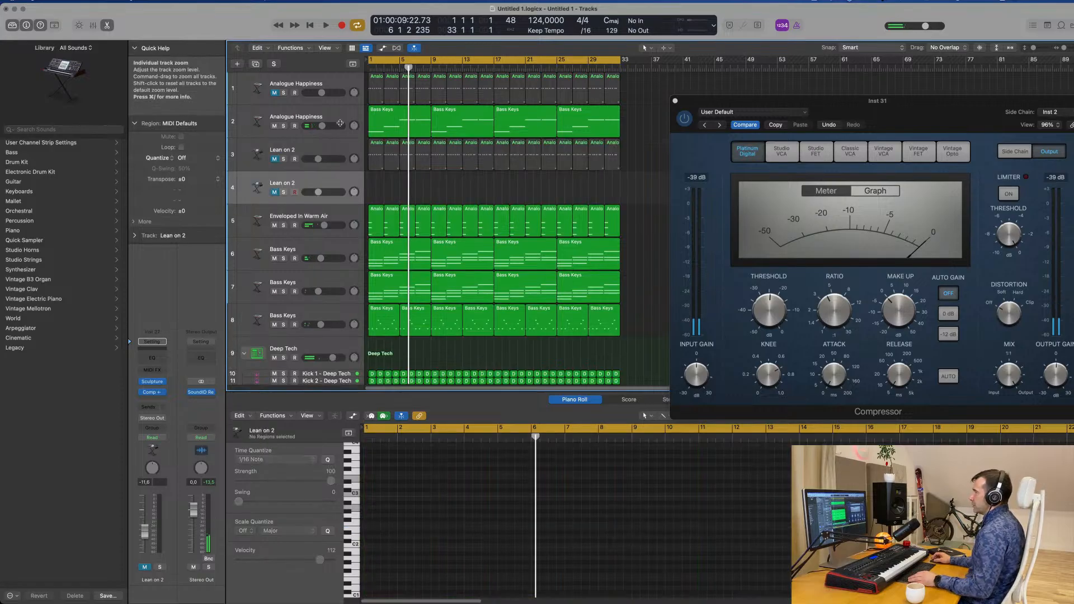
click(391, 123)
drag(391, 123, 389, 179)
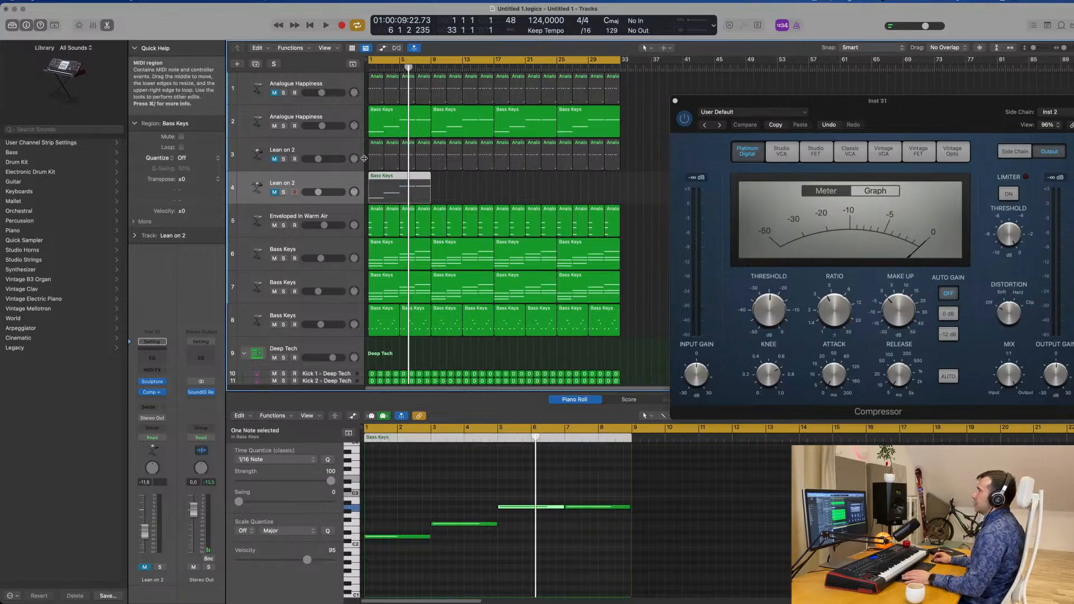
key(space)
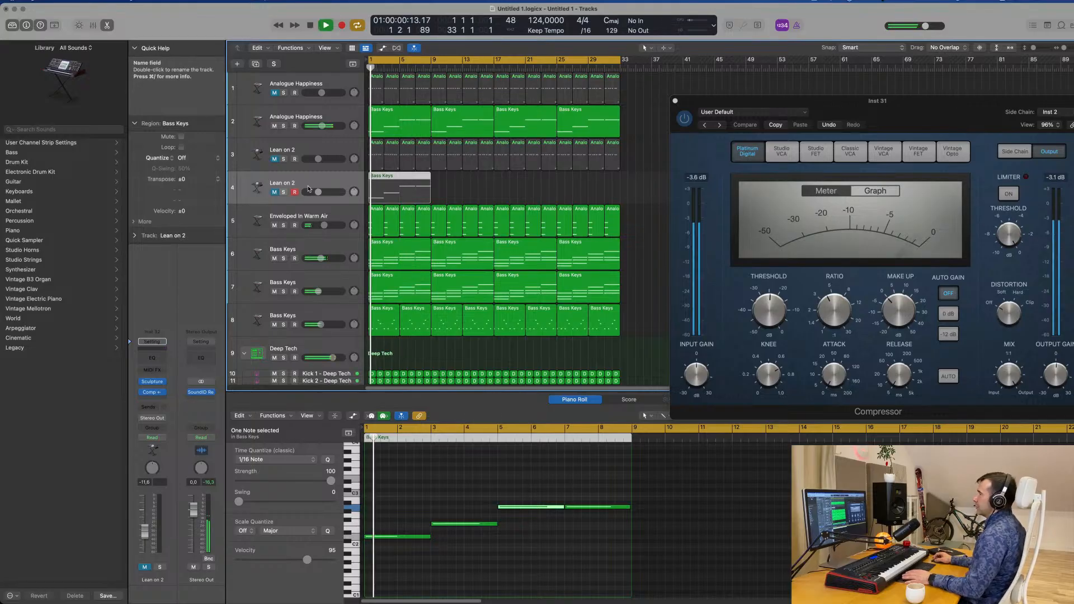
Unmute the duplicated Lean on 2 track 4 and replay the song from the start
key(space)
click(274, 192)
key(space)
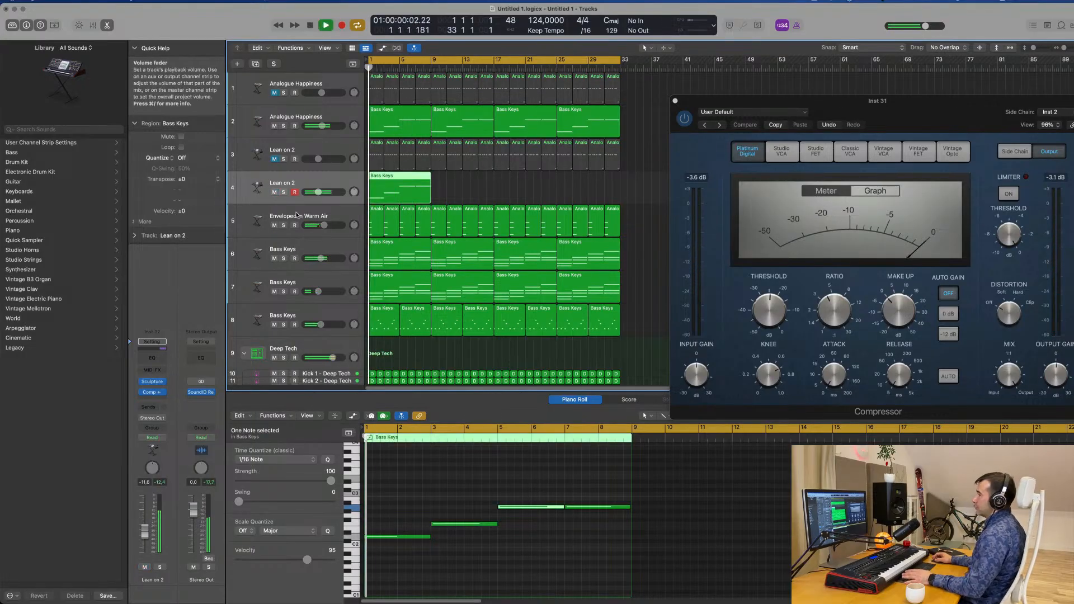
Open the Sculpture instrument of Lean on 2 track 4 and audition the bass from the start of the song
click(153, 383)
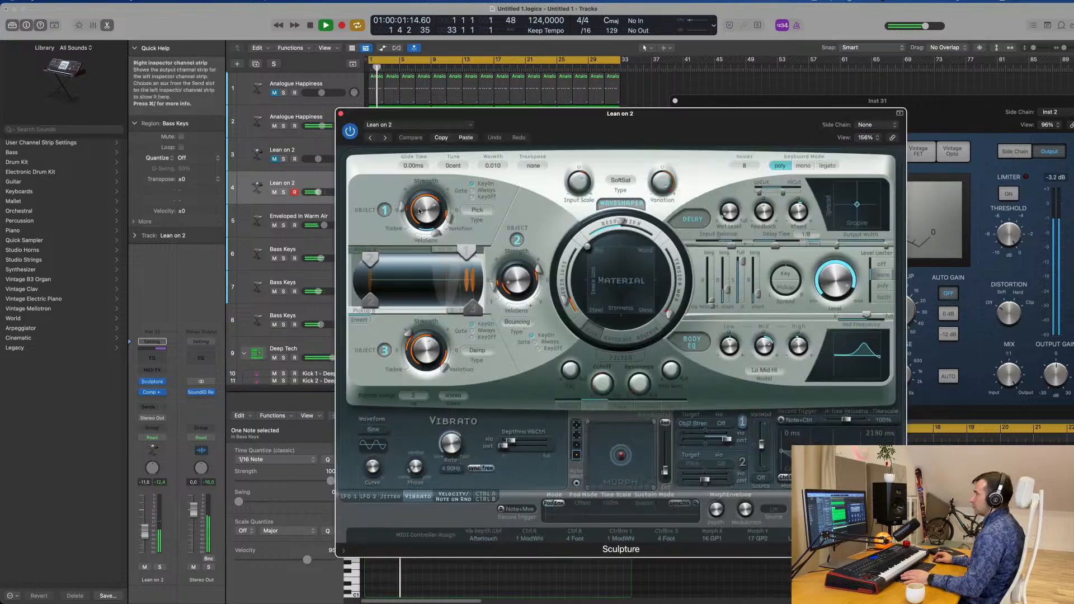
drag(425, 113, 684, 113)
key(space)
key(space)
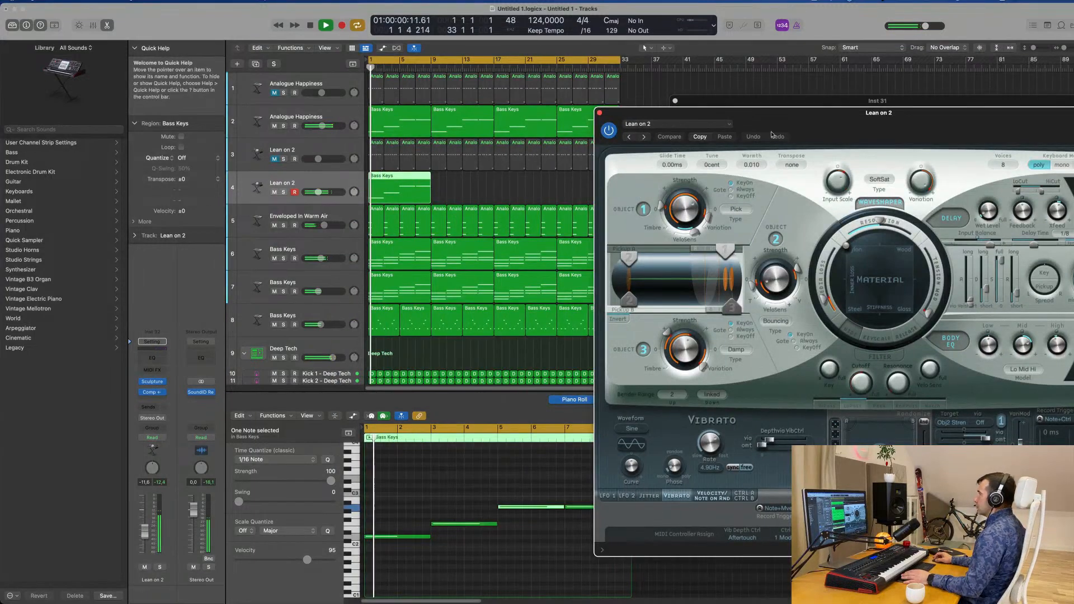
mouse_move(806, 119)
mouse_down()
mouse_move(593, 117)
mouse_move(604, 110)
mouse_up()
key(space)
key(space)
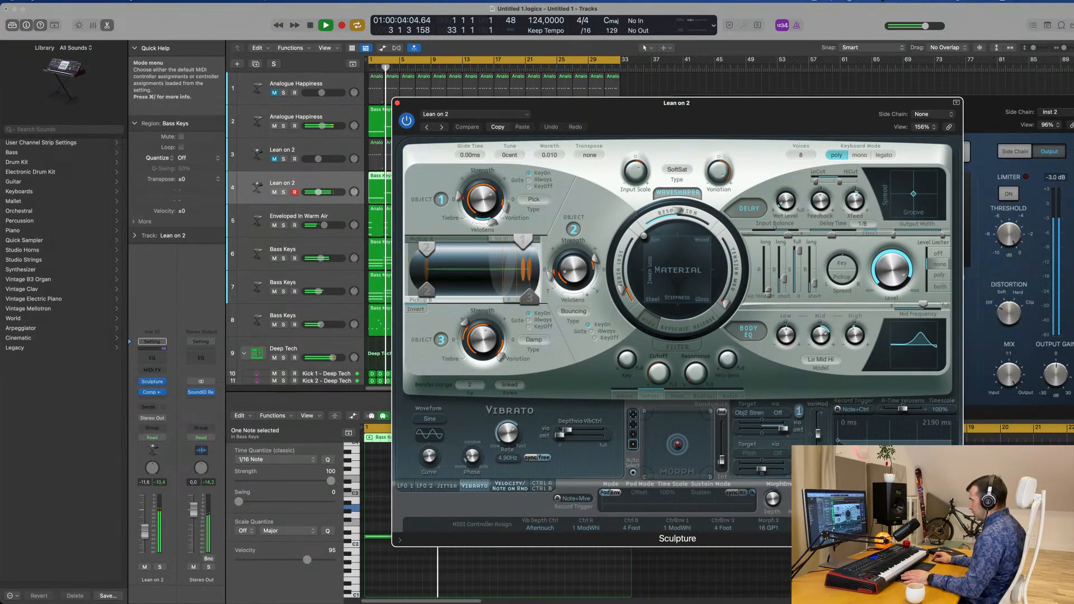
Insert an Arpeggiator MIDI effect on Lean on 2 track 4 and close the Sculpture window
key(space)
click(158, 371)
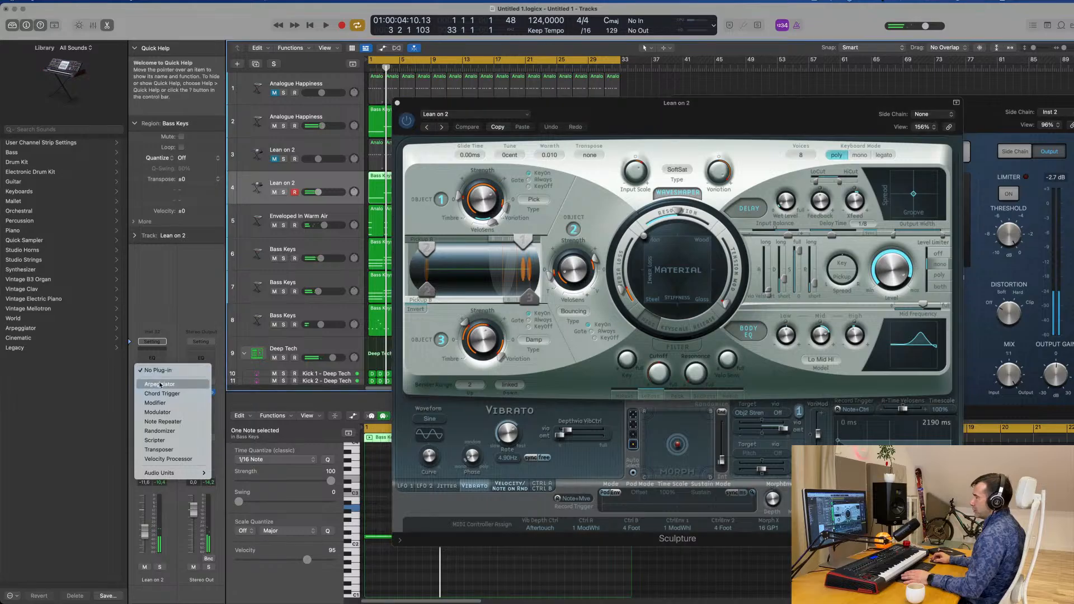
key(Escape)
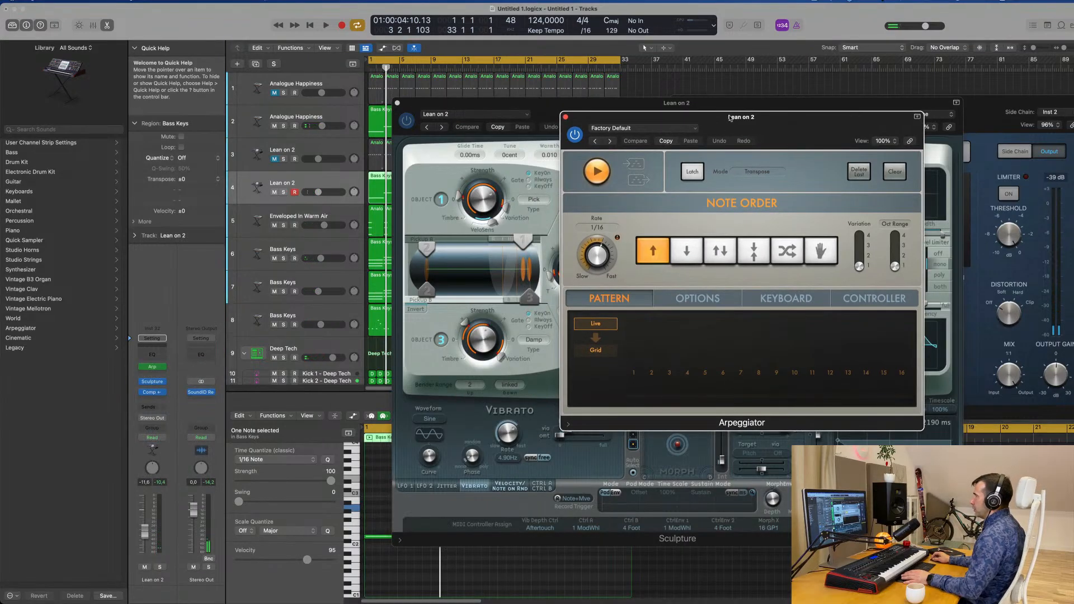
drag(716, 122, 903, 106)
drag(617, 117, 434, 267)
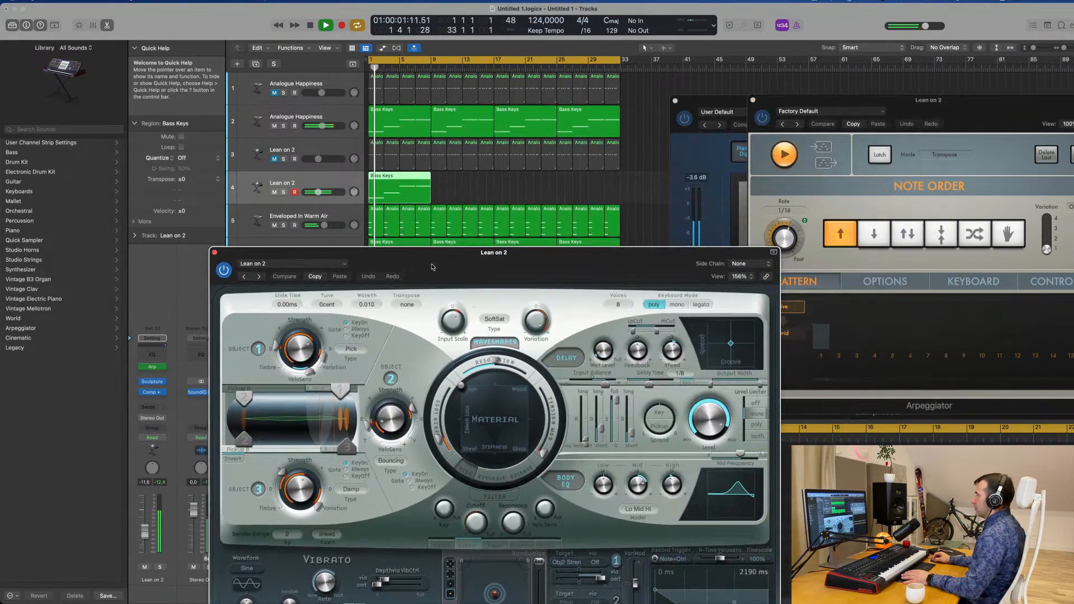
key(space)
click(216, 252)
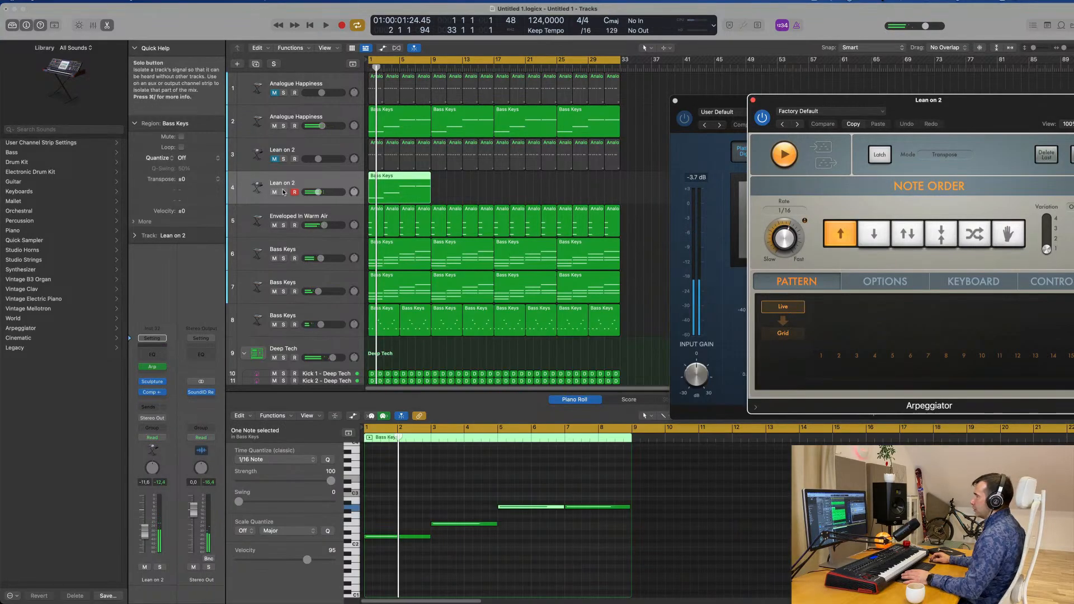
Audition the arpeggiated Lean on 2 track 4 alone and with the full mix, leaving it out of solo
click(284, 192)
key(space)
drag(944, 112, 738, 56)
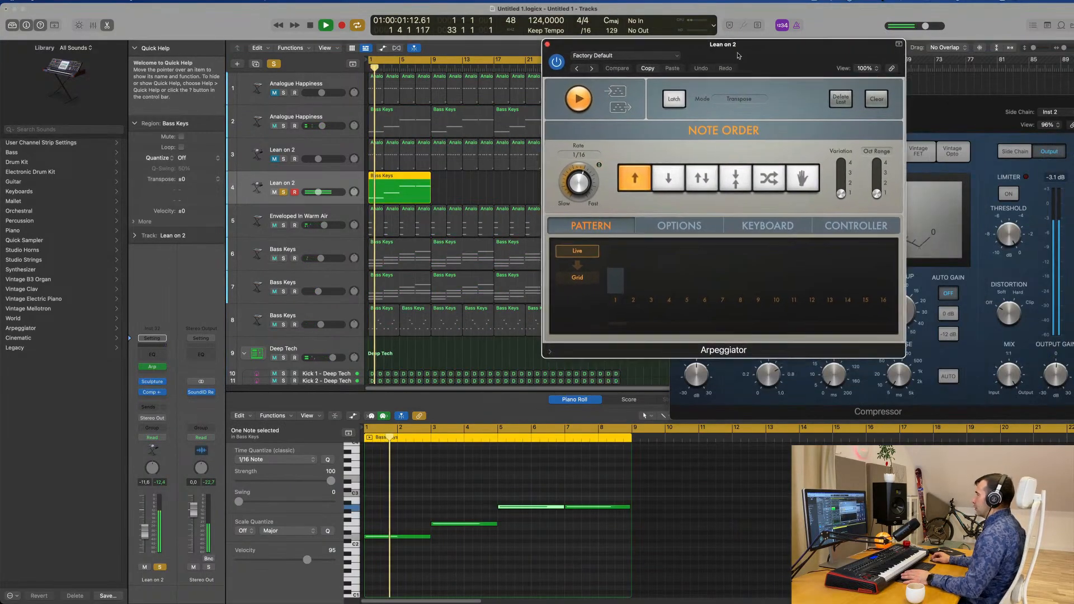
key(space)
click(284, 191)
key(space)
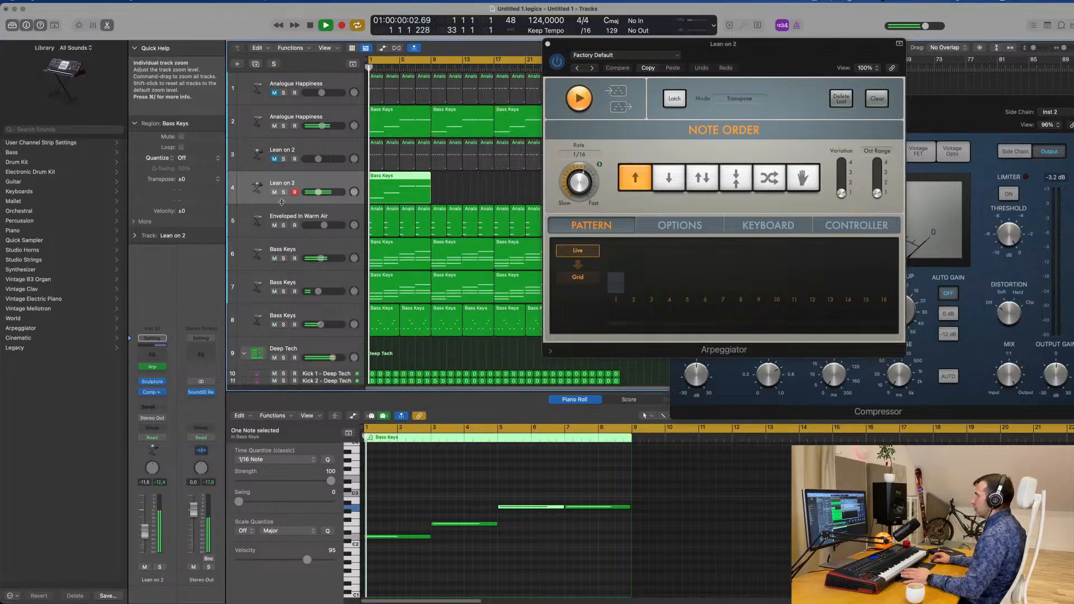
drag(725, 72, 908, 94)
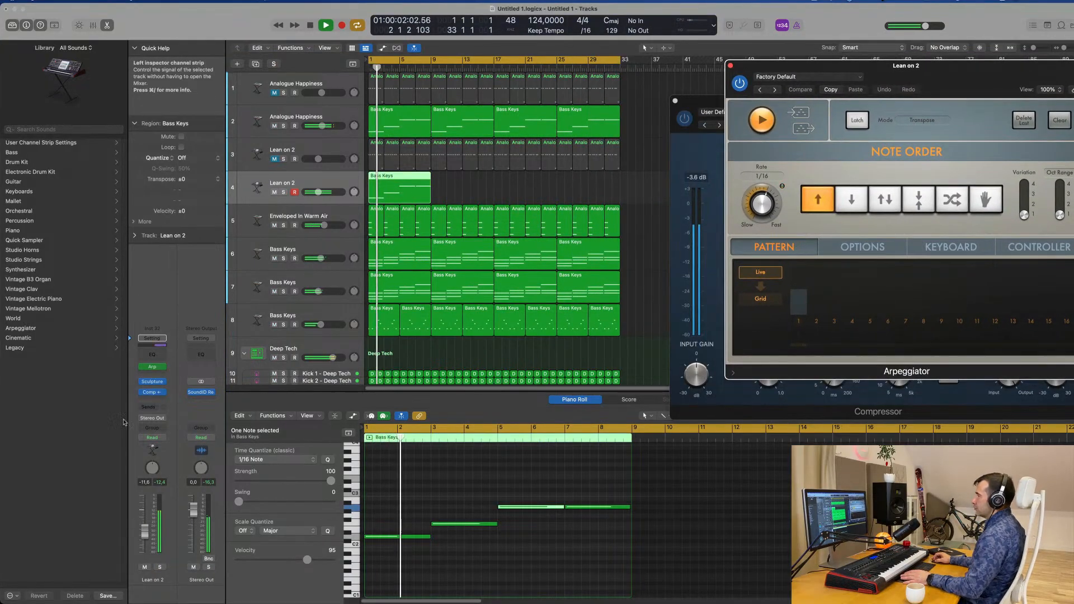
click(159, 568)
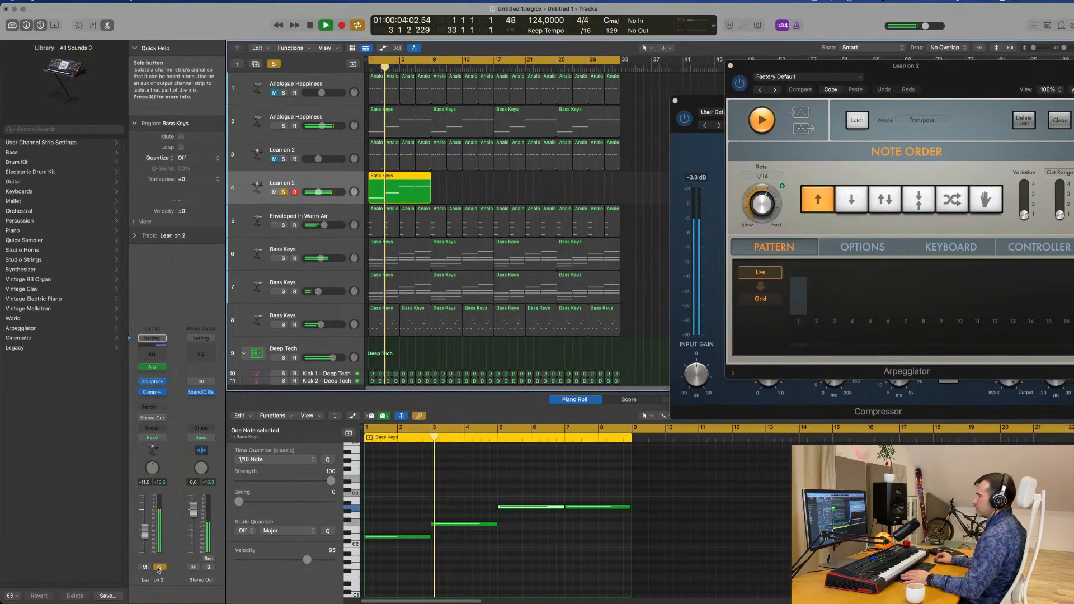
click(159, 568)
Add a Channel EQ to Lean on 2 track 4 and enable its low cut at 366 Hz, 24 dB/Oct
click(159, 355)
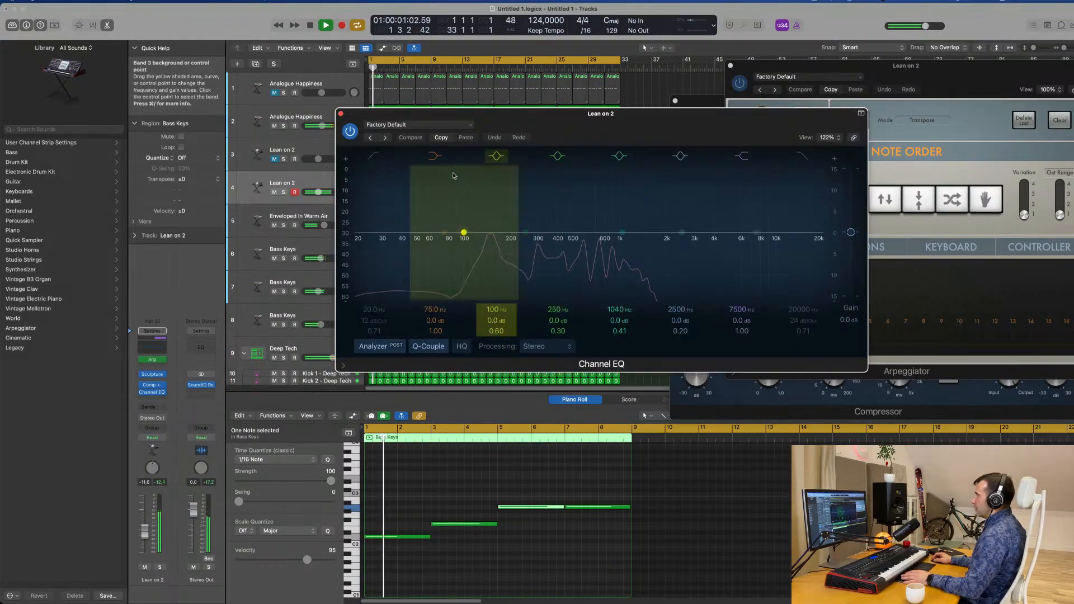
click(374, 156)
drag(384, 261, 525, 242)
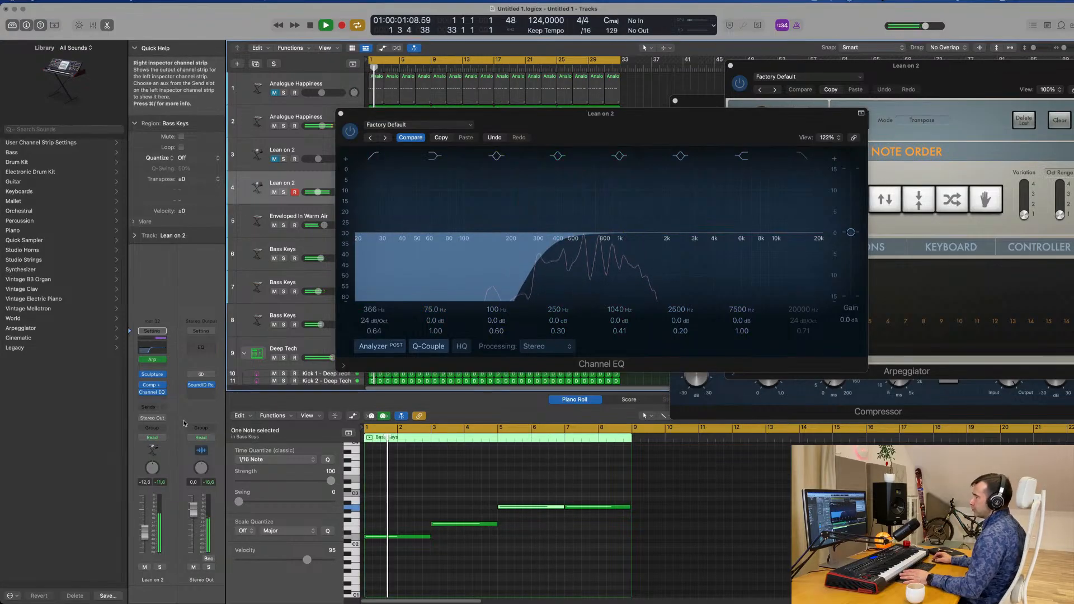
Add a Bus 5 send to Lean on 2 track 4 and insert a stereo Stereo Delay on the bus's aux channel
click(149, 411)
mouse_move(153, 421)
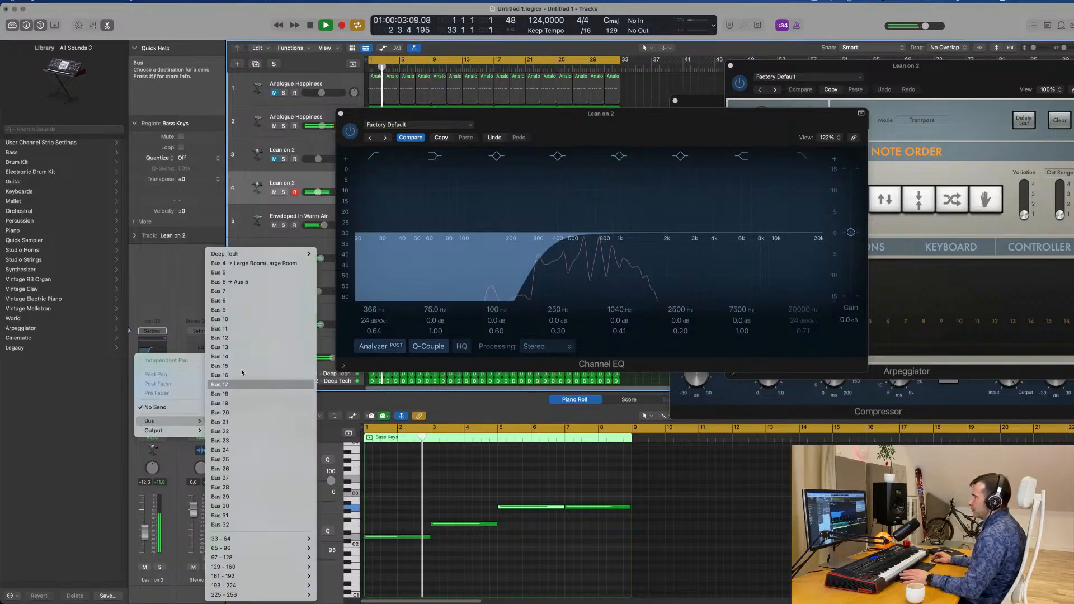
click(244, 272)
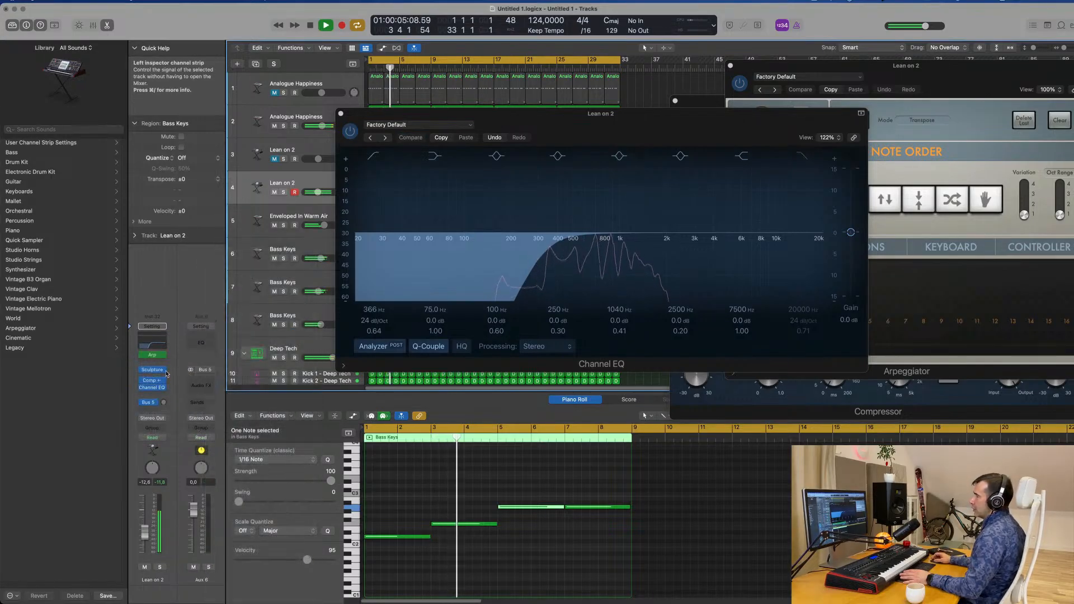
click(206, 382)
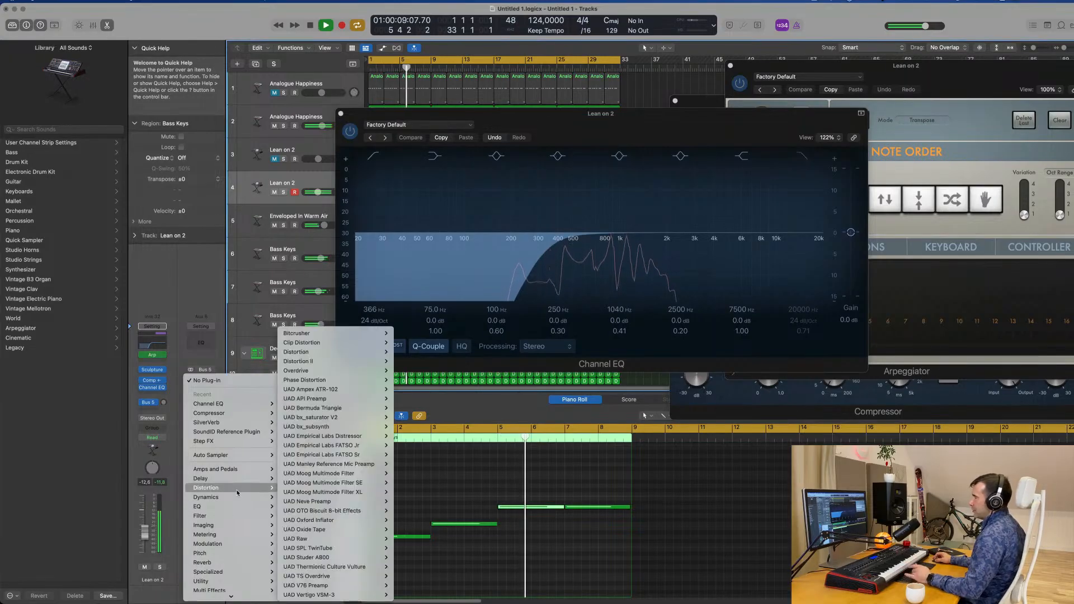
mouse_move(242, 475)
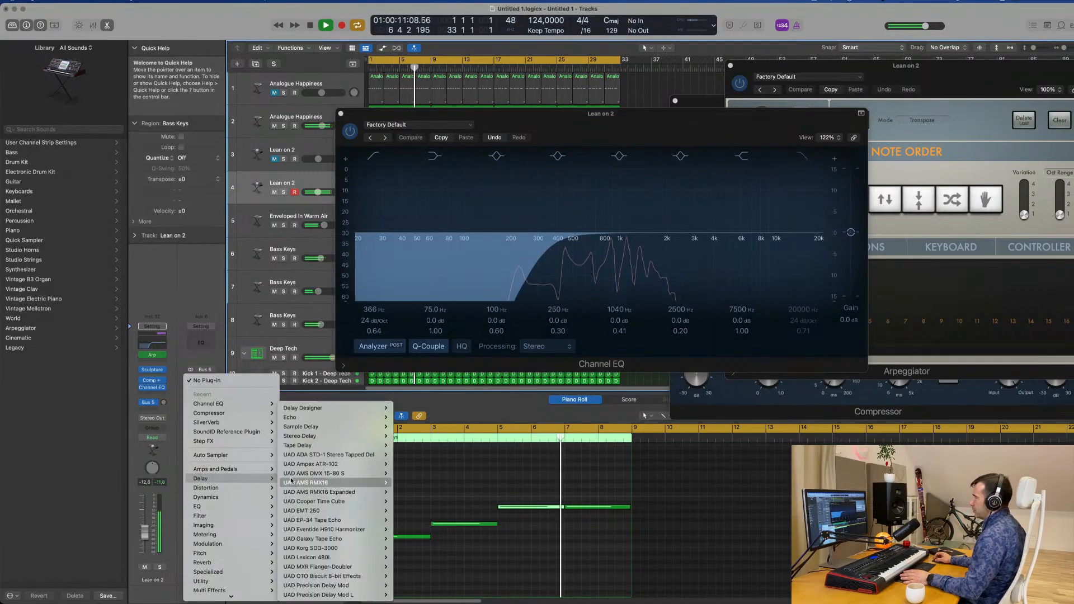
mouse_move(324, 435)
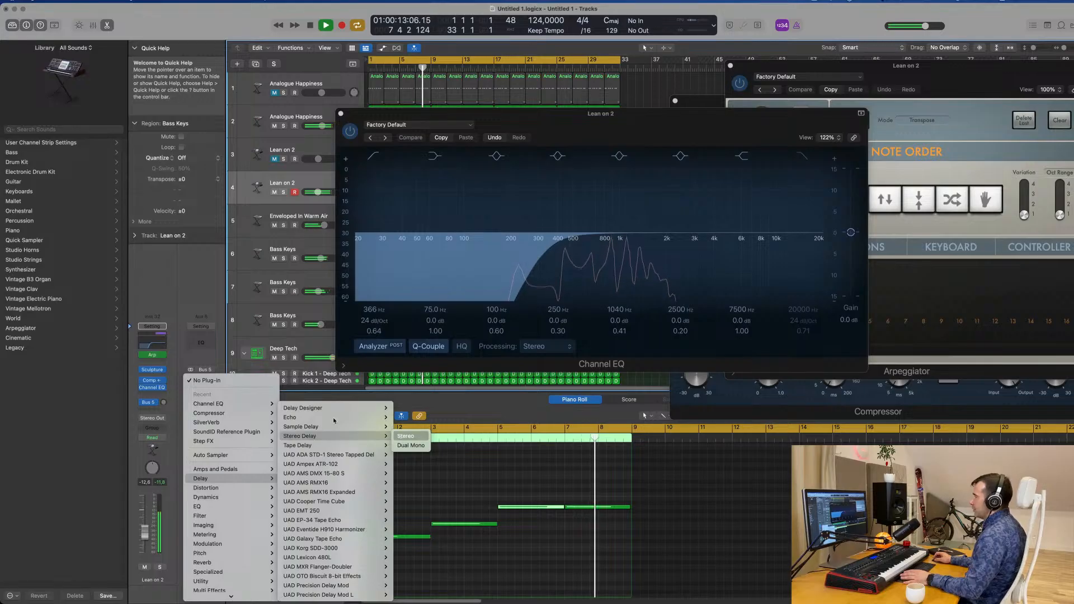
click(403, 436)
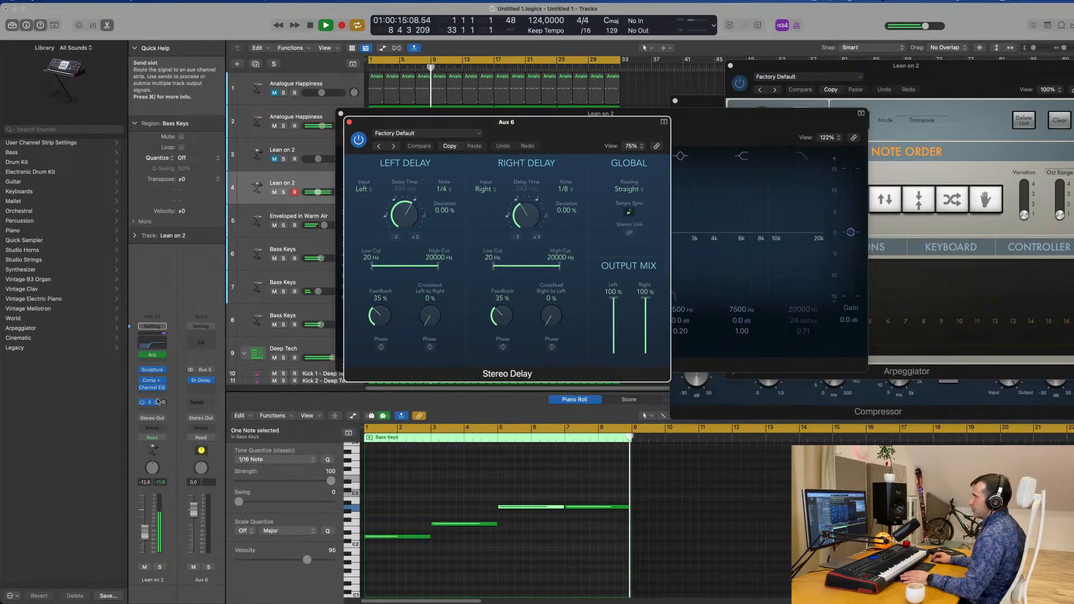
Raise the Bus 5 send of Lean on 2 track 4 to about -10 dB and close the Channel EQ window
drag(163, 402, 163, 375)
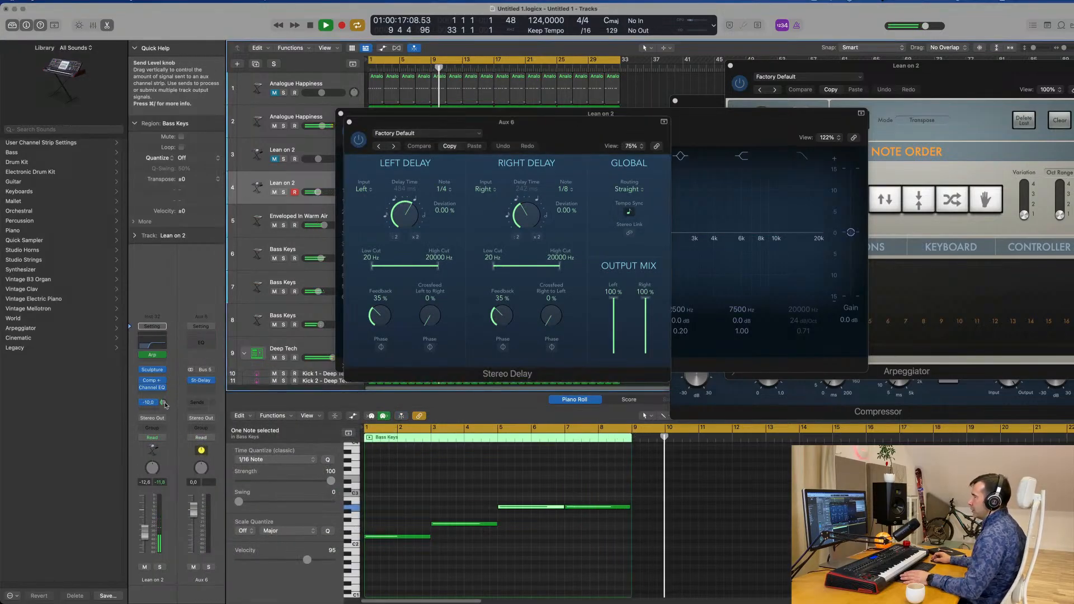
key(Return)
drag(532, 133, 952, 166)
drag(623, 127, 682, 211)
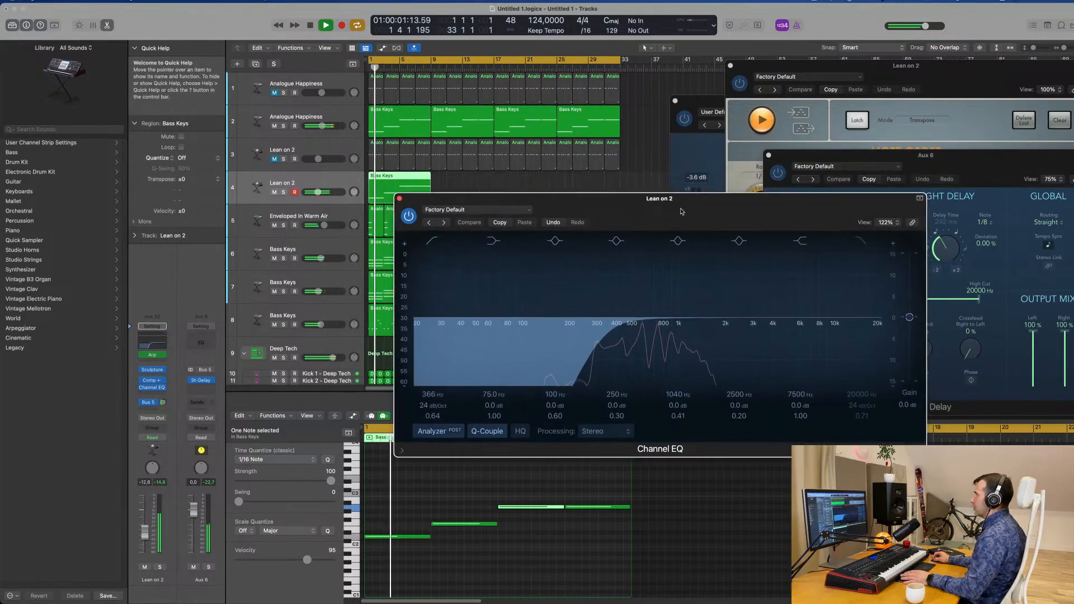
click(400, 199)
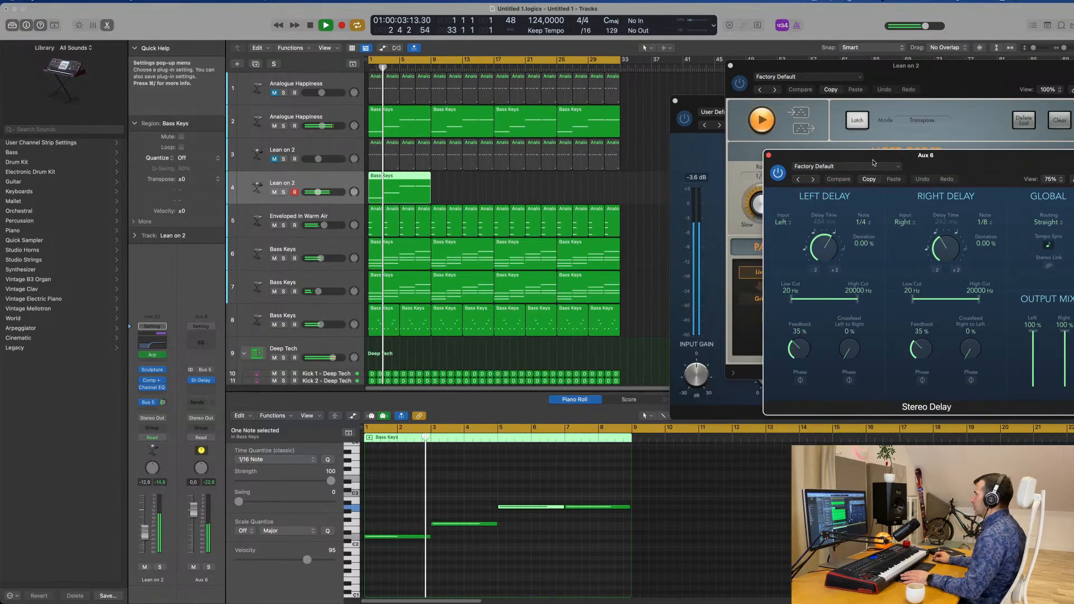
drag(874, 163, 665, 305)
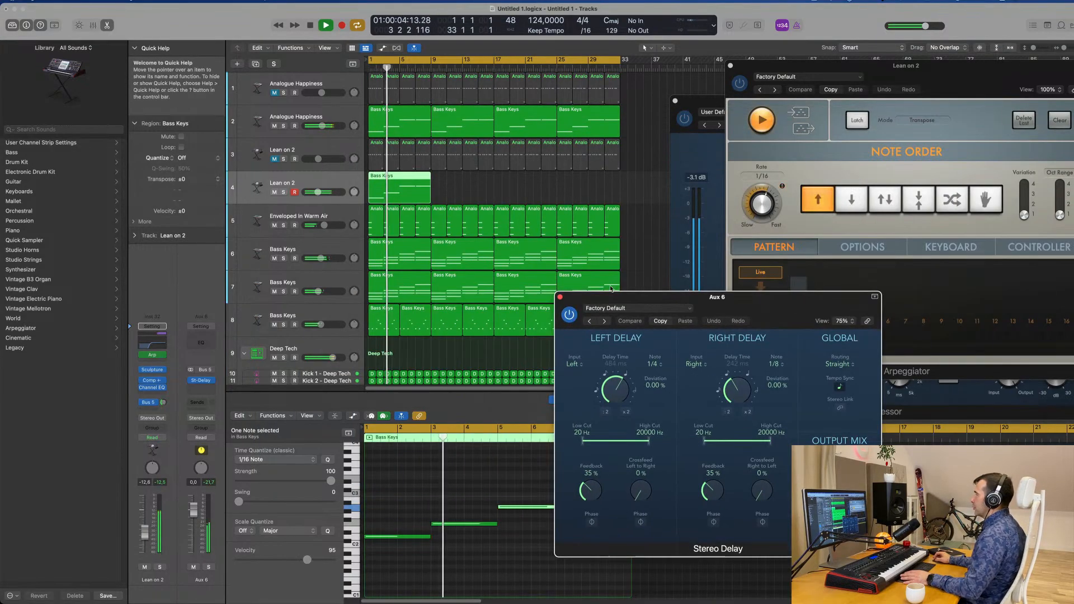
With Lean on 2 track 4 soloed, load the Dual 1/16 Slap preset in Stereo Delay and set the Bus 5 send to -5.9 dB
click(283, 125)
click(284, 126)
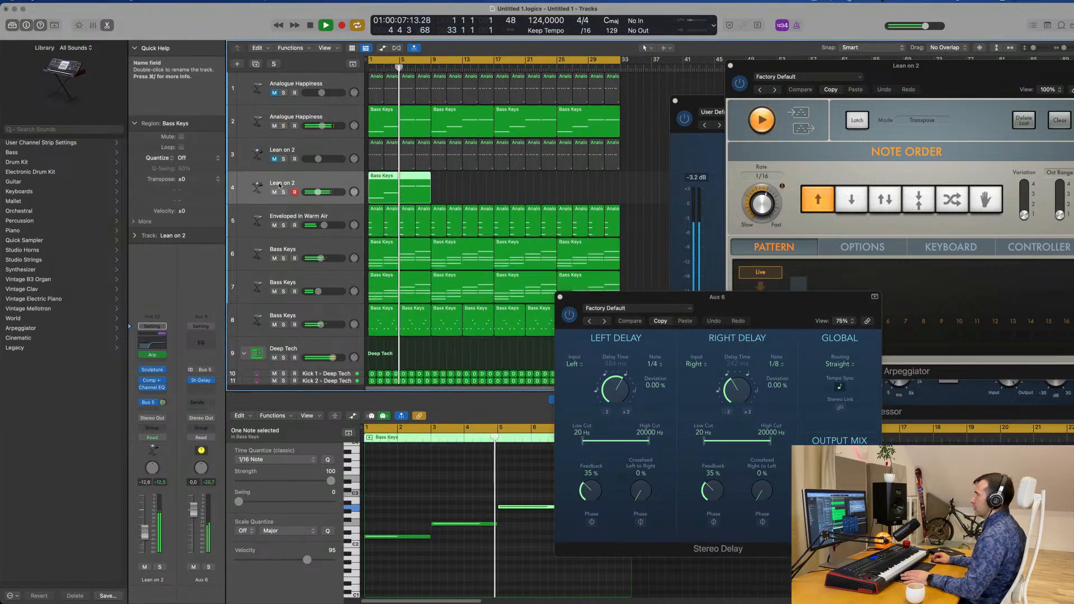
click(283, 192)
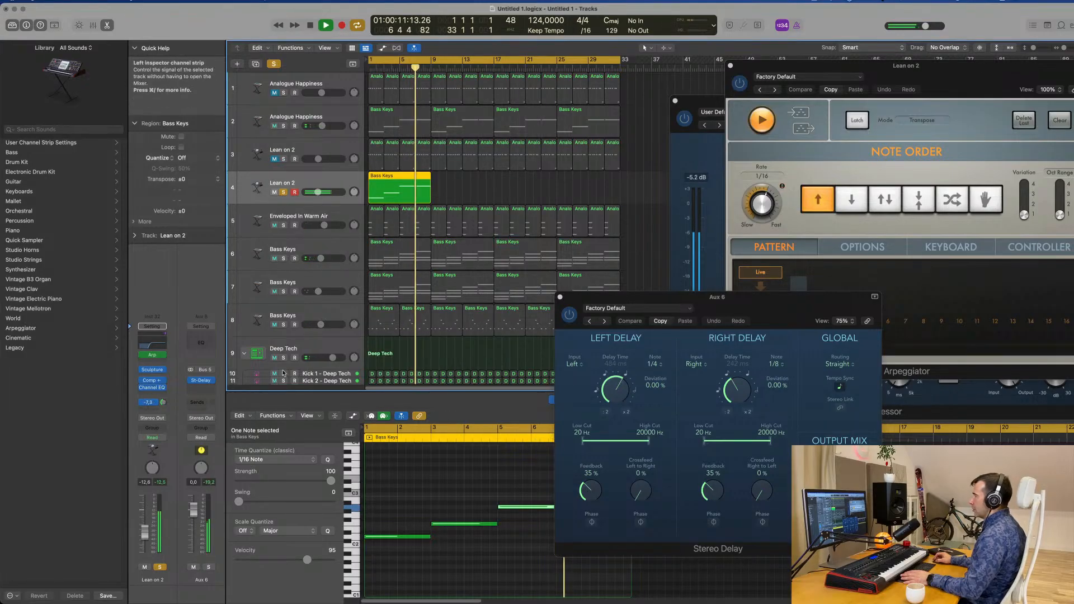
drag(697, 301, 526, 269)
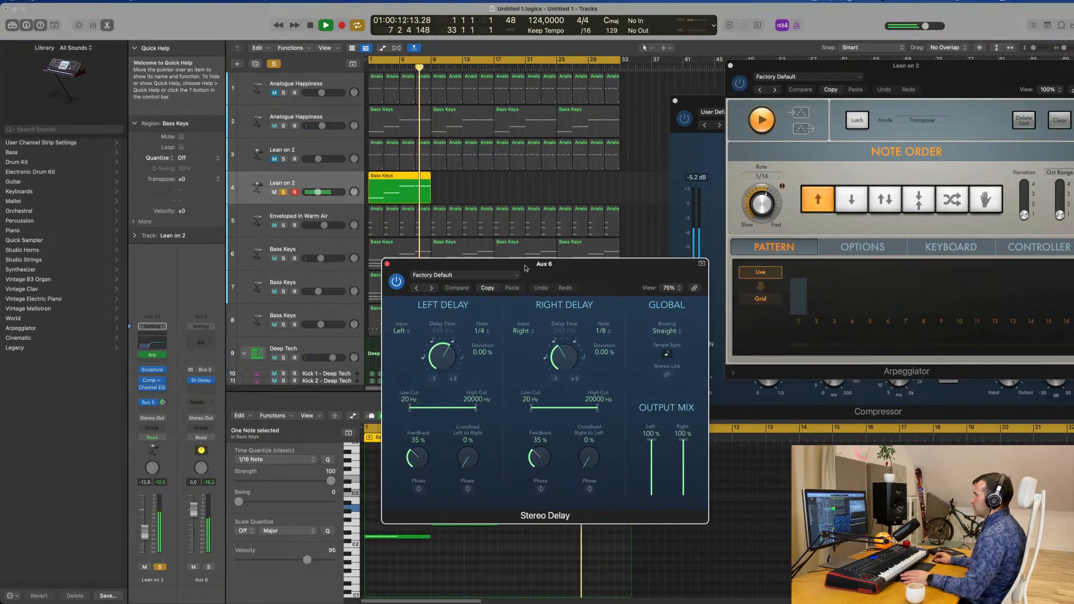
click(417, 288)
click(417, 288)
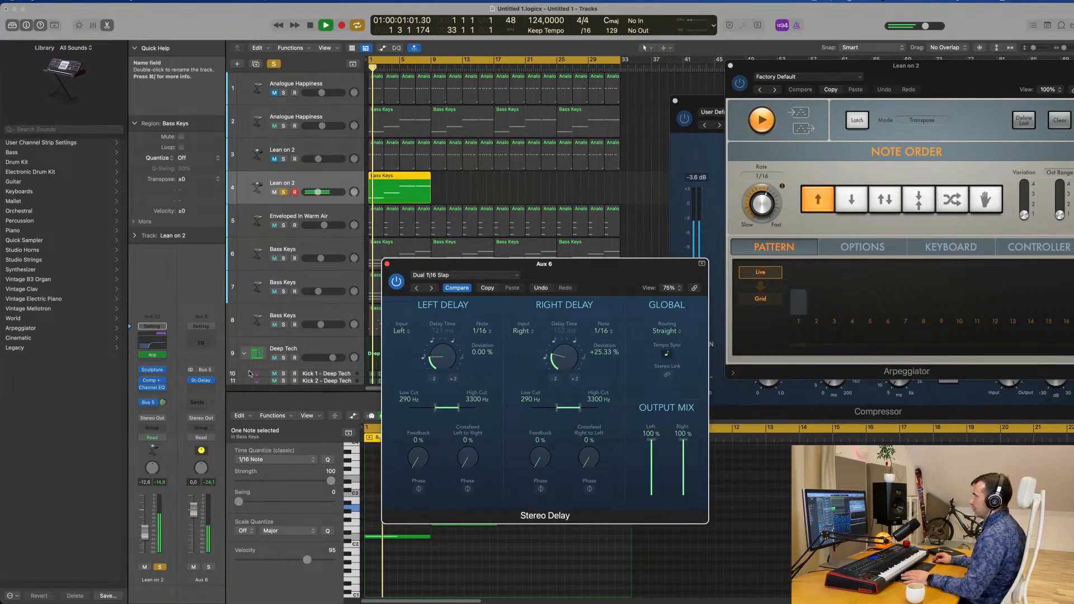
drag(163, 402, 163, 397)
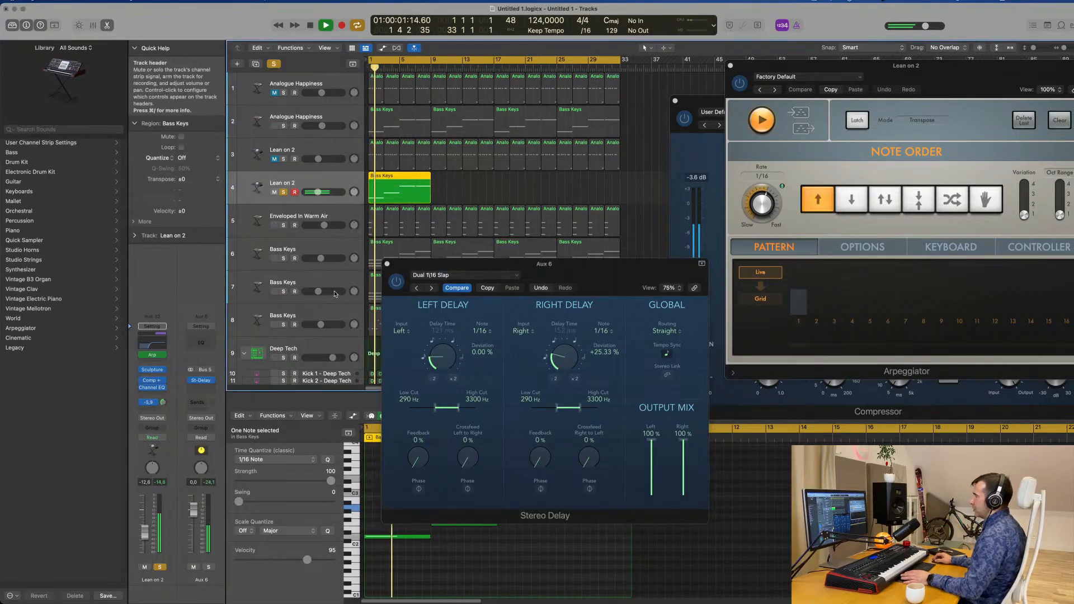
click(397, 283)
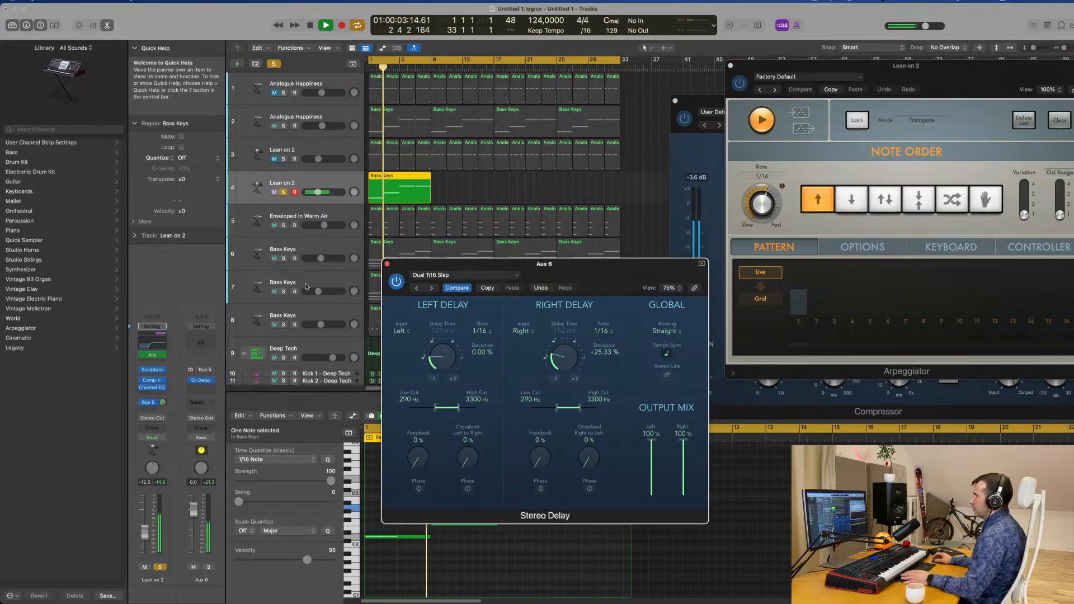
Take Lean on 2 track 4 out of solo, lower its volume to -14.0 dB and close the Stereo Delay window
key(Return)
click(160, 567)
key(space)
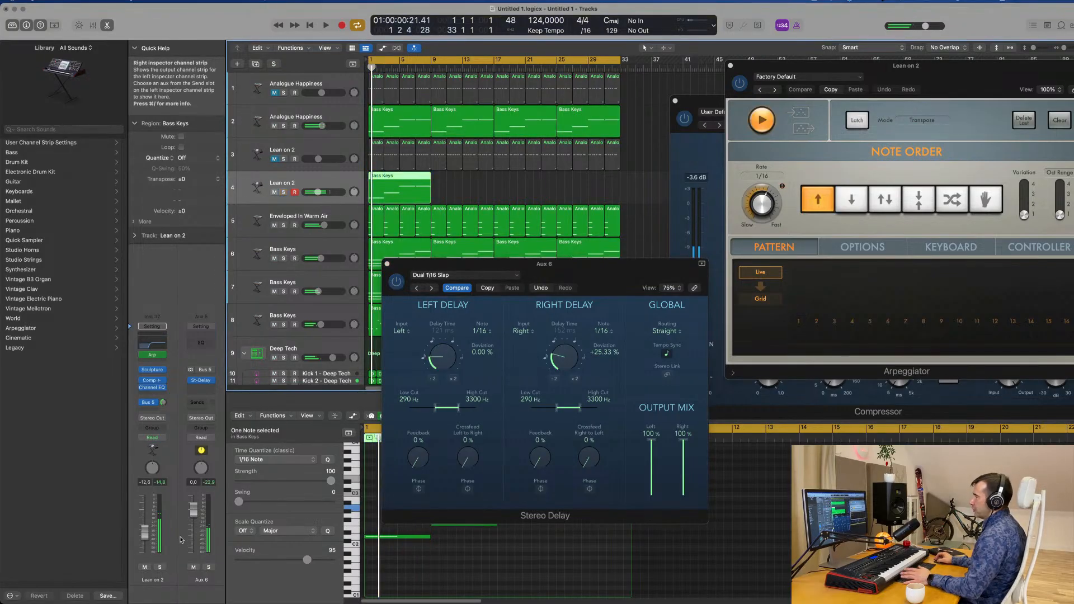
key(space)
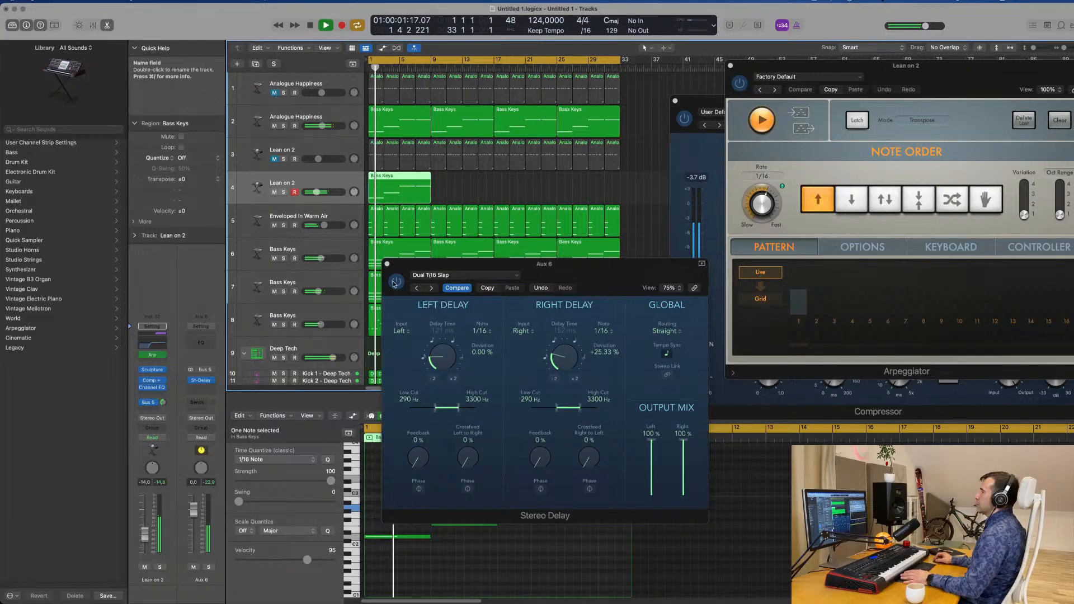
click(387, 264)
Repeat the eight-bar Bass Keys region on Lean on 2 track 4 three times to fill all 32 bars
key(super+Left)
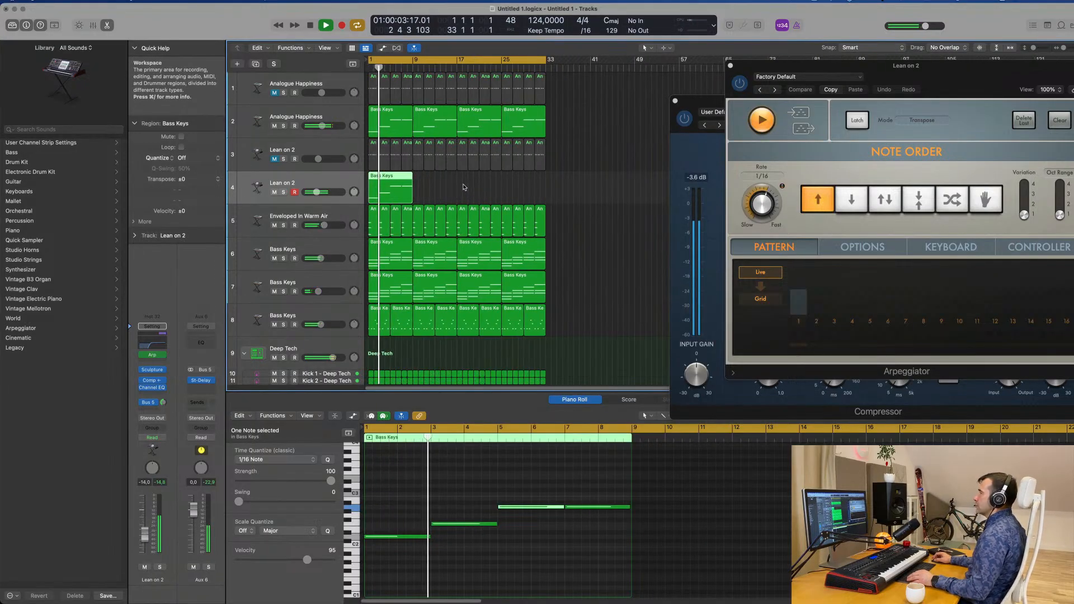
key(super+r)
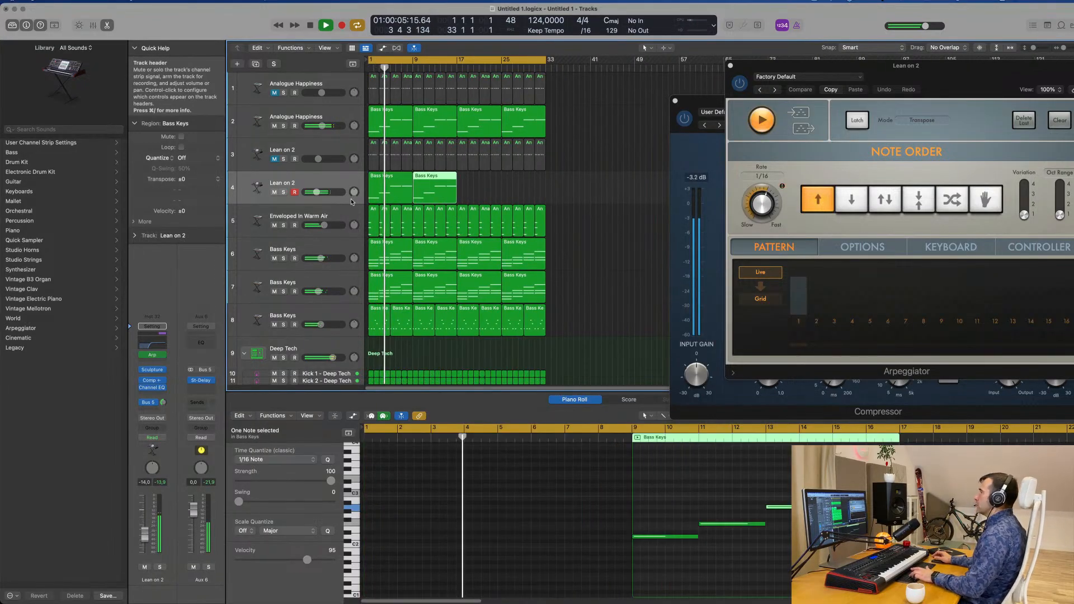
key(super+r)
key(super+r)
key(super+Right)
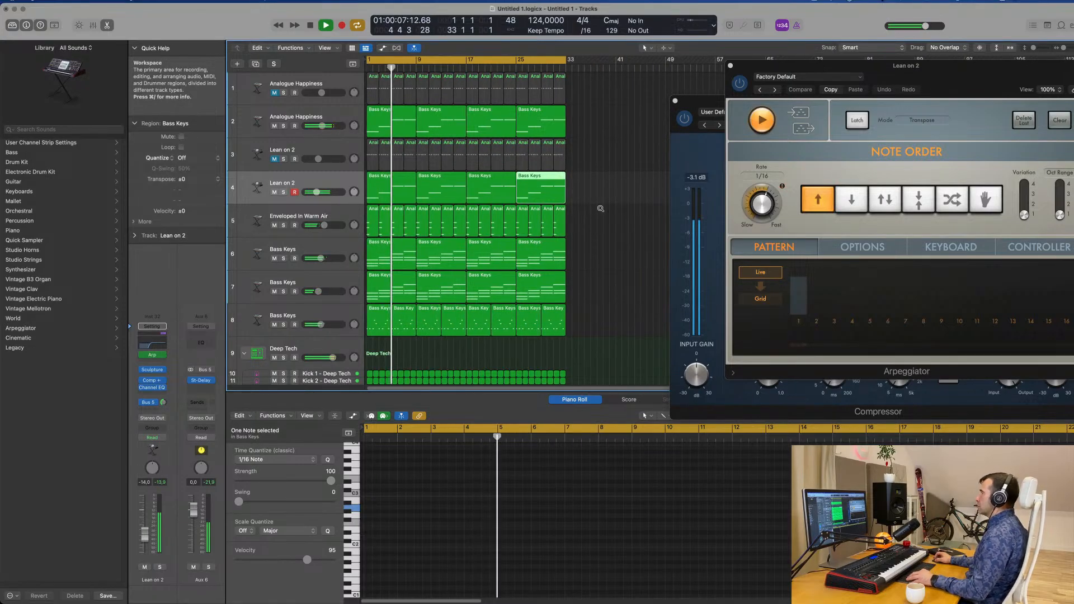
key(super+Up)
scroll(608, 205, down, 3)
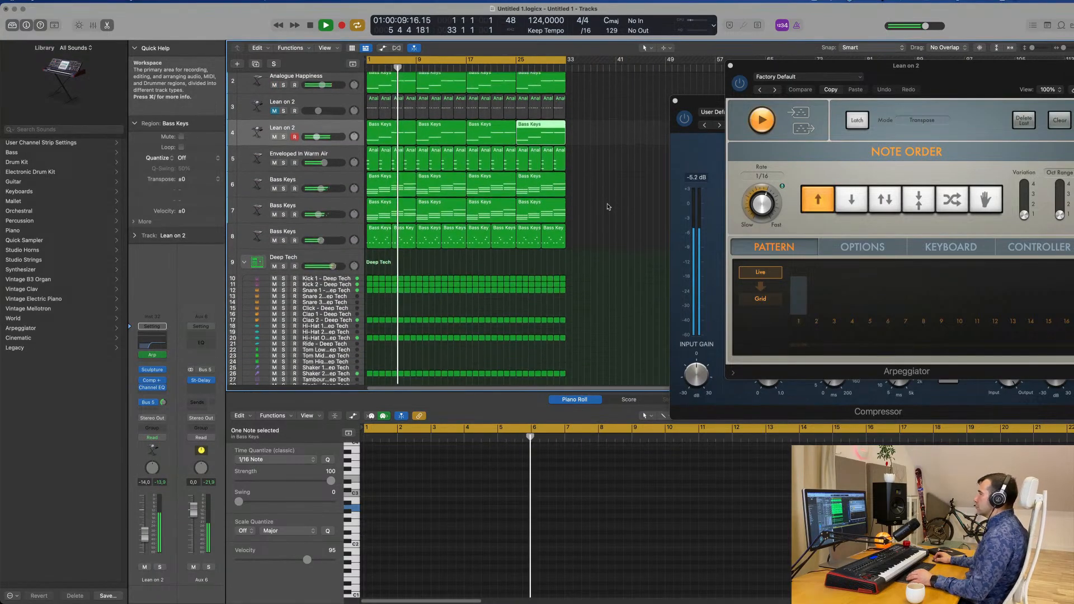
scroll(608, 205, up, 2)
scroll(550, 207, down, 1)
scroll(550, 207, down, 1)
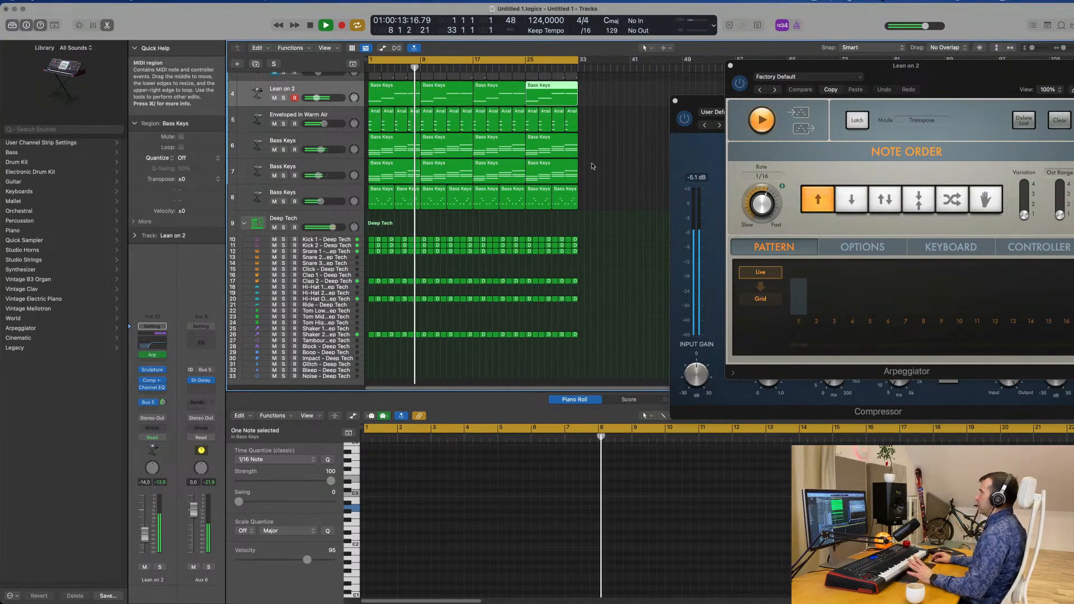
click(815, 1)
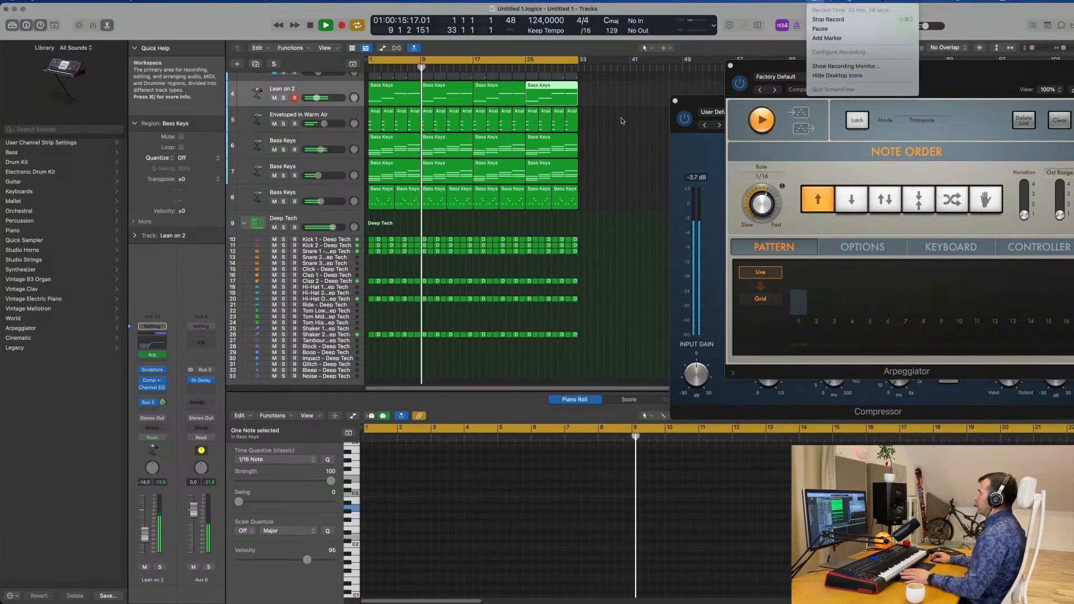
click(616, 135)
scroll(628, 155, up, 3)
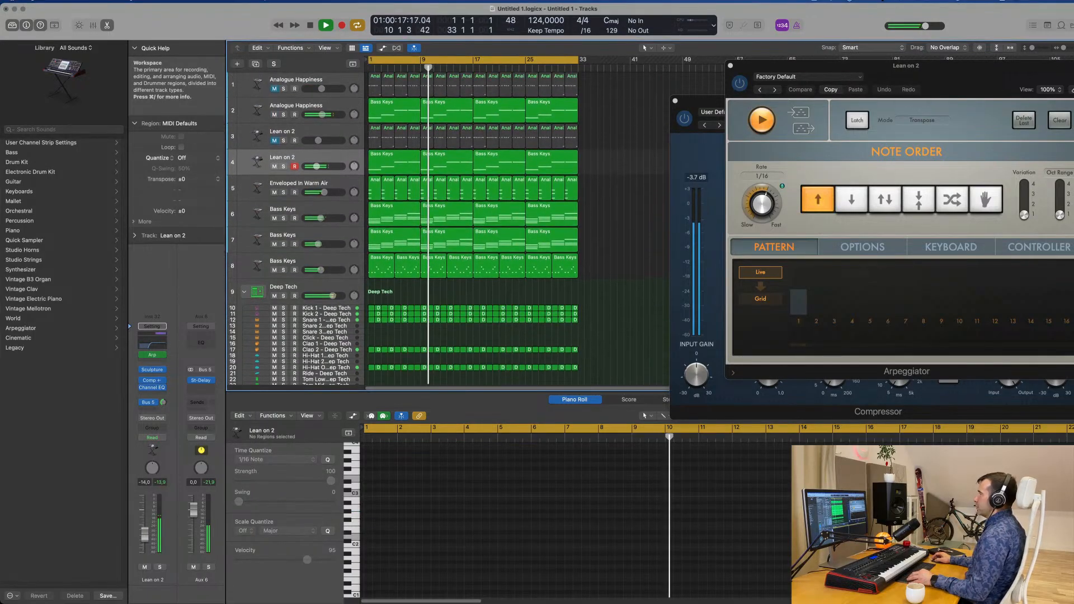